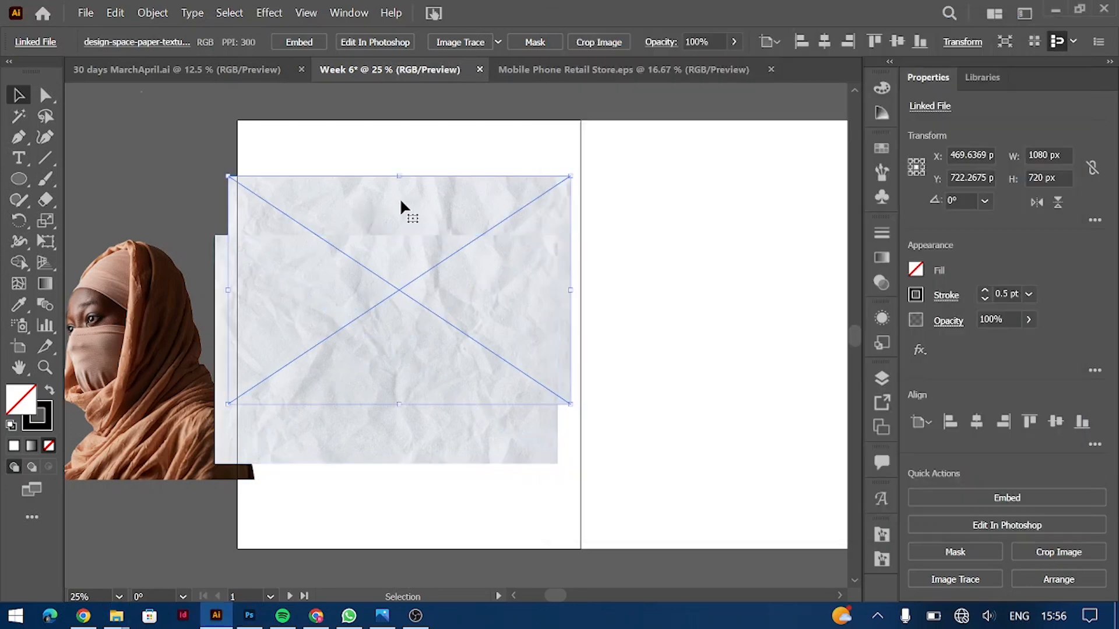
Step: Delete the duplicate paper, rotate it upright and stretch it to fill the 1080×1620 px artboard
left_click(396, 270)
left_click_drag(471, 176, 370, 217)
left_click_drag(491, 482, 542, 573)
mouse_move(541, 345)
left_mouse_down()
mouse_move(580, 346)
mouse_move(552, 336)
left_mouse_up()
Step: Reselect the crumpled paper image and open it in Photoshop for editing
left_click(690, 300)
left_click(466, 320)
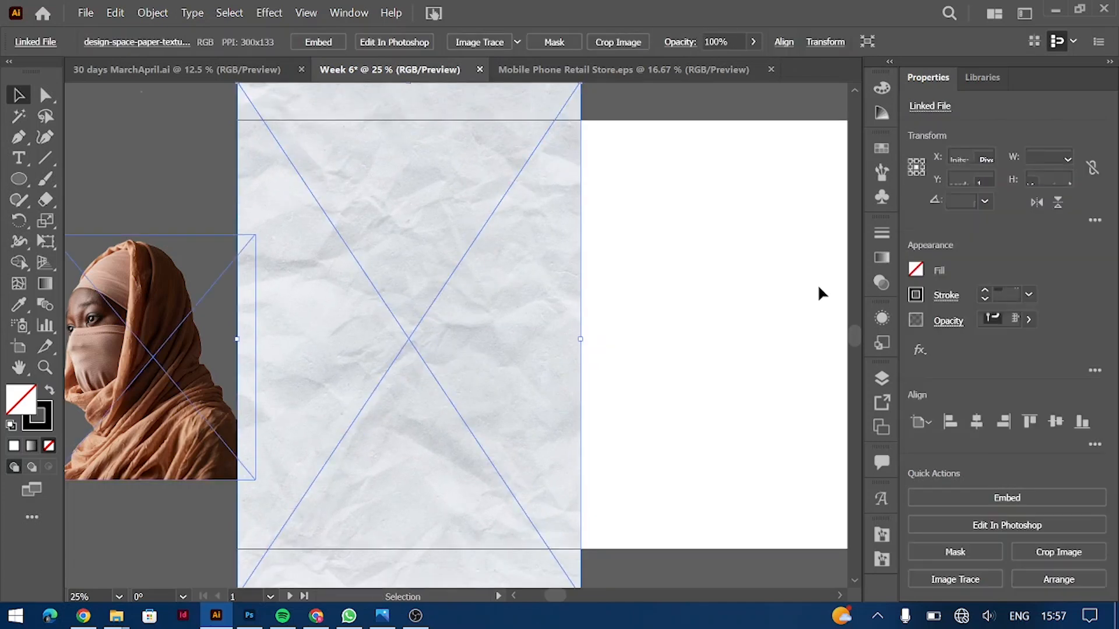
key("alt+Tab")
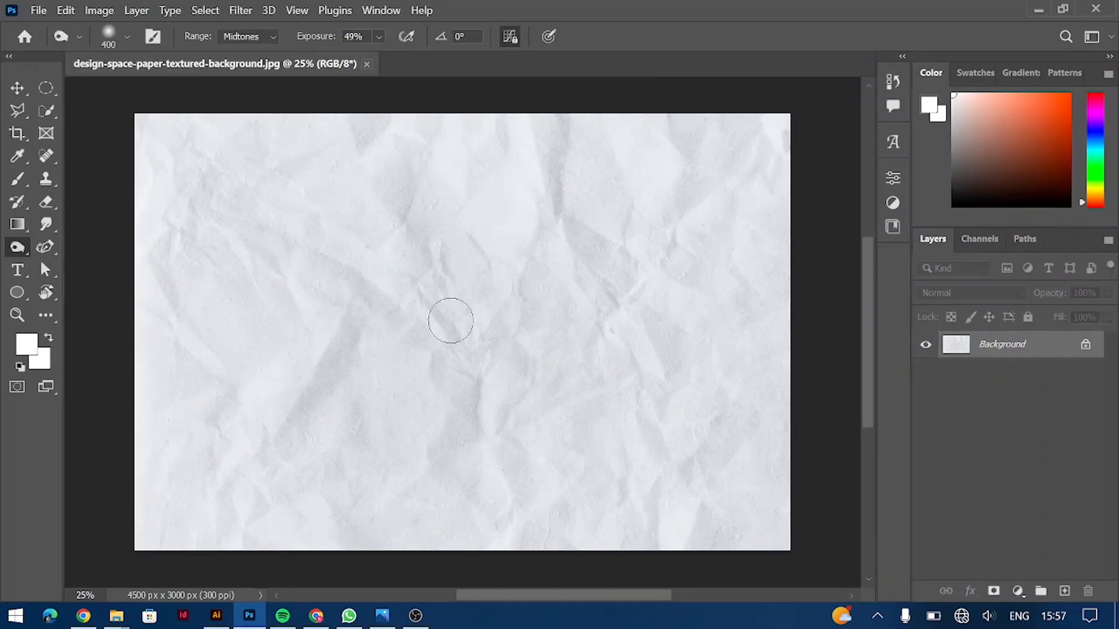
Step: Apply an Auto Curves adjustment, bend the curve to darken the paper's creases, then save
left_click(99, 10)
mouse_move(175, 49)
left_click(349, 80)
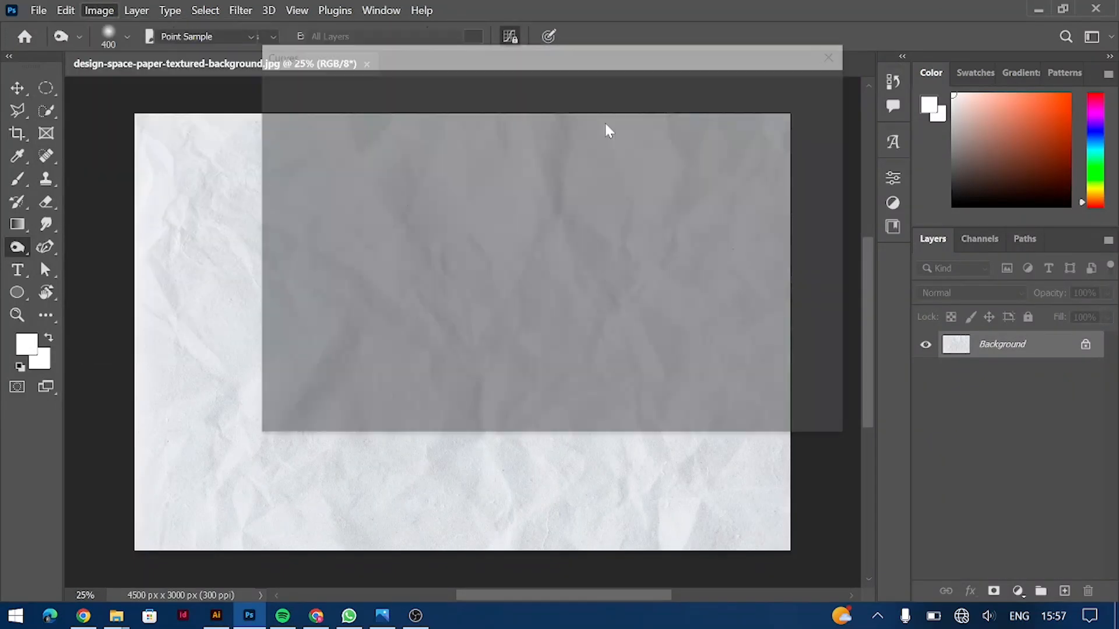
left_click(795, 197)
left_click_drag(549, 53, 852, 63)
left_click_drag(728, 319, 730, 330)
mouse_move(809, 207)
left_mouse_down()
mouse_move(804, 197)
mouse_move(815, 214)
left_mouse_up()
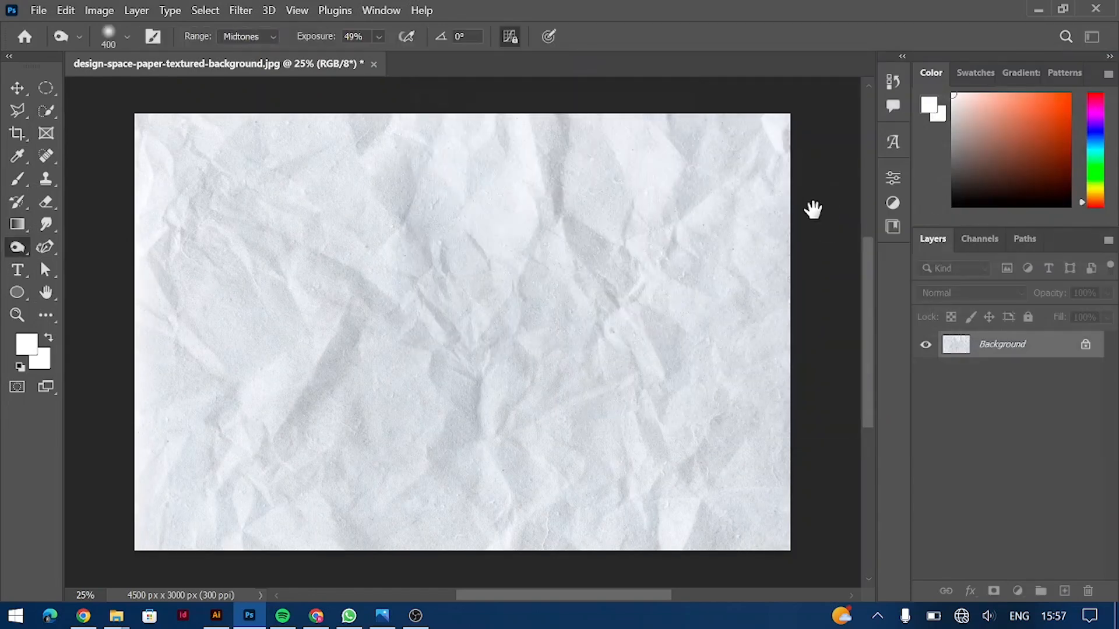
key("alt+Tab")
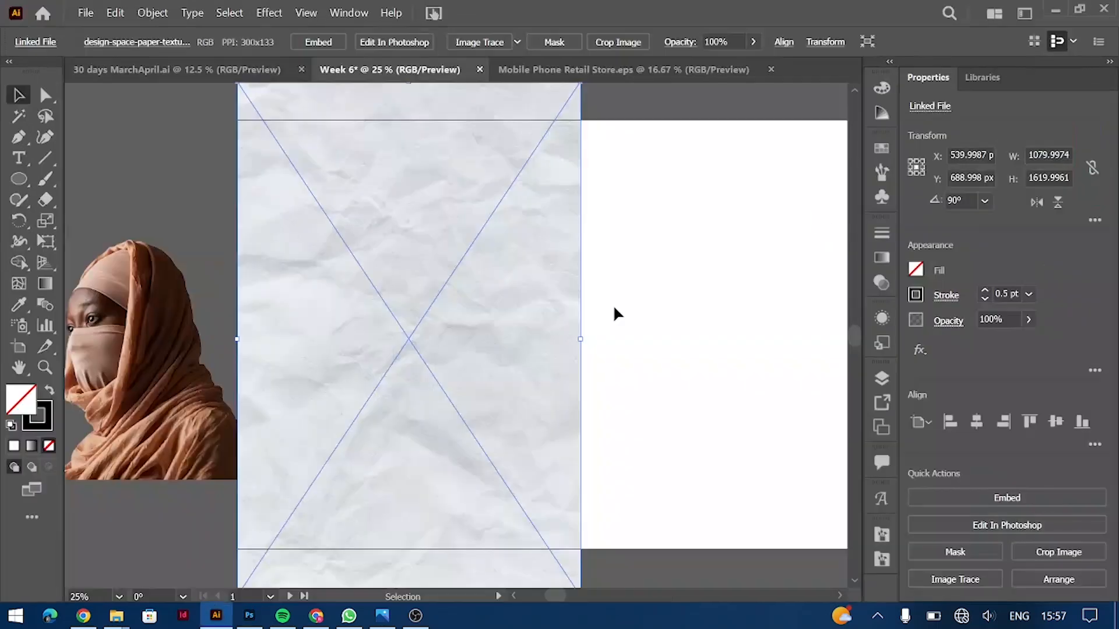
Step: Draw a rectangle covering the artboard with no stroke and a white fill
right_click(22, 184)
left_click(82, 180)
left_click_drag(237, 120, 580, 548)
left_click(18, 95)
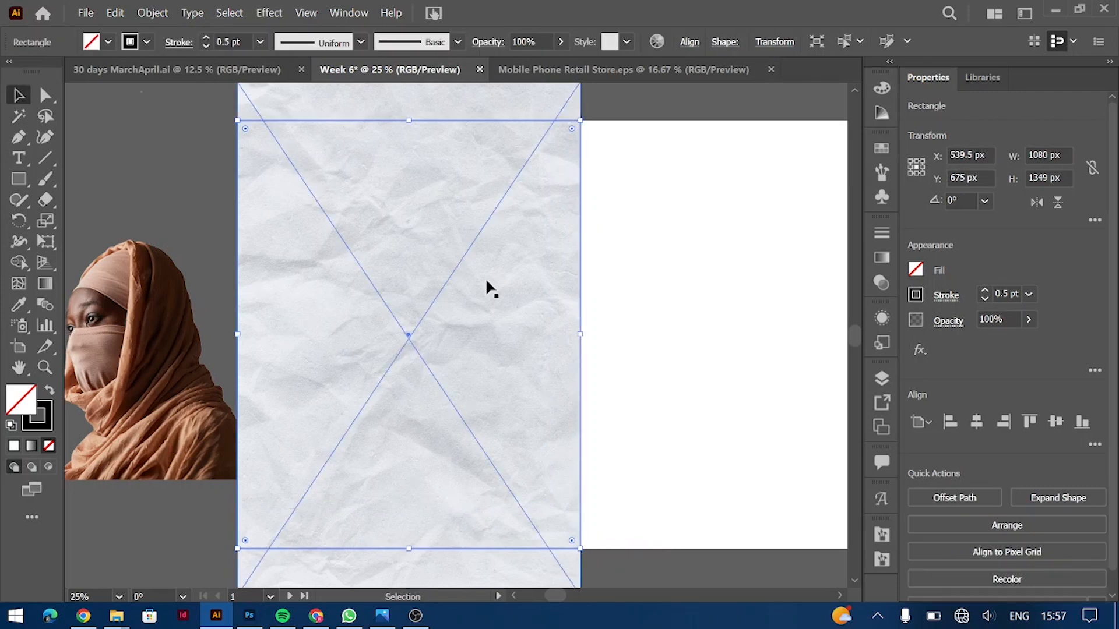
left_click(984, 299)
left_click(915, 269)
left_click(747, 338)
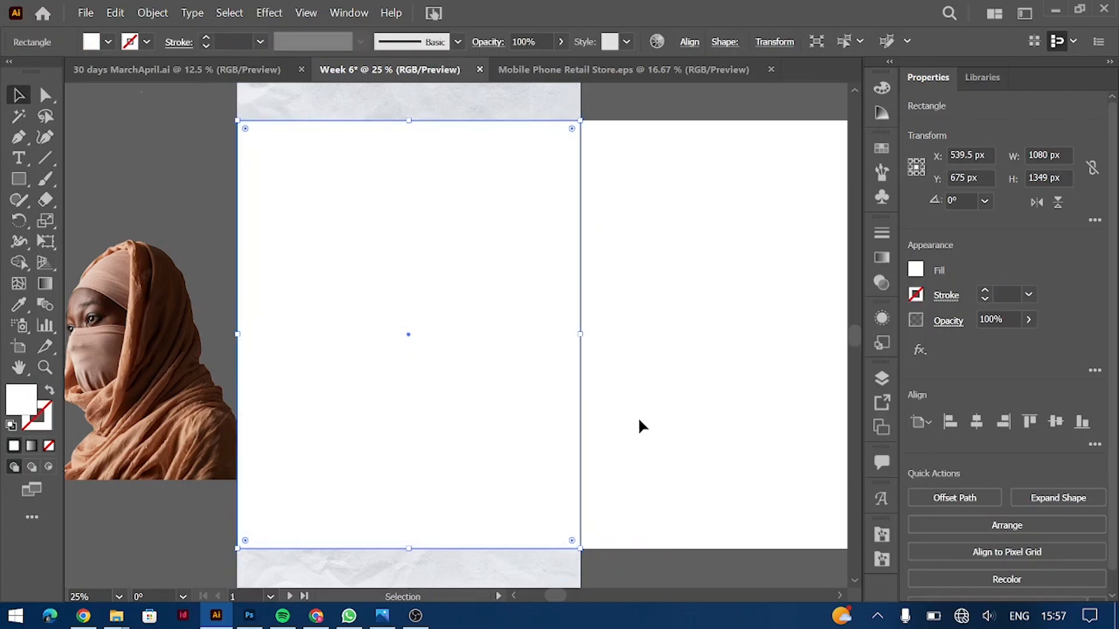
Step: Make a clipping mask so the paper texture is clipped to the artboard rectangle
right_click(394, 320)
left_click(466, 480)
left_click(673, 390)
Step: Place the veiled-woman photo on the artboard and enlarge it
left_click_drag(202, 389, 418, 421)
left_click_drag(414, 292, 414, 220)
left_click_drag(422, 357, 425, 320)
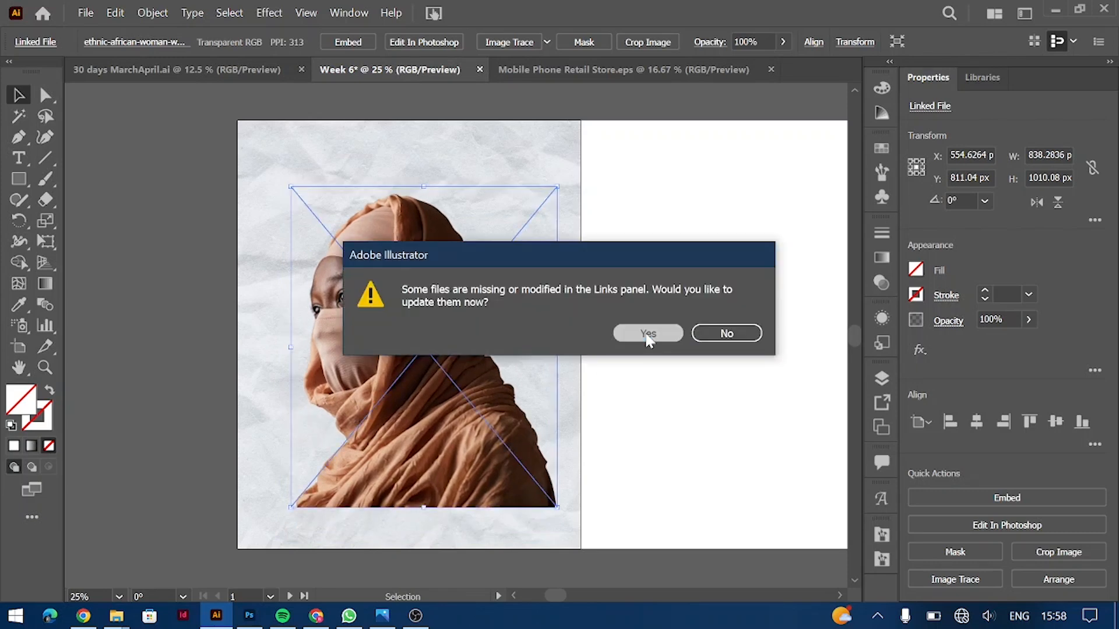
Step: Accept the linked-file update and shift the woman photo slightly
left_click(645, 329)
left_click(428, 510, "shift")
left_click_drag(428, 510, 436, 456)
Step: Draw a 1080 × 219 px band across the poster's bottom and fill it light grey
key("m")
left_click_drag(239, 482, 581, 549)
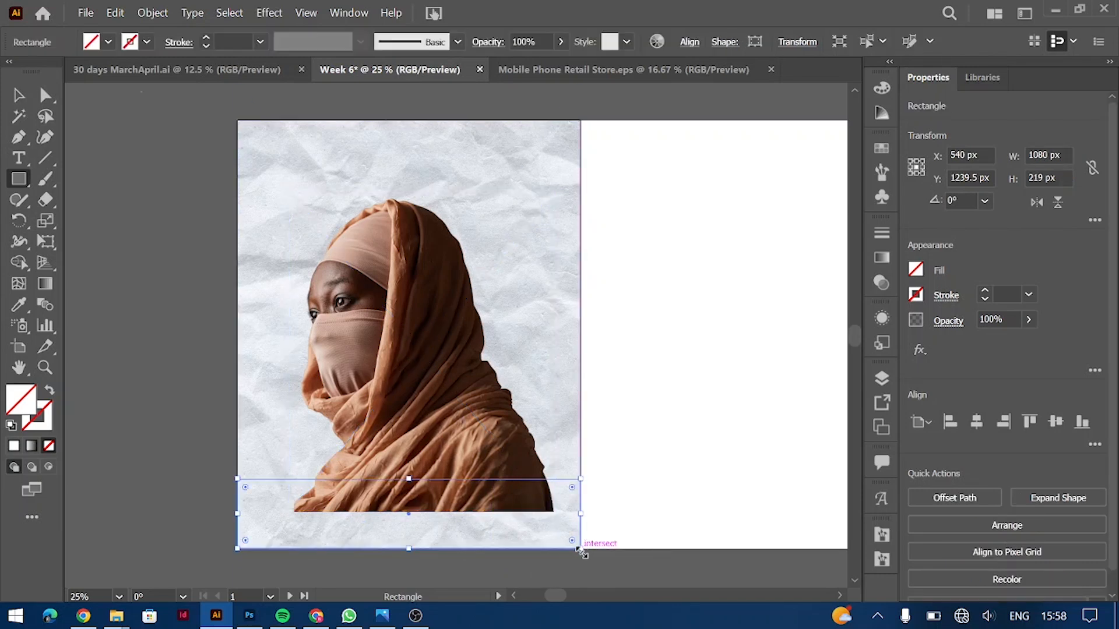
left_click(108, 42)
left_click(36, 71)
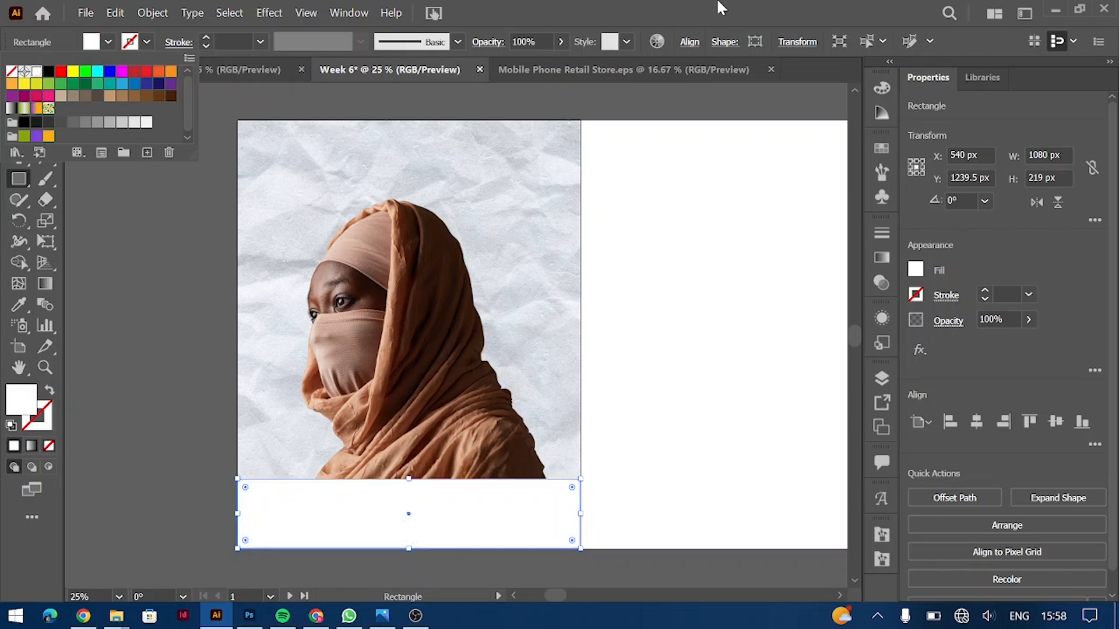
left_click(915, 270)
left_click(860, 383)
Step: Select and nudge the woman photo, then choose Edit in Photoshop
key("v")
left_click(92, 251)
left_click_drag(405, 307, 407, 307)
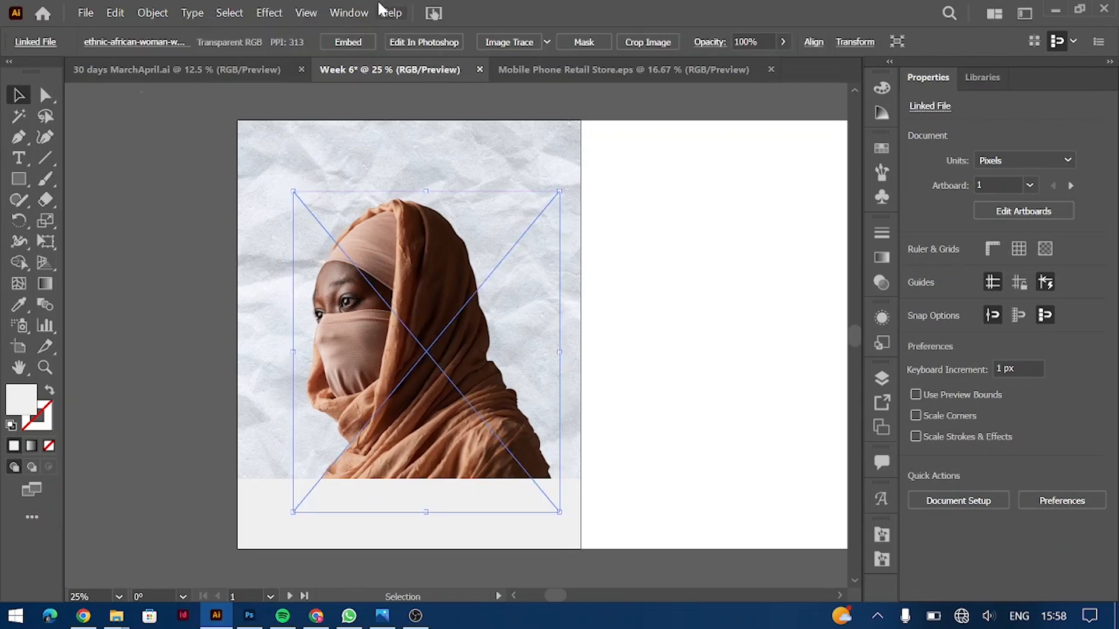
left_click(404, 45)
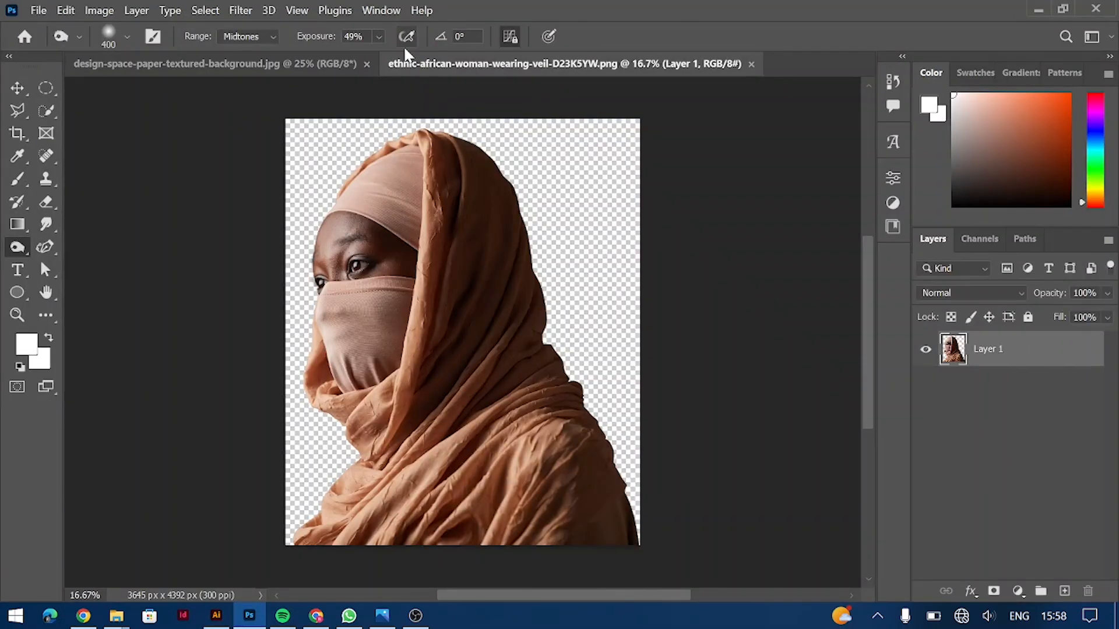
Step: Convert the photo to Black & White with Reds set to 19
left_click(99, 10)
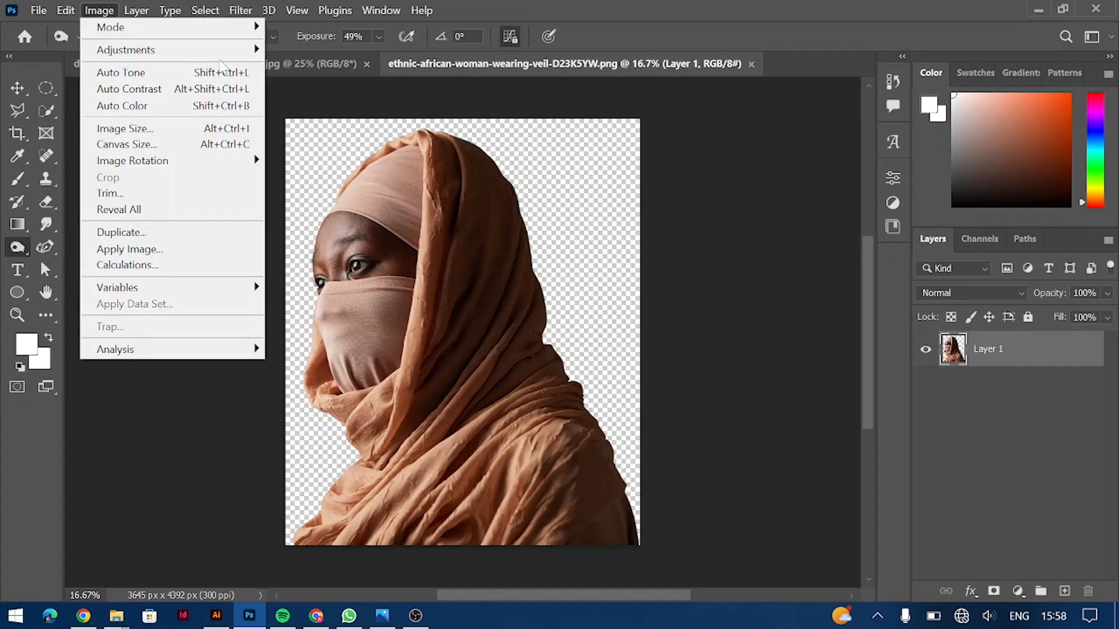
mouse_move(229, 60)
left_click(331, 173)
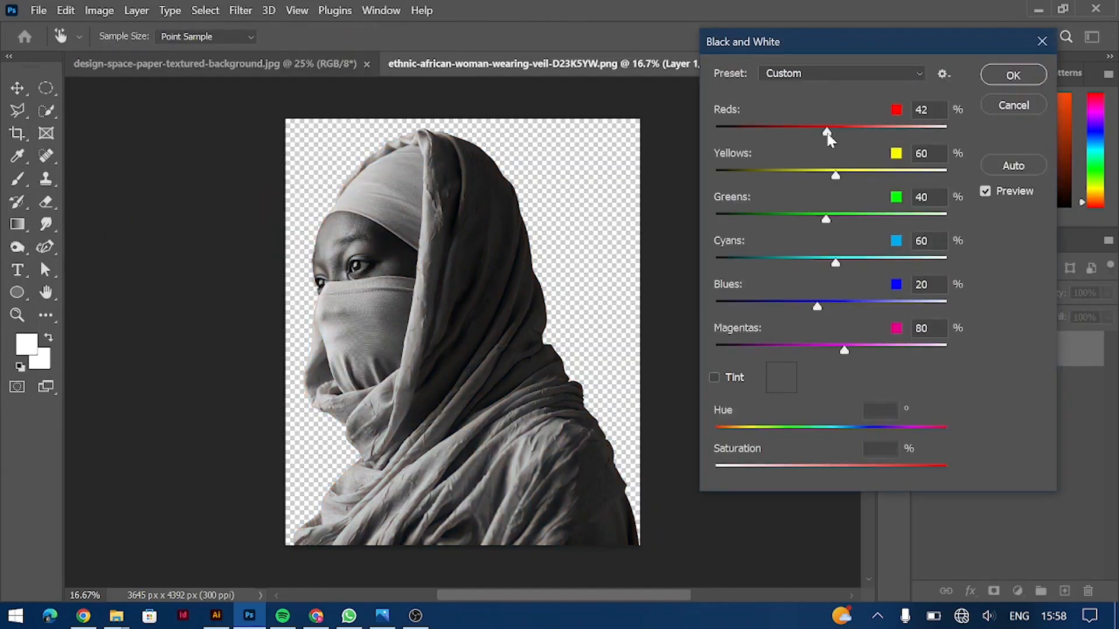
left_click_drag(831, 137, 822, 137)
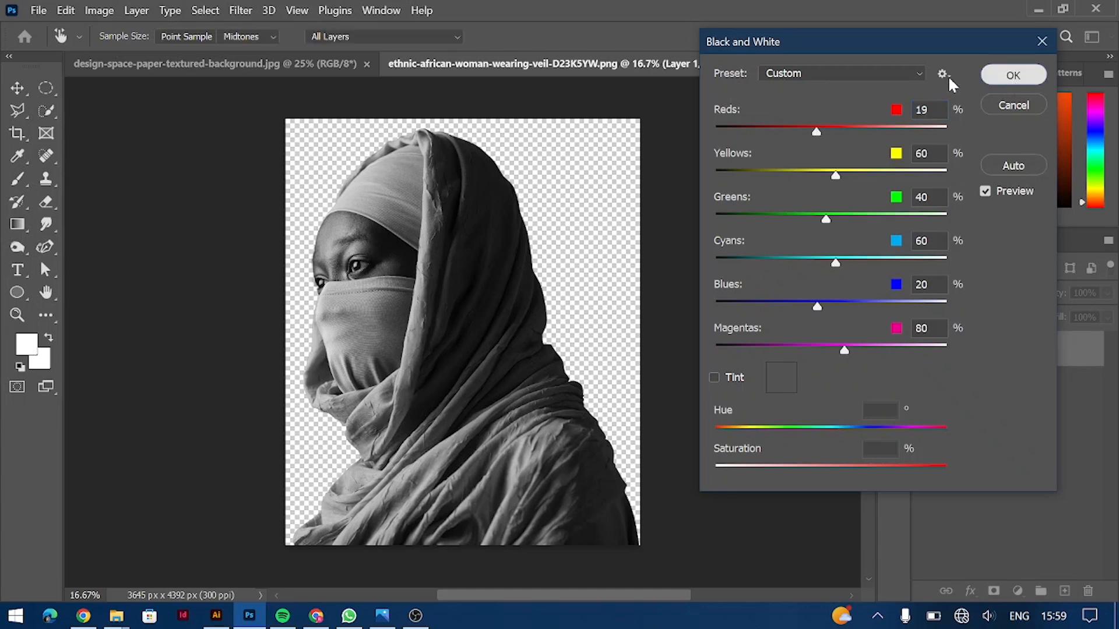
left_click(1012, 74)
Step: Add a Soft Grain texture (81/67) from the Filter Gallery
left_click(240, 10)
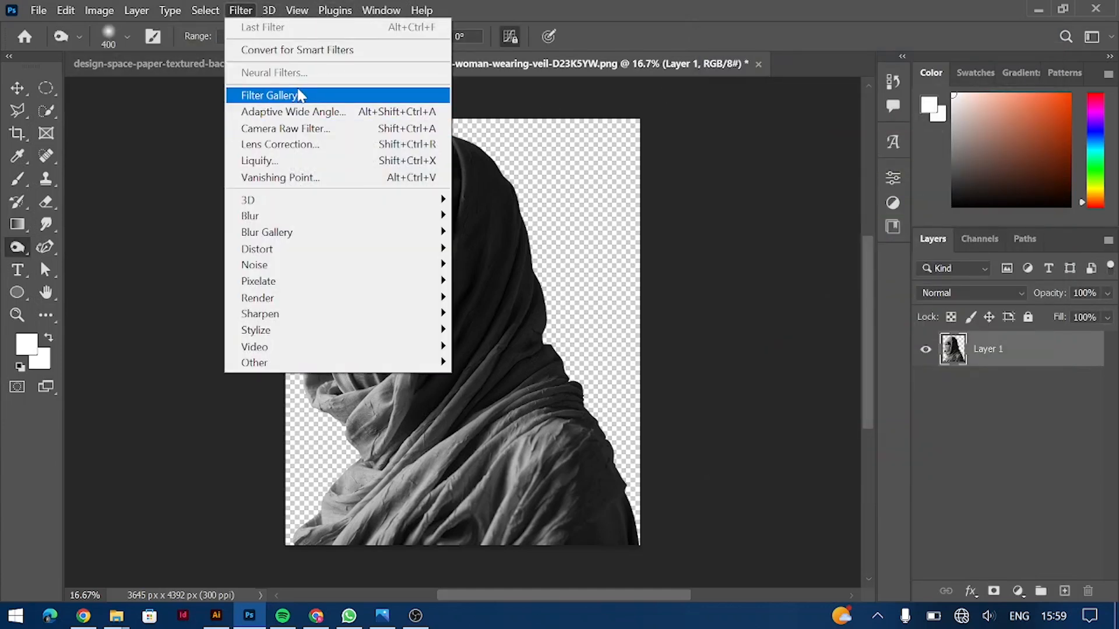
left_click(357, 96)
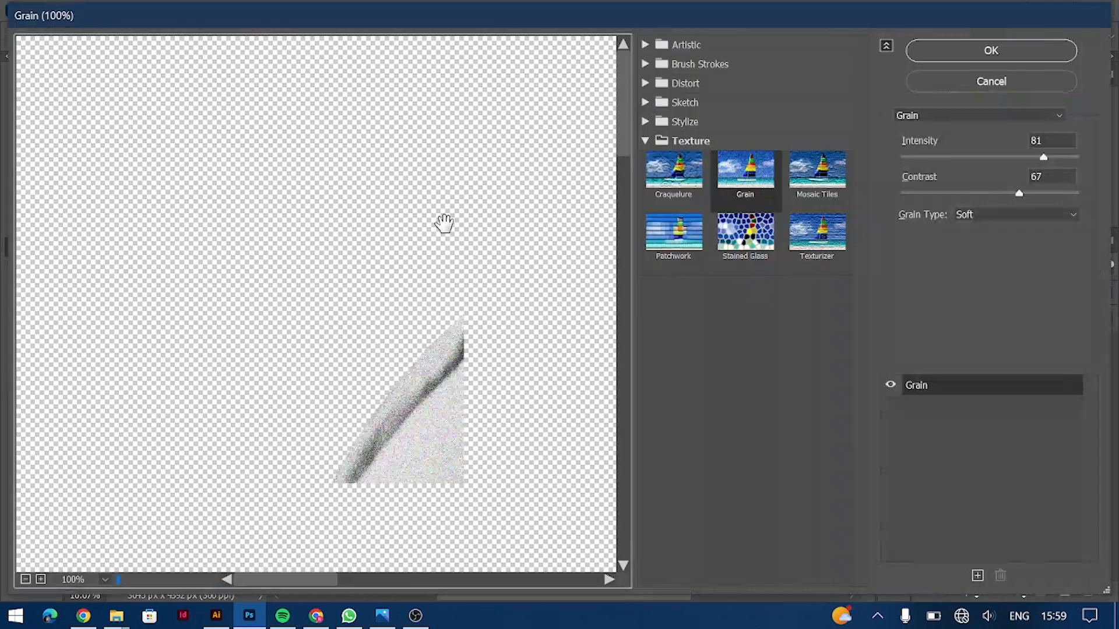
left_click(979, 50)
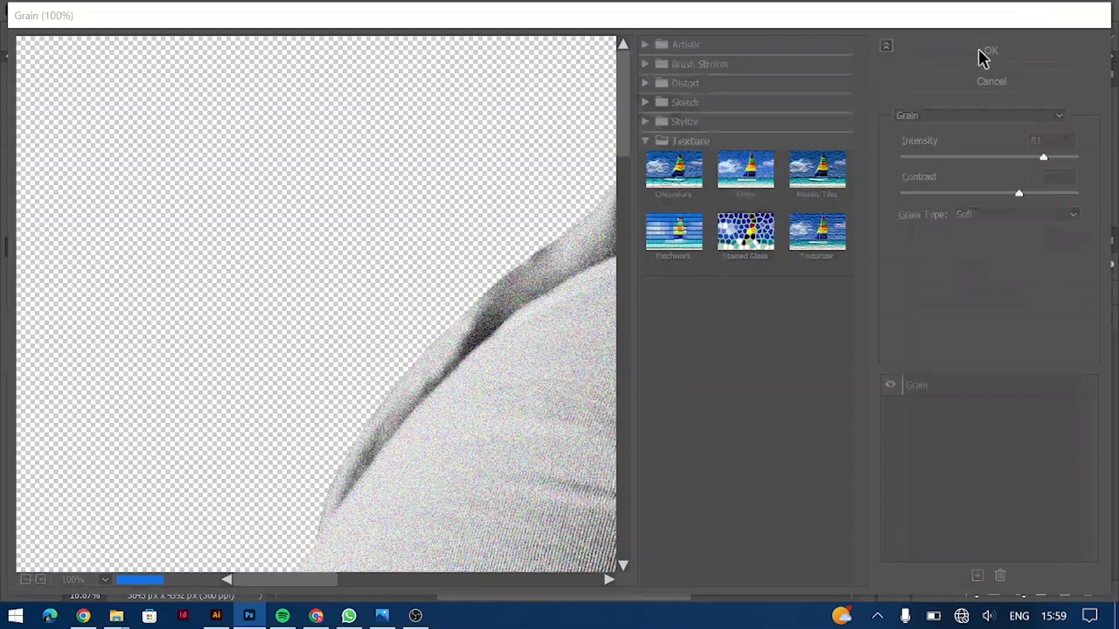
Step: Duplicate and merge the photo layer, save, and return to Illustrator
key("ctrl+j")
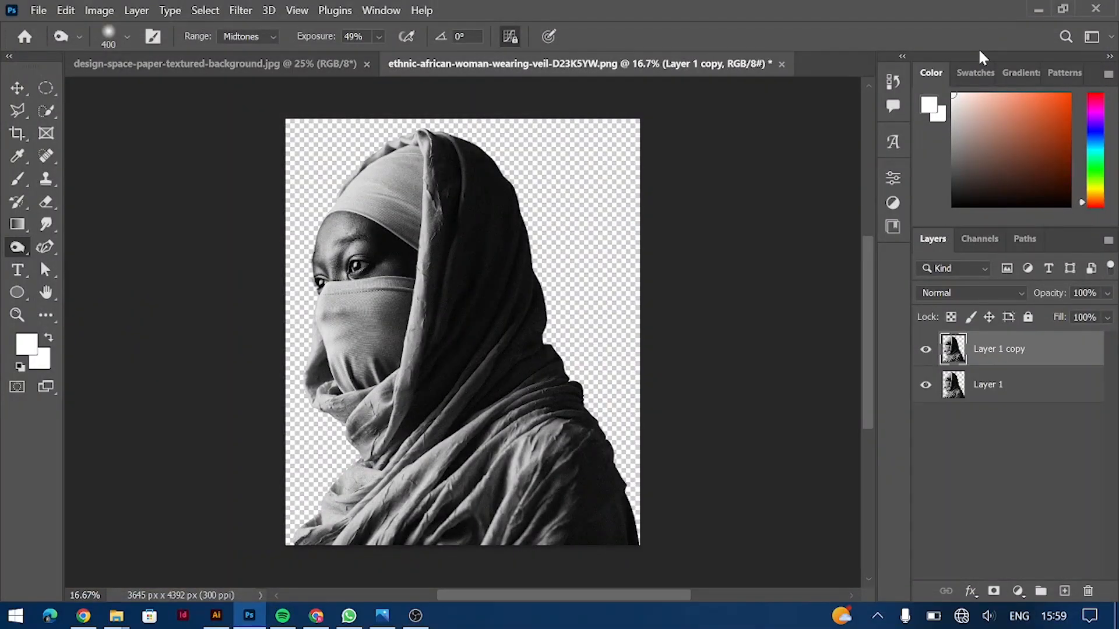
key("ctrl+e")
key("ctrl+s")
key("alt+Tab")
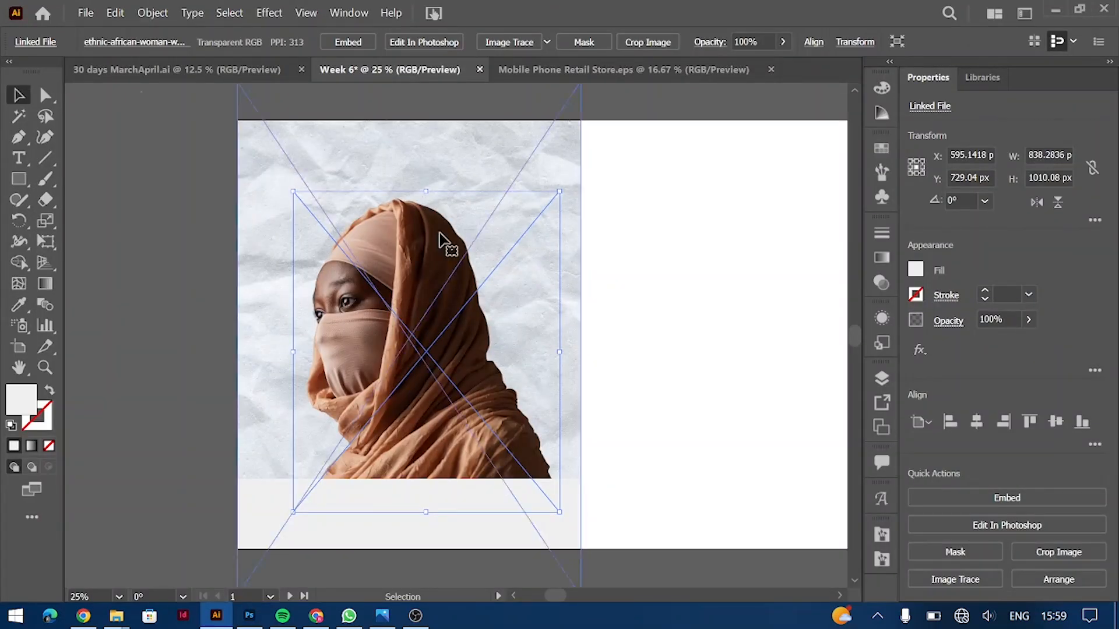
Step: Draw a closed white bulb-shaped blob left of the artboard with the Curvature tool
left_click(183, 268)
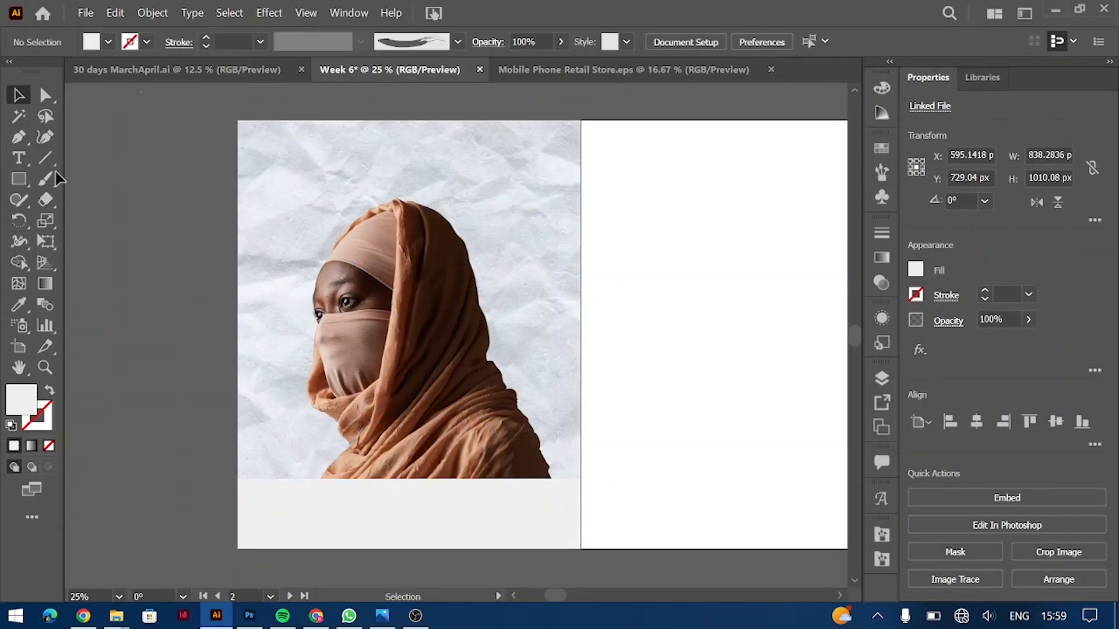
left_click(45, 136)
scroll(187, 452, "left", 5)
left_click(315, 399)
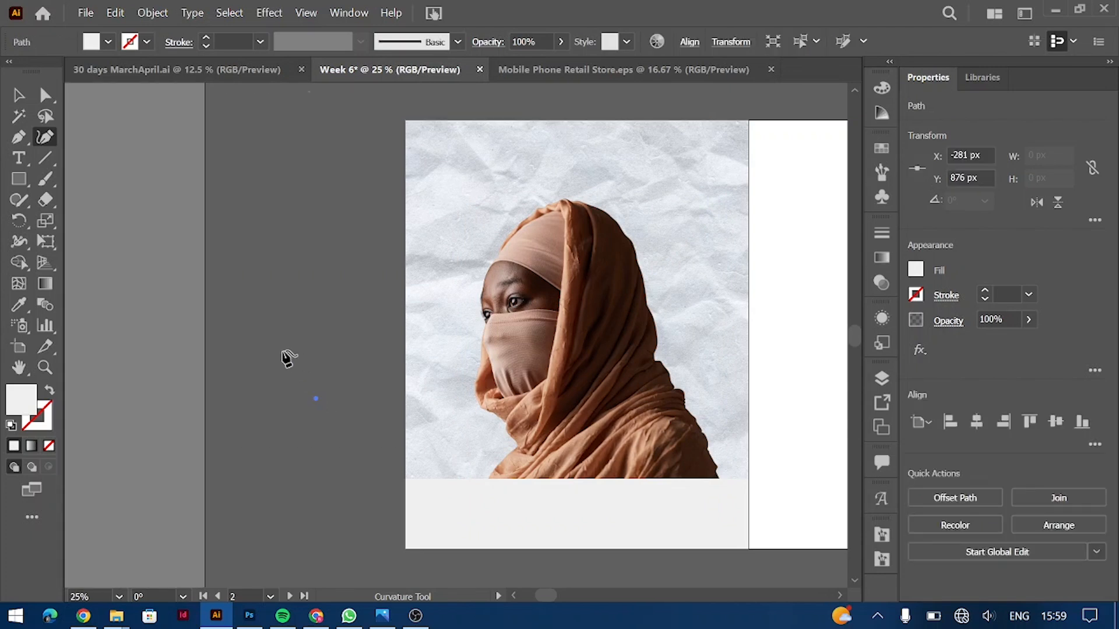
left_click(265, 372)
left_click(260, 329)
left_click(318, 318)
left_click(344, 343)
left_click(353, 396)
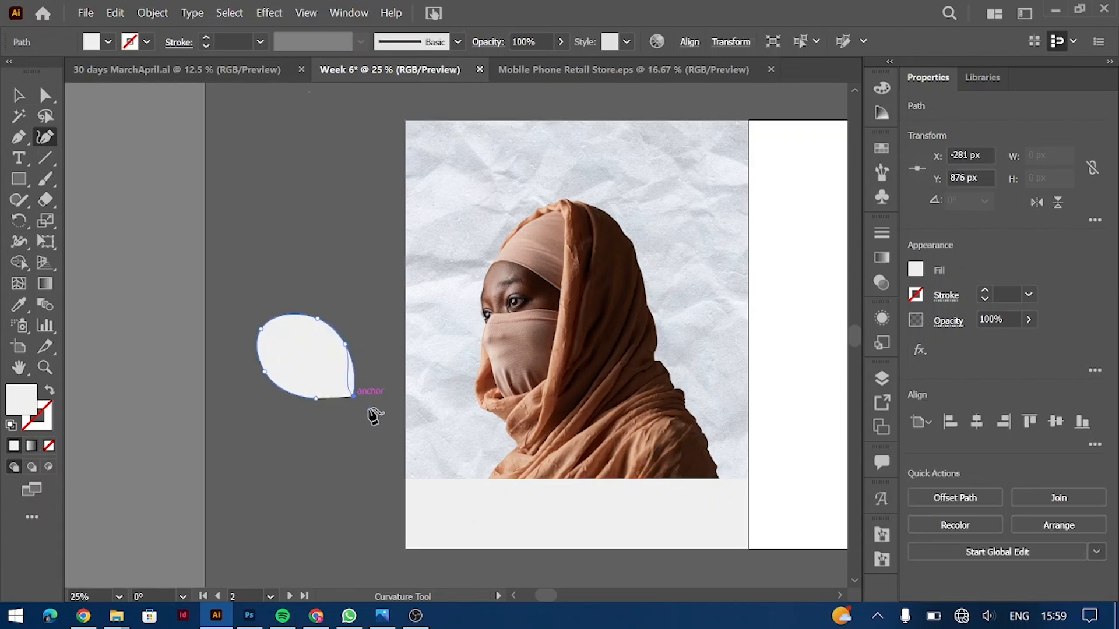
left_click(390, 425)
left_click(367, 465)
left_click(338, 421)
left_click(317, 400)
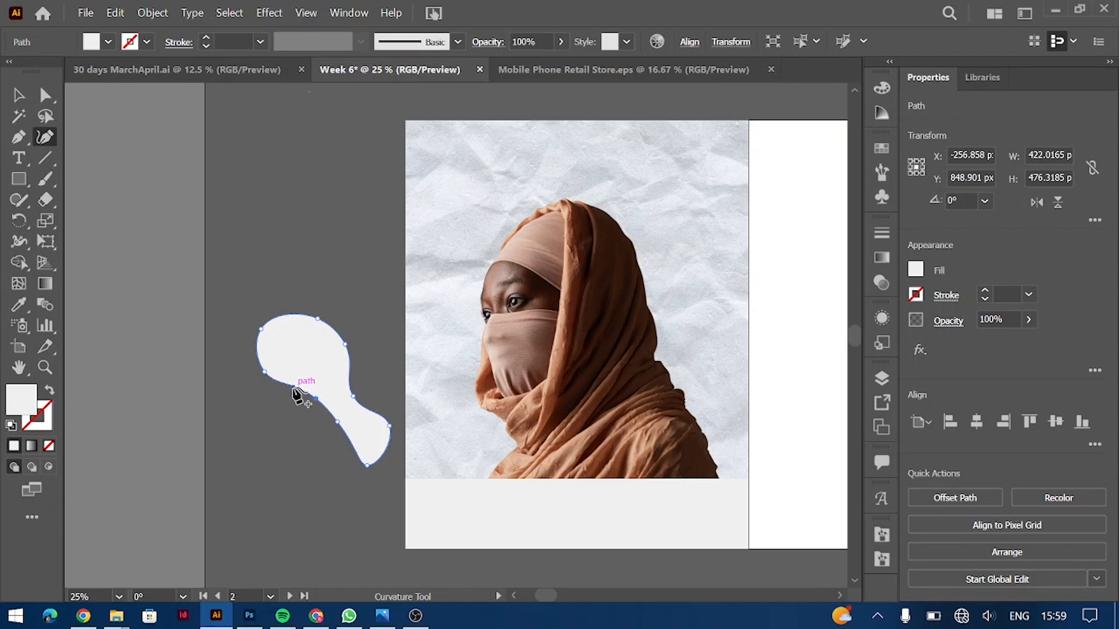
Step: Reshape the blob's left anchor and lower neck, and accept the linked photo update
key("a")
left_click_drag(264, 373, 283, 403)
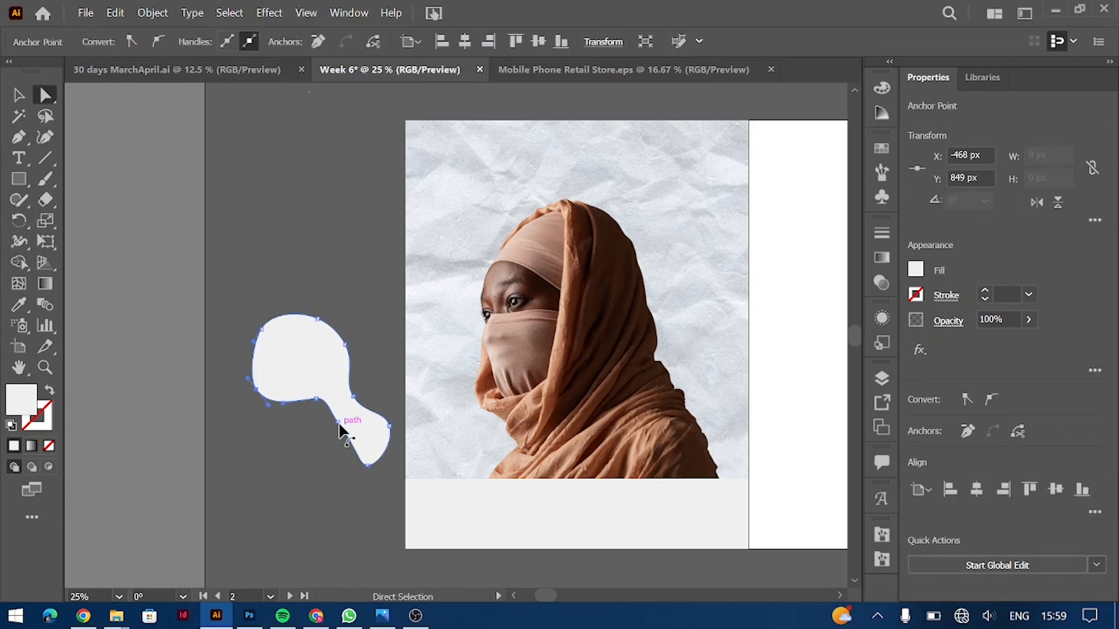
left_click_drag(339, 424, 330, 447)
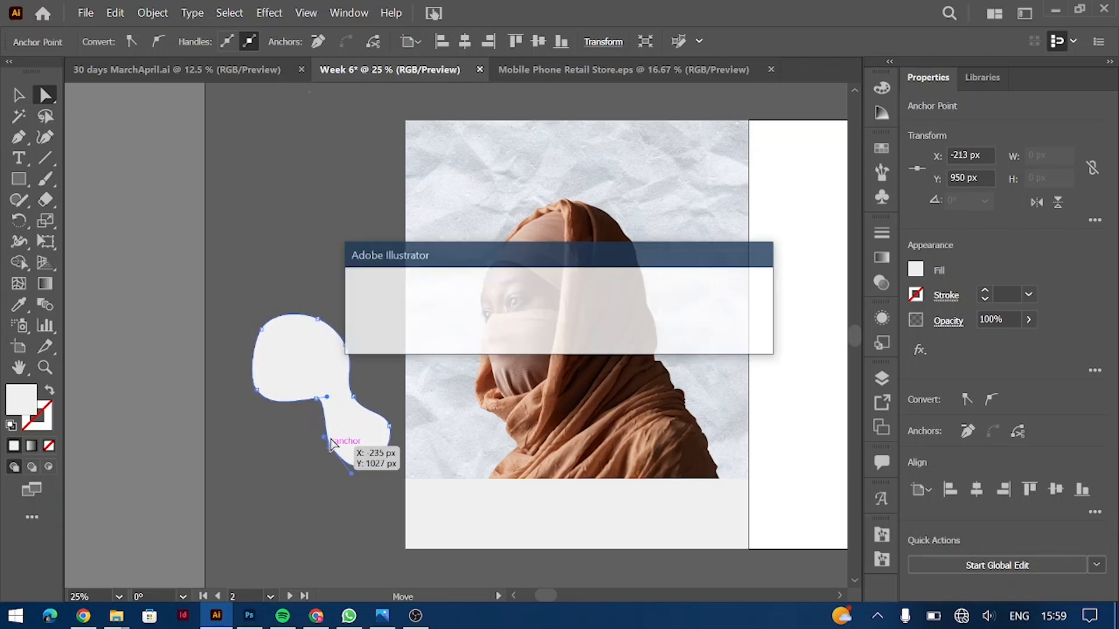
left_click(621, 340)
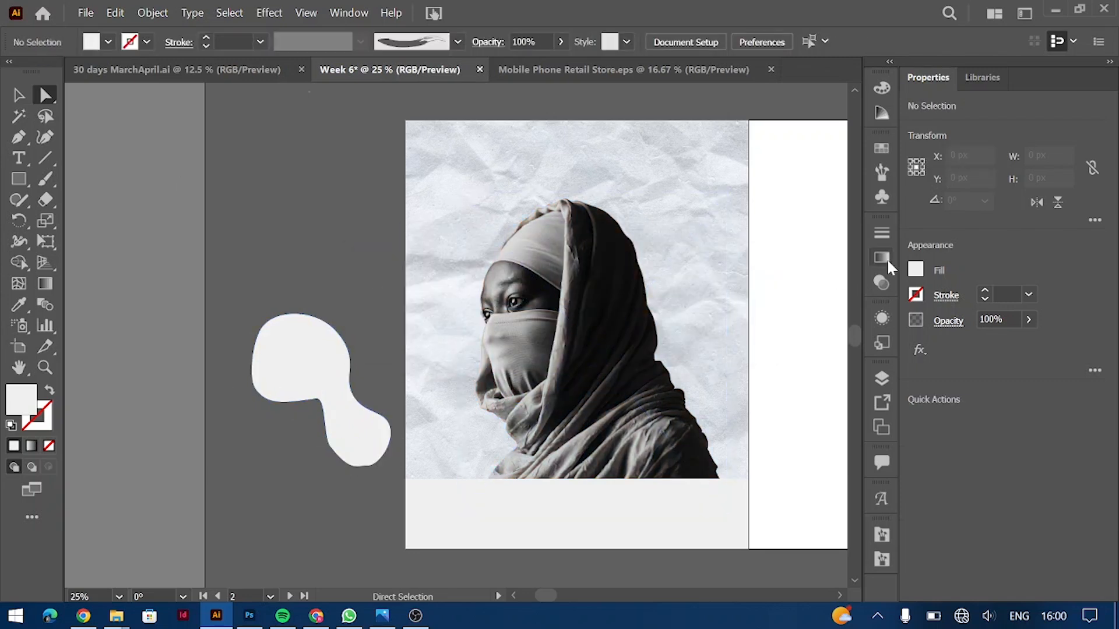
left_click(882, 257)
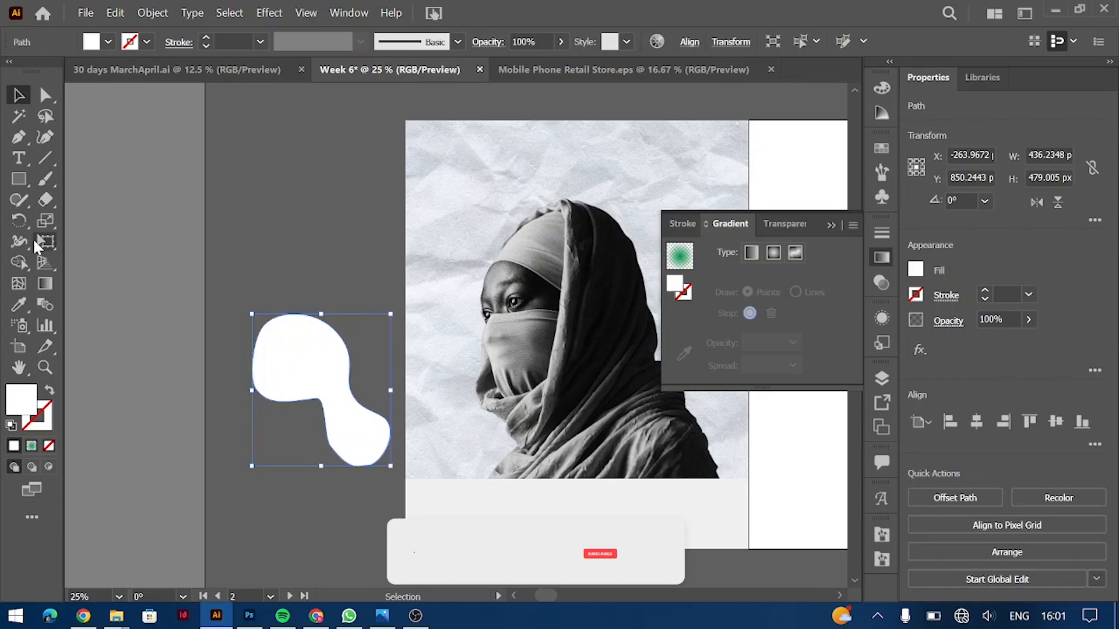
Step: Add two gradient mesh points inside the blob's upper and lower lobes
left_click(18, 283)
left_click(301, 364)
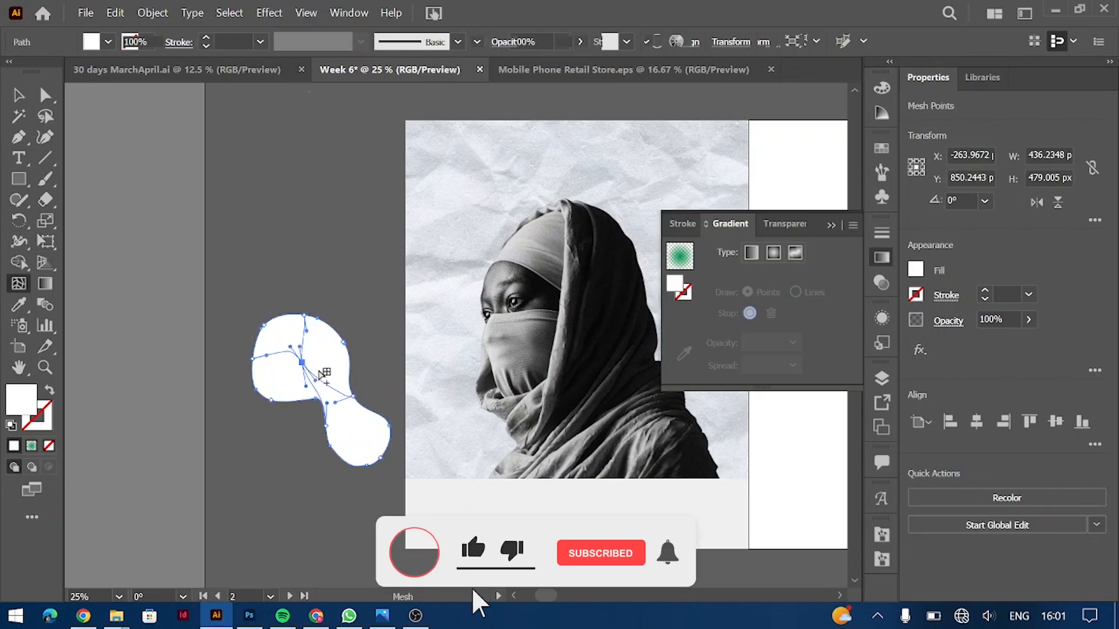
left_click(347, 420)
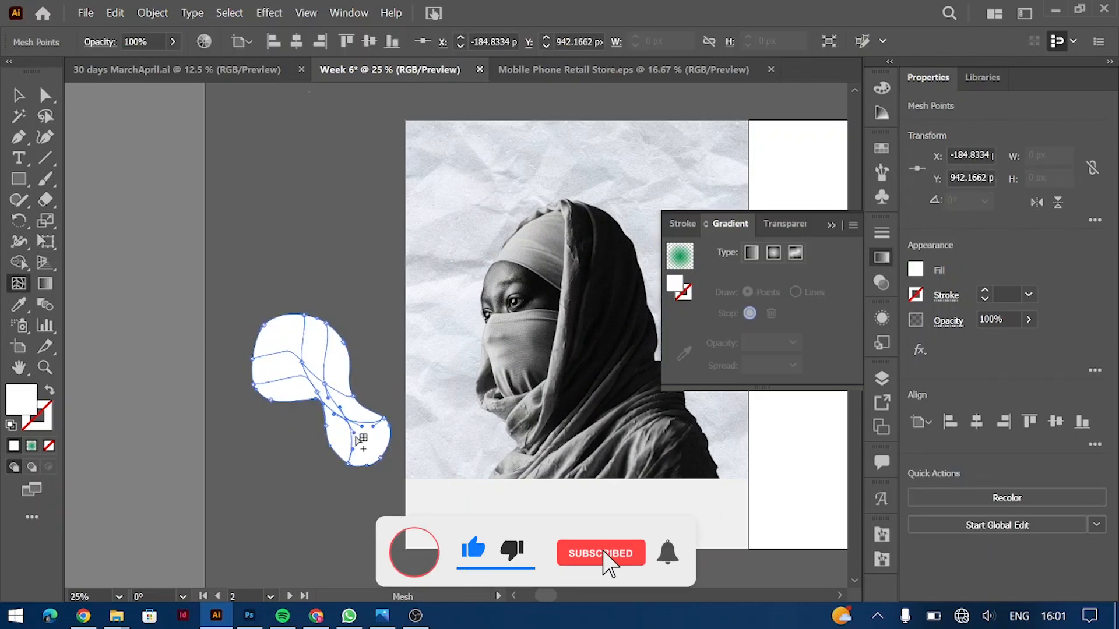
key("ctrl+equal")
scroll(363, 442, "left", 3)
key("v")
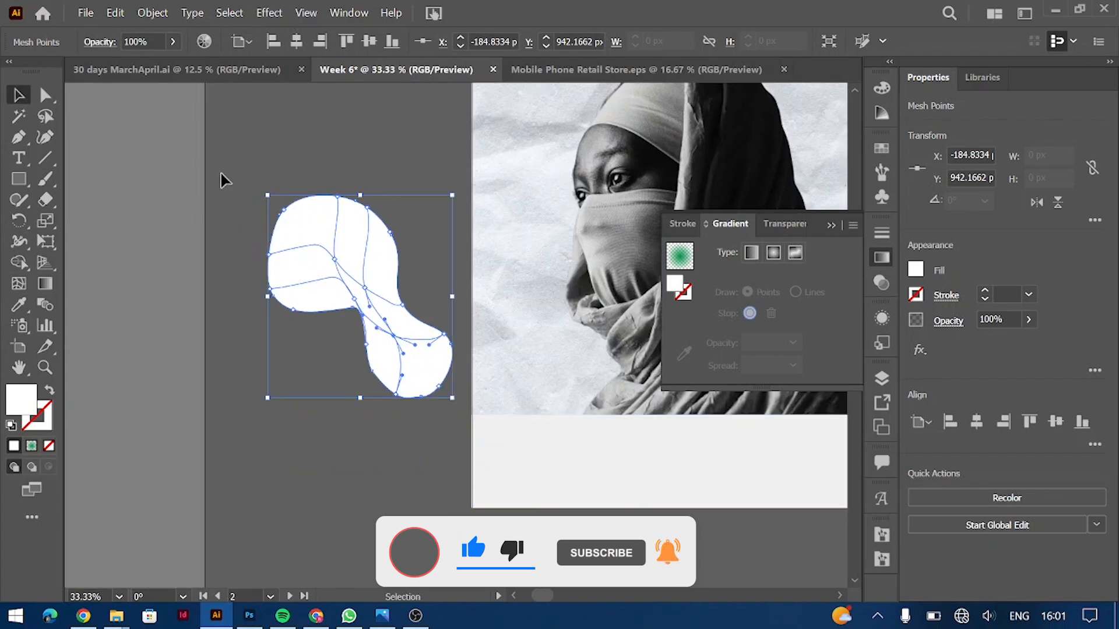
Step: Lasso the blob's inner mesh points and fill them light green
left_click(45, 116)
left_click_drag(288, 288, 309, 222)
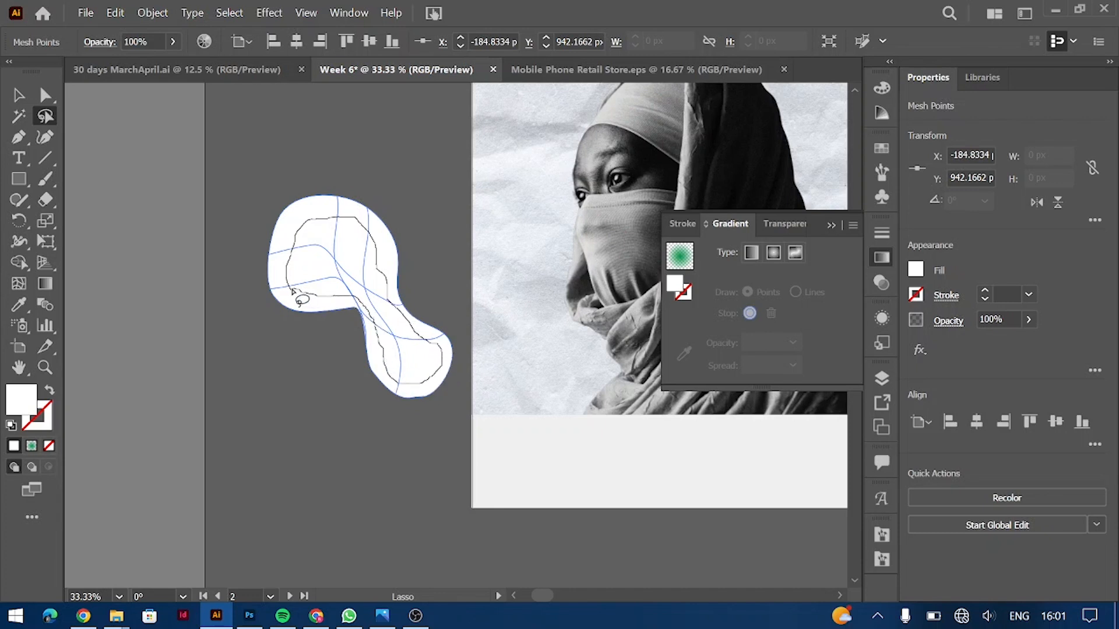
left_click_drag(291, 290, 293, 291)
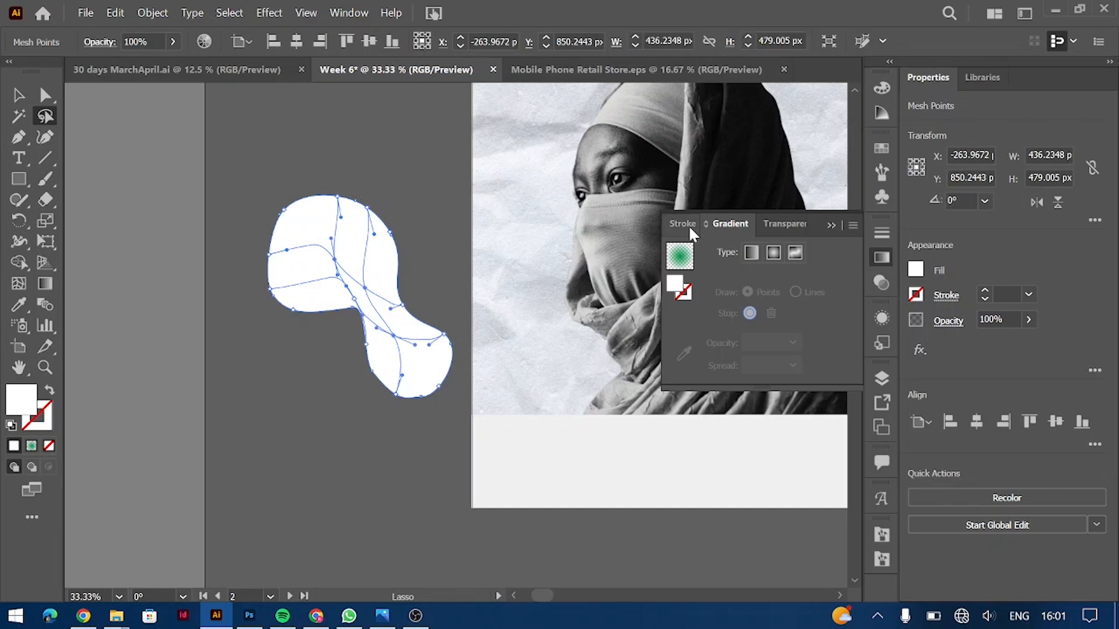
left_click(916, 269)
left_click(787, 346)
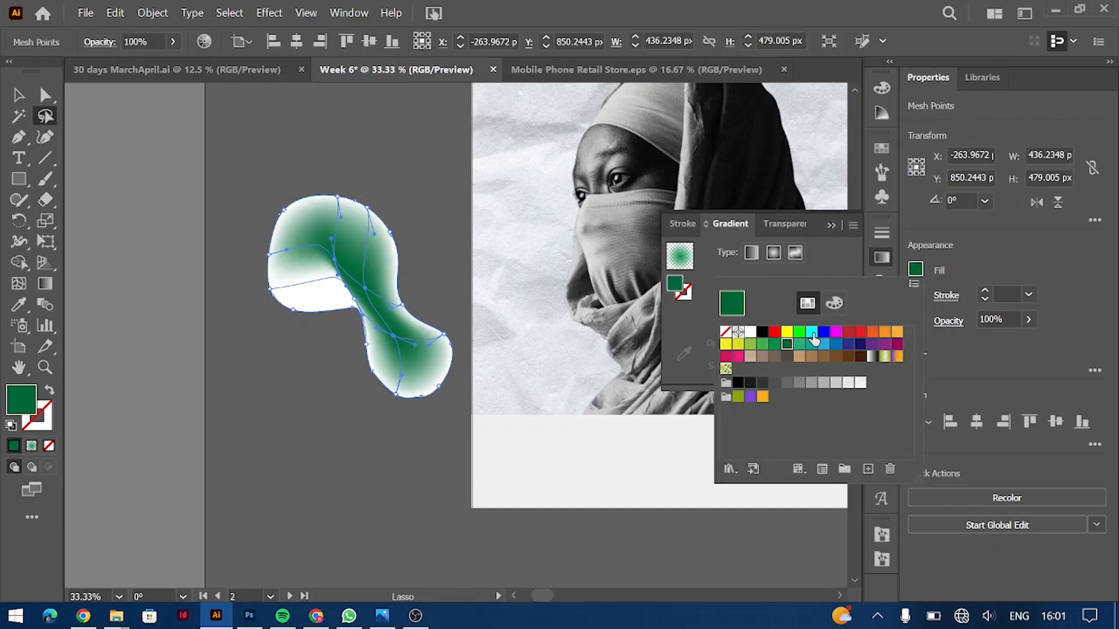
left_click(762, 345)
left_click(739, 3)
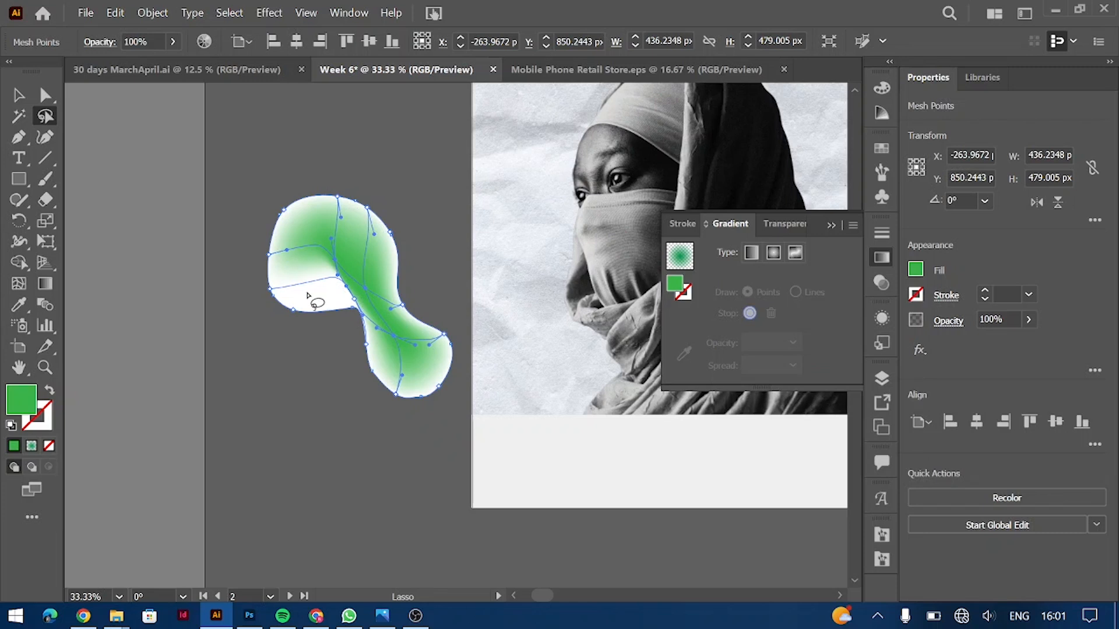
Step: Lasso the blob's outer edge mesh points and open their opacity setting
left_click_drag(294, 300, 348, 306)
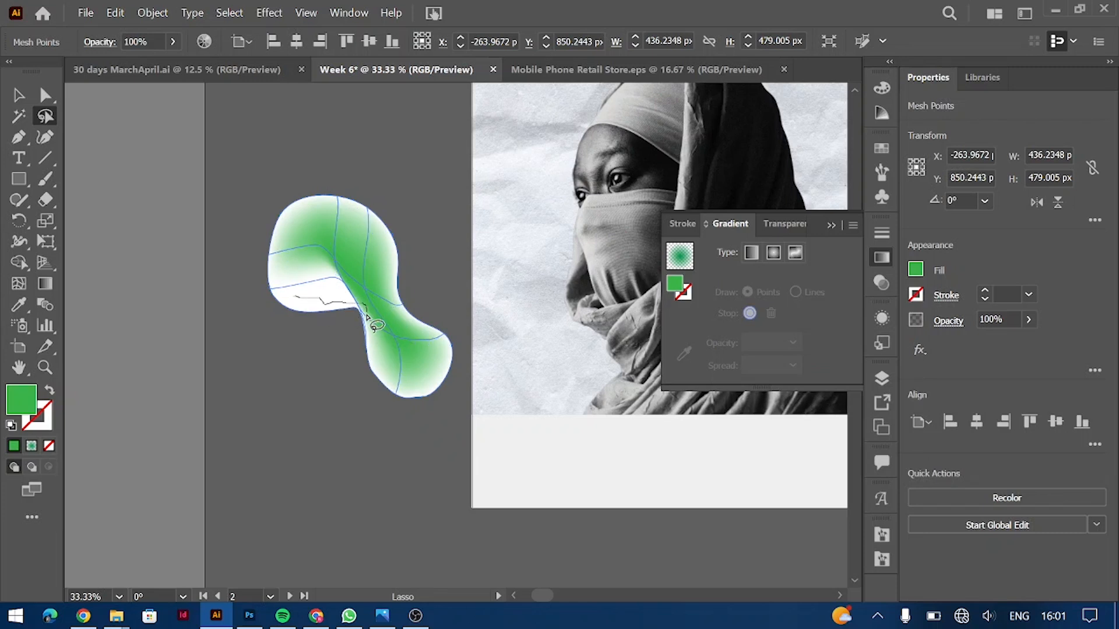
left_click_drag(410, 394, 441, 374)
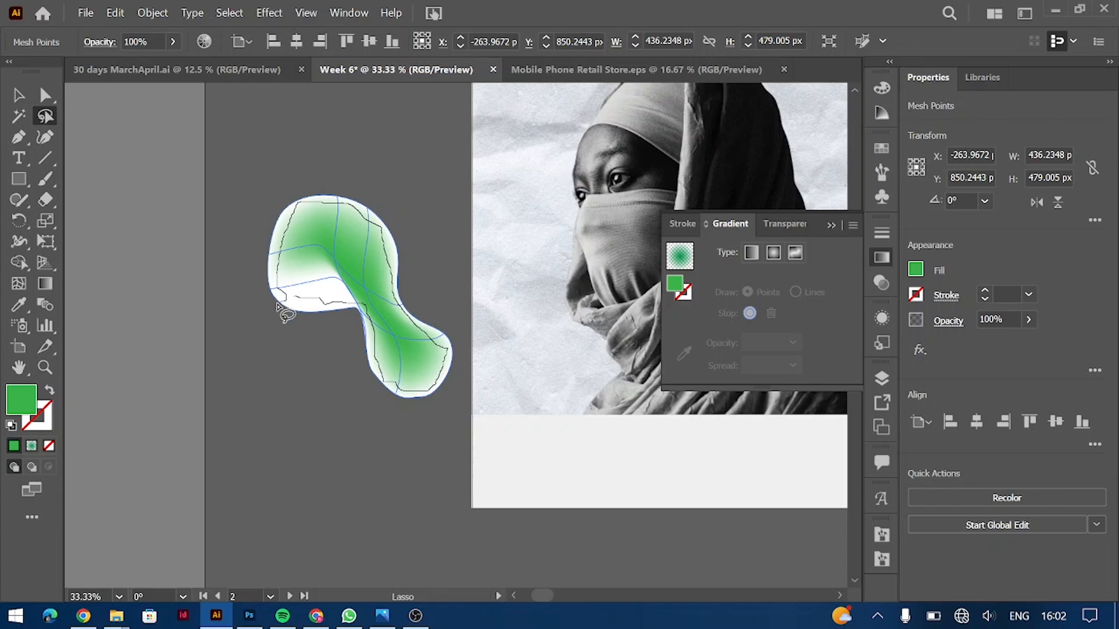
mouse_move(262, 243)
left_mouse_down()
mouse_move(315, 180)
mouse_move(386, 199)
mouse_move(425, 317)
mouse_move(445, 317)
mouse_move(466, 360)
mouse_move(437, 415)
mouse_move(379, 392)
mouse_move(297, 301)
left_mouse_up()
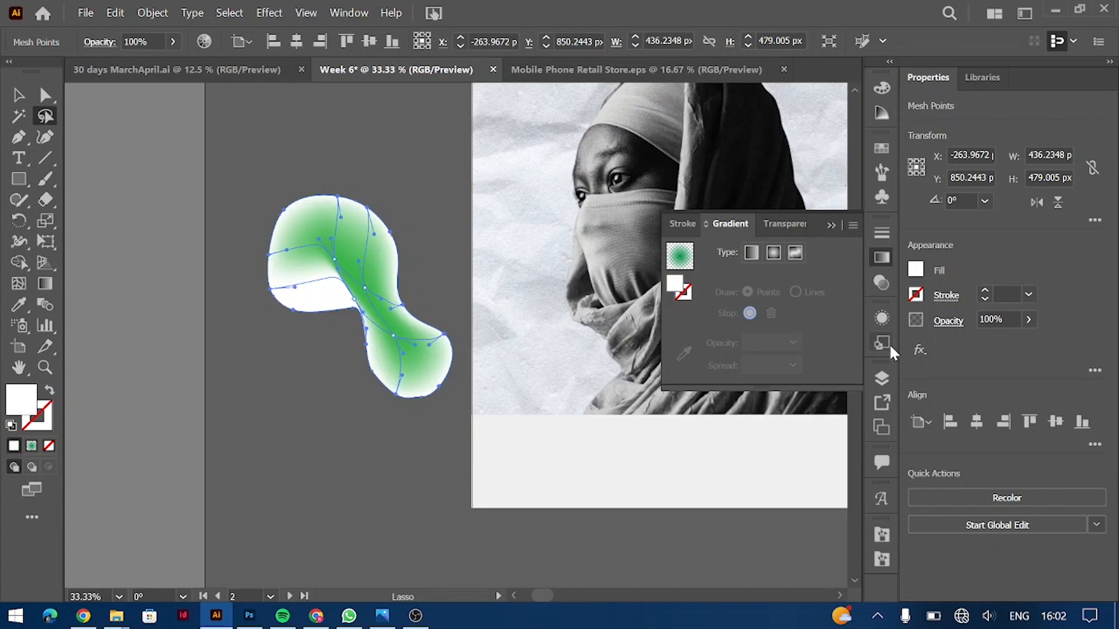
left_click(1028, 320)
Step: Set the edge mesh points to 0% opacity and reselect the whole blob
left_click(961, 341)
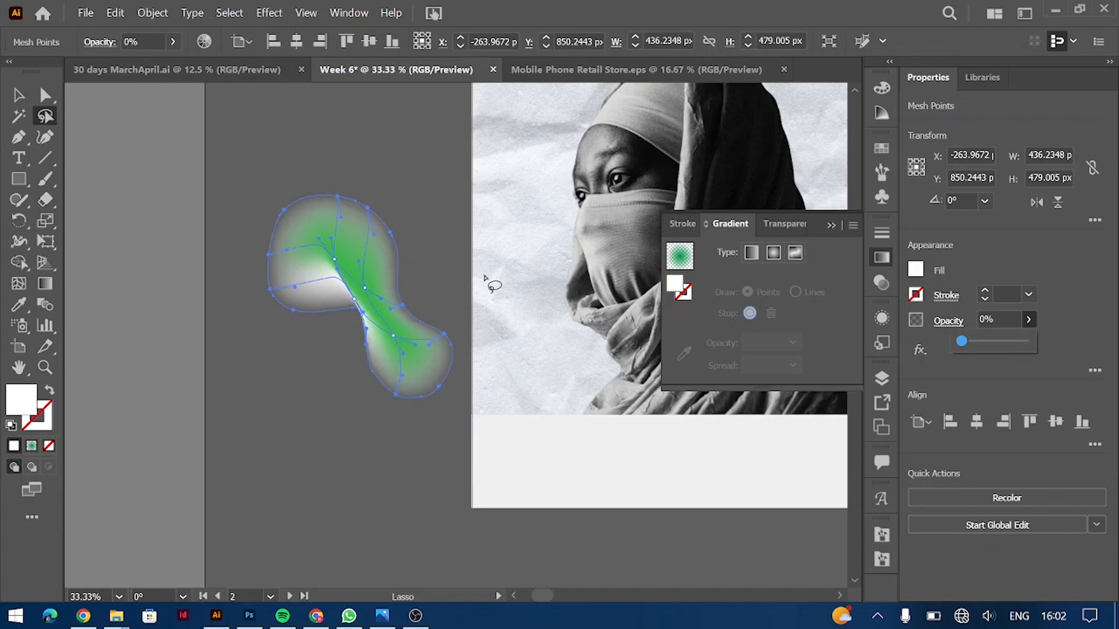
key("ctrl+plus")
key("ctrl+plus")
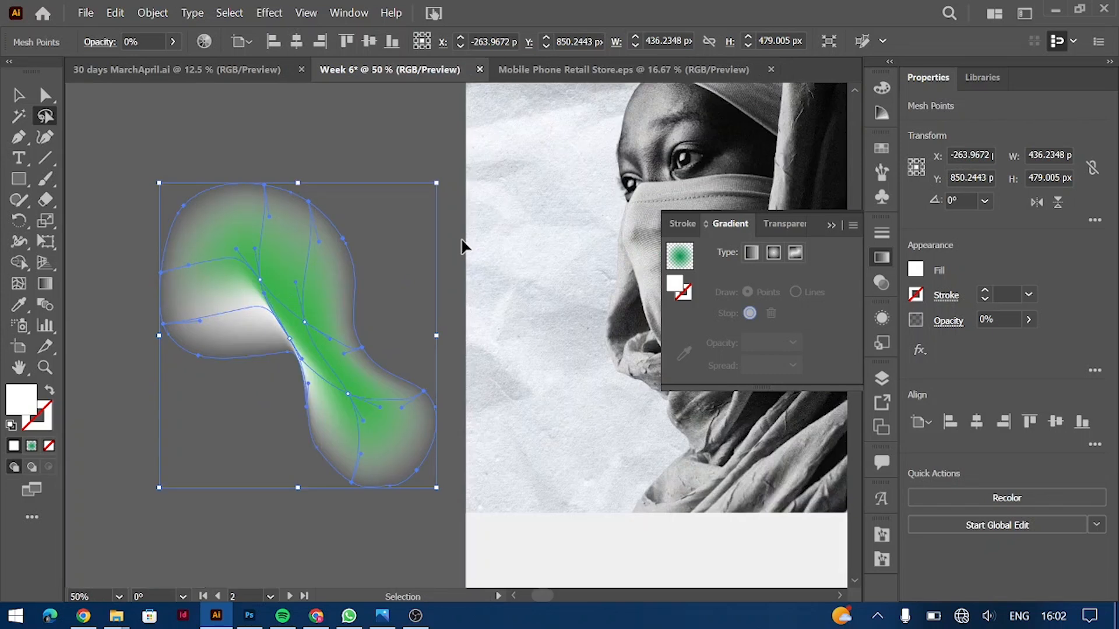
left_click(1089, 616)
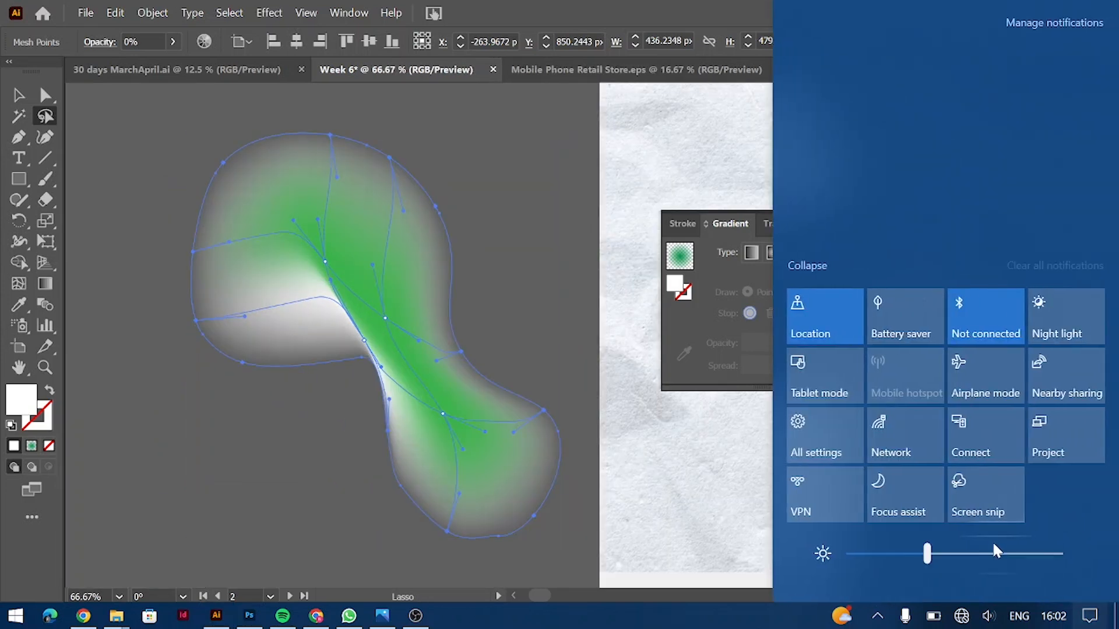
left_click(254, 305)
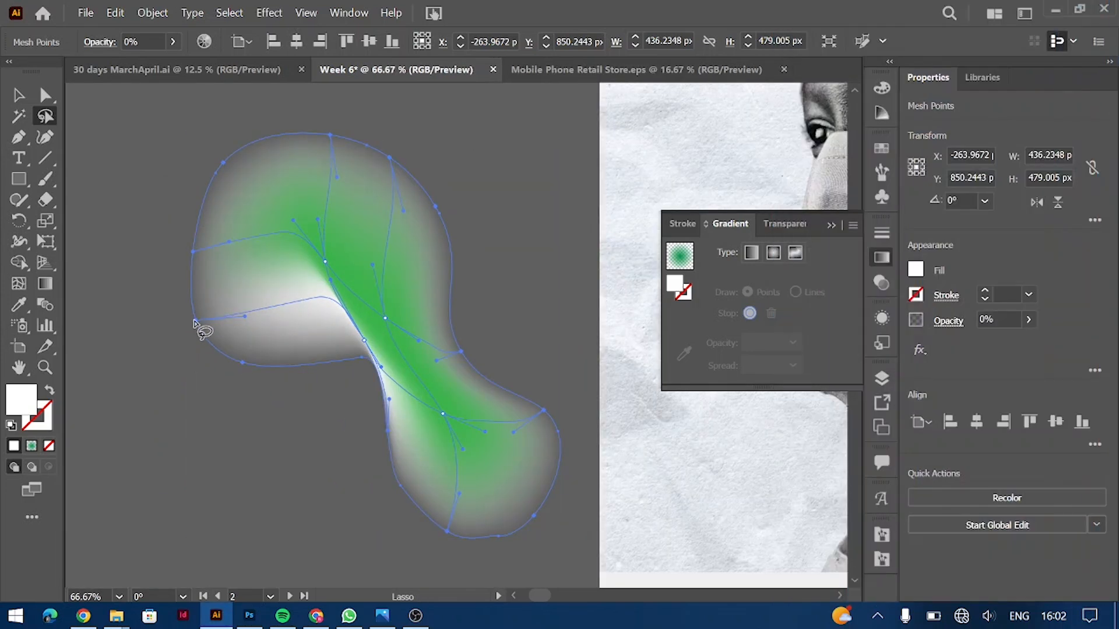
left_click(317, 262)
key("v")
left_click(358, 280)
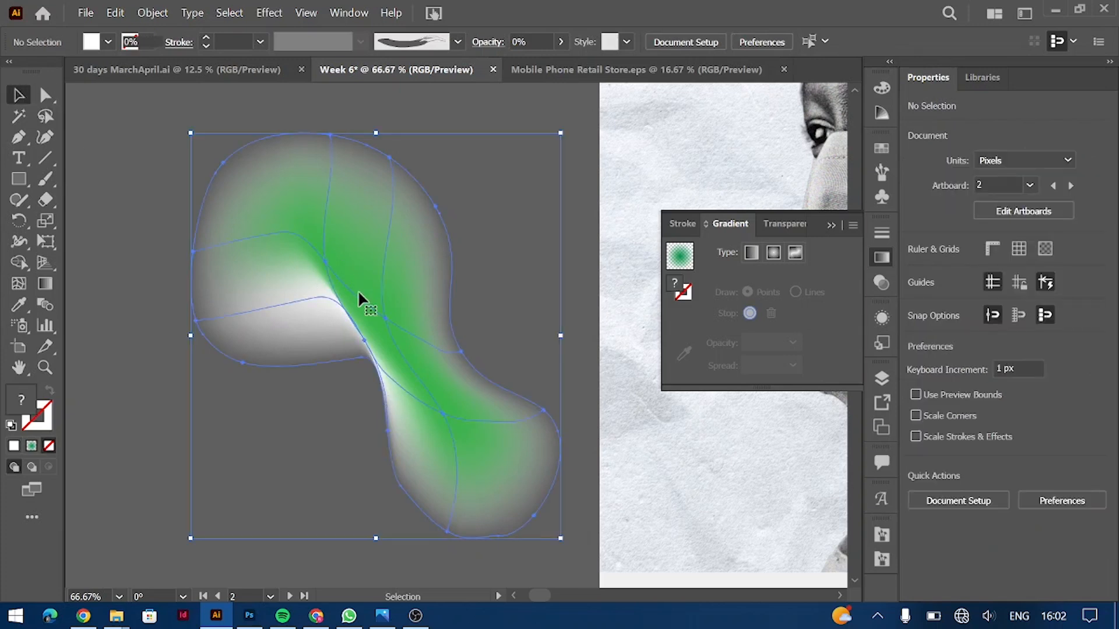
Step: Add green mesh points at the blob's narrow waist and right edge
left_click(20, 288)
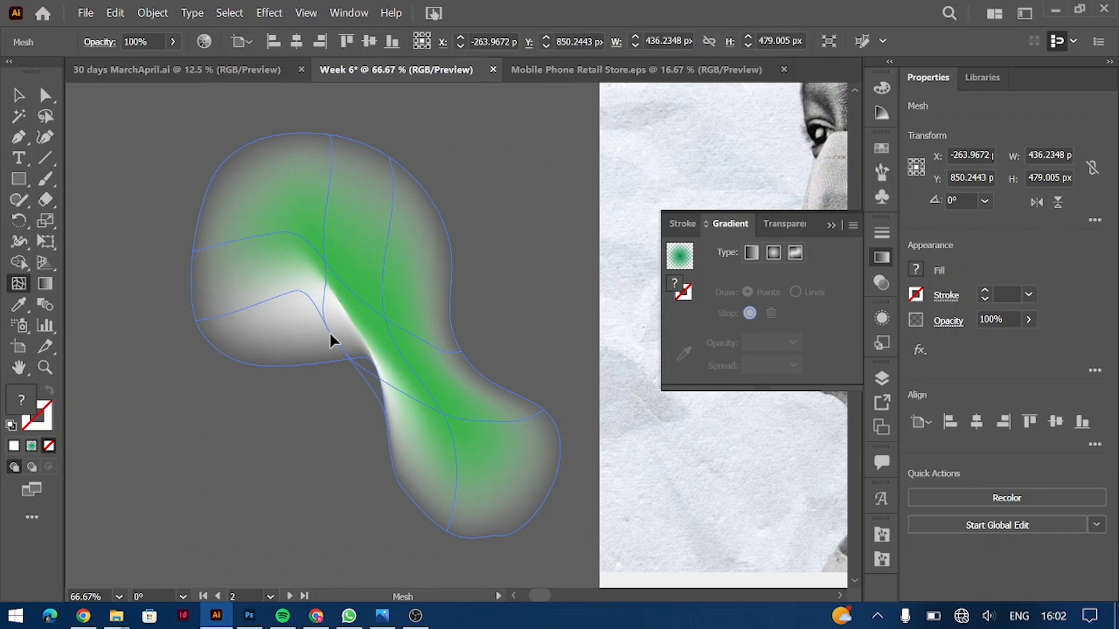
left_click(329, 332)
left_click(916, 269)
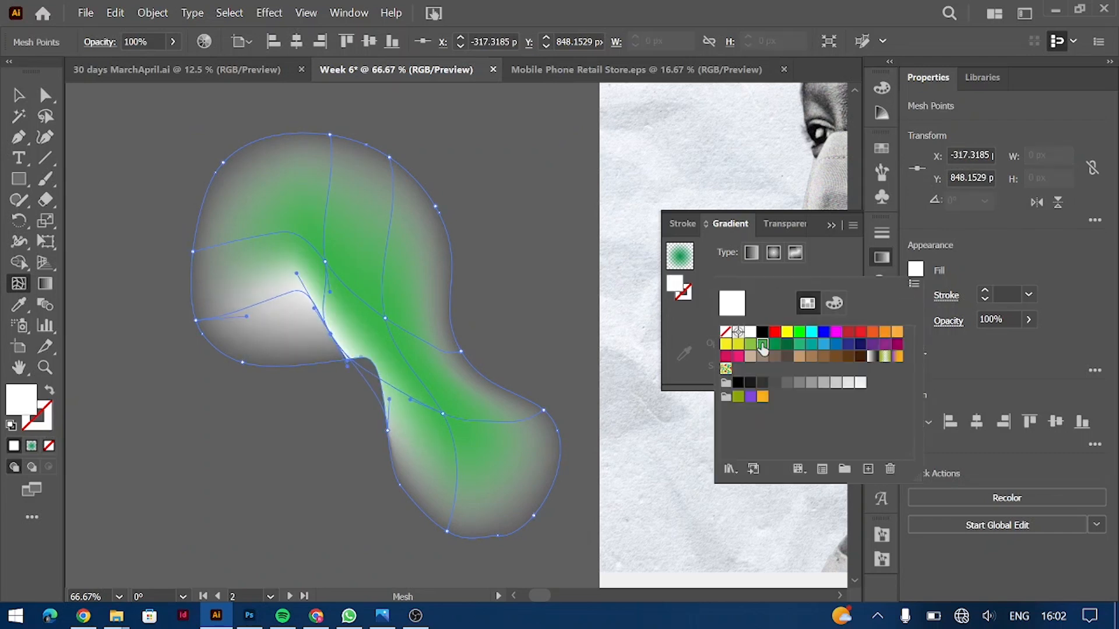
left_click(762, 345)
left_click(547, 414)
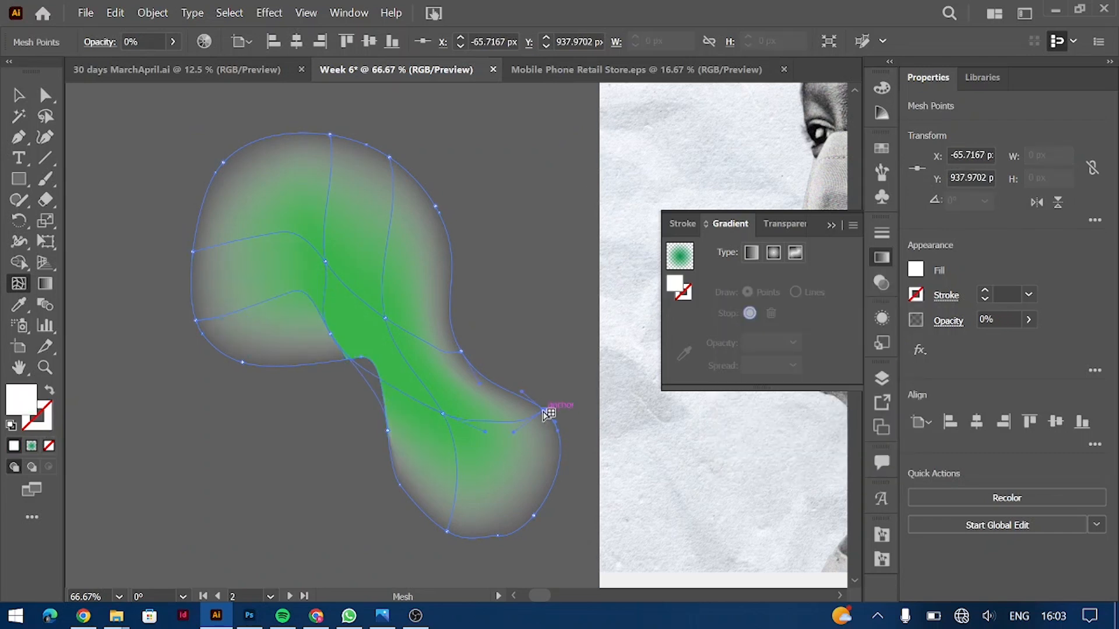
left_click(295, 158)
key("ctrl+z")
Step: Lasso the blob's outer mesh points and colour them green
left_click(46, 116)
mouse_move(320, 165)
left_mouse_down()
mouse_move(253, 178)
mouse_move(215, 237)
mouse_move(213, 300)
mouse_move(175, 316)
mouse_move(197, 169)
mouse_move(221, 144)
mouse_move(330, 120)
mouse_move(419, 147)
mouse_move(463, 227)
mouse_move(463, 316)
mouse_move(572, 421)
mouse_move(571, 499)
mouse_move(486, 561)
mouse_move(410, 528)
mouse_move(358, 455)
mouse_move(358, 377)
mouse_move(260, 378)
mouse_move(219, 353)
mouse_move(249, 338)
mouse_move(313, 343)
left_mouse_up()
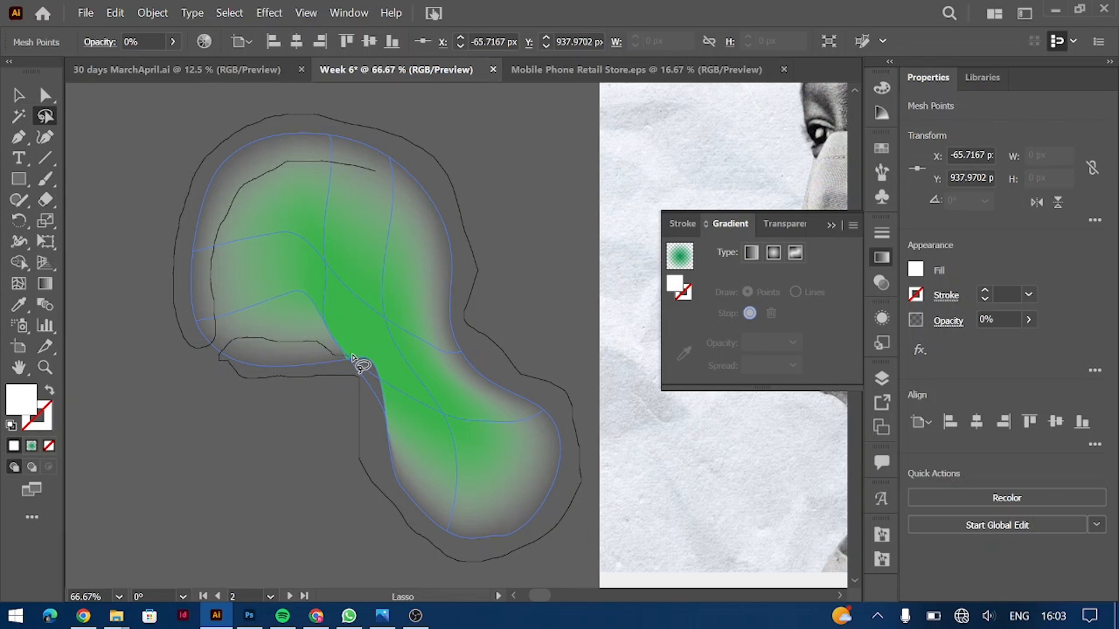
mouse_move(457, 522)
left_mouse_down()
mouse_move(517, 510)
mouse_move(542, 467)
mouse_move(528, 426)
mouse_move(458, 362)
mouse_move(432, 305)
mouse_move(427, 244)
mouse_move(373, 170)
left_mouse_up()
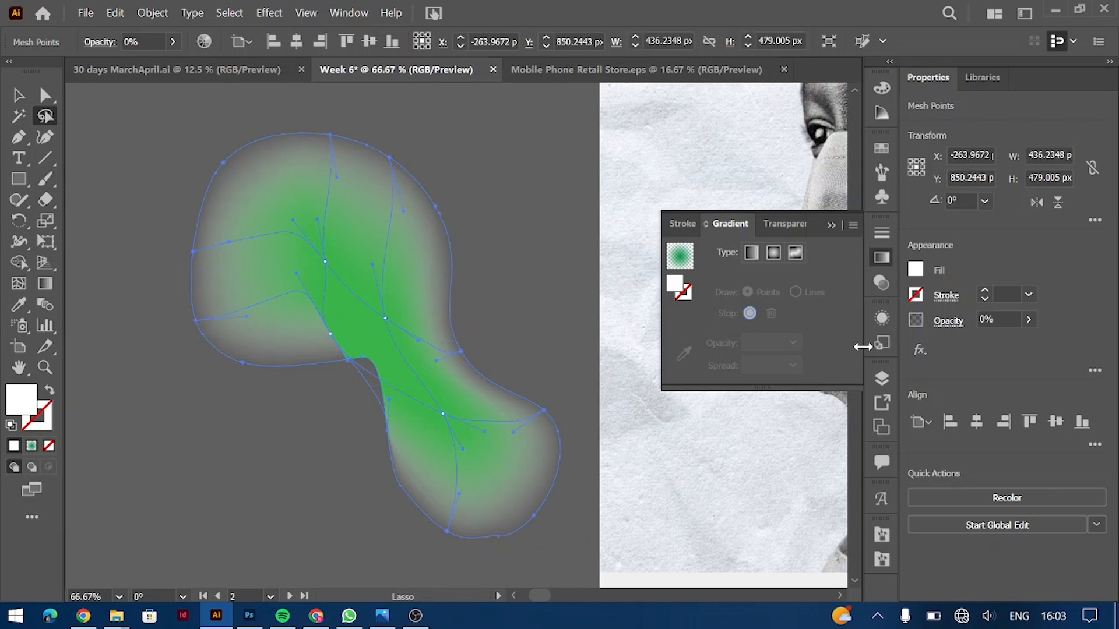
left_click(915, 269)
left_click(768, 351)
key("Escape")
key("v")
left_click(481, 100)
Step: Move interior mesh points, pulling the central crossing point up and right
scroll(484, 254, "down", 2)
key("u")
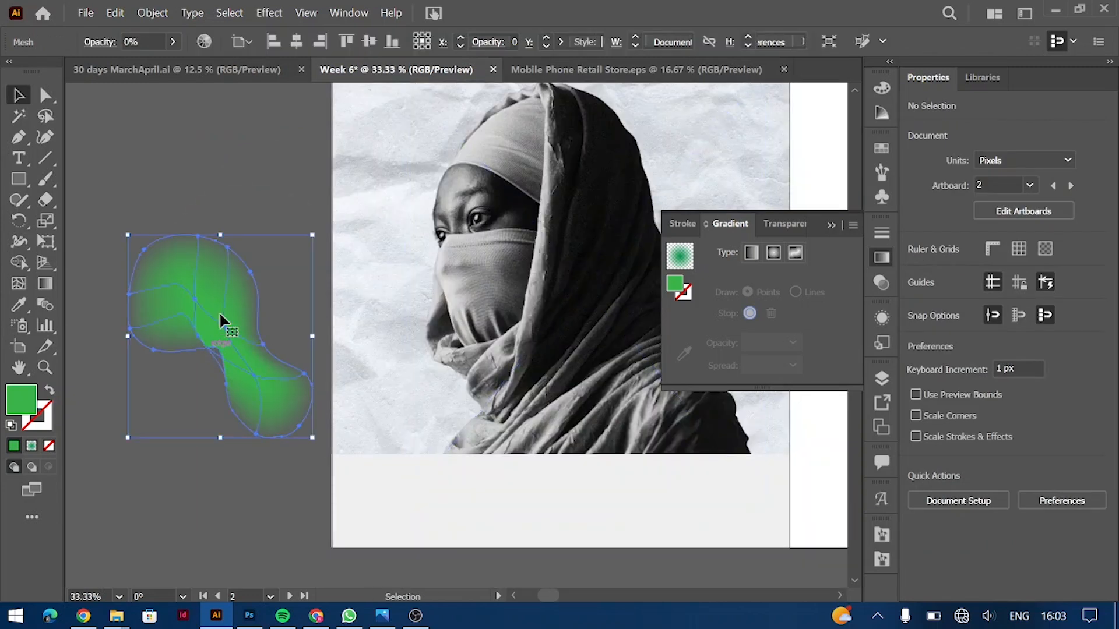
left_click(19, 283)
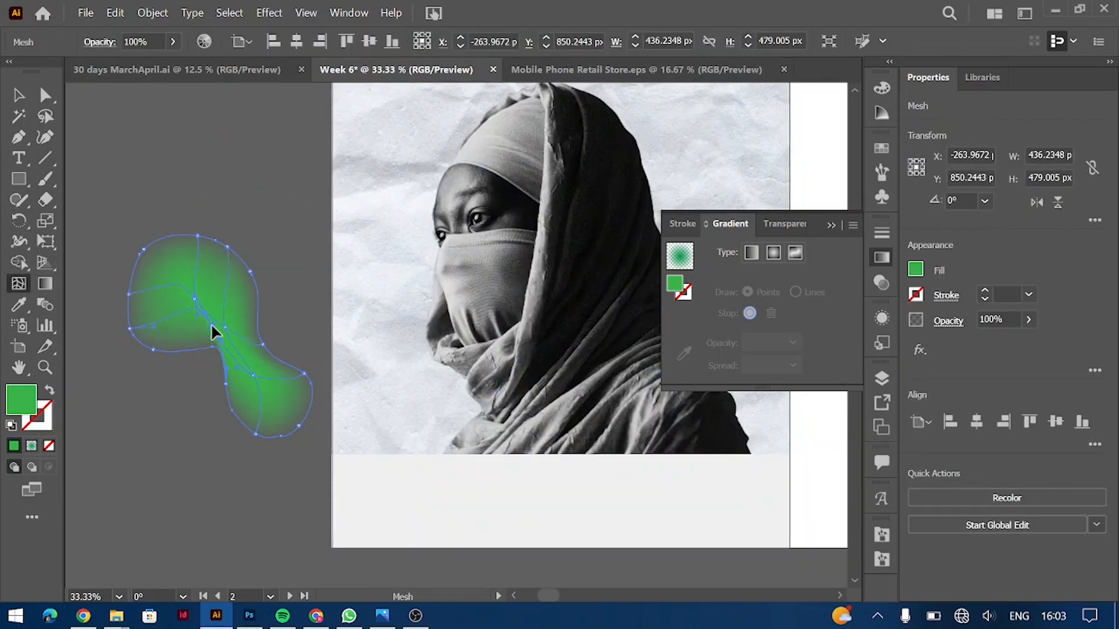
left_click(211, 323)
key("ctrl+1")
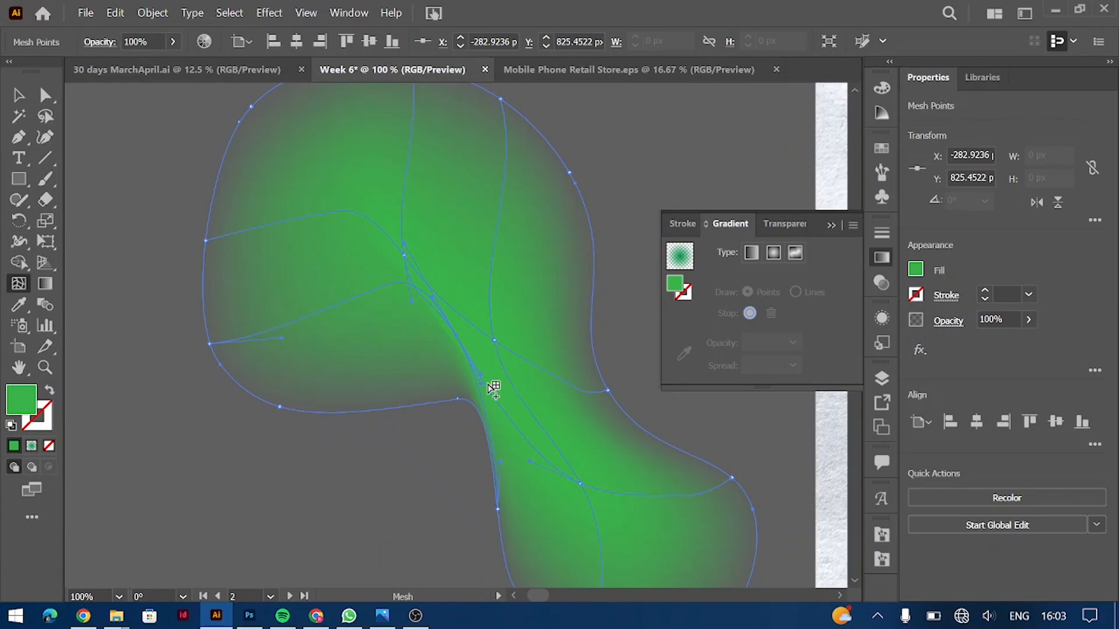
left_click_drag(581, 484, 579, 465)
left_click(456, 336)
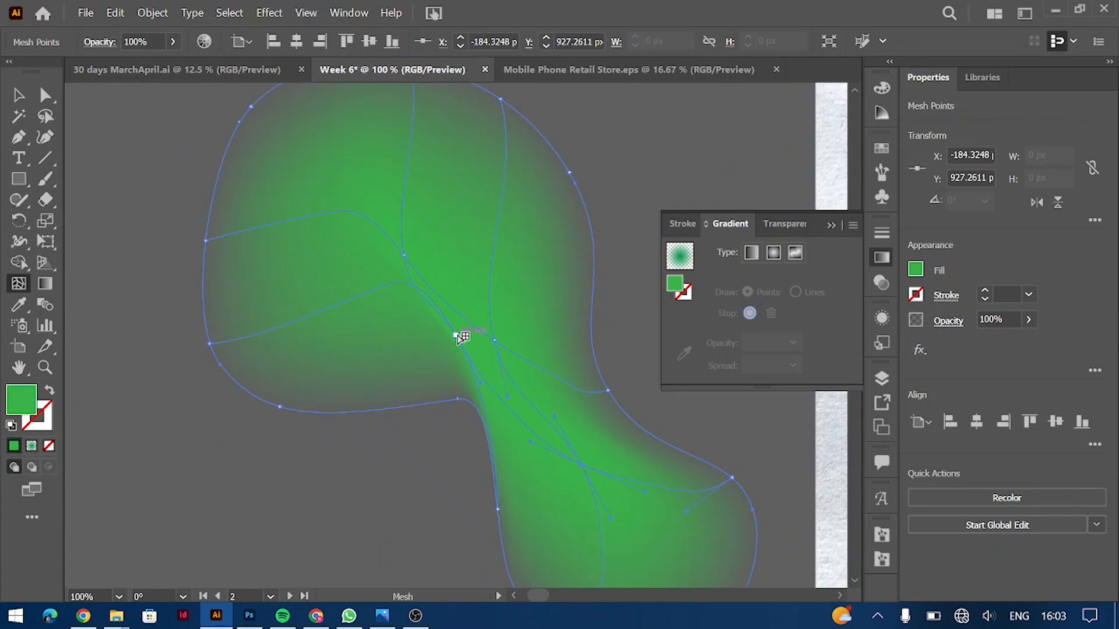
left_click(501, 343)
left_click_drag(499, 344, 519, 301)
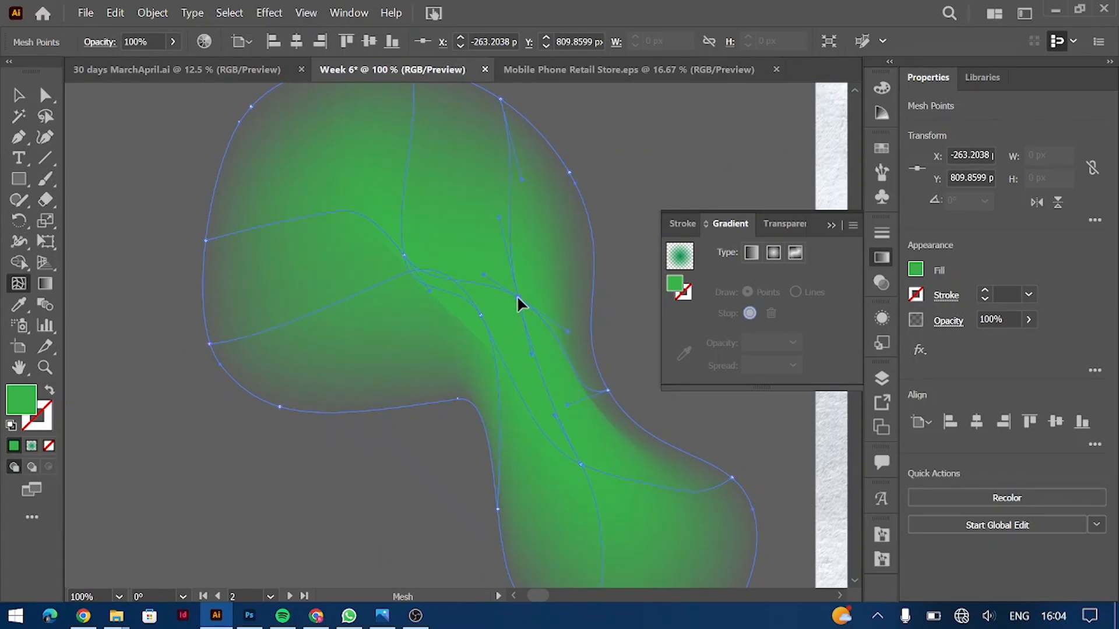
Step: Drag mesh points and curves to spread the green over the grey fold
left_click(439, 322)
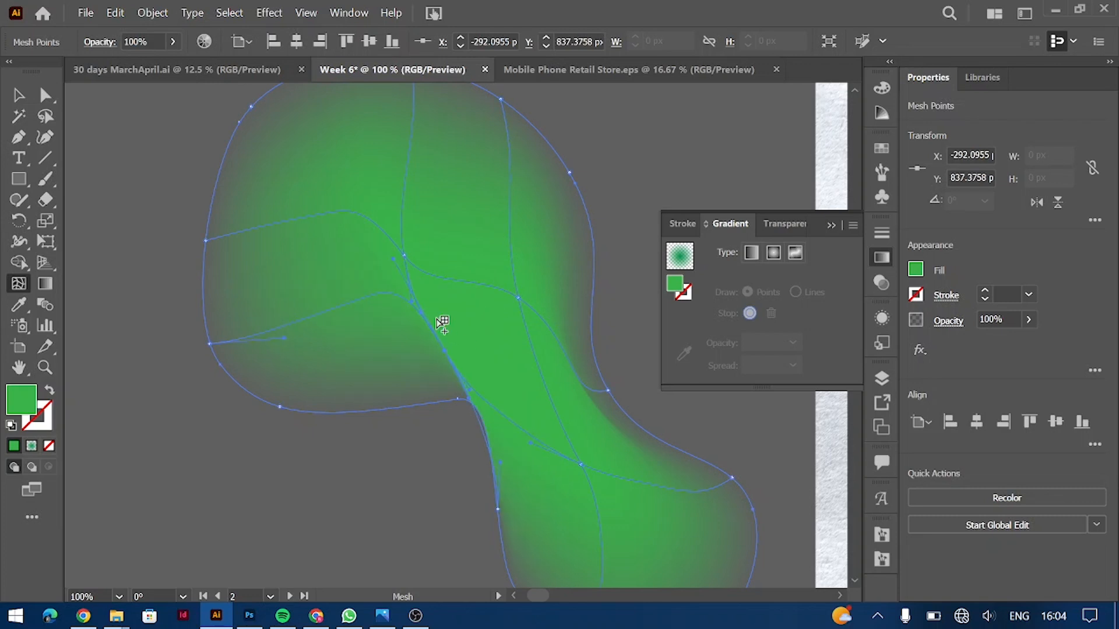
scroll(401, 300, "up", 3)
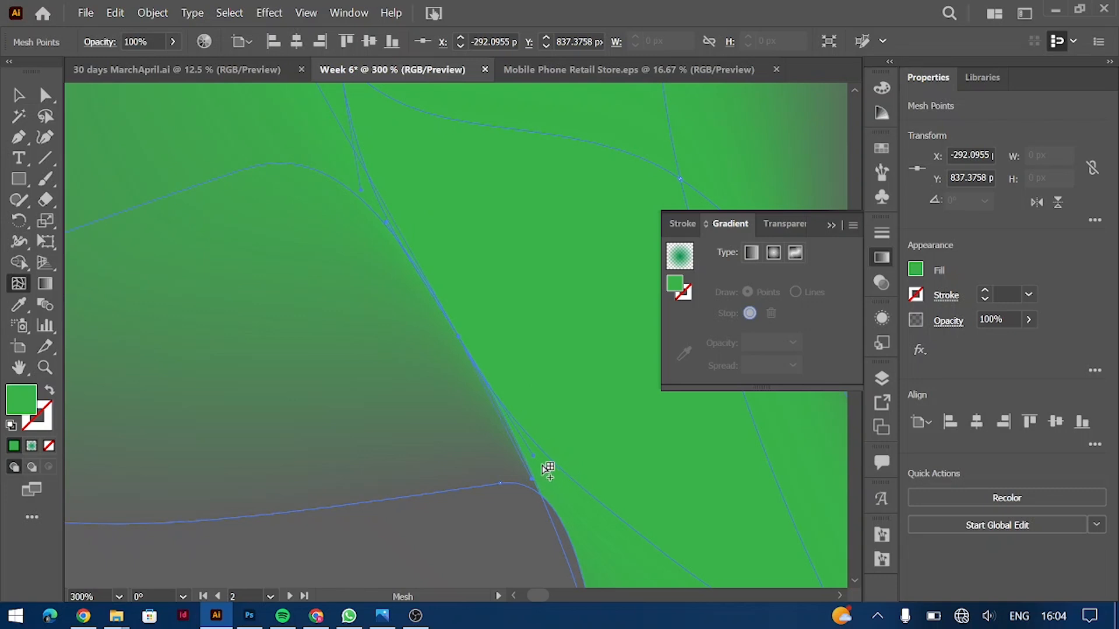
left_click_drag(561, 400, 565, 386)
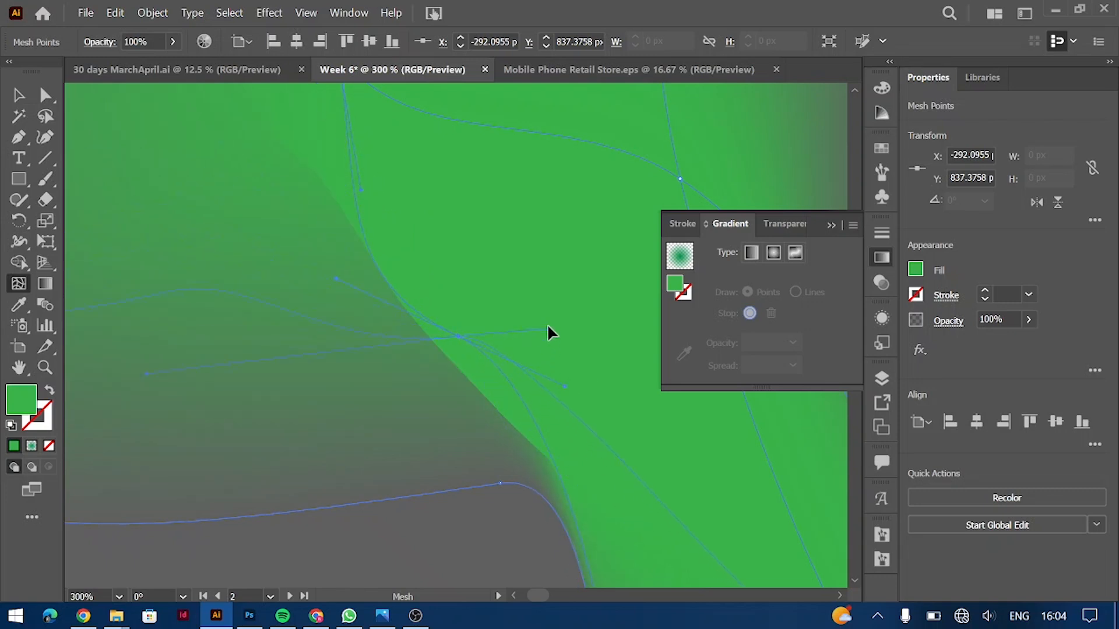
left_click_drag(547, 337, 550, 326)
scroll(523, 483, "down", 5)
scroll(522, 483, "right", 3)
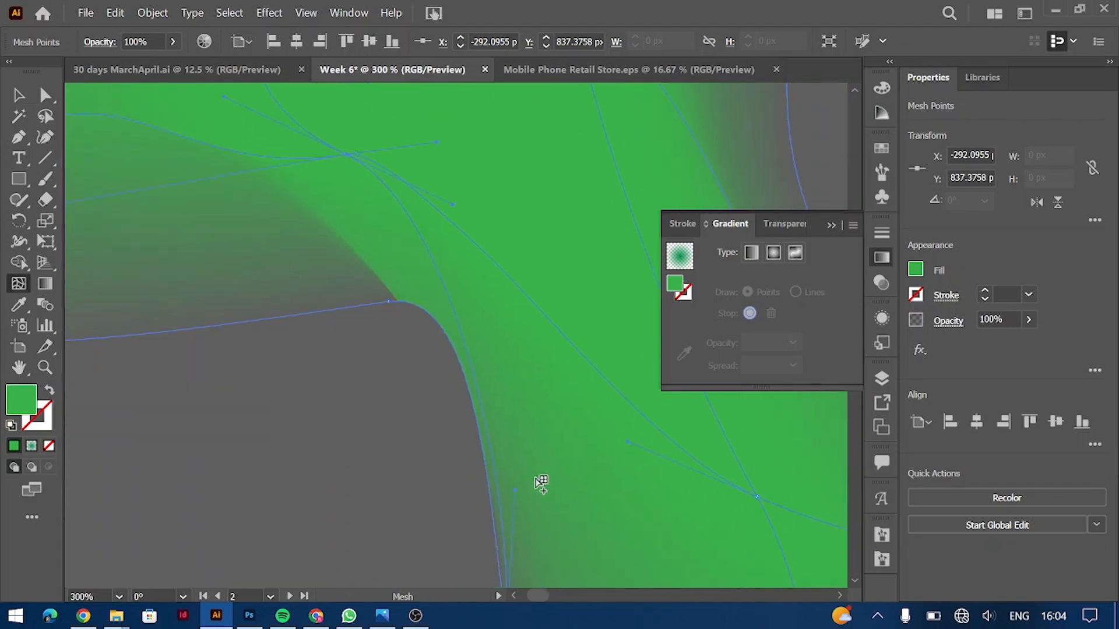
Step: Check the white edge point's opacity and bend a mesh line outward to shift shading
left_click(296, 191)
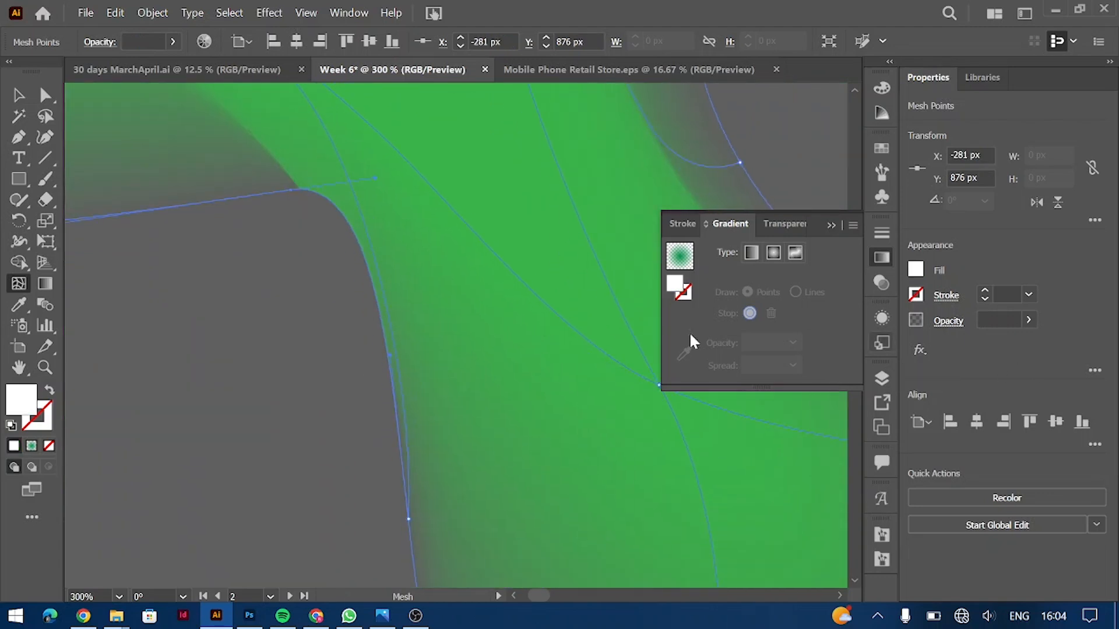
left_click(409, 519)
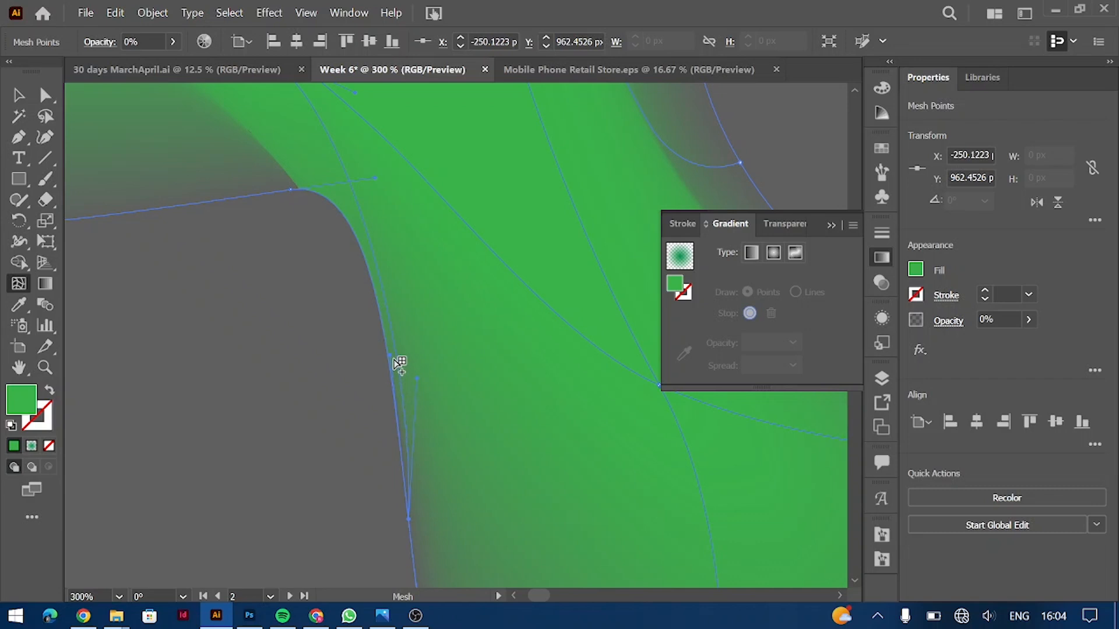
left_click(292, 188)
left_click(1028, 320)
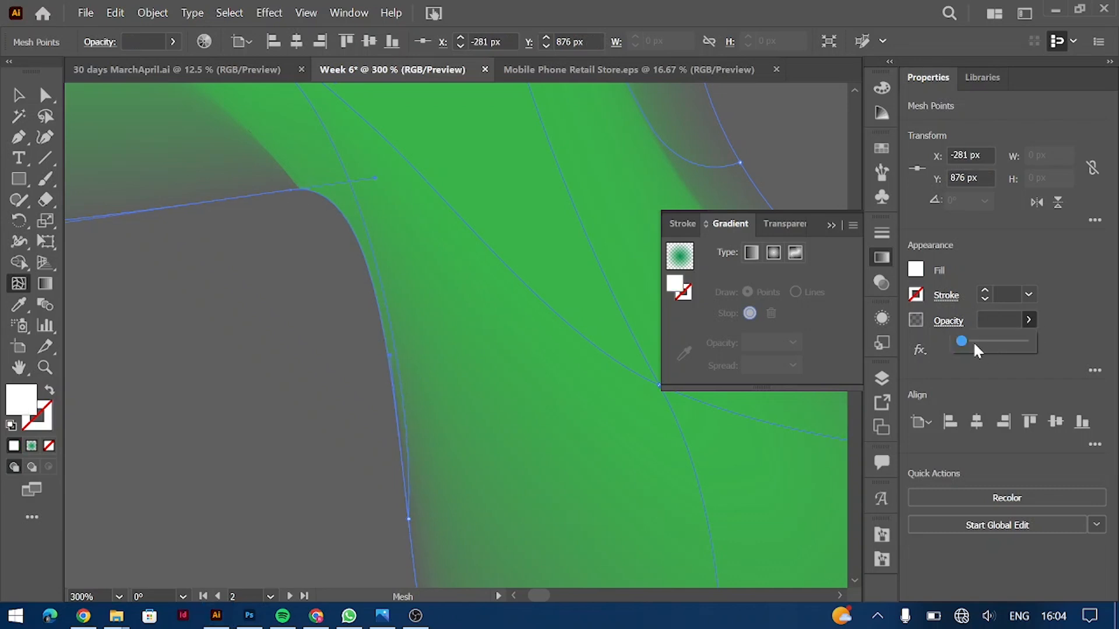
left_click(972, 374)
left_click_drag(393, 355, 443, 351)
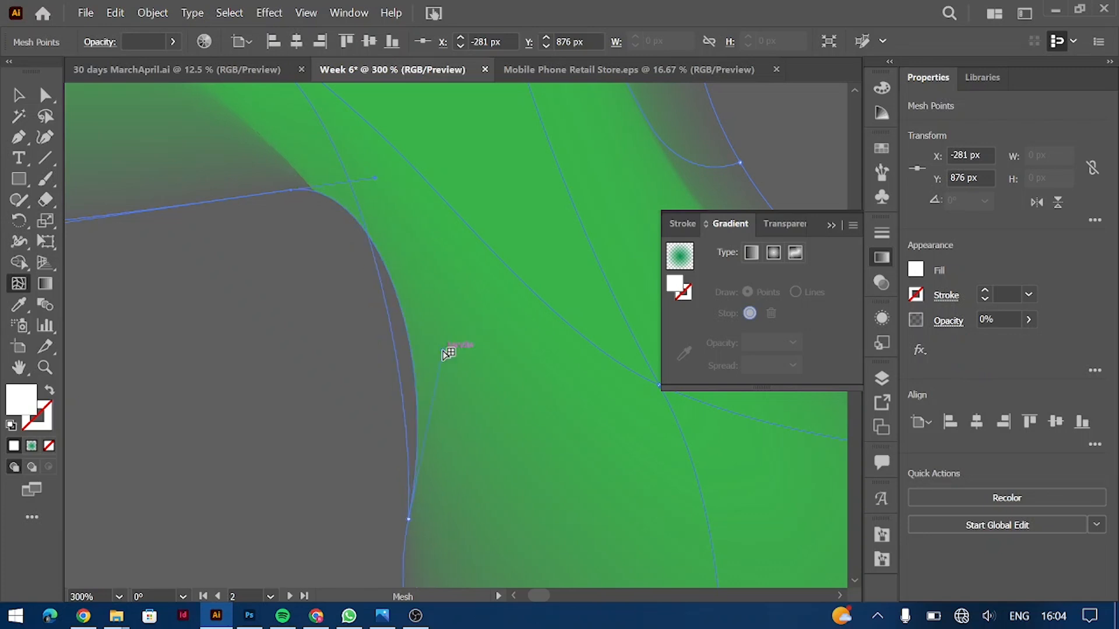
scroll(447, 235, "up", 4)
Step: Lower a green mesh point near the fold to 31% opacity and move the blob onto the portrait
left_click(251, 171)
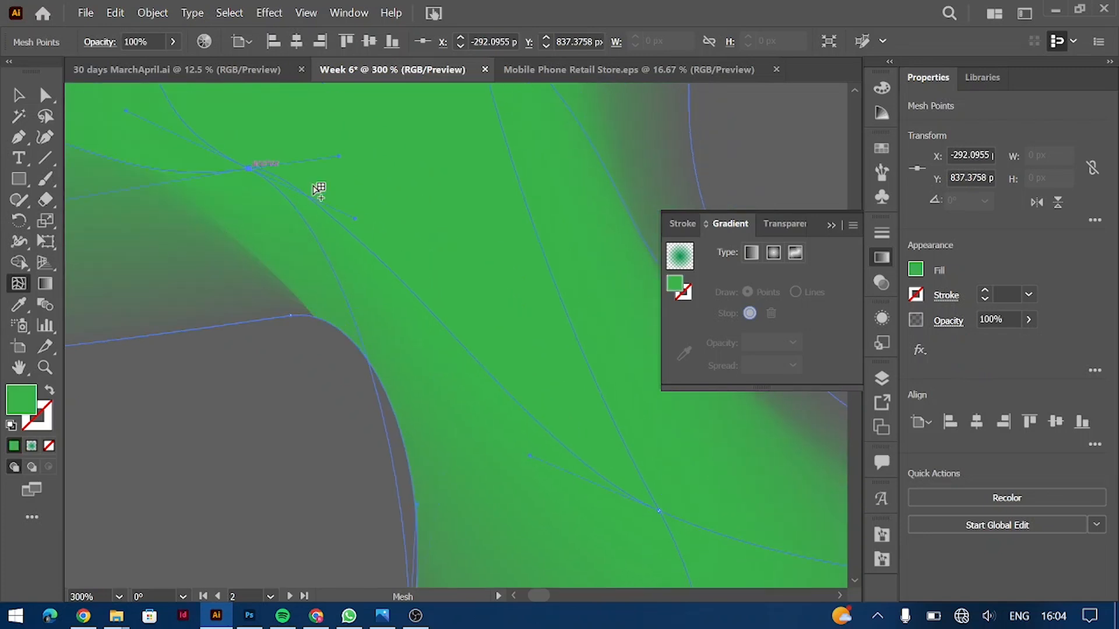
left_click(1029, 320)
left_click_drag(991, 344, 980, 344)
key("ctrl+1")
key("v")
key("ctrl+minus")
key("ctrl+minus")
key("ctrl+minus")
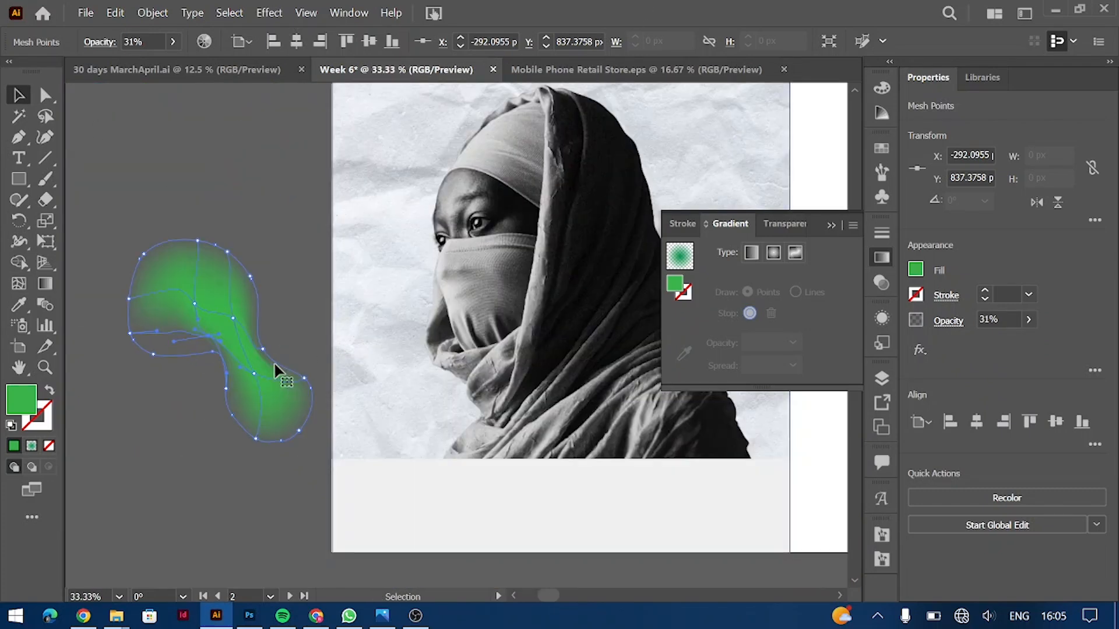
left_click_drag(274, 361, 460, 375)
Step: Reselect the green mesh blob and shift it left and down over the portrait
left_click(381, 369)
left_click(477, 387)
key("a")
left_click_drag(462, 422, 438, 444)
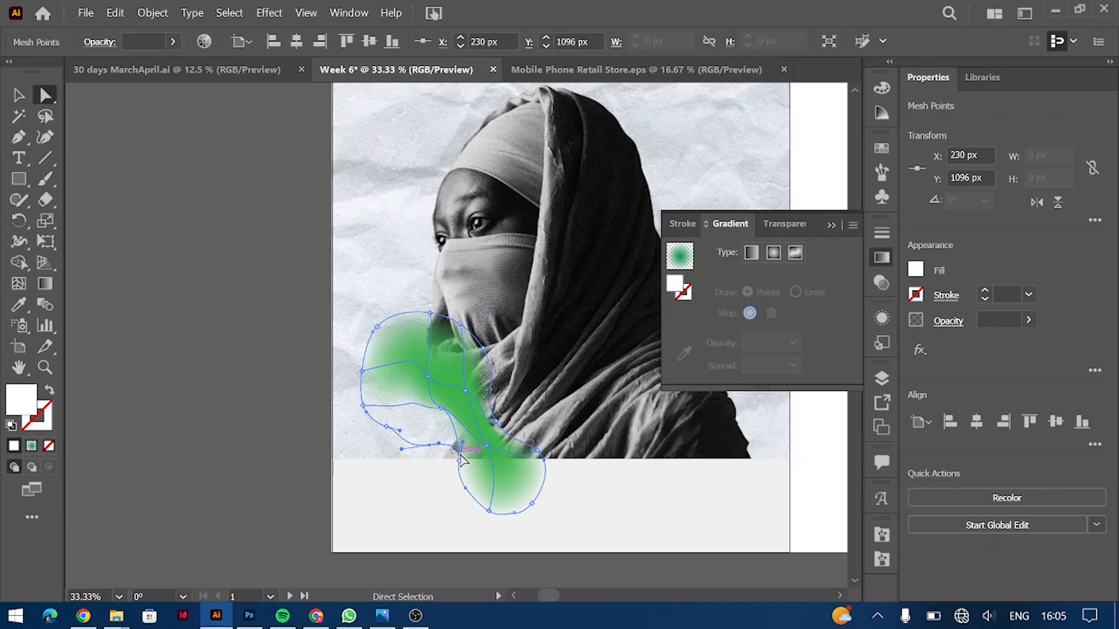
Step: Drag several mesh points to reshape the green glow's outline
key("ctrl+plus")
left_click_drag(499, 368, 499, 369)
left_click_drag(479, 283, 390, 271)
left_click_drag(458, 235, 433, 238)
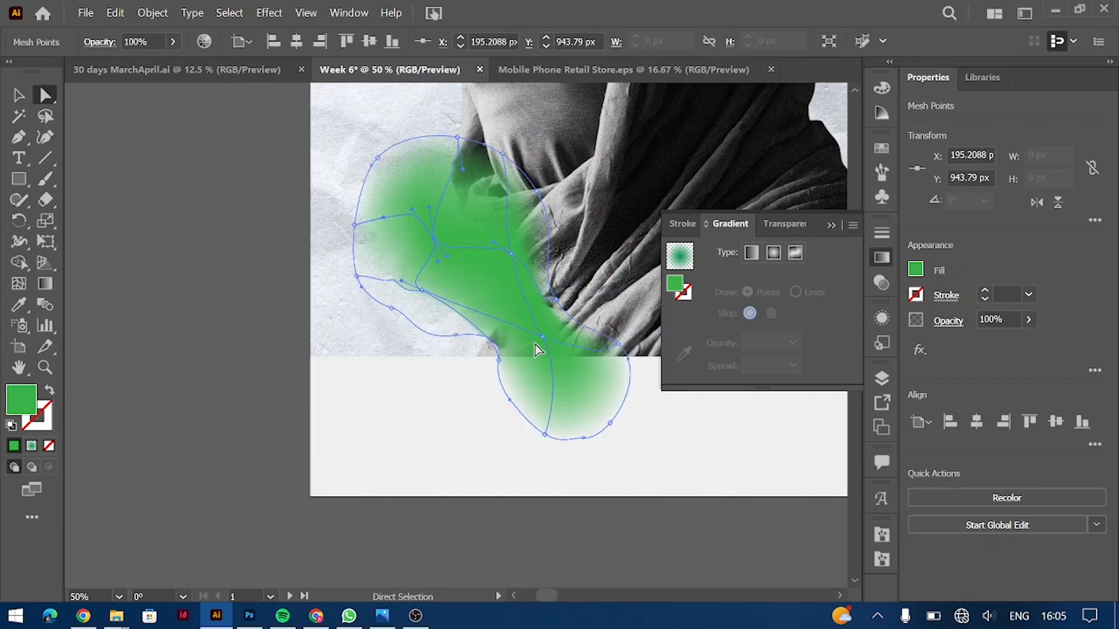
left_click_drag(541, 338, 542, 345)
Step: Enlarge the whole green mesh blob and move it down and right
left_click(18, 100)
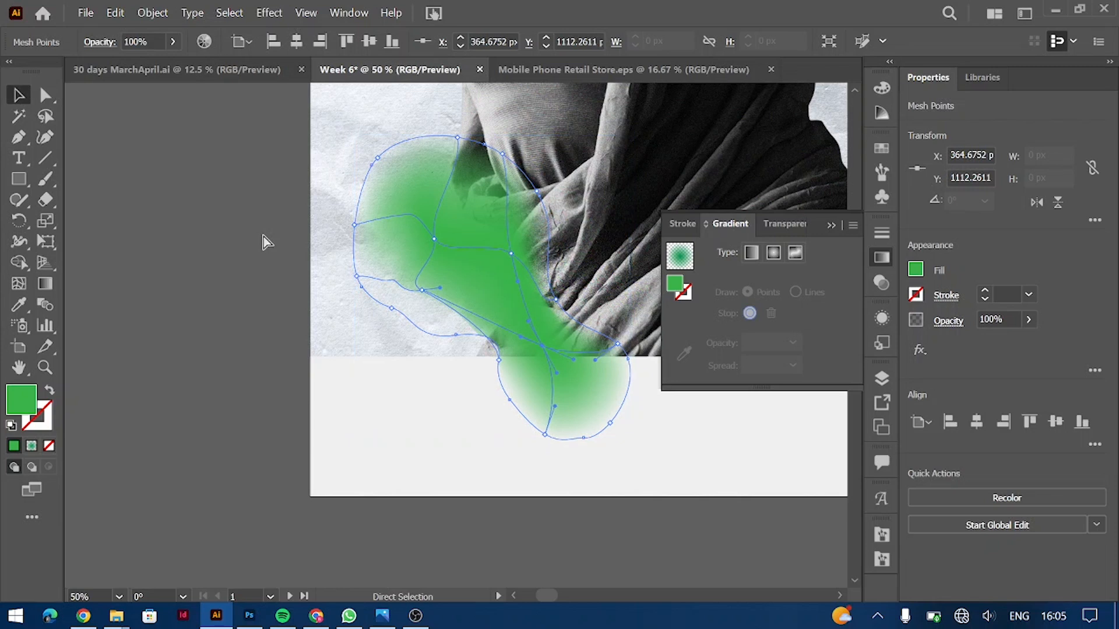
key("ctrl+minus")
left_click_drag(517, 397, 538, 424)
mouse_move(449, 323)
left_mouse_down()
mouse_move(475, 332)
mouse_move(459, 336)
left_mouse_up()
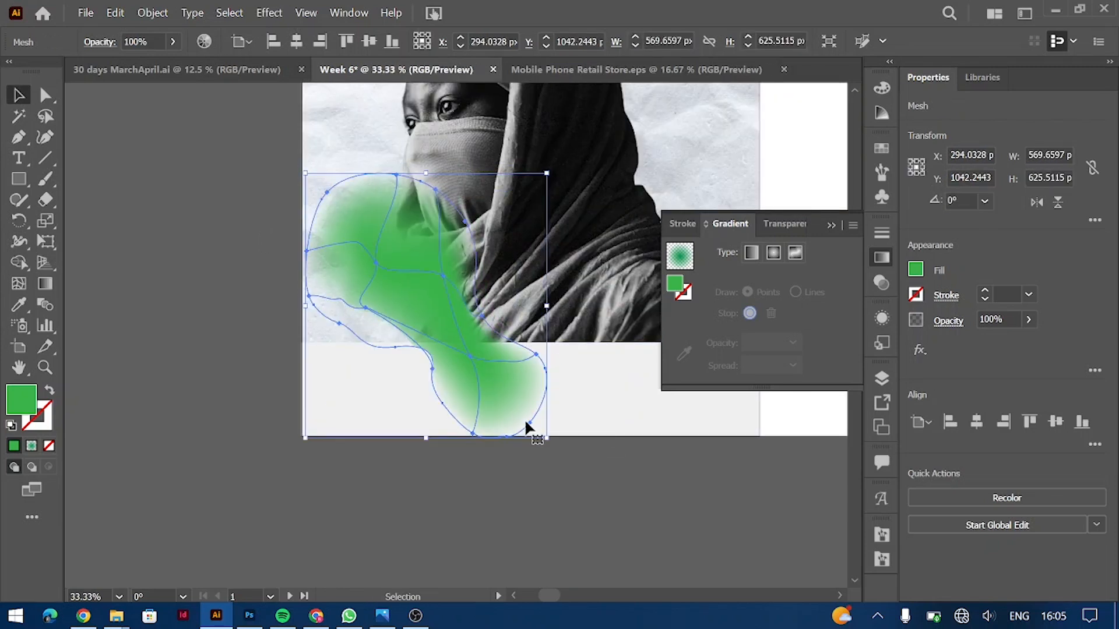
left_click_drag(552, 441, 471, 345)
key("ctrl+z")
key("ctrl+z")
Step: Reshape the blob's lower edge by pulling mesh points and handles to curve the falloff
key("ctrl+plus")
key("ctrl+plus")
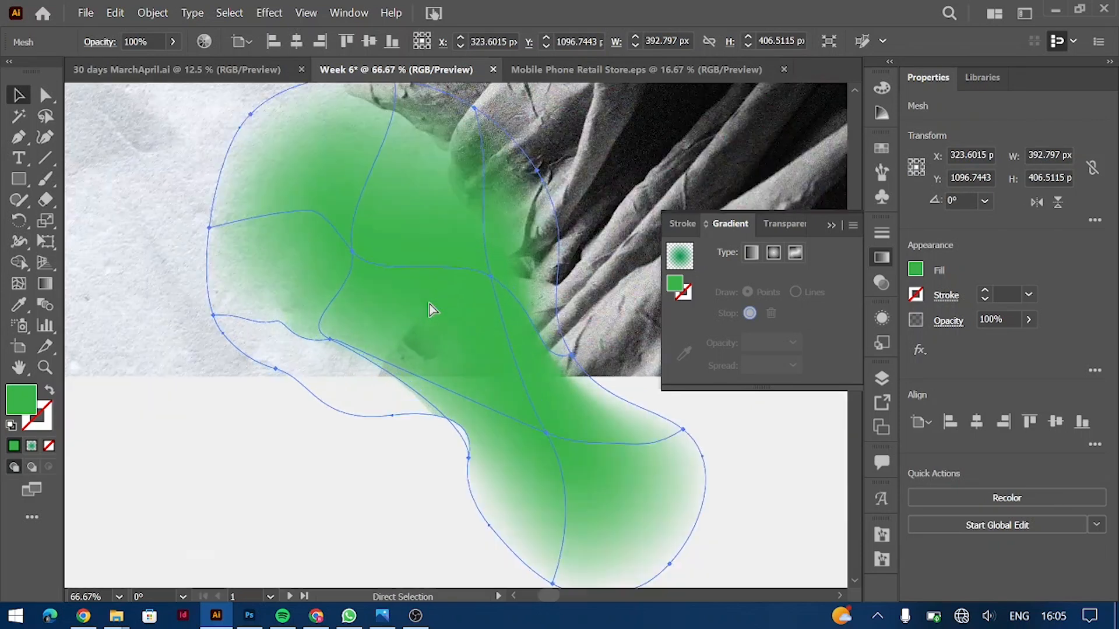
left_click_drag(467, 454, 406, 440)
key("a")
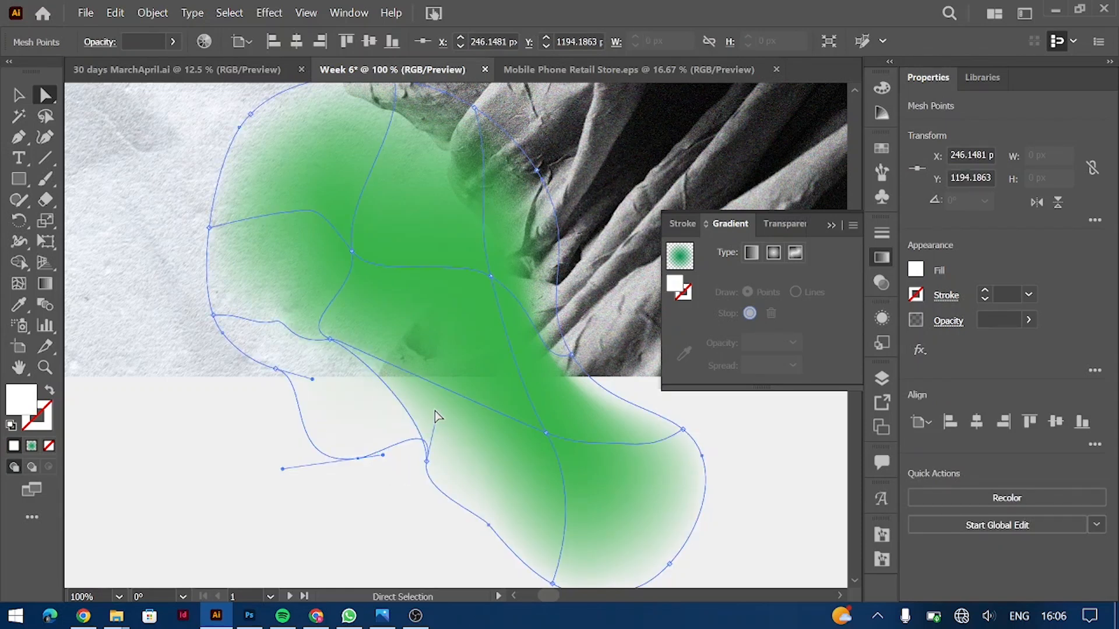
left_click(436, 413)
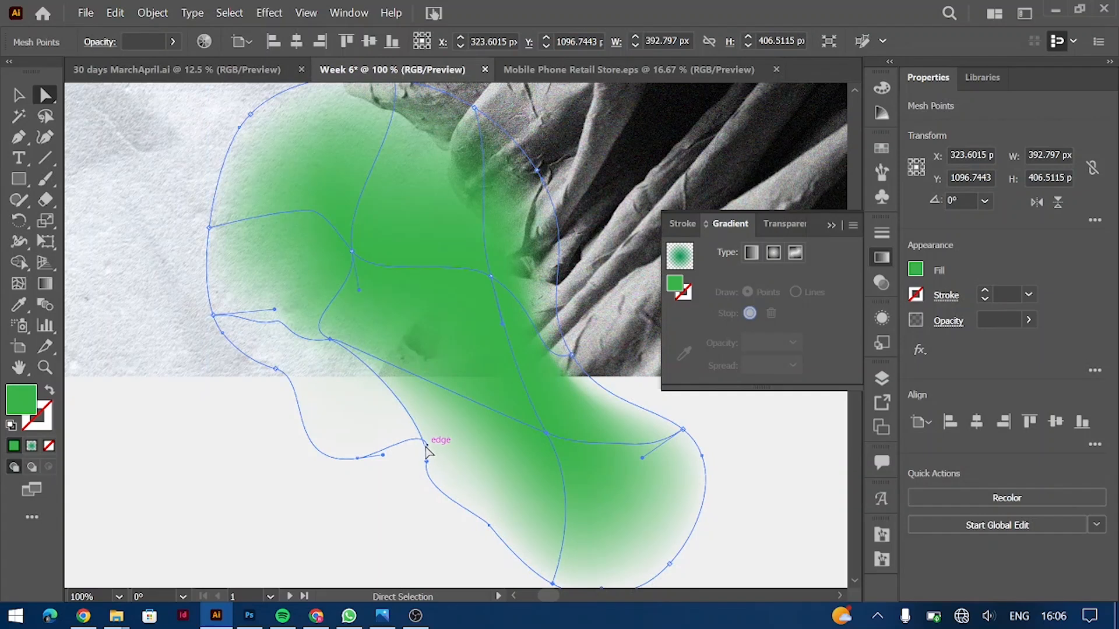
mouse_move(418, 427)
left_mouse_down()
mouse_move(443, 414)
mouse_move(397, 432)
left_mouse_up()
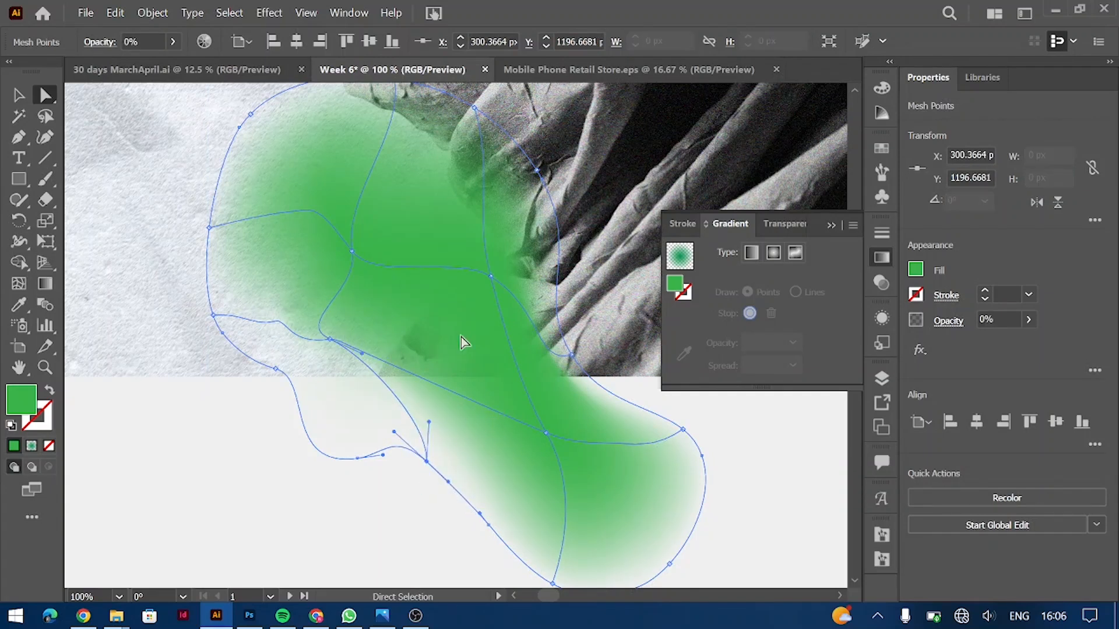
left_click_drag(330, 347, 319, 365)
left_click_drag(274, 303, 265, 260)
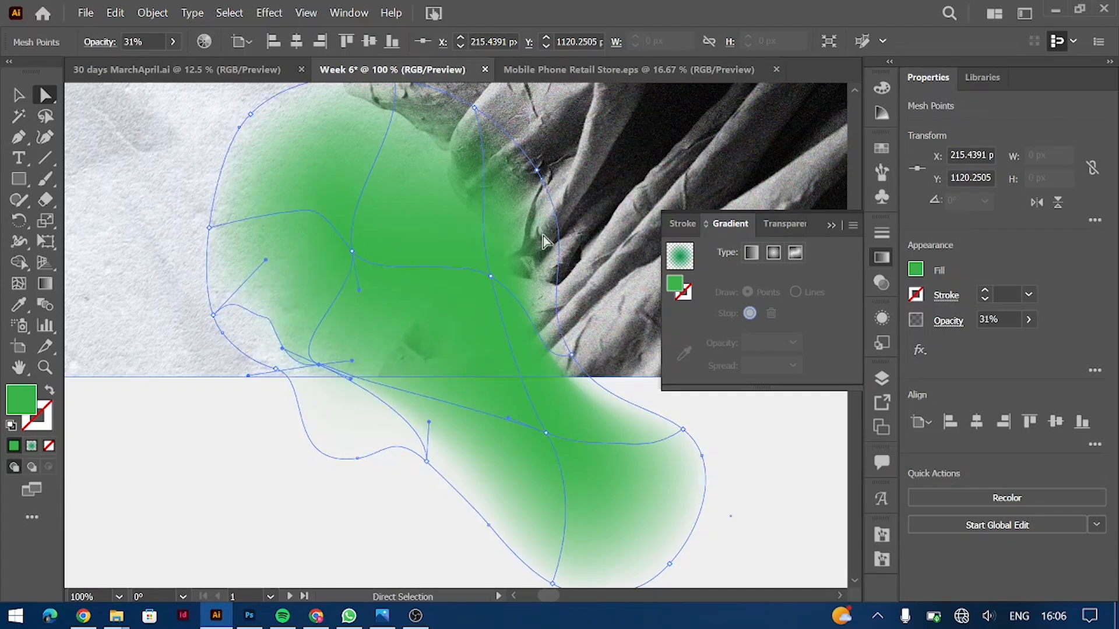
left_click_drag(681, 409, 683, 407)
Step: Enlarge the green blob around its centre
left_click(831, 225)
key("ctrl+minus")
key("ctrl+minus")
key("v")
scroll(542, 368, "up", 3)
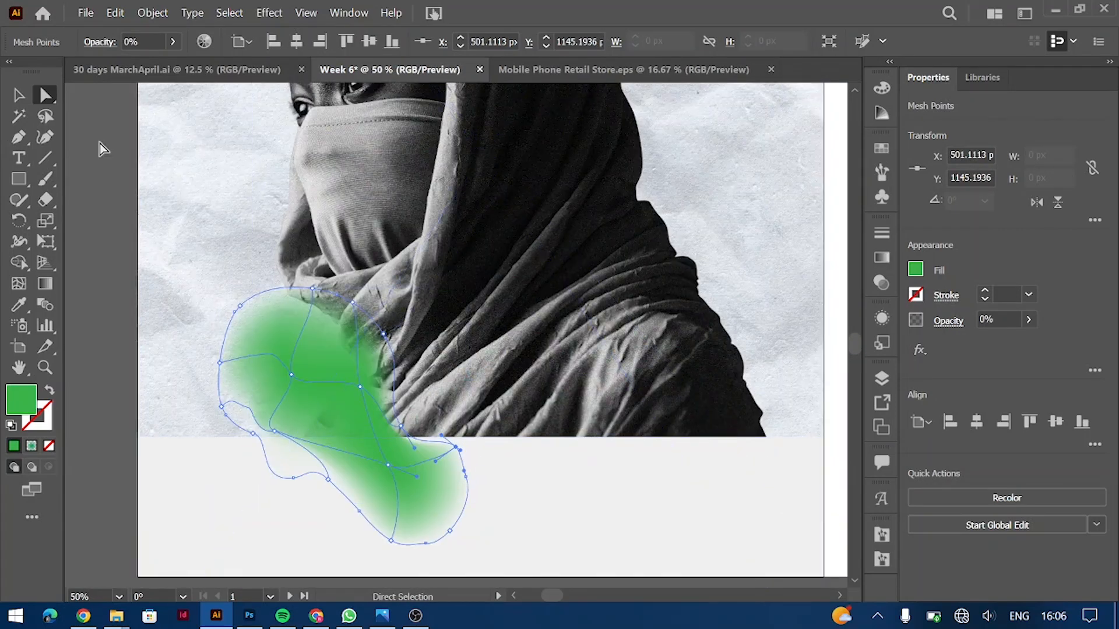
left_click_drag(347, 392, 340, 378)
left_click_drag(459, 274, 493, 238)
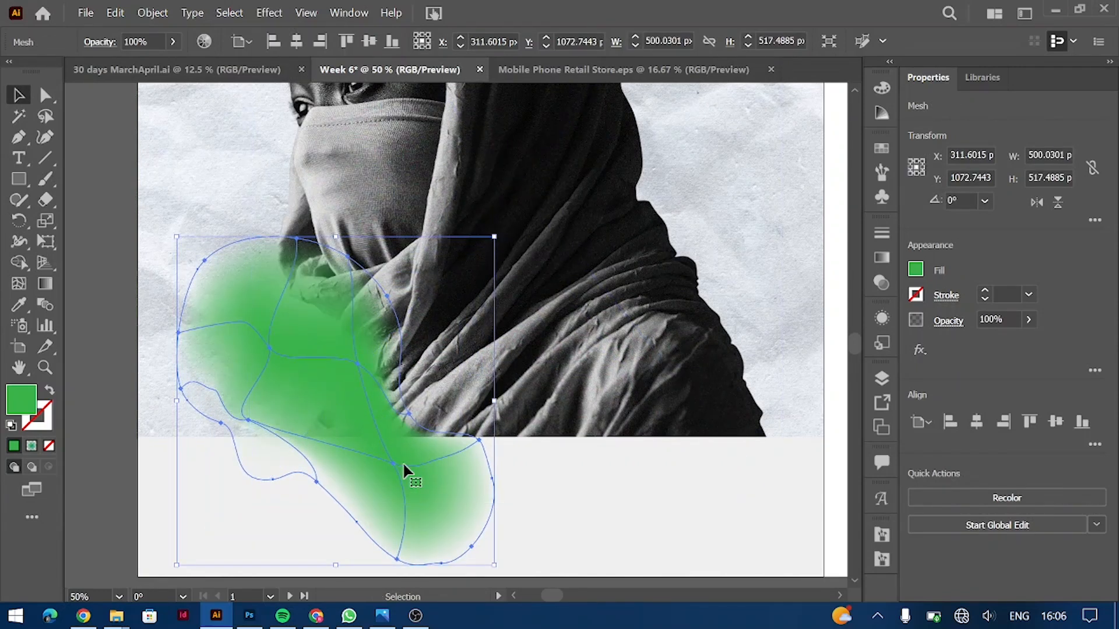
Step: Pull the blob's bottom mesh handle upward to soften its tail
left_click(499, 470)
key("a")
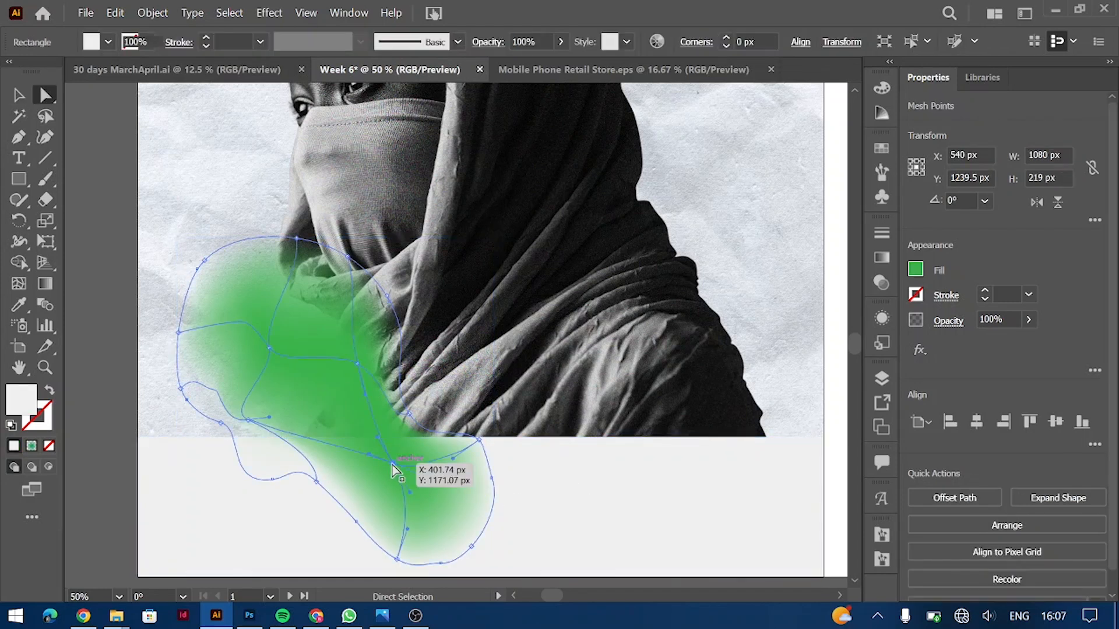
left_click(369, 447)
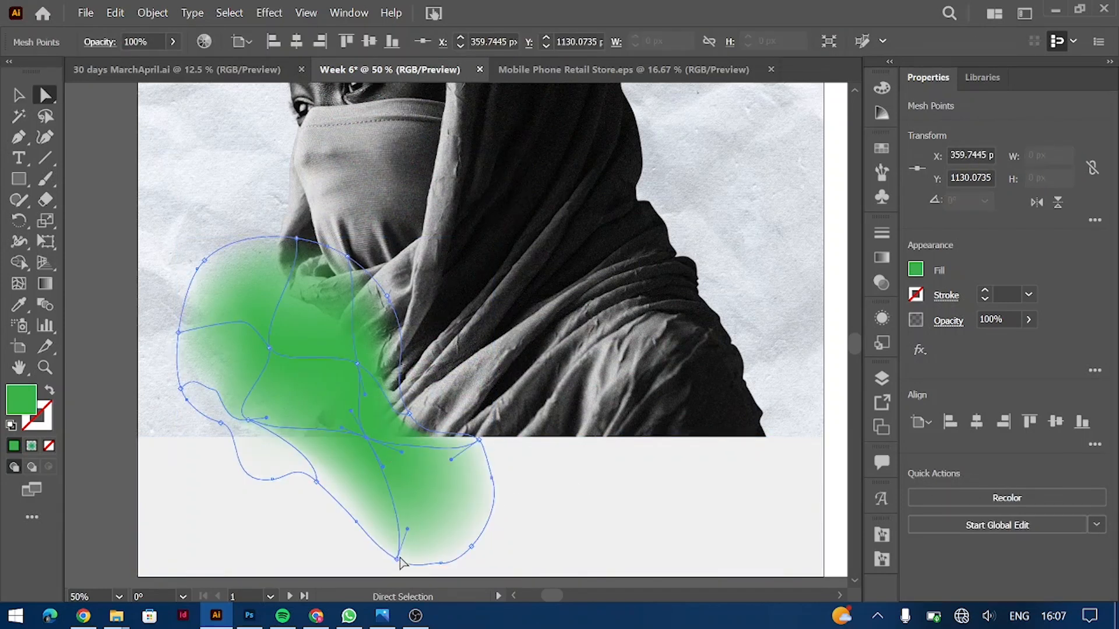
left_click_drag(407, 532, 439, 474)
left_click(490, 445)
key("v")
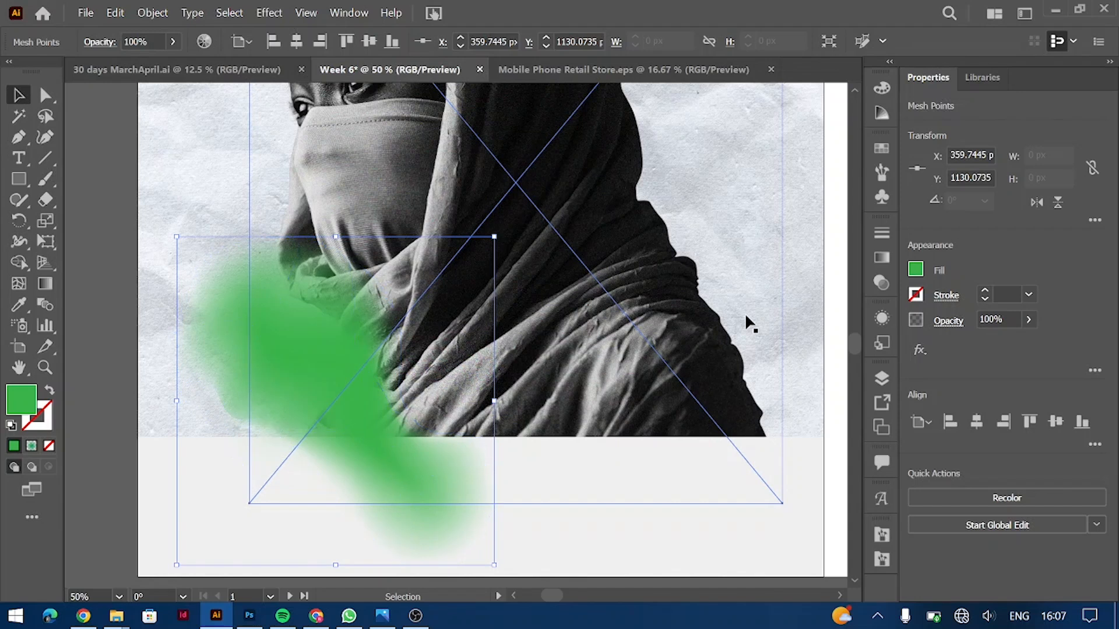
key("ctrl+minus")
scroll(537, 357, "up", 5)
left_click(721, 353)
scroll(505, 411, "down", 3)
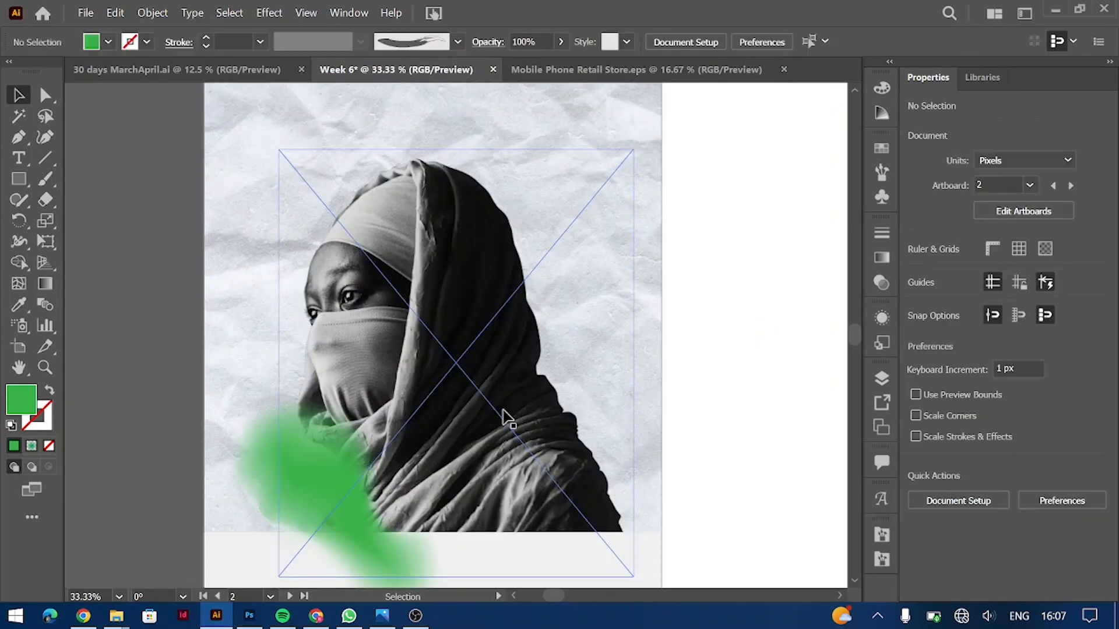
Step: Alt-drag a copy of the green blob onto the back of the hood and scale it down
left_click_drag(297, 484, 529, 247)
left_click_drag(670, 151, 683, 247)
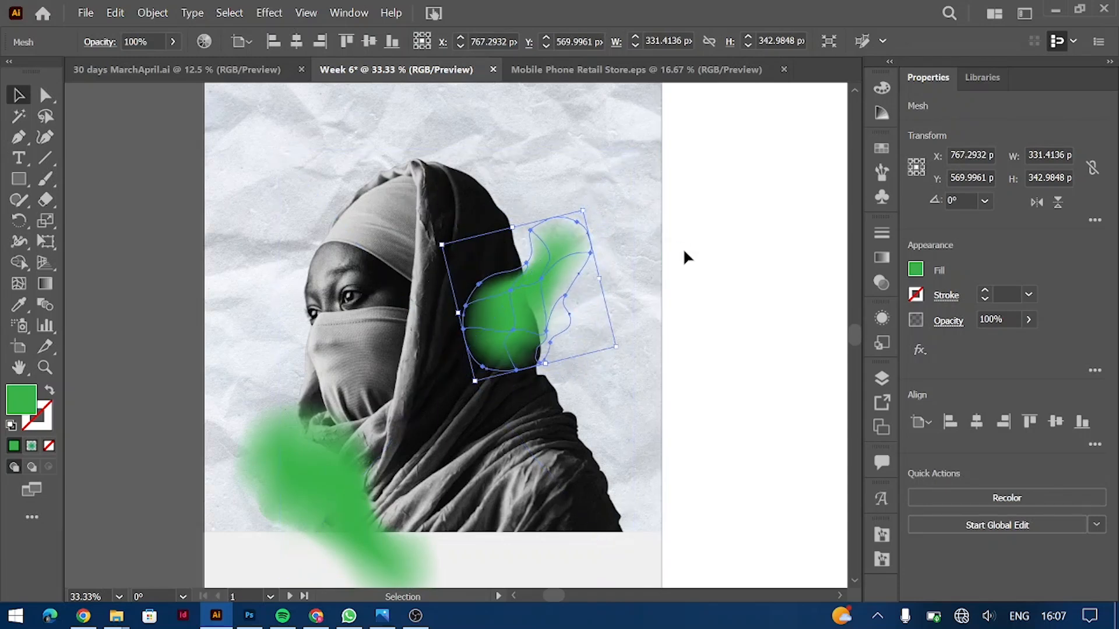
left_click(683, 247)
Step: Set the upper blob copy's blend mode to Screen after trying Soft Light and Overlay
left_click(520, 302)
left_click(939, 319)
left_click(793, 353)
left_click(820, 196)
left_click(810, 353)
left_click(807, 170)
left_click(810, 352)
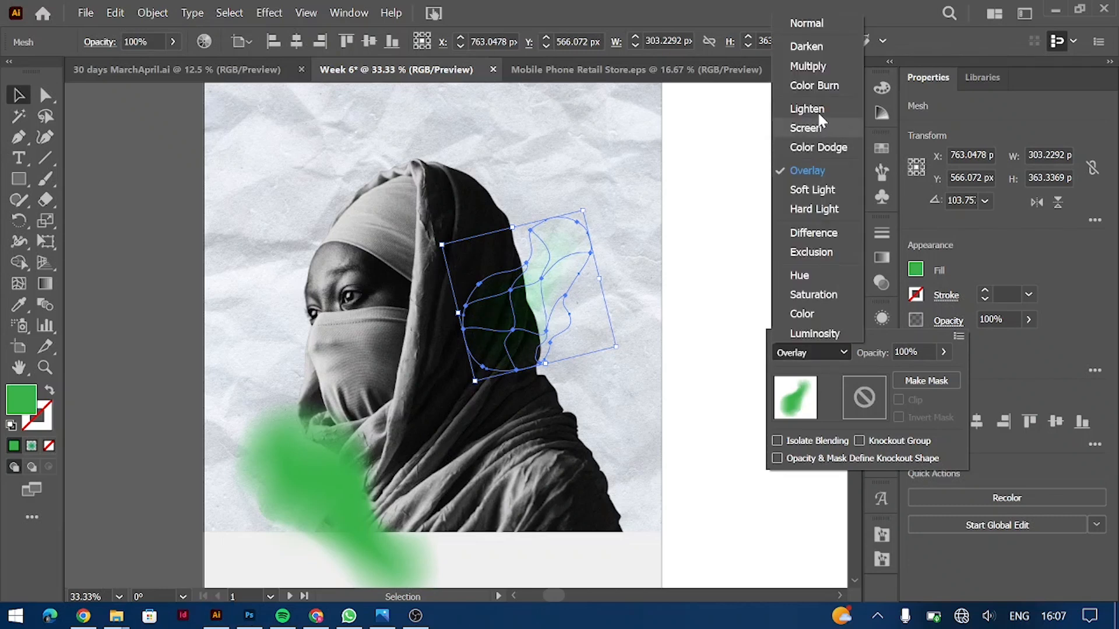
left_click(804, 127)
left_click(778, 337)
left_click(791, 327)
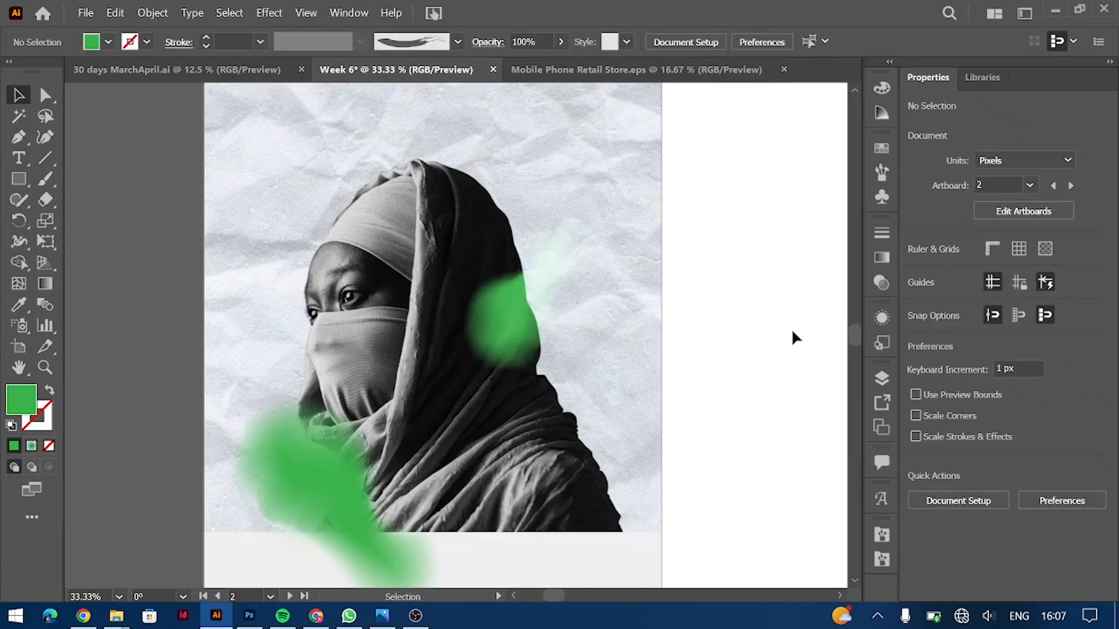
Step: Duplicate the lower blob, offset it up-right, and rotate the copy clockwise
left_click(326, 494)
left_click_drag(337, 482, 388, 447)
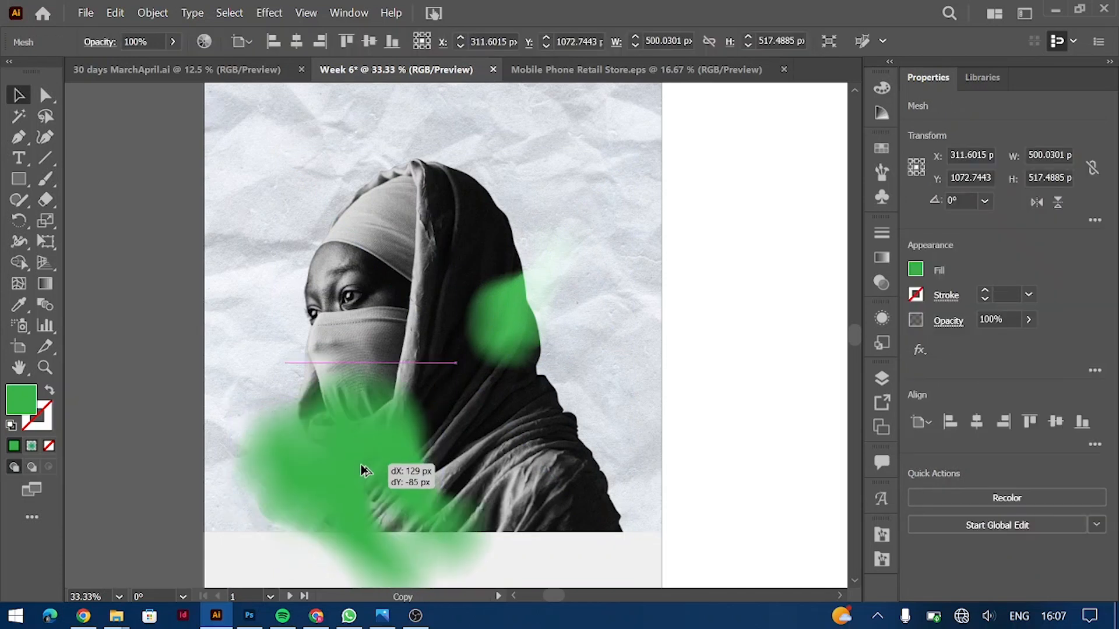
left_click_drag(507, 362, 543, 427)
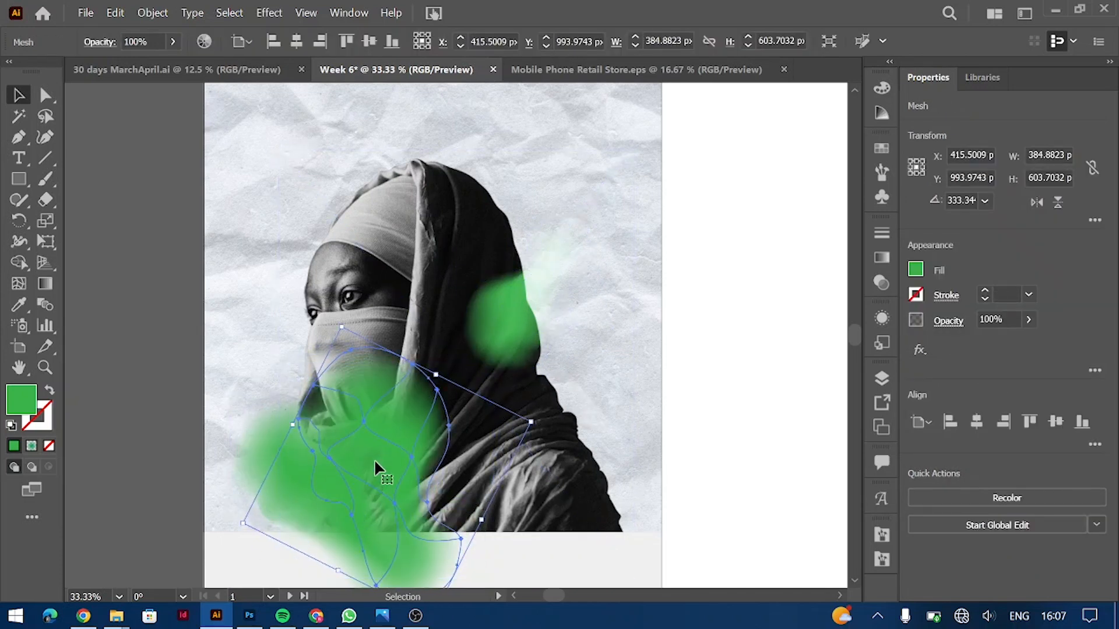
left_click_drag(374, 459, 373, 466)
Step: Set the lower copy's blend mode to Lighten and nudge it down-left
left_click(810, 353)
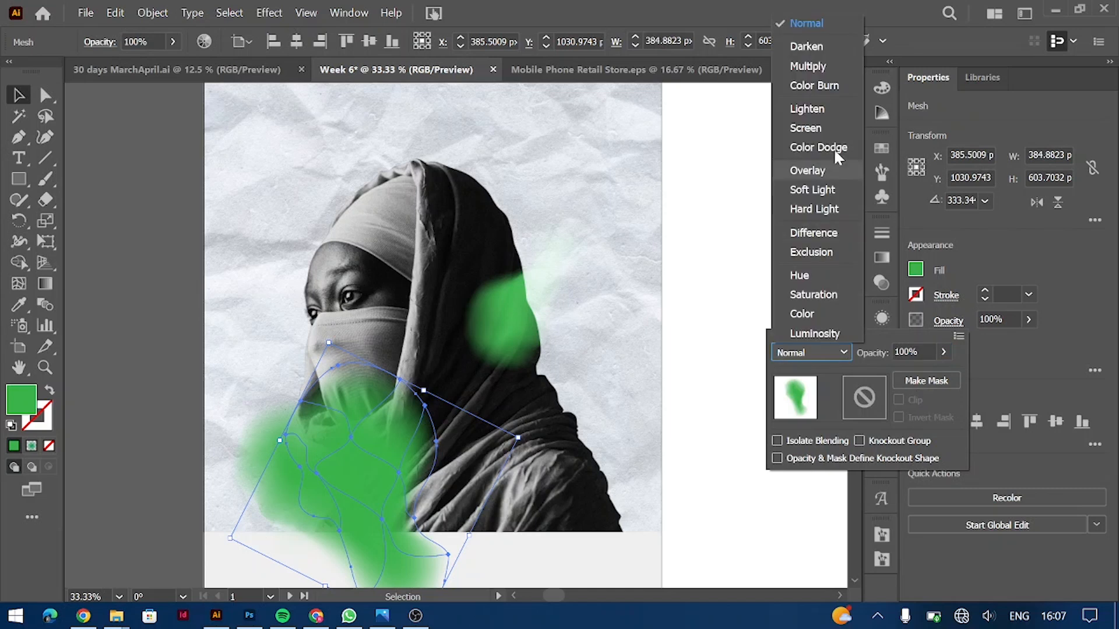
left_click(808, 129)
left_click(842, 353)
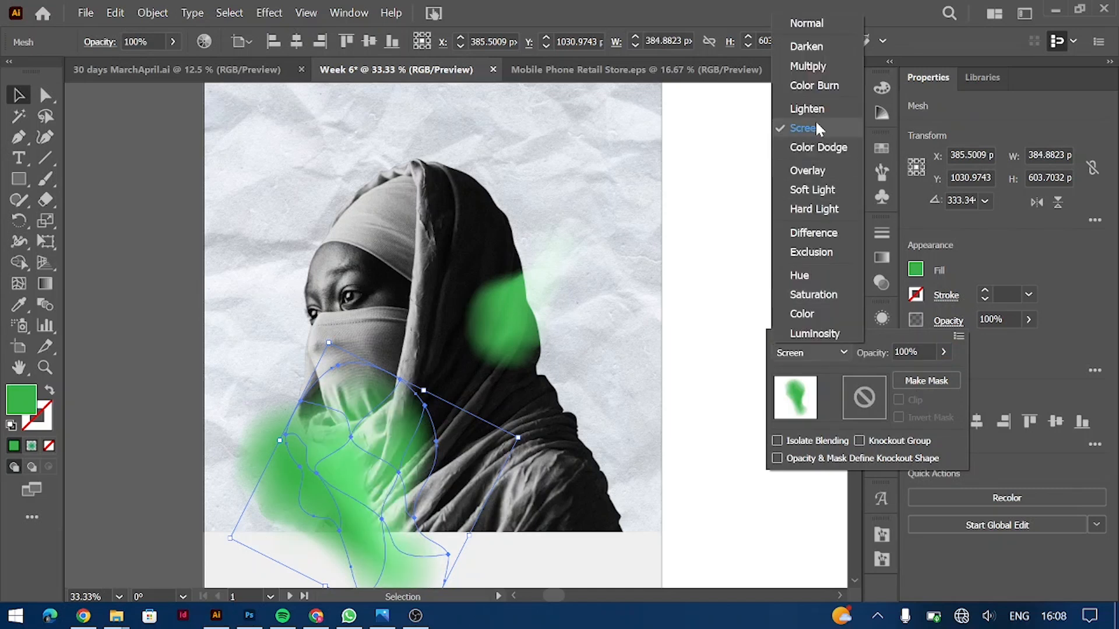
left_click(807, 105)
left_click(763, 347)
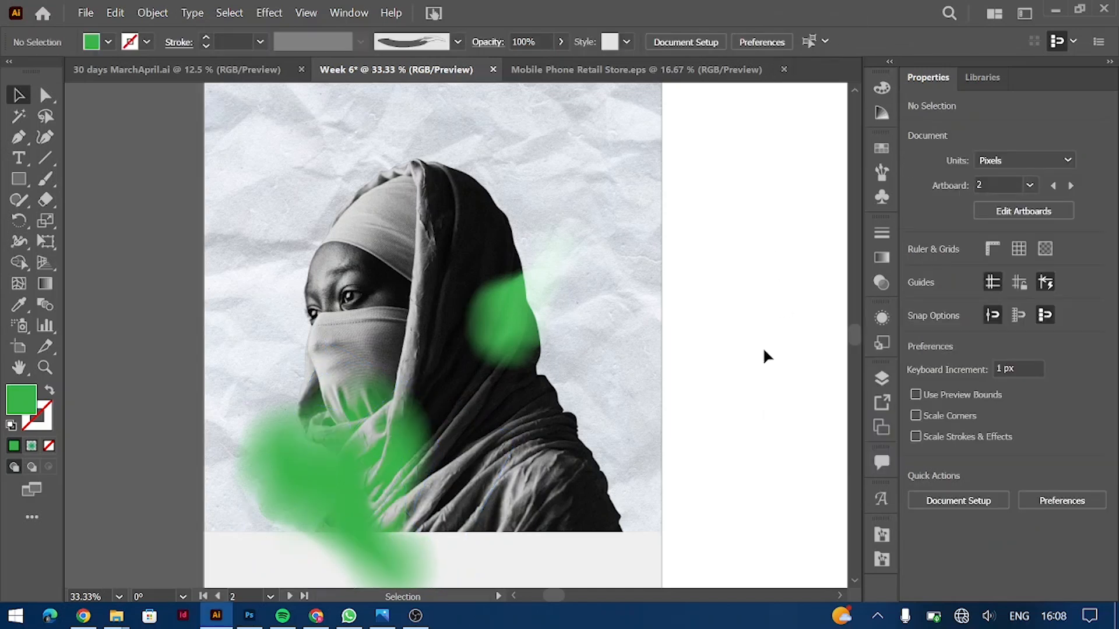
left_click_drag(383, 486, 378, 490)
Step: Place a text point on the blank right-hand artboard with the Type tool
left_click(683, 305)
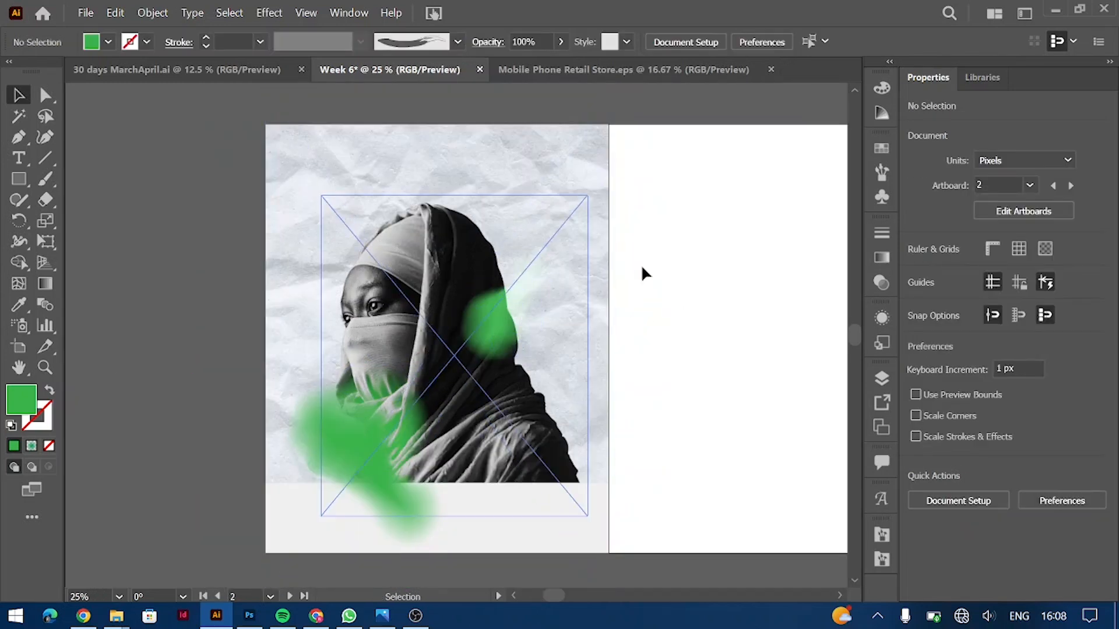
key("ctrl+minus")
scroll(298, 288, "left", 3)
scroll(296, 283, "right", 5)
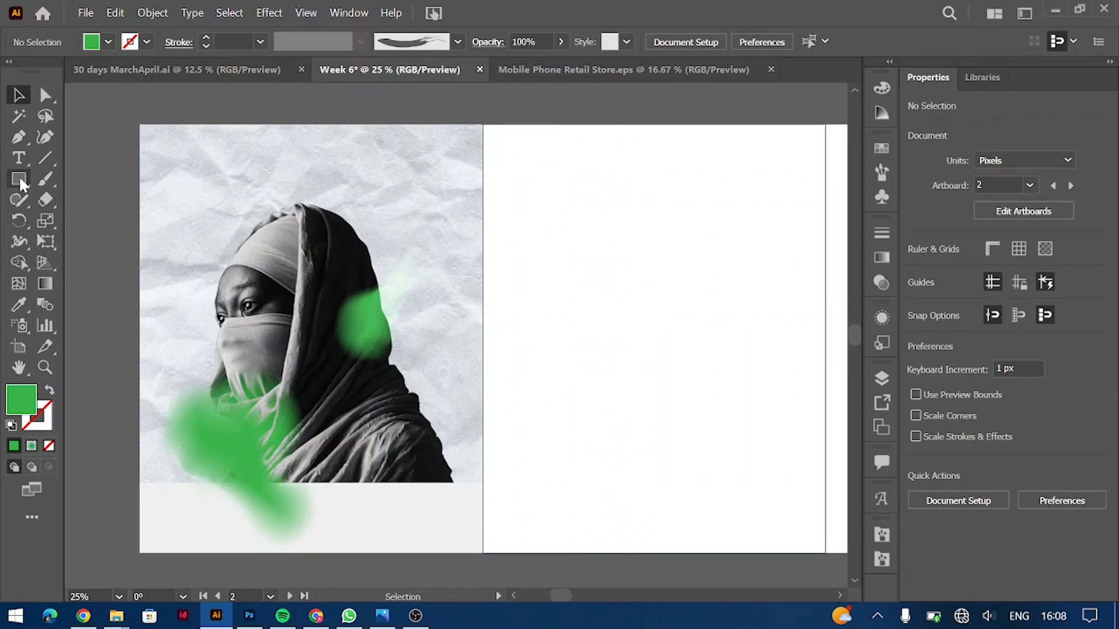
left_click(19, 158)
left_click(720, 249)
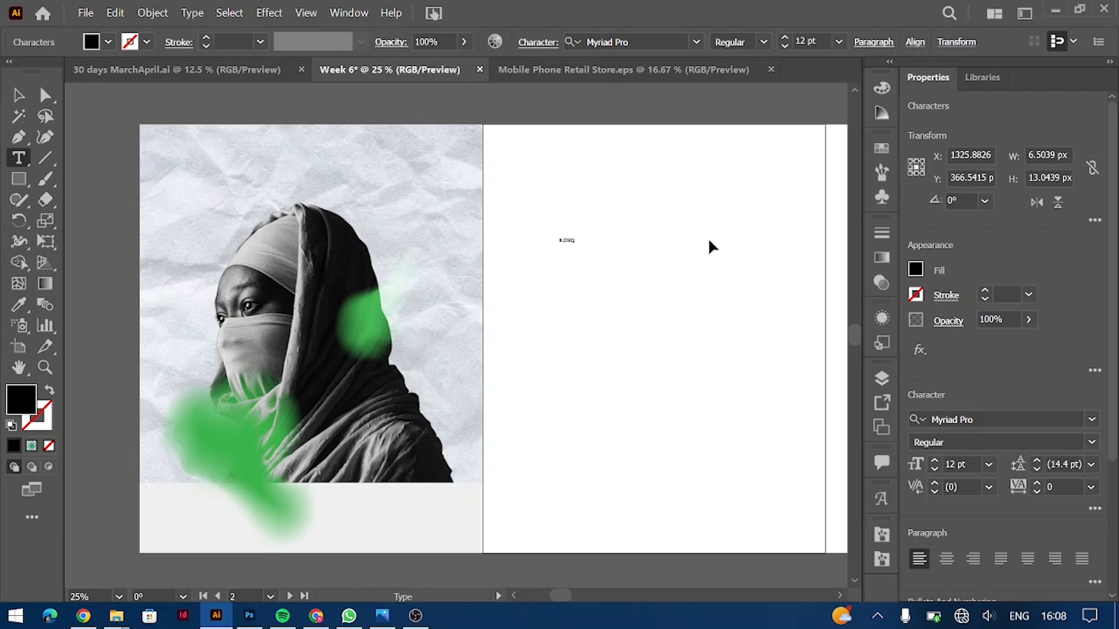
Step: Set the text's font to Morganite at a larger size
left_click(1079, 417)
type("Morg")
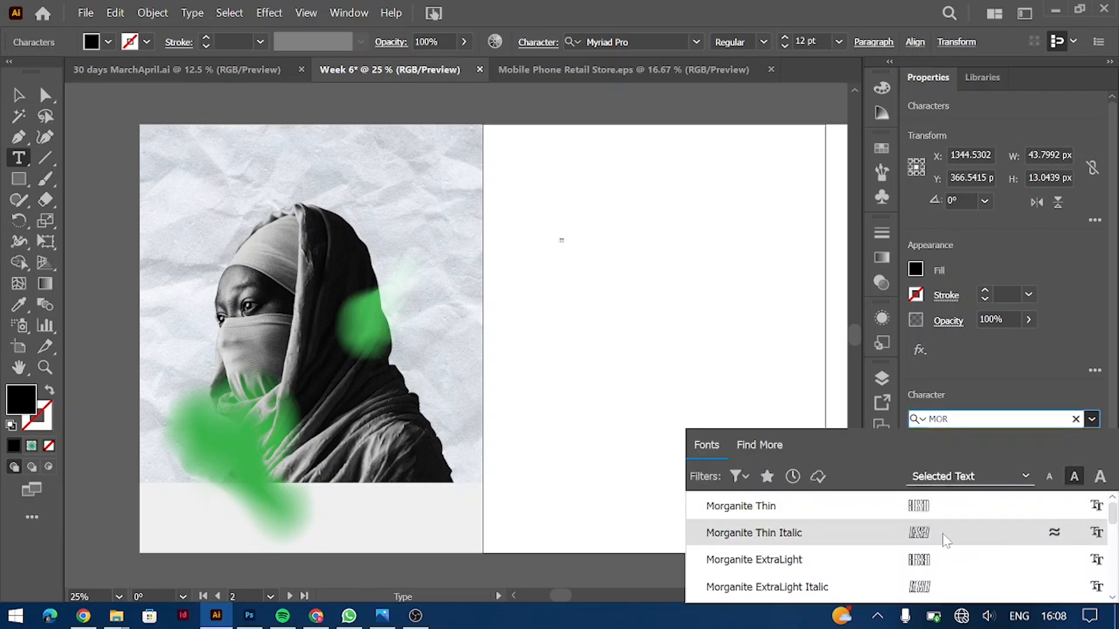
left_click(947, 532)
left_click(1091, 442)
key("Escape")
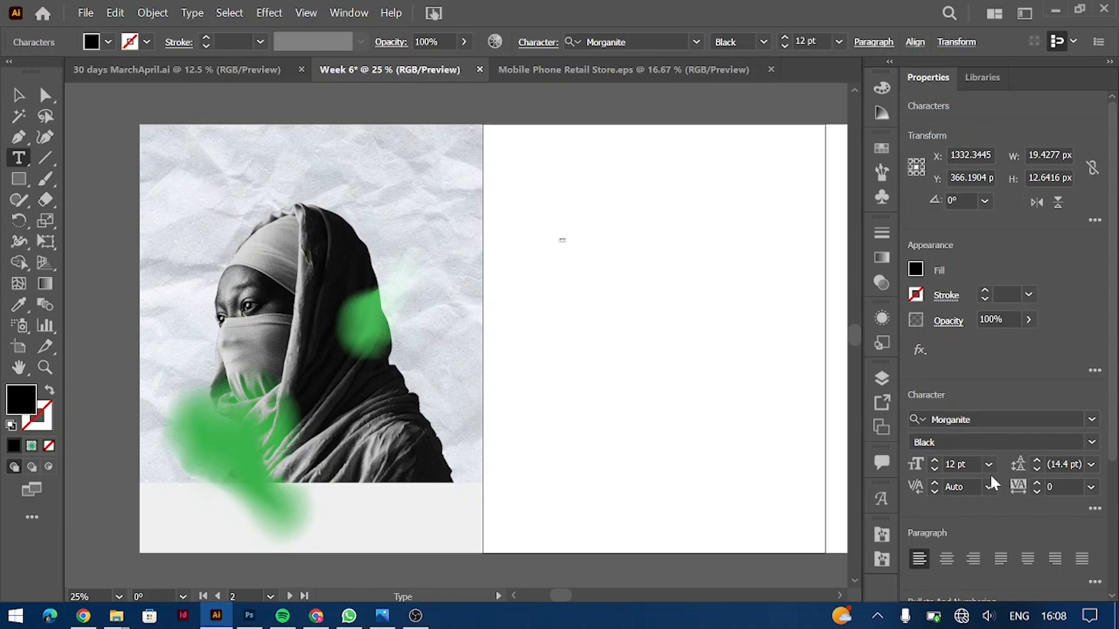
left_click(988, 464)
left_click(991, 447)
key("Escape")
Step: Enlarge the BLESSED text, set its weight to Bold, and move it up
left_click_drag(702, 313, 765, 355)
left_click_drag(662, 356, 661, 368)
left_click(1091, 443)
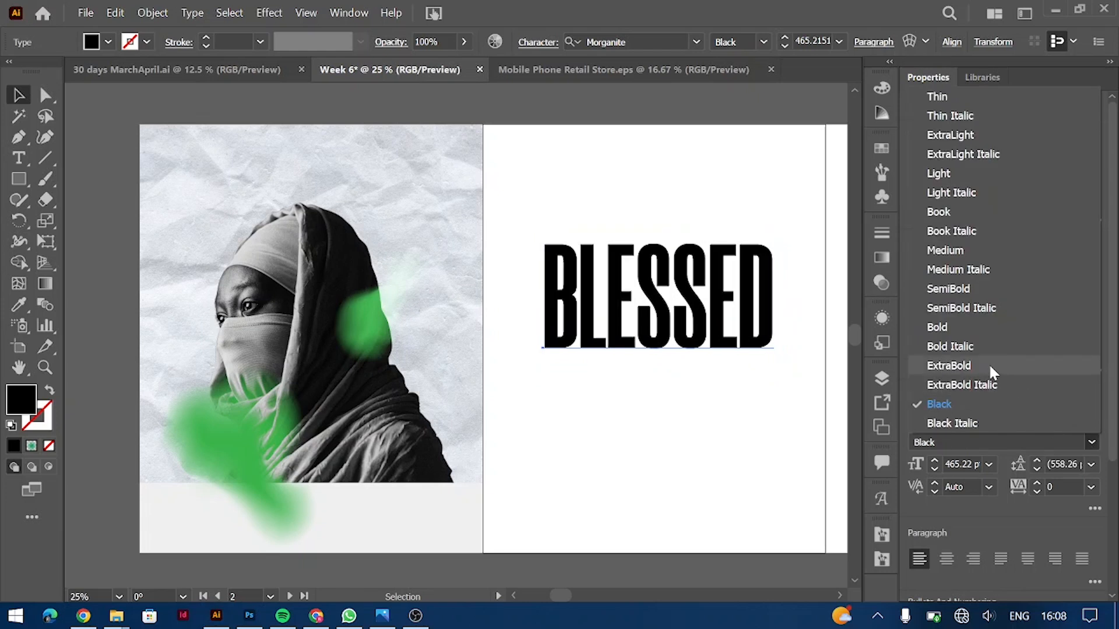
left_click(714, 326)
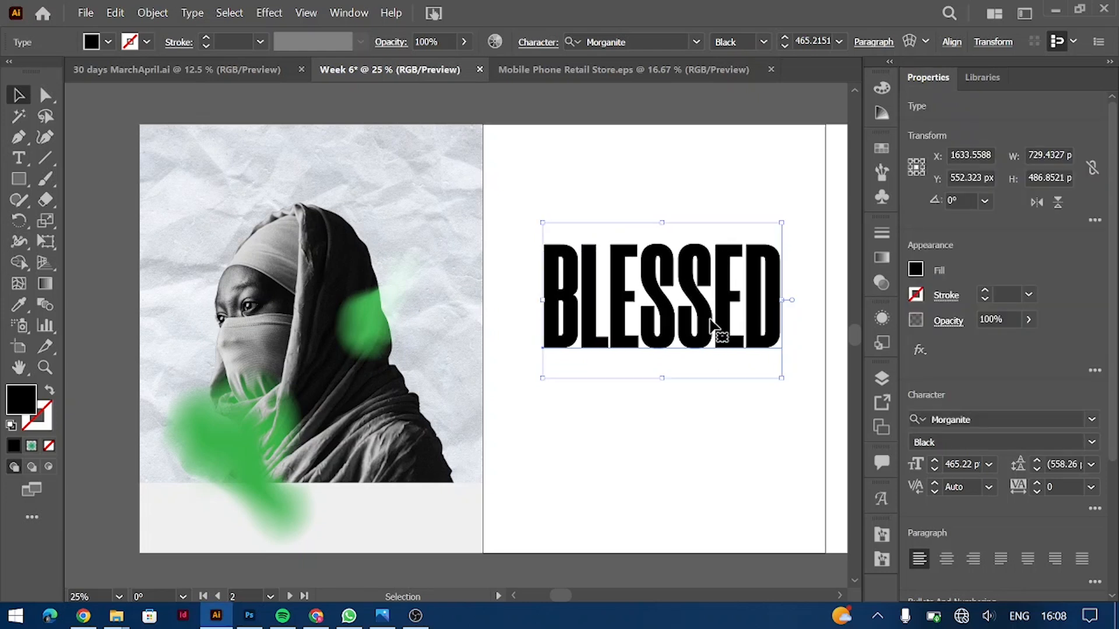
left_click(1091, 443)
left_click(939, 329)
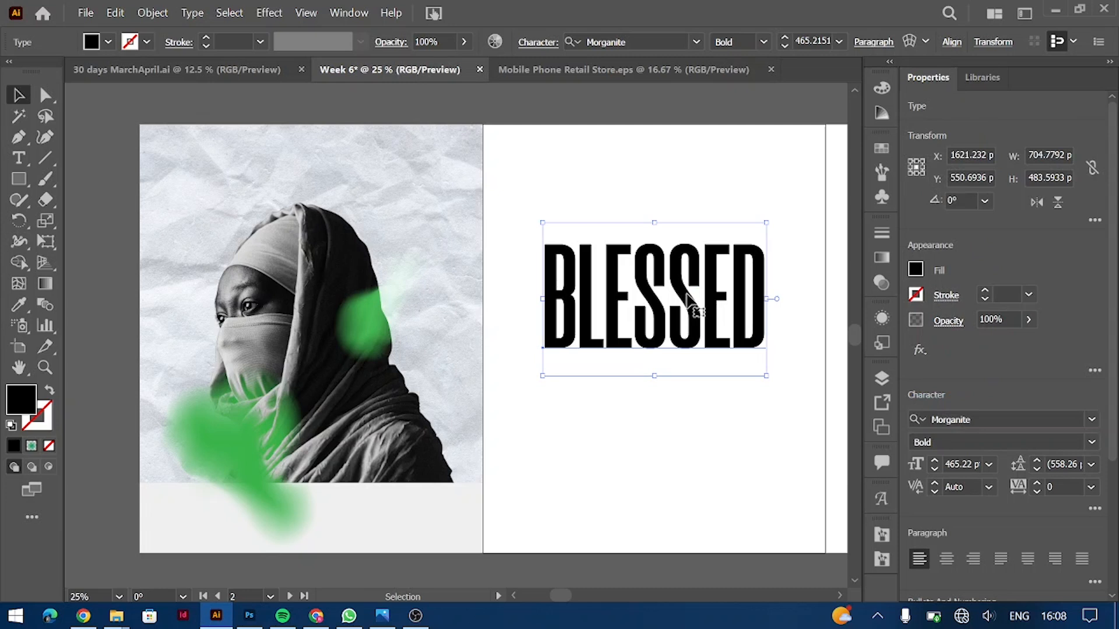
left_click_drag(688, 294, 695, 241)
Step: Change BLESSED to BLESSING and adjust its position and size
double_click(695, 241)
key("BackSpace")
key("BackSpace")
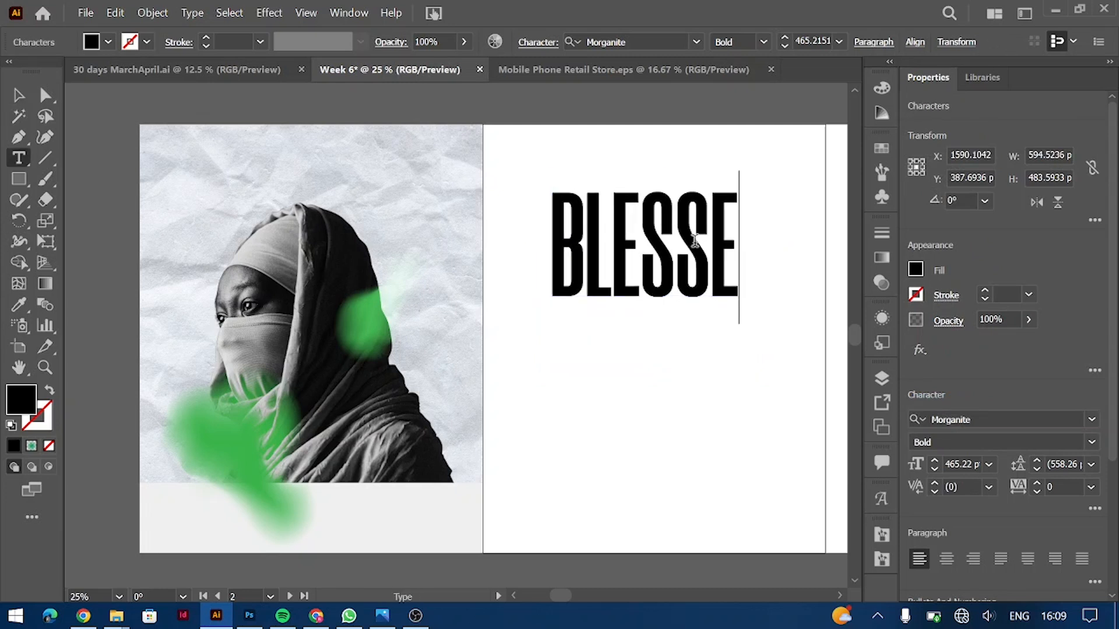
type("ING")
key("Escape")
left_click_drag(636, 225, 626, 214)
left_click_drag(798, 234, 769, 236)
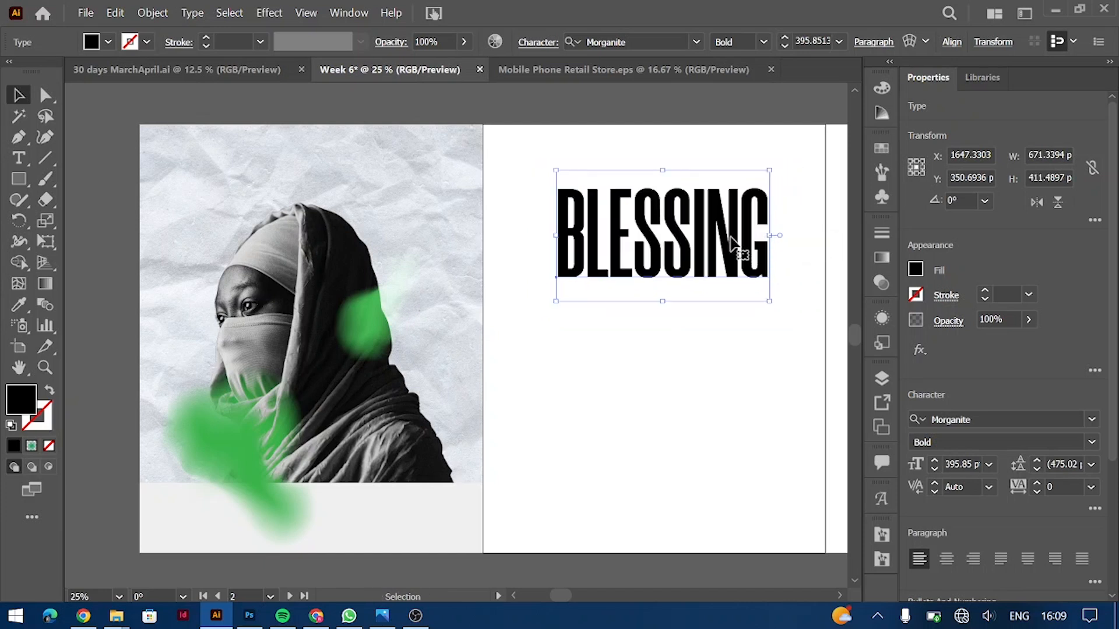
left_click(738, 337)
double_click(748, 250)
Step: Replace the headline text with UNLIMITED and nudge it into place
key("ctrl+a")
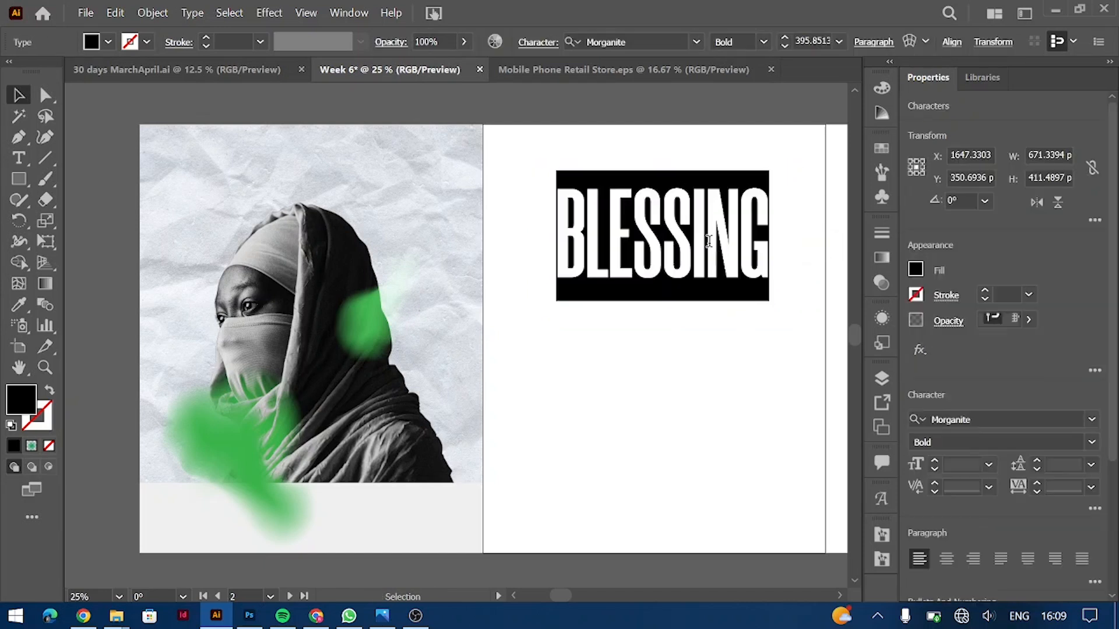
type("UNLIM")
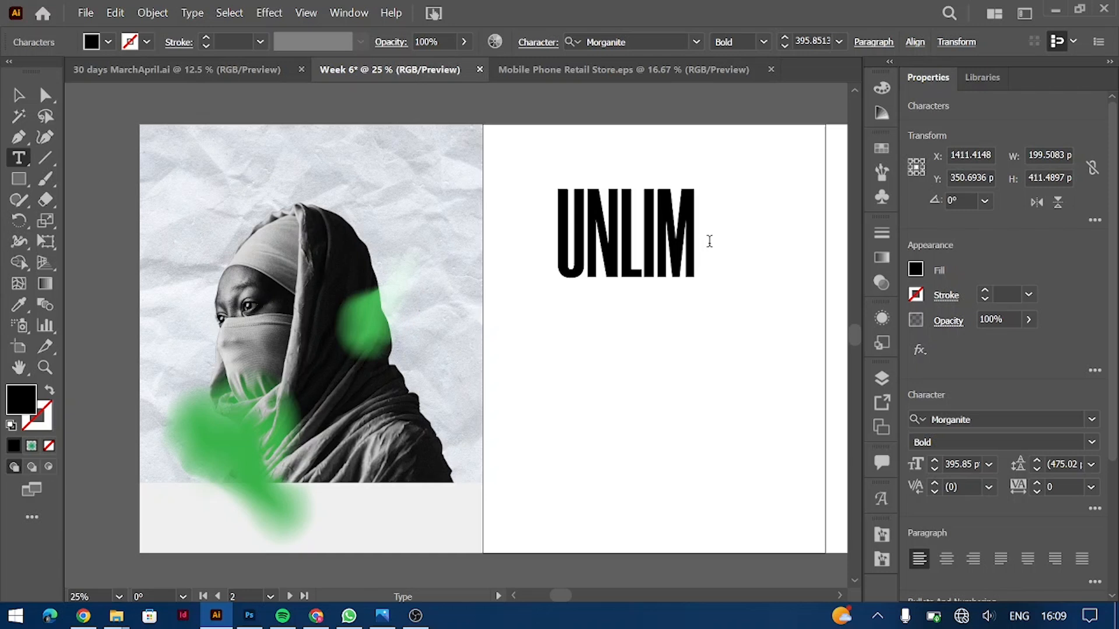
type("ITED")
key("Escape")
left_click_drag(617, 216, 645, 315)
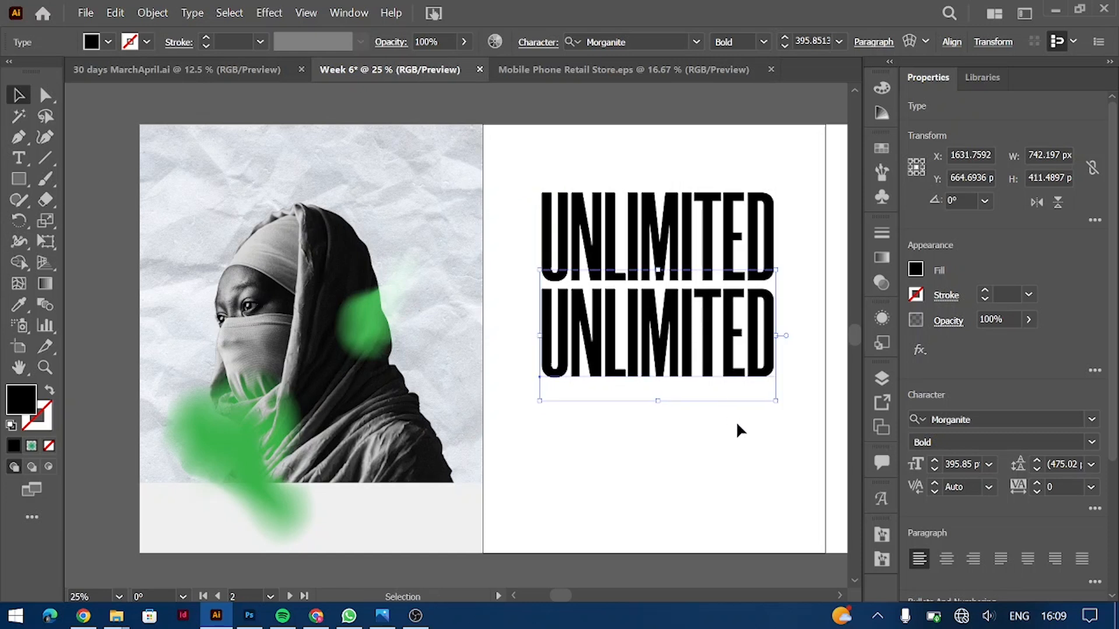
Step: Add a second UNLIMITED line below and tighten the tracking of both lines
left_click_drag(736, 429, 644, 169)
key("alt+Right")
key("alt+Right")
key("alt+Right")
key("alt+Left")
mouse_move(711, 247)
left_mouse_down()
mouse_move(702, 245)
mouse_move(715, 259)
left_mouse_up()
key("alt+Left")
left_click_drag(713, 349, 715, 446)
key("Delete")
Step: Duplicate the second line to add a third UNLIMITED line below it
left_click(730, 341)
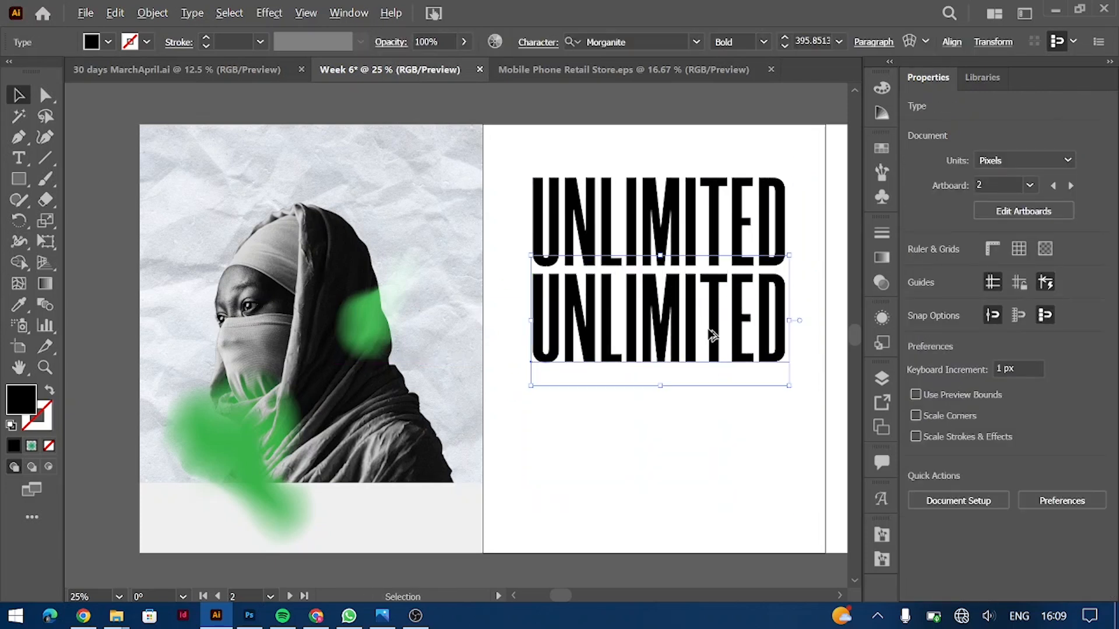
left_click(700, 453)
left_click(719, 320)
left_click(724, 384)
left_click(718, 347)
left_click_drag(716, 331, 716, 431)
Step: Select all three UNLIMITED lines, resize them, and centre-align the text
left_click_drag(634, 142, 852, 517)
scroll(1114, 502, "down", 3)
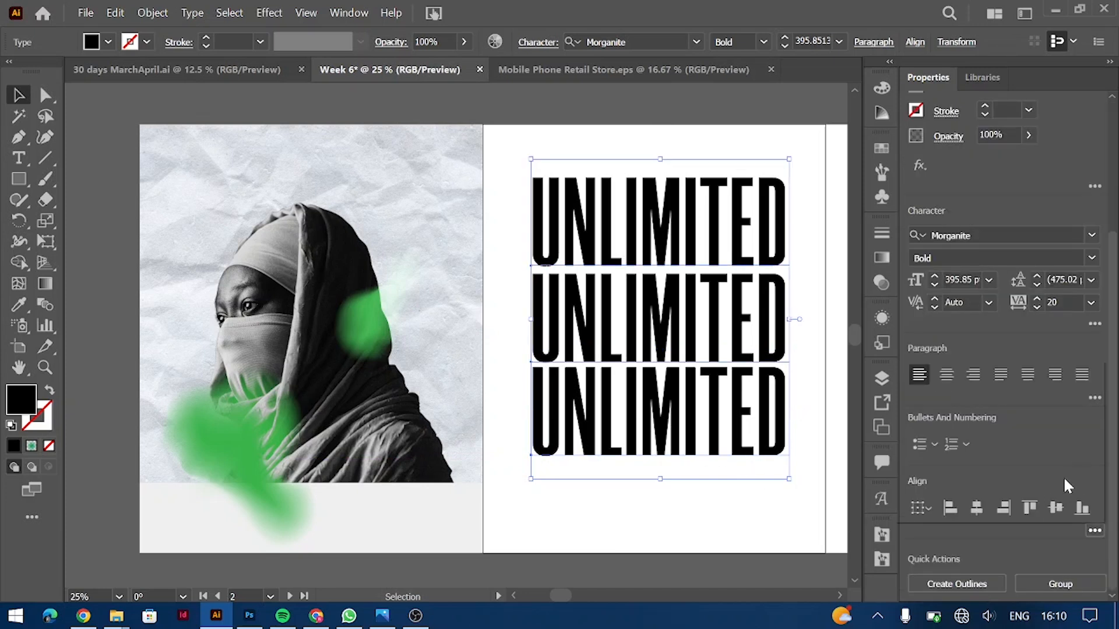
left_click(1095, 530)
left_click(1090, 616)
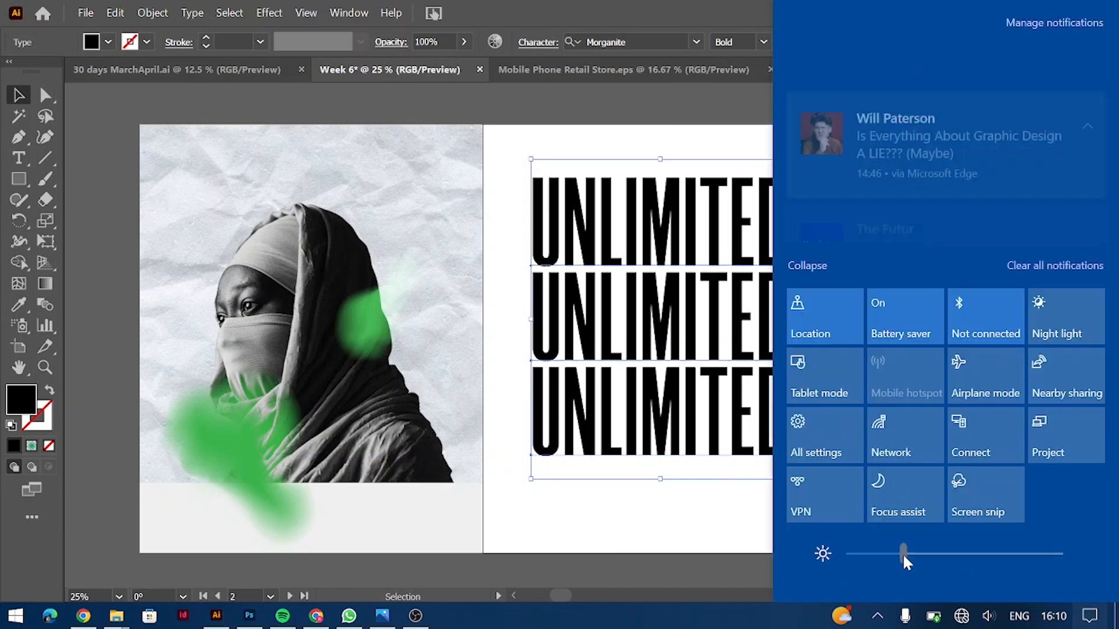
left_click(682, 462)
left_click_drag(660, 470, 660, 382)
left_click_drag(714, 249, 373, 252)
key("alt+Right")
key("alt+Right")
key("ctrl+shift+c")
Step: Set tracking to 40, enlarge the three-line block, and place it on the white artboard
left_click_drag(290, 240, 305, 240)
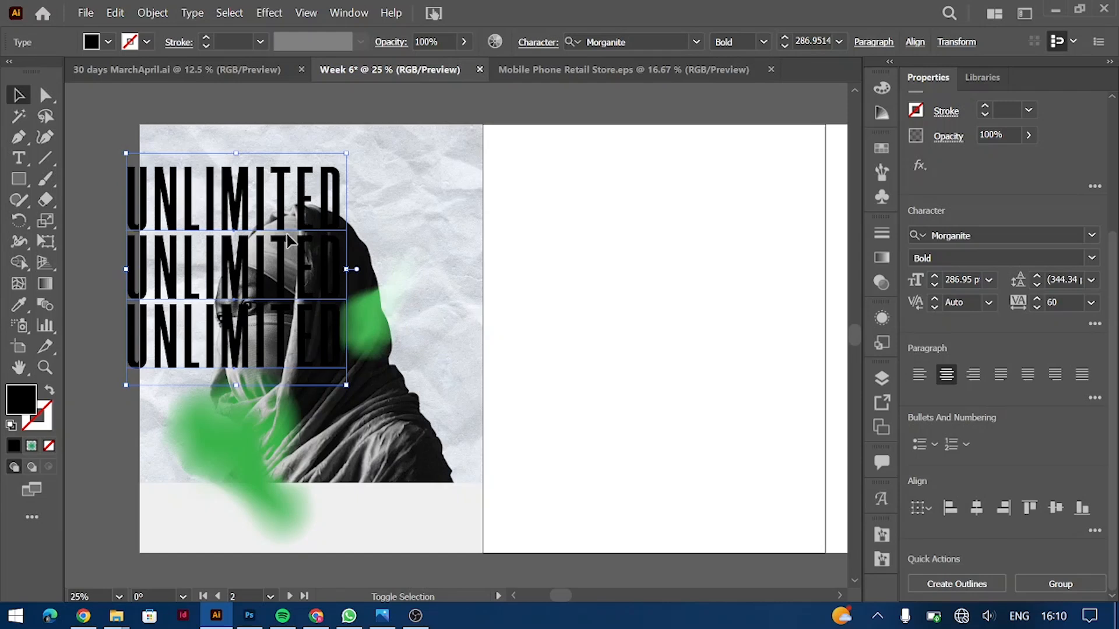
left_click_drag(221, 216, 298, 216)
key("alt+Left")
left_click_drag(319, 378, 320, 429)
left_click_drag(390, 306, 383, 293)
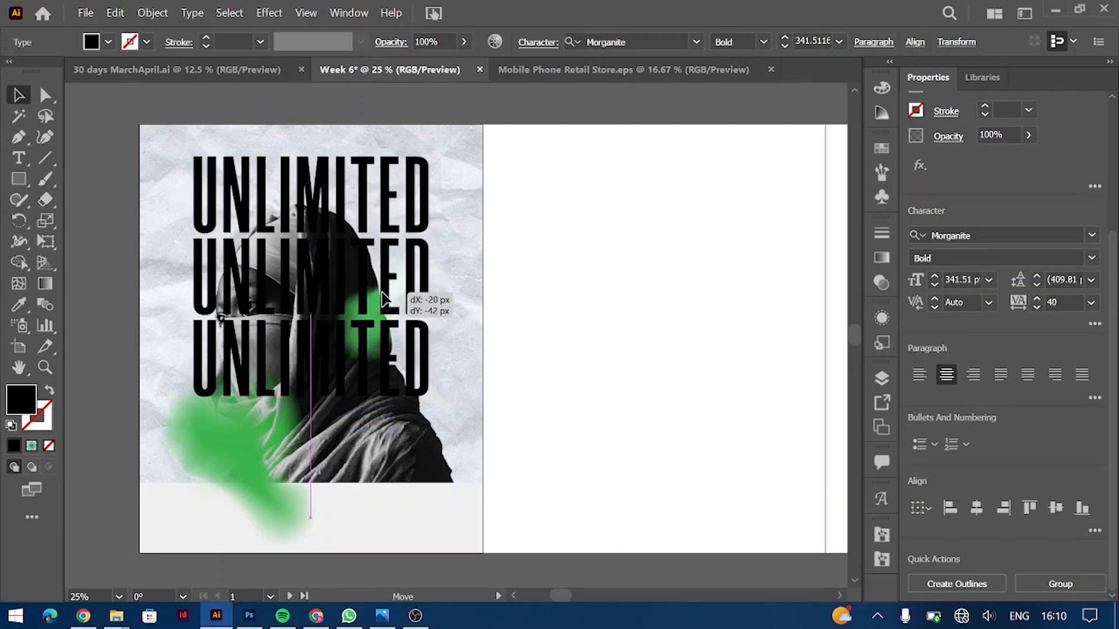
left_click_drag(313, 418, 314, 454)
left_click_drag(373, 233, 723, 239)
Step: Convert the UNLIMITED text to outlines and draw a circle centred over the lettering
right_click(722, 239)
left_click(769, 358)
left_click_drag(19, 179, 96, 220)
left_click_drag(661, 301, 796, 378)
Step: Set the circle's fill to None with a thin black outline
left_click(18, 95)
left_click(108, 42)
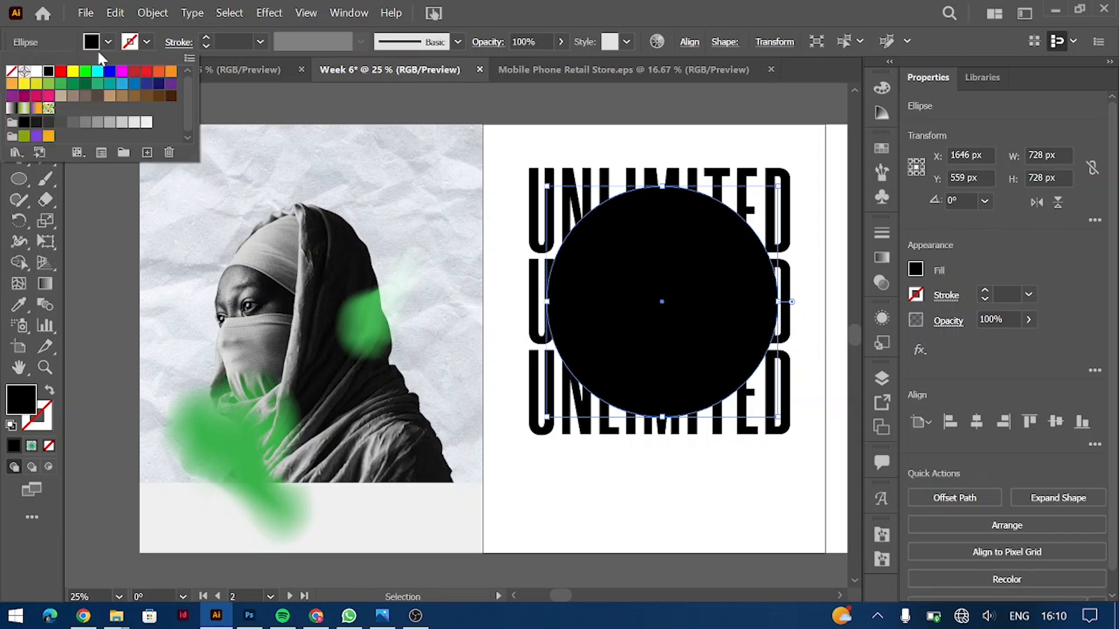
left_click(11, 72)
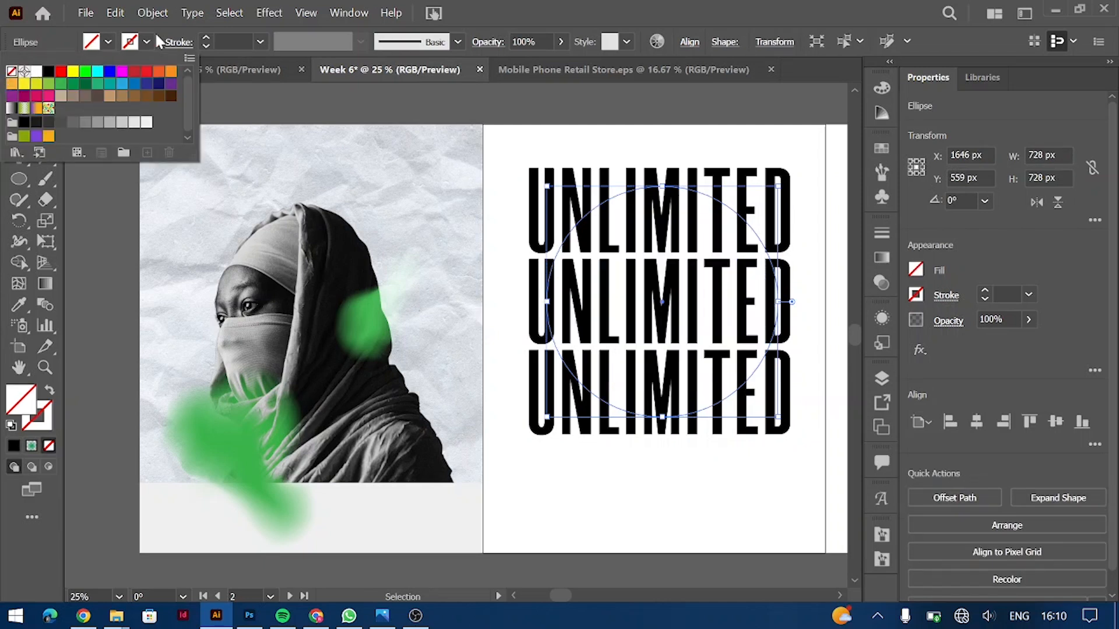
left_click(49, 72)
left_click(670, 120)
Step: Paste a copy of the circle in front via Edit > Paste in Front and set its stroke to None
right_click(707, 199)
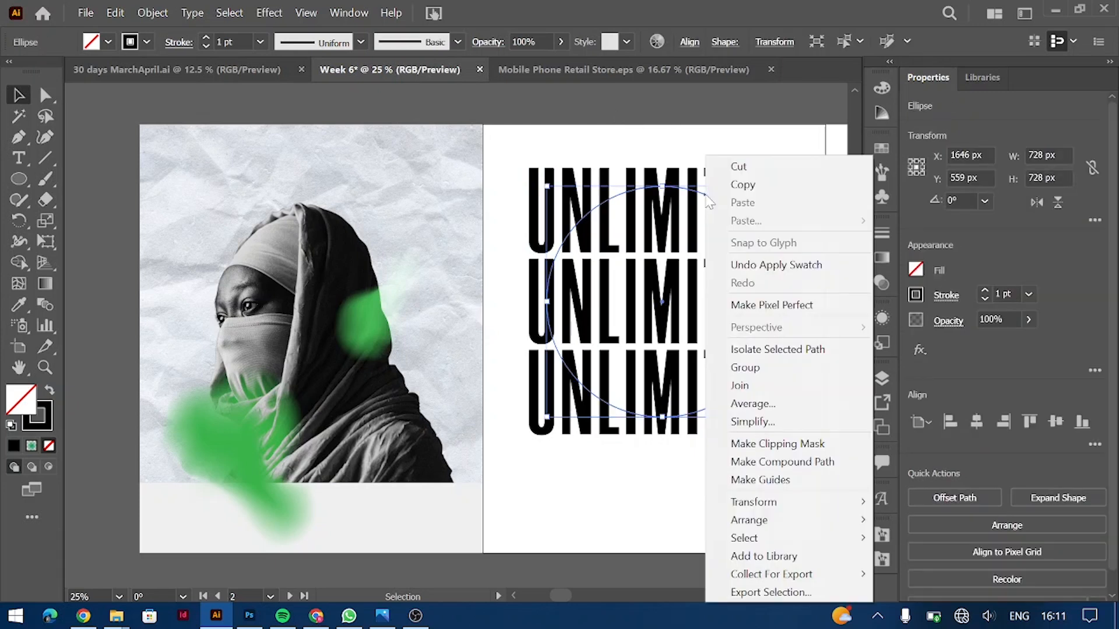
left_click(319, 110)
left_click(150, 14)
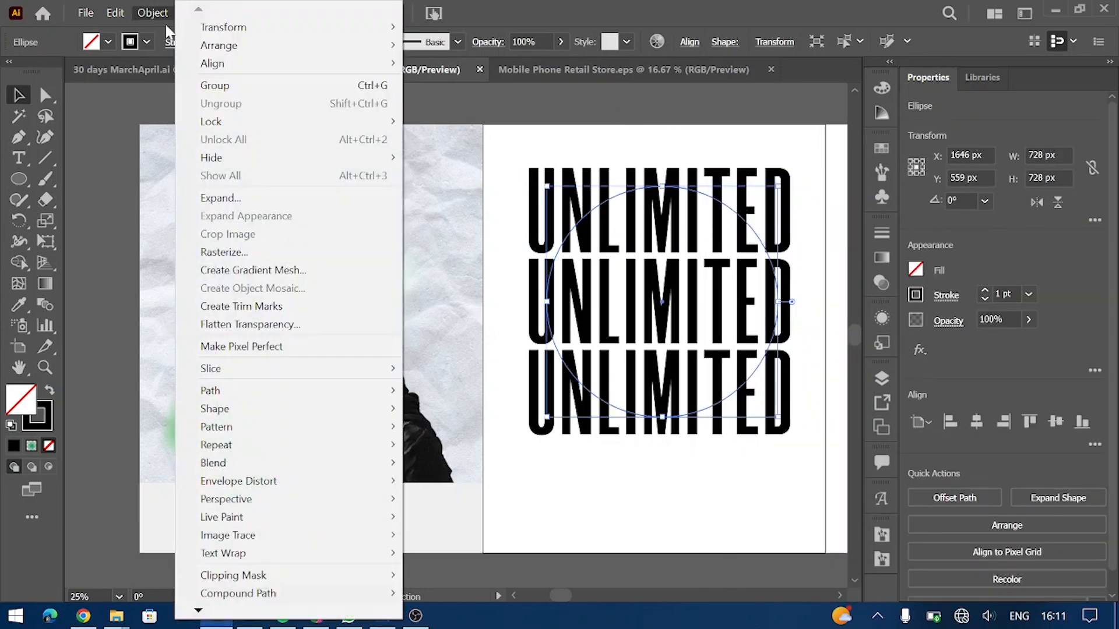
left_click(100, 16)
left_click(114, 14)
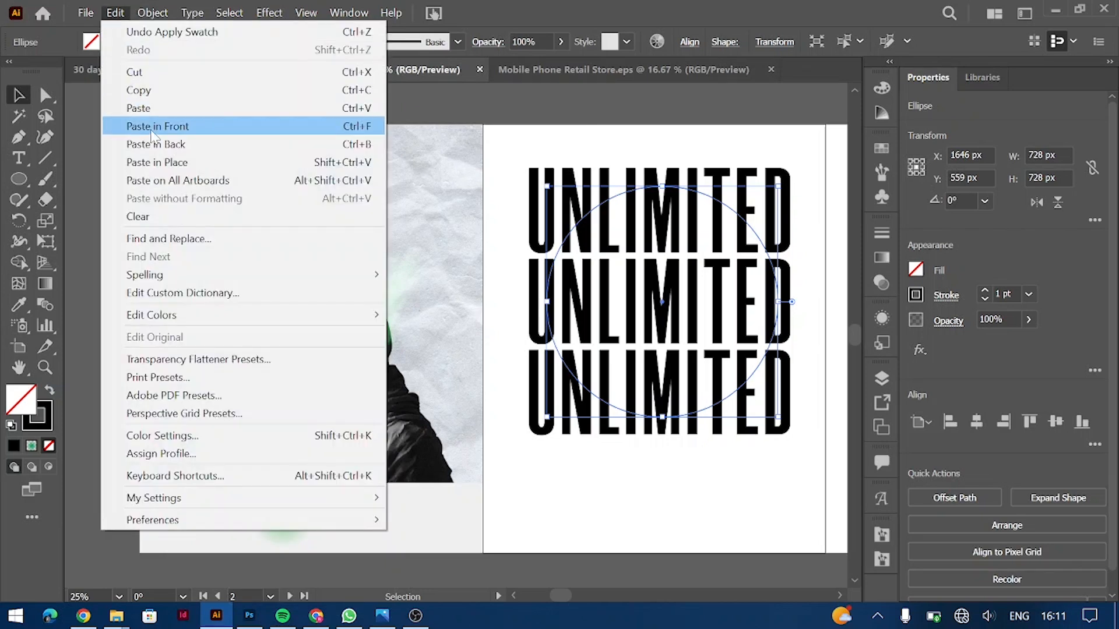
left_click(159, 126)
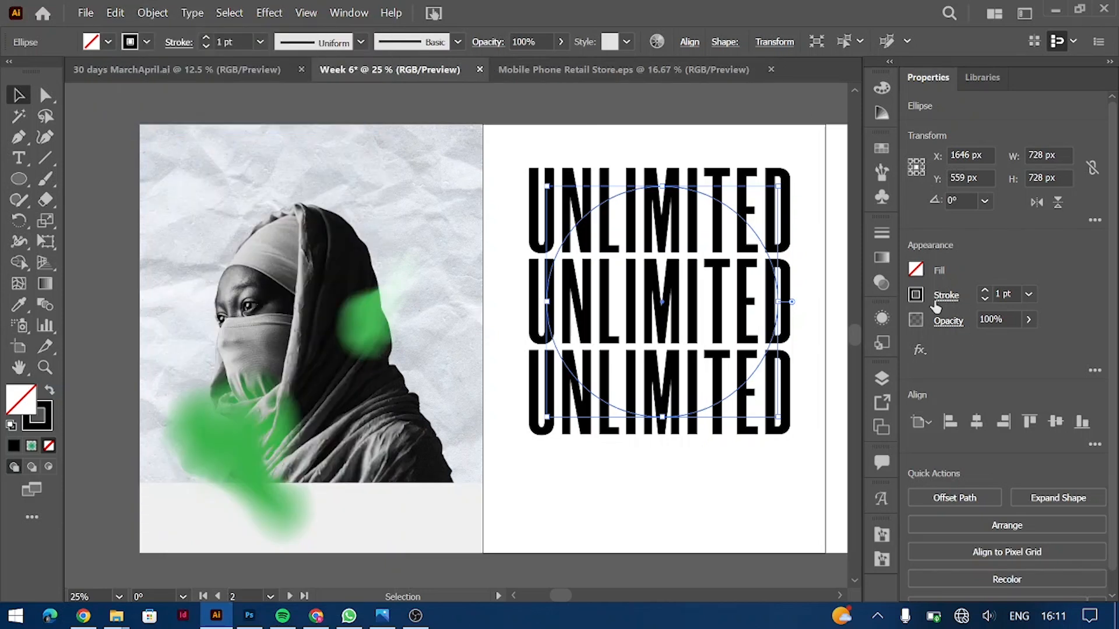
left_click(984, 299)
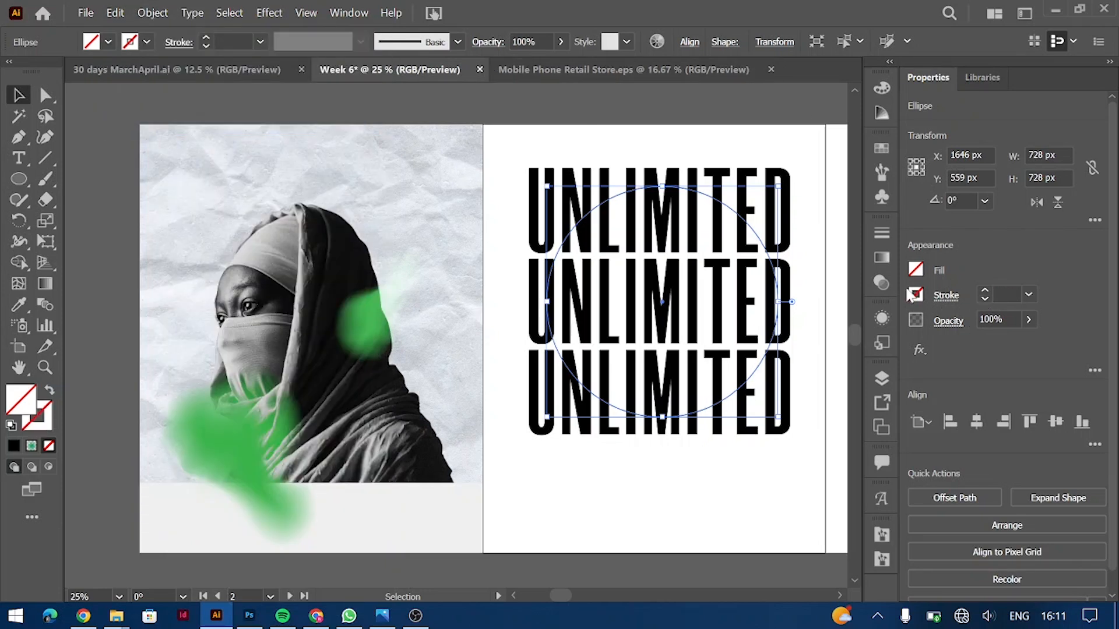
Step: Give the circle copy a radial green gradient with its midpoint at about 63%
left_click(882, 257)
left_click(769, 253)
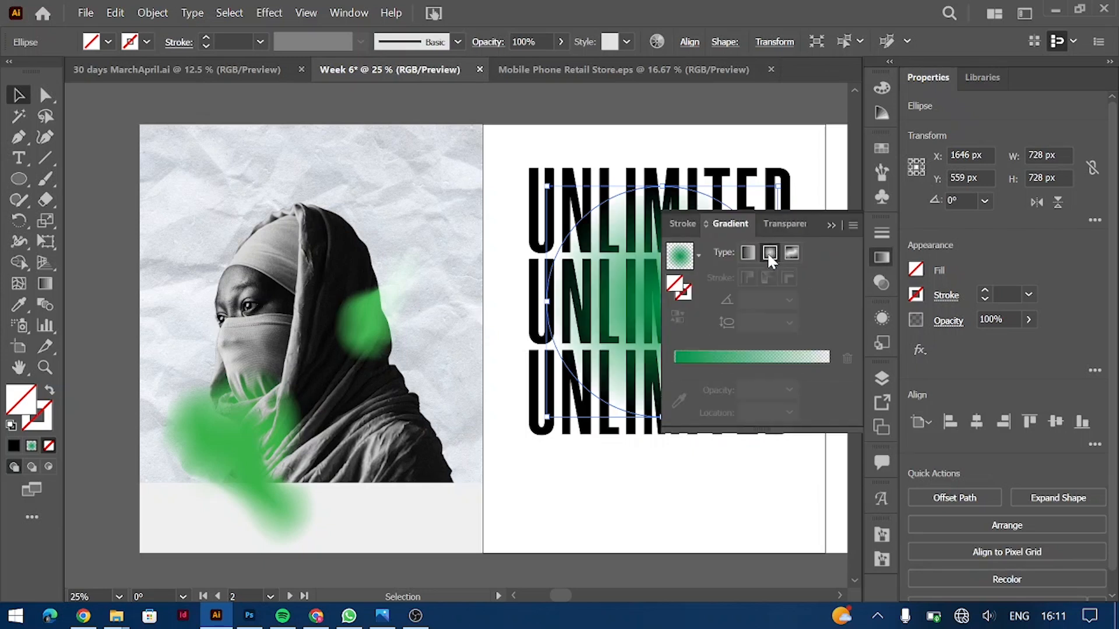
scroll(473, 268, "right", 3)
scroll(473, 268, "right", 1)
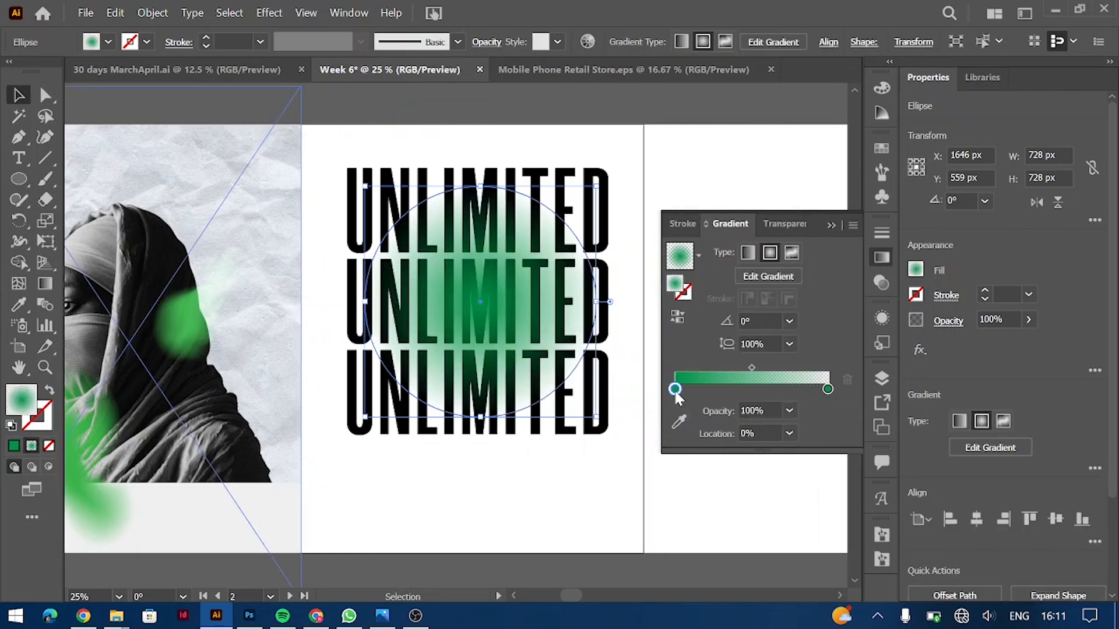
left_click_drag(772, 367, 777, 367)
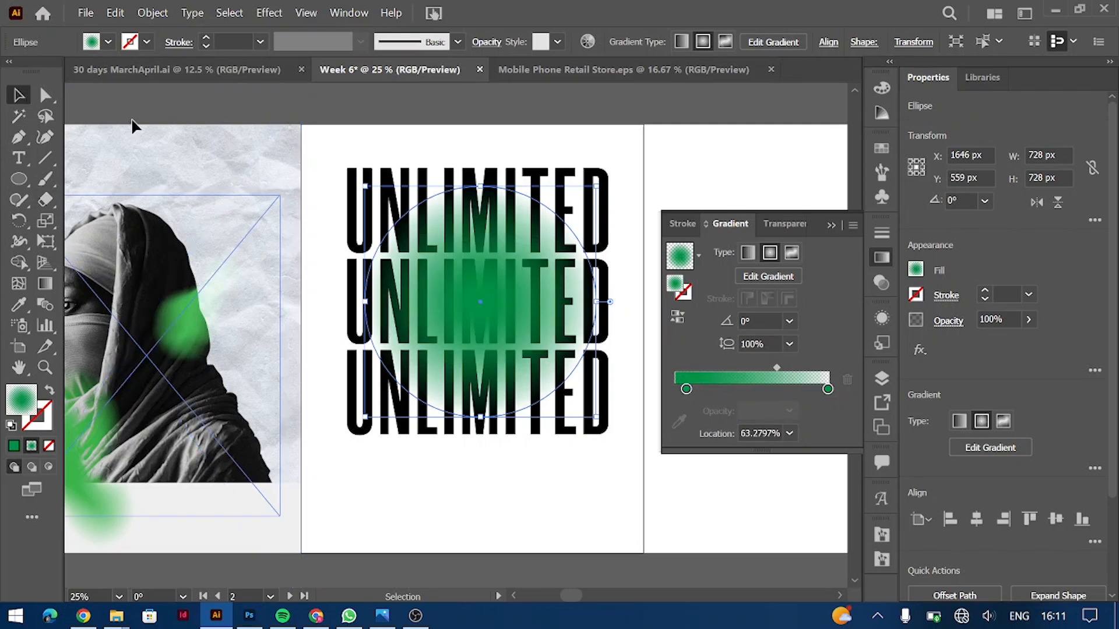
Step: Enlarge the gradient circle to 970 × 970 px and move it down below the headline
left_click_drag(633, 451, 636, 457)
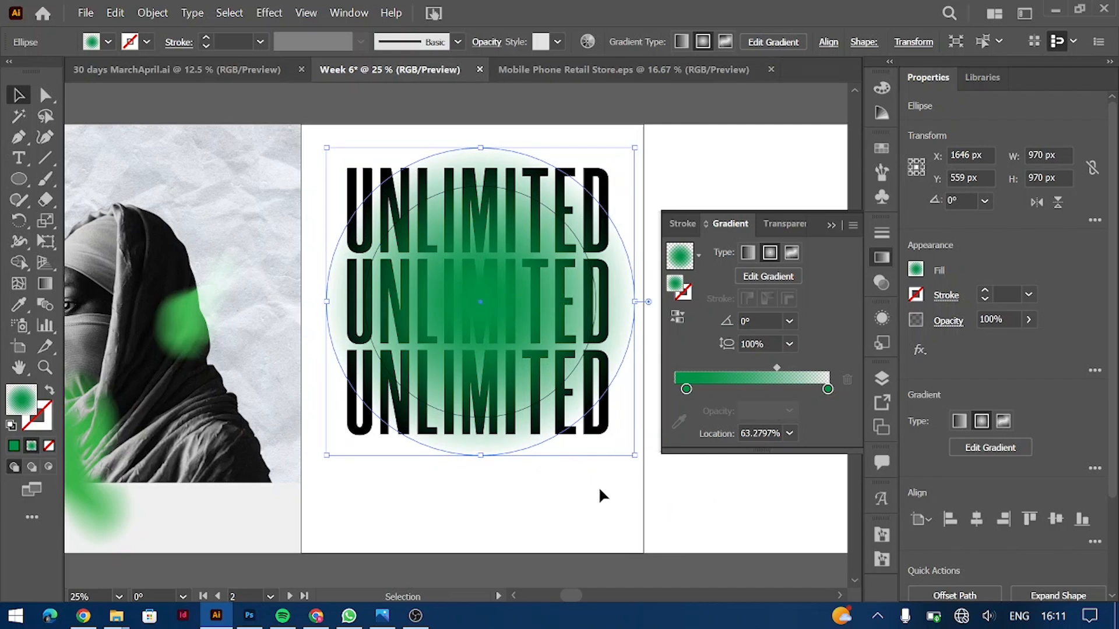
scroll(510, 308, "down", 2)
left_click_drag(508, 295, 500, 445)
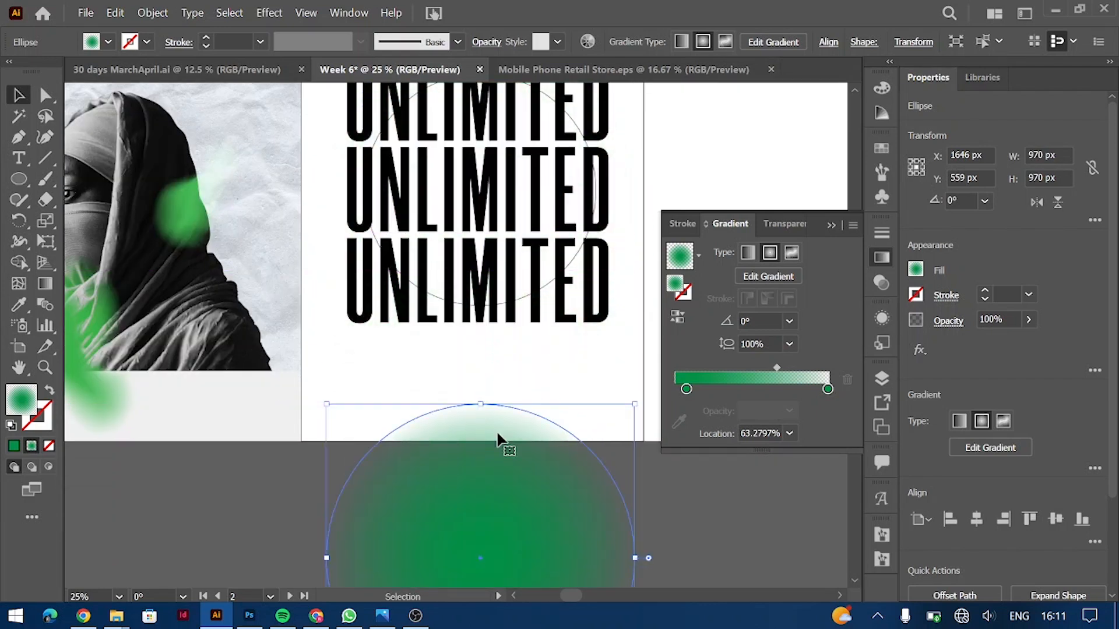
scroll(513, 307, "up", 2)
left_click(600, 460)
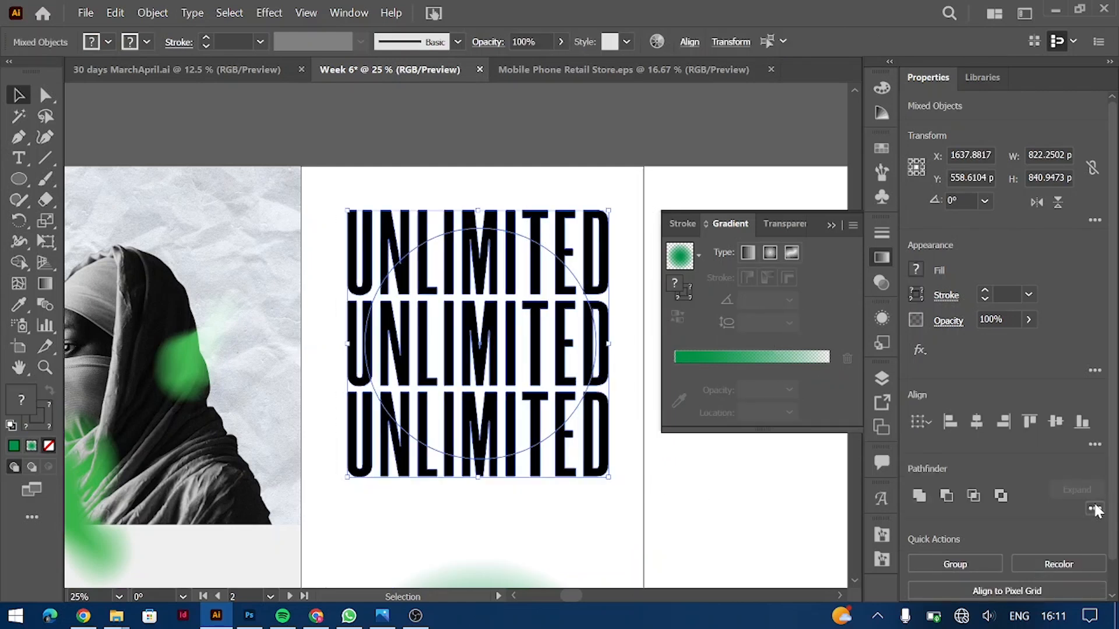
Step: Split the UNLIMITED outlines along the circle with Pathfinder, undoing a trial rotation
left_click(573, 263)
right_click(575, 250)
left_click(629, 285)
left_click(580, 290)
left_click(580, 289)
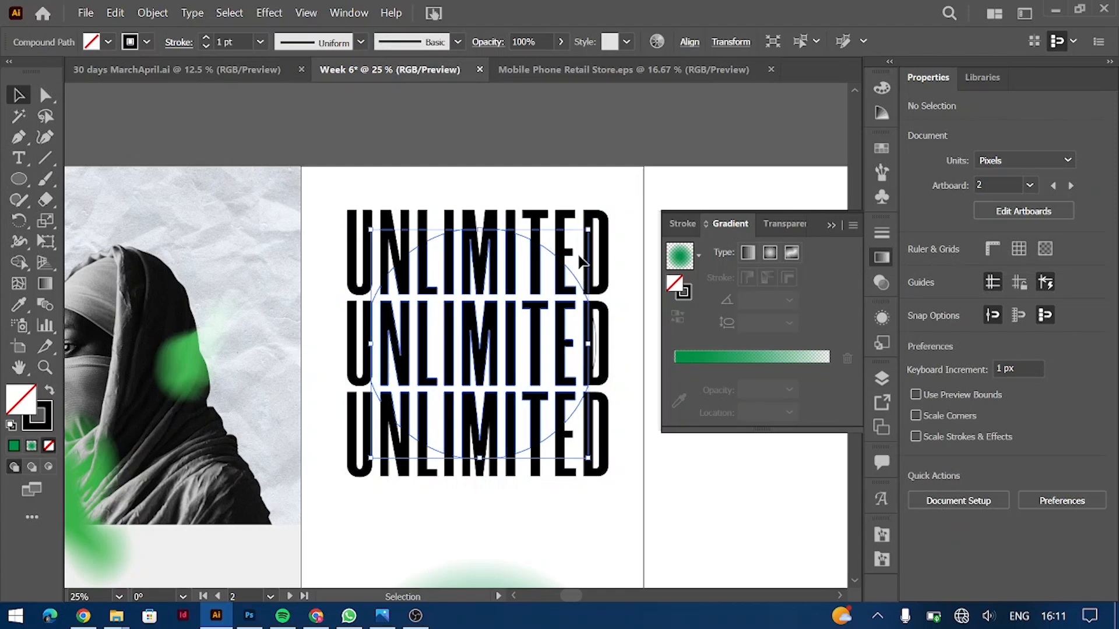
mouse_move(609, 221)
left_mouse_down()
mouse_move(641, 251)
mouse_move(625, 253)
left_mouse_up()
key("ctrl+z")
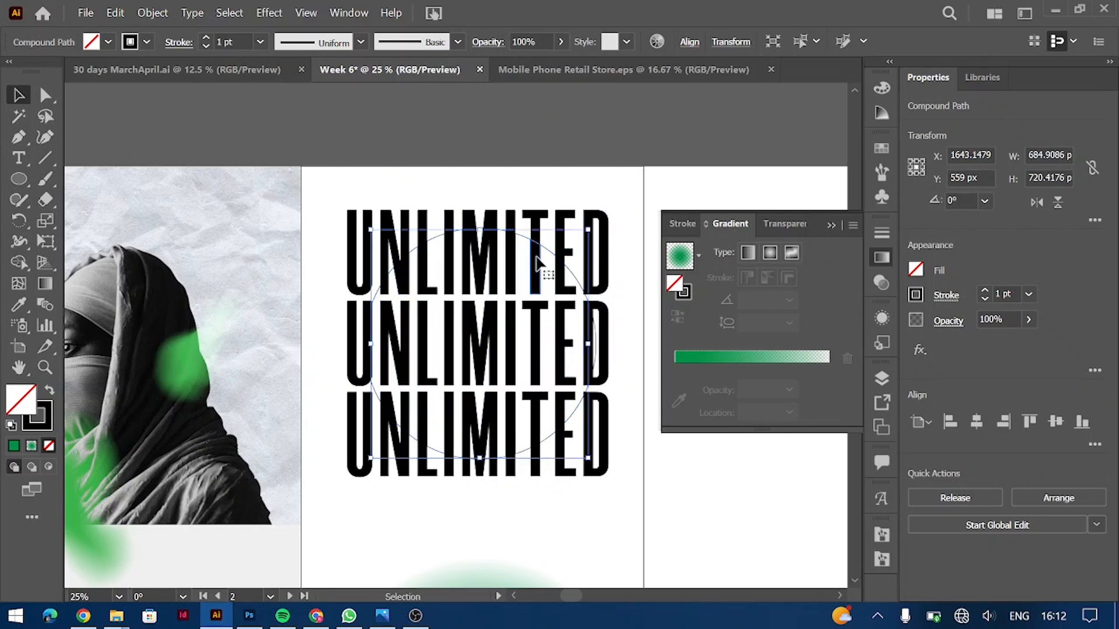
Step: Group the circle with the letter pieces inside it and rotate the group to 355°
left_click(536, 261)
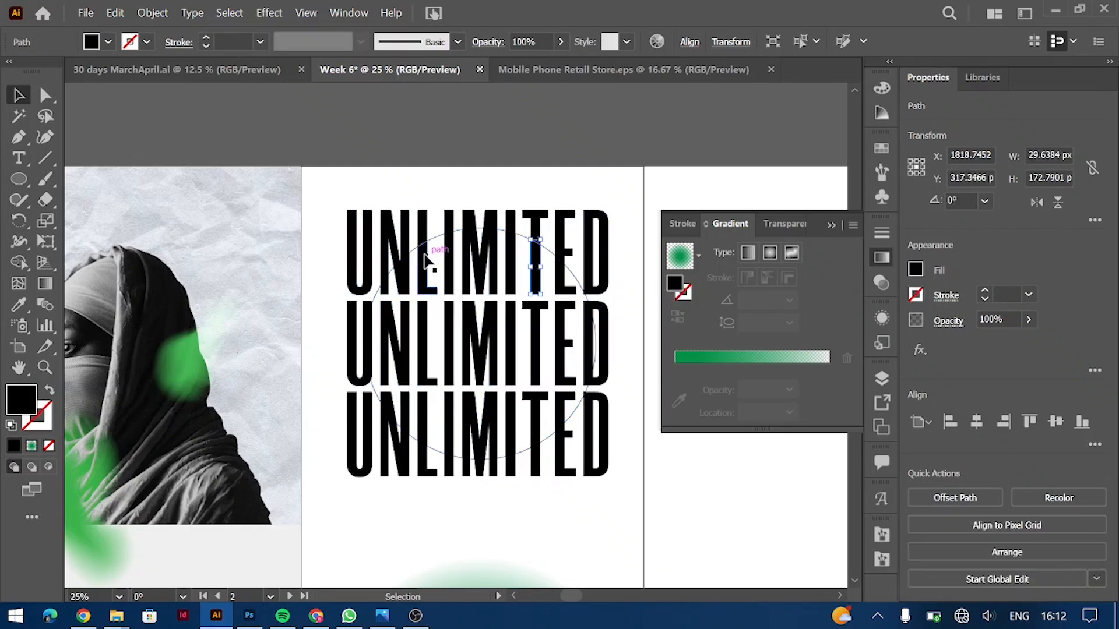
key("ctrl+equal")
scroll(266, 284, "down", 2)
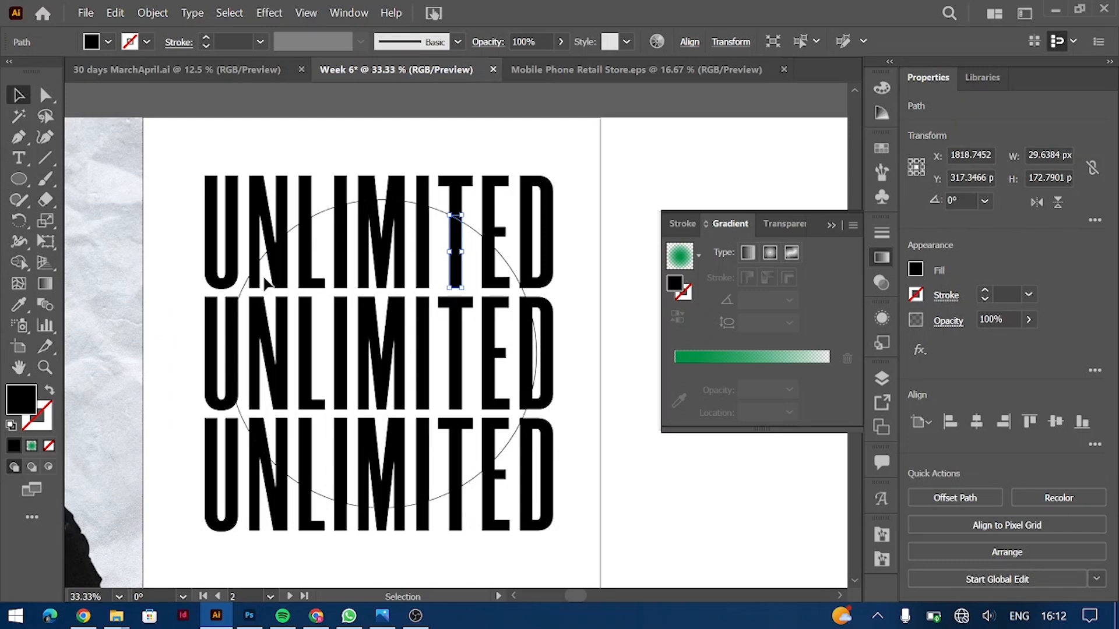
left_click(502, 436, "shift")
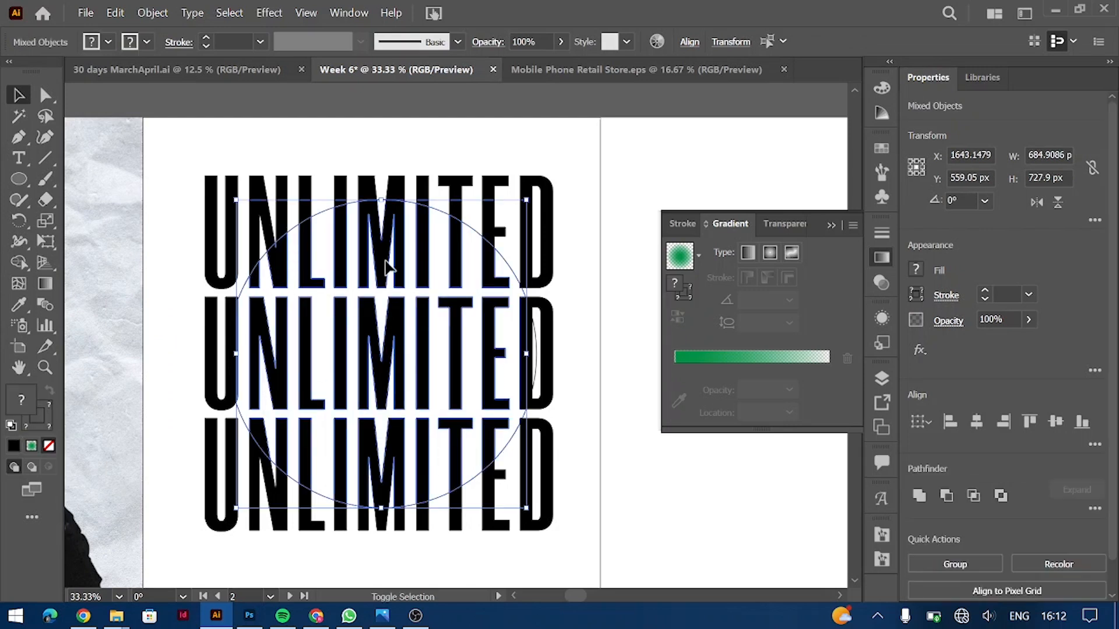
left_click_drag(522, 337, 523, 350)
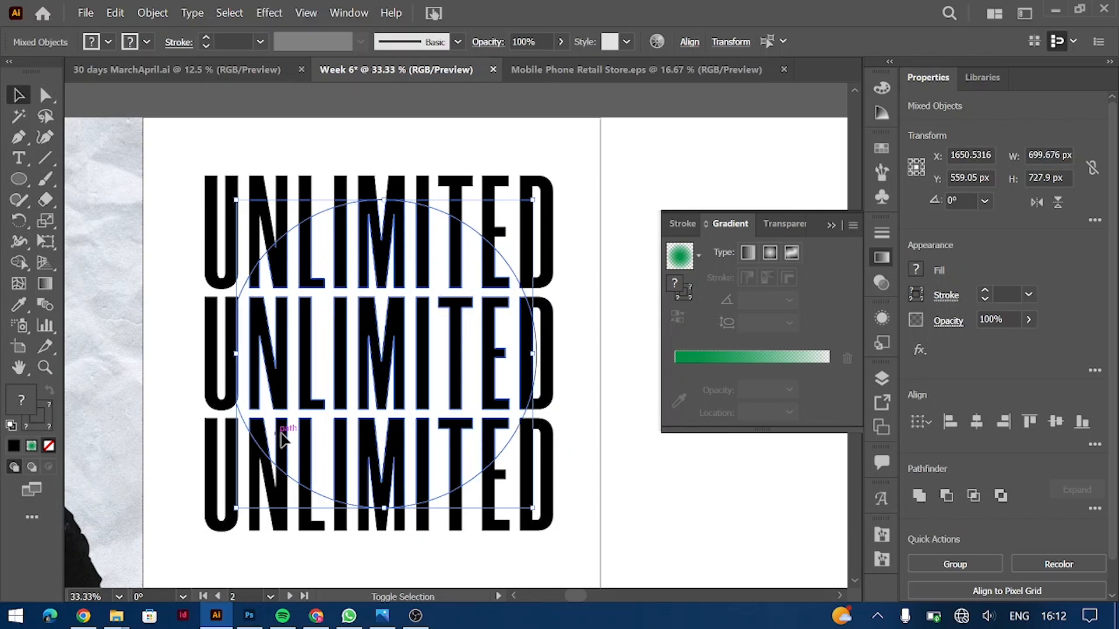
key("ctrl+g")
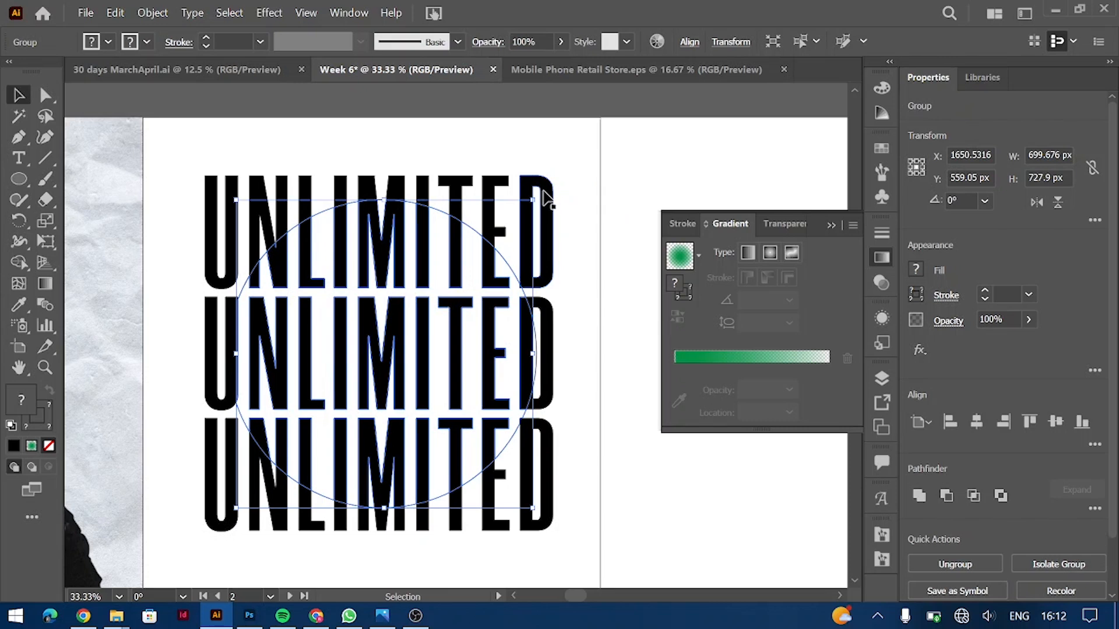
mouse_move(558, 215)
left_mouse_down()
mouse_move(569, 214)
mouse_move(558, 205)
left_mouse_up()
left_click(640, 149)
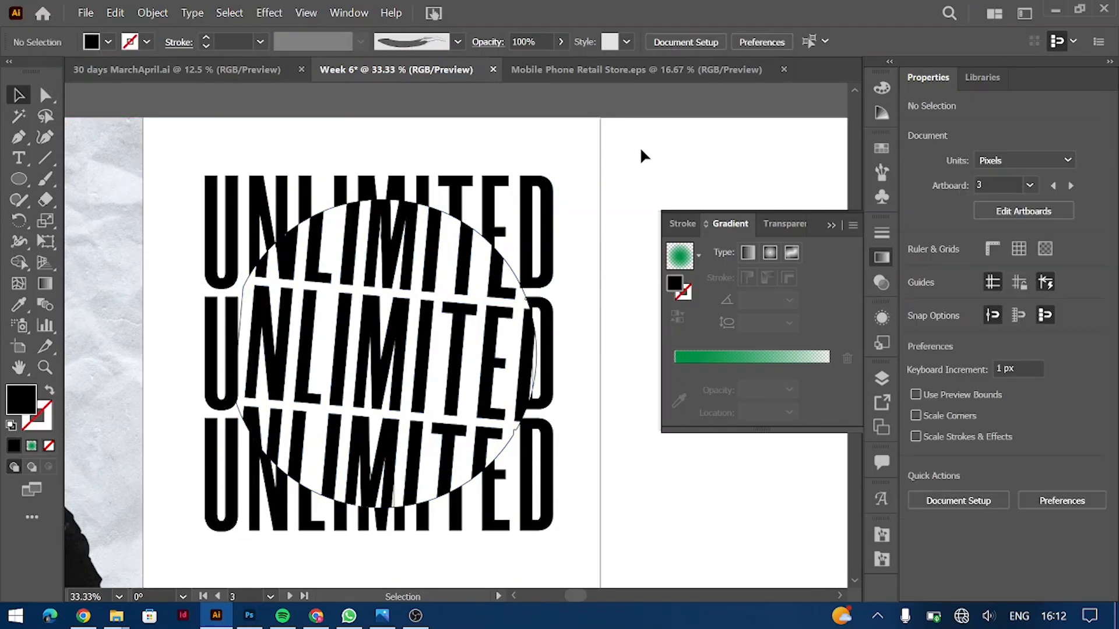
Step: Remove the outline stroke from the circle inside its group
double_click(507, 263)
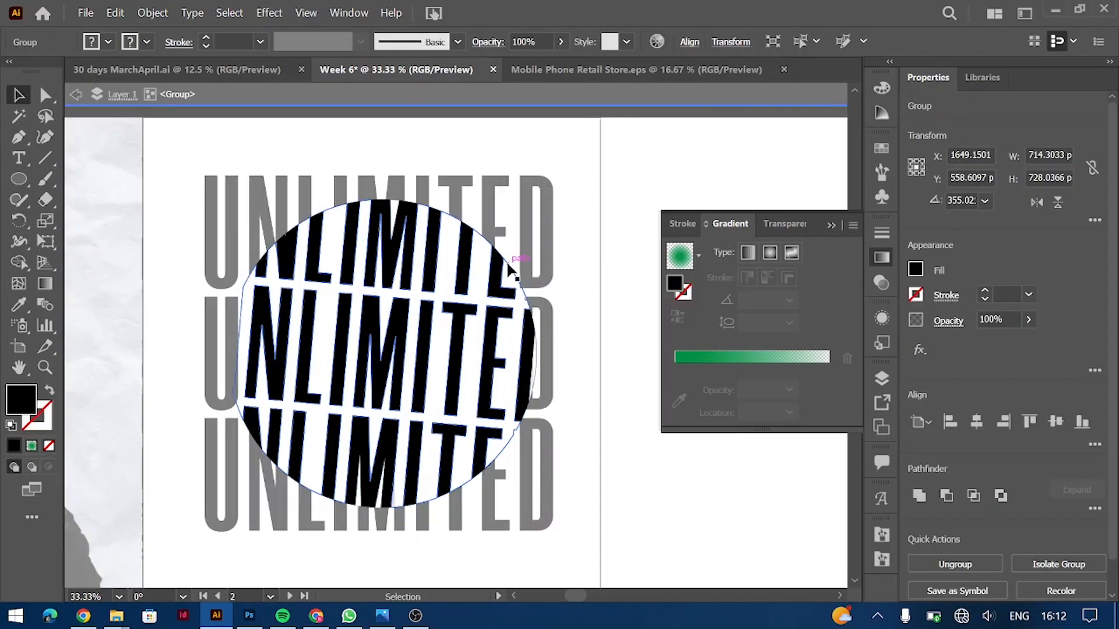
left_click(983, 297)
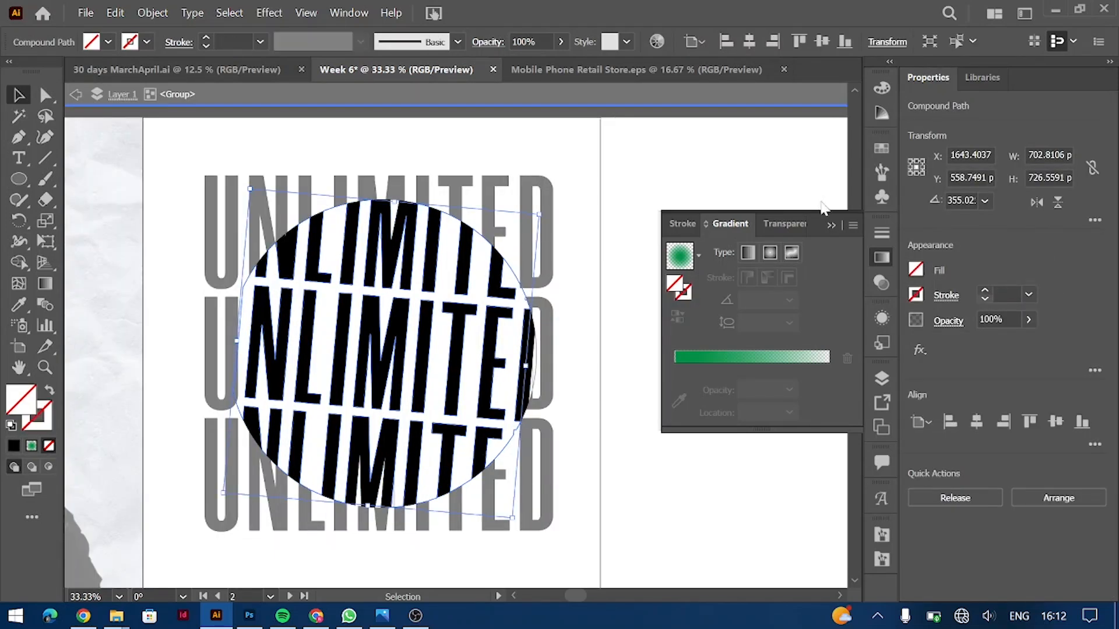
double_click(691, 159)
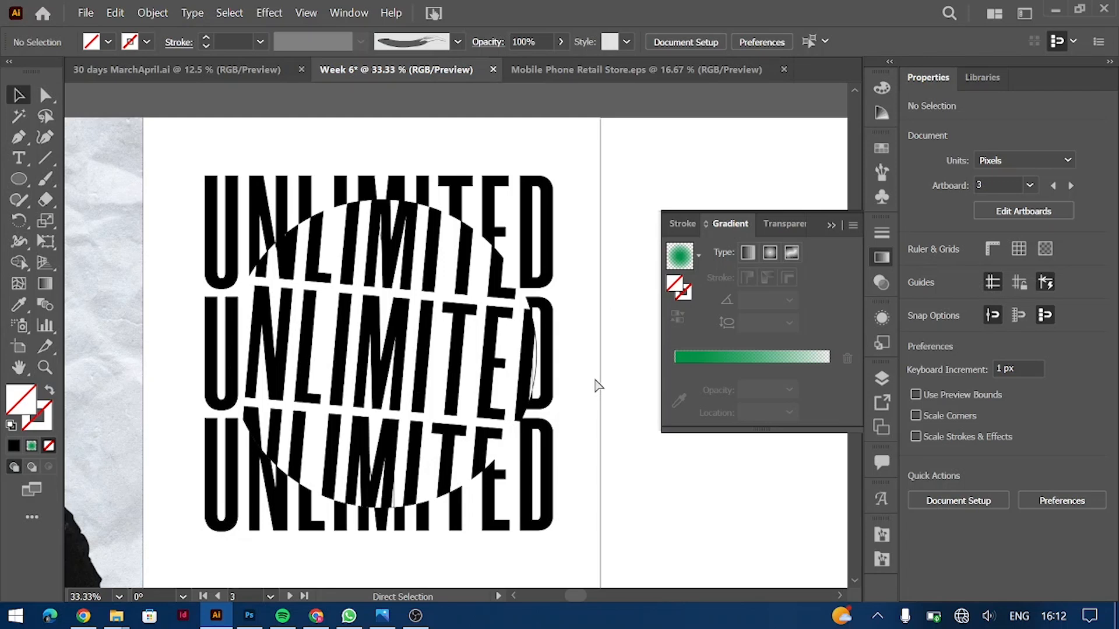
Step: Undo the gradient circle's move back to the bottom and isolate the UNLIMITED group
key("ctrl+minus")
left_click_drag(424, 518, 425, 156)
key("ctrl+z")
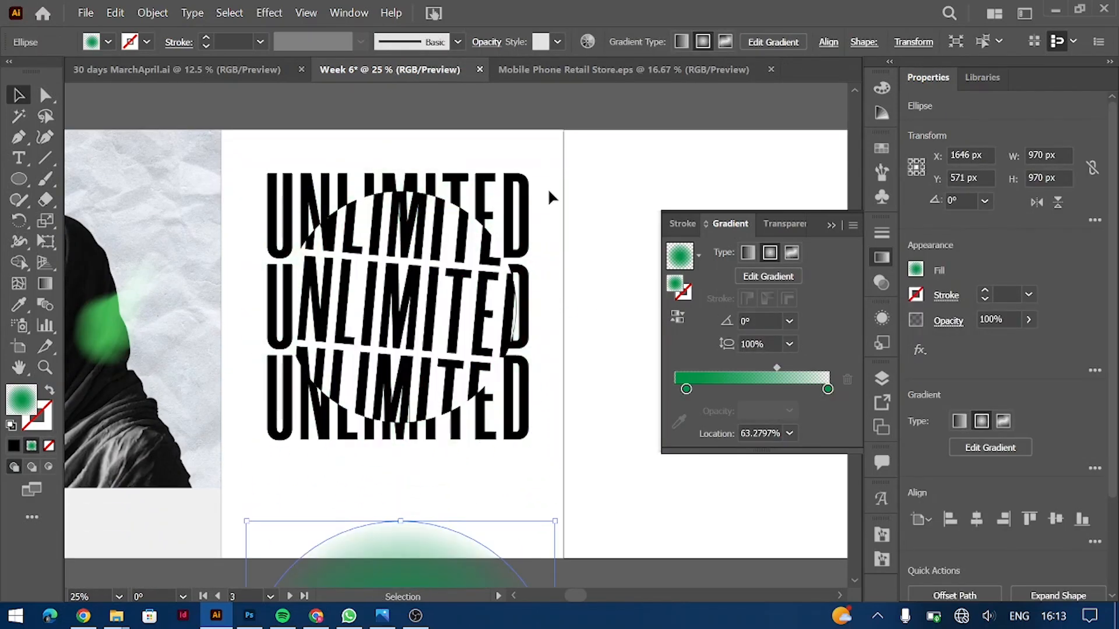
double_click(494, 252)
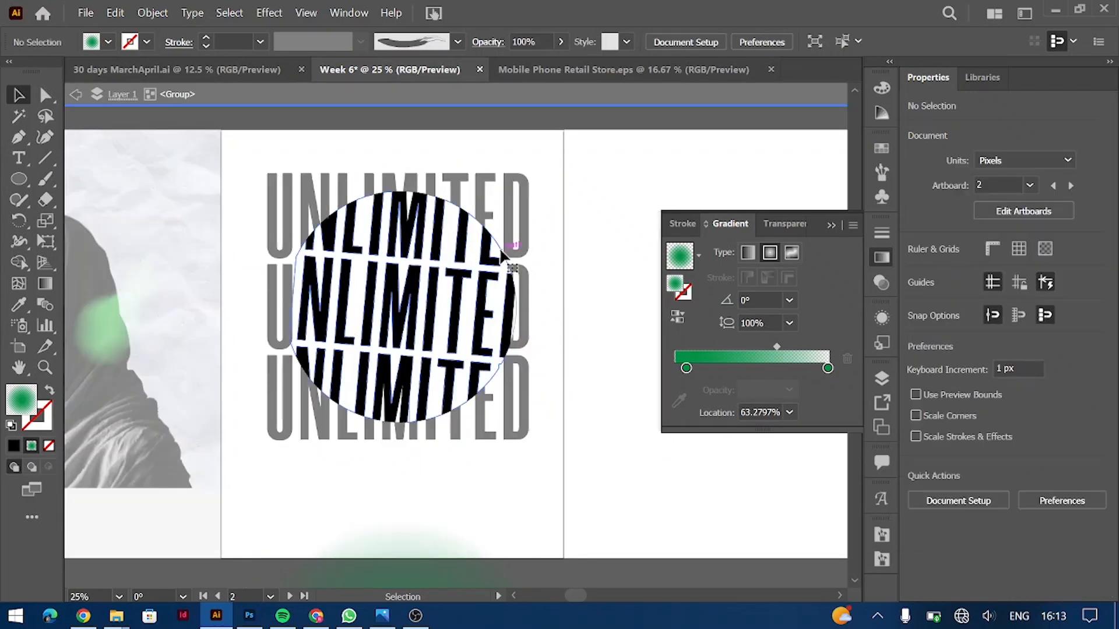
Step: Fill the circular lettering with white
left_click(916, 271)
left_click(752, 331)
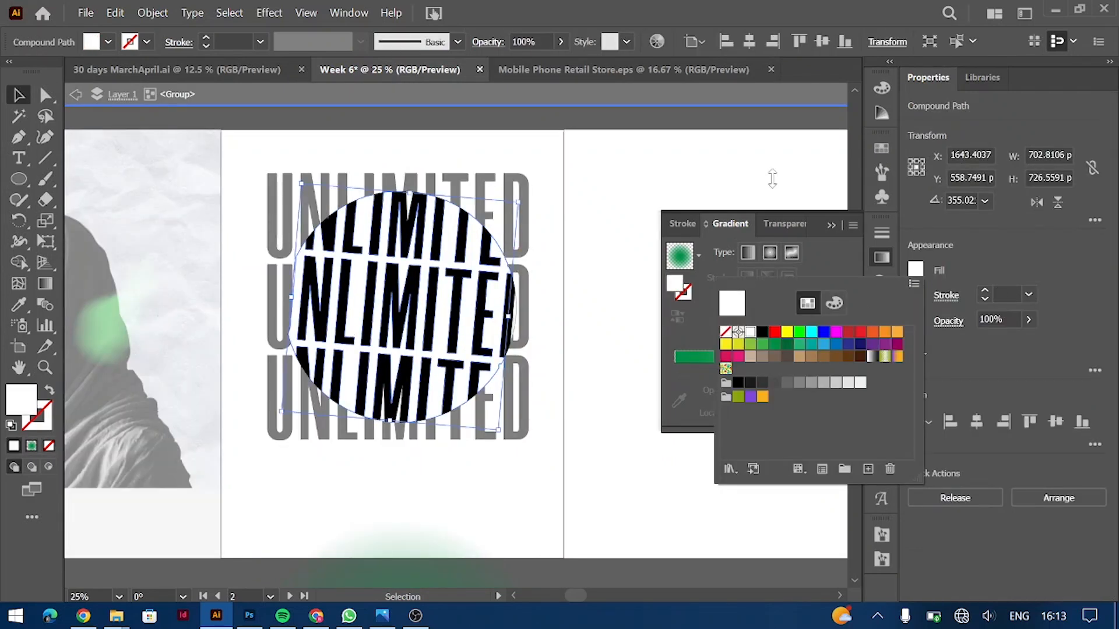
double_click(631, 446)
Step: Move the gradient circle up behind the lettering, scale it to 840 px, and widen its green
left_click_drag(430, 574, 424, 204)
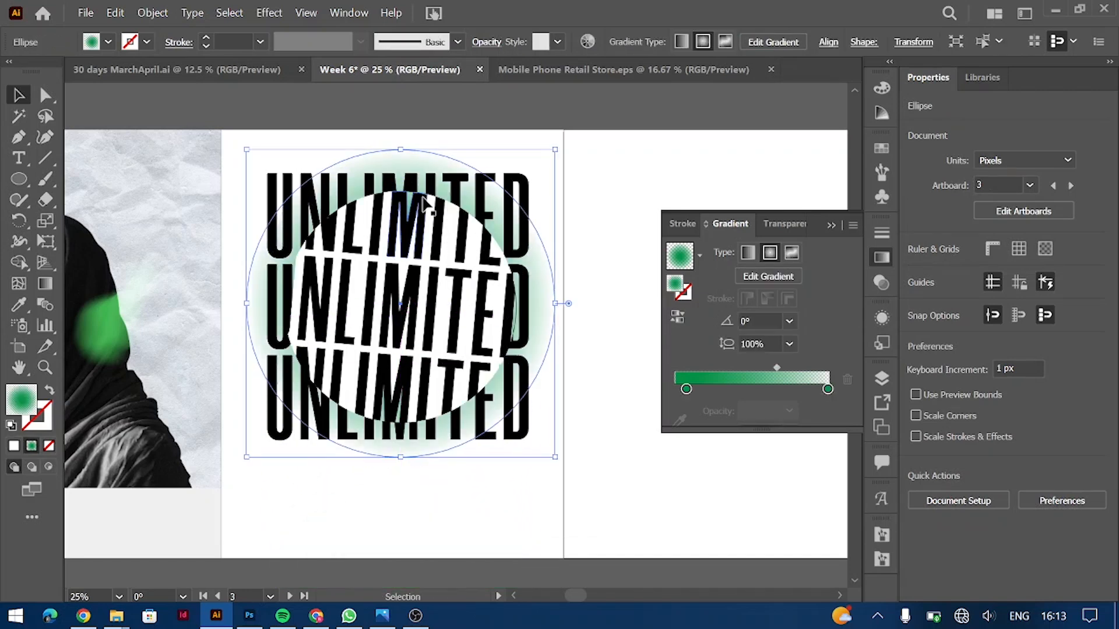
left_click_drag(402, 152, 401, 173)
left_click_drag(785, 373, 803, 373)
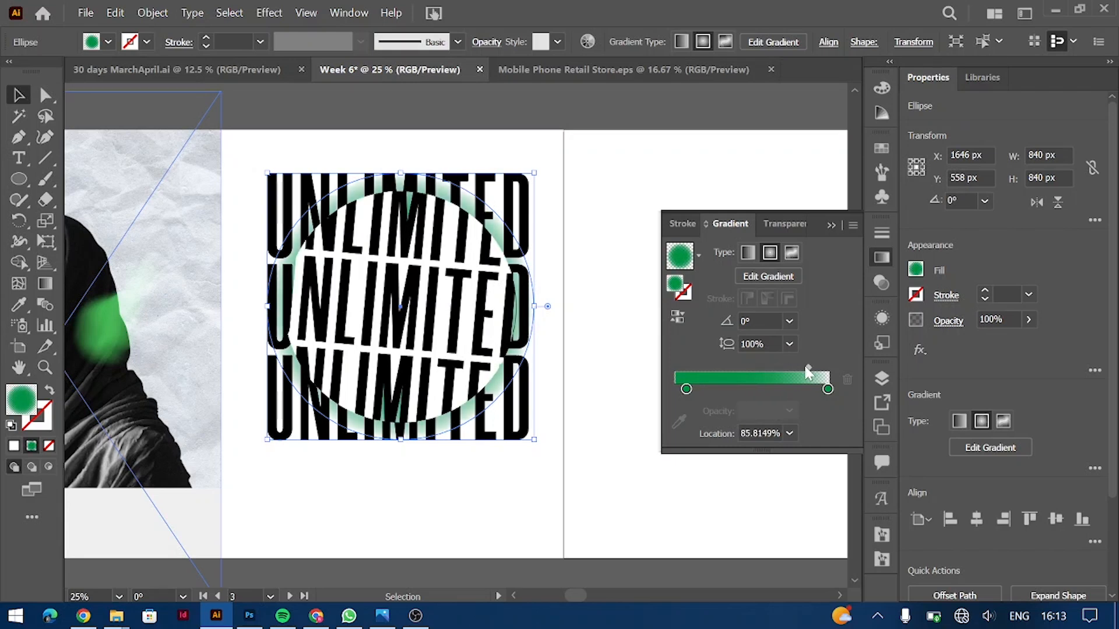
left_click(575, 228)
Step: Reapply the white fill to the circular lettering path inside the nested group
double_click(498, 302)
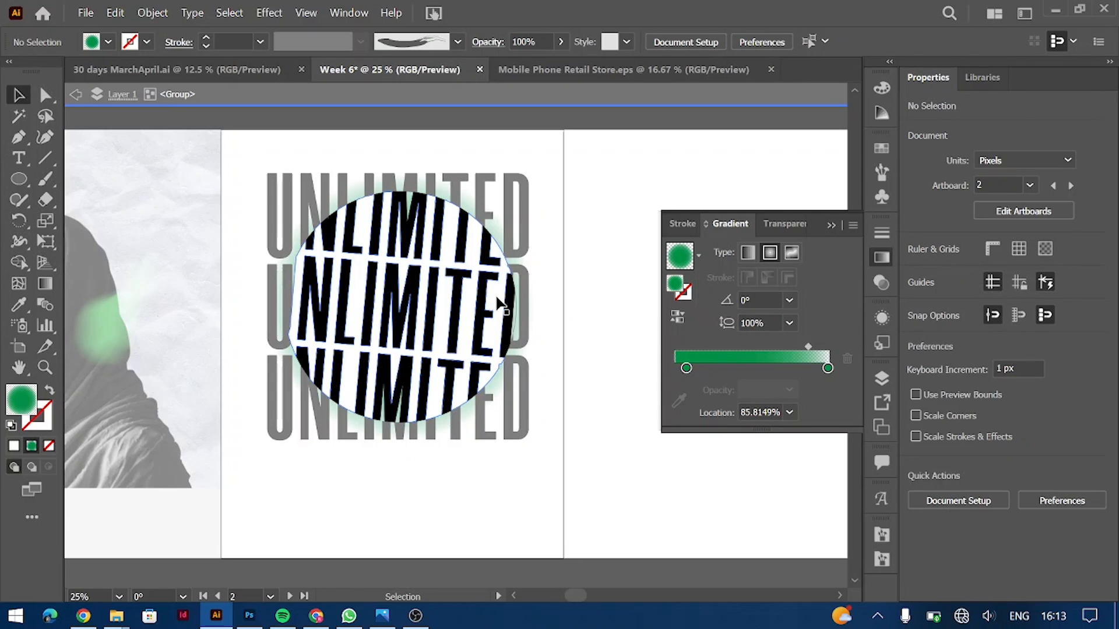
double_click(498, 303)
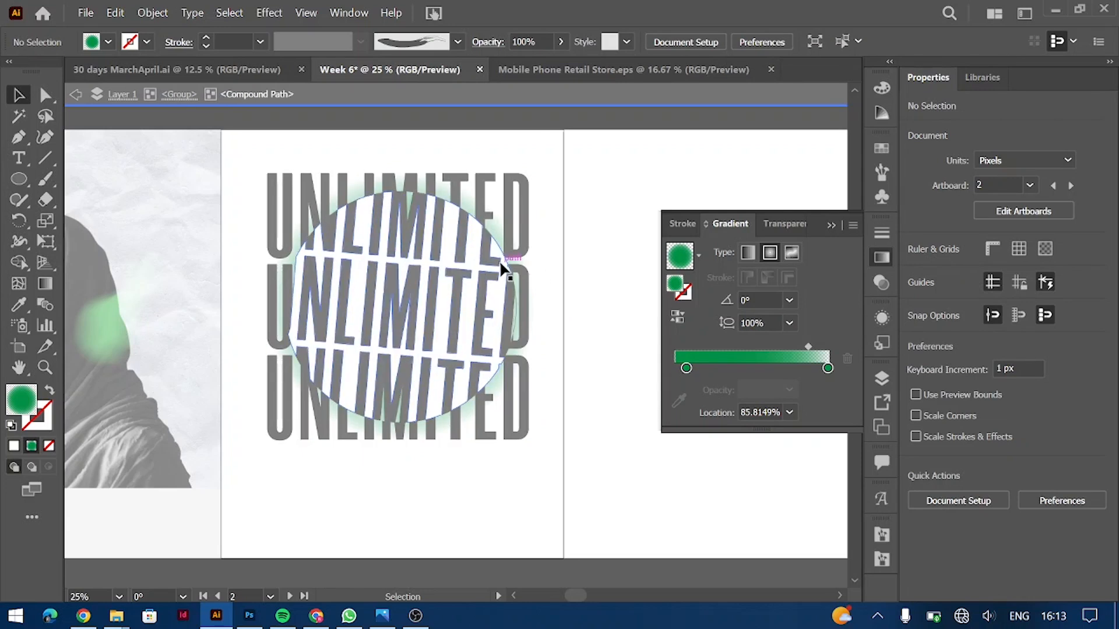
left_click(504, 268)
left_click(503, 260)
left_click(916, 269)
left_click(742, 331)
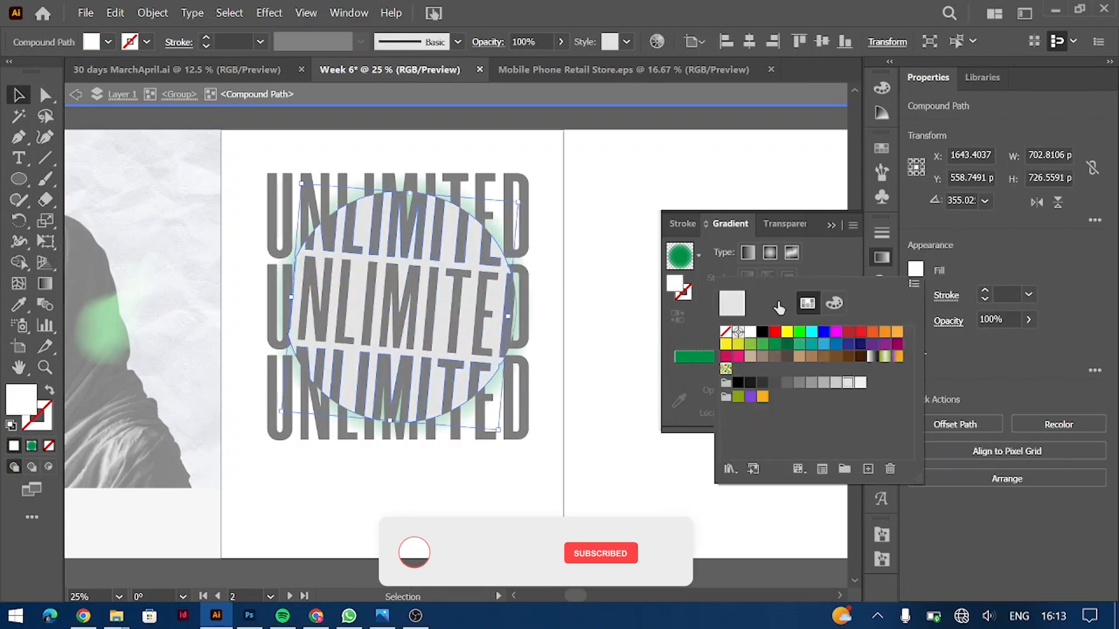
double_click(607, 213)
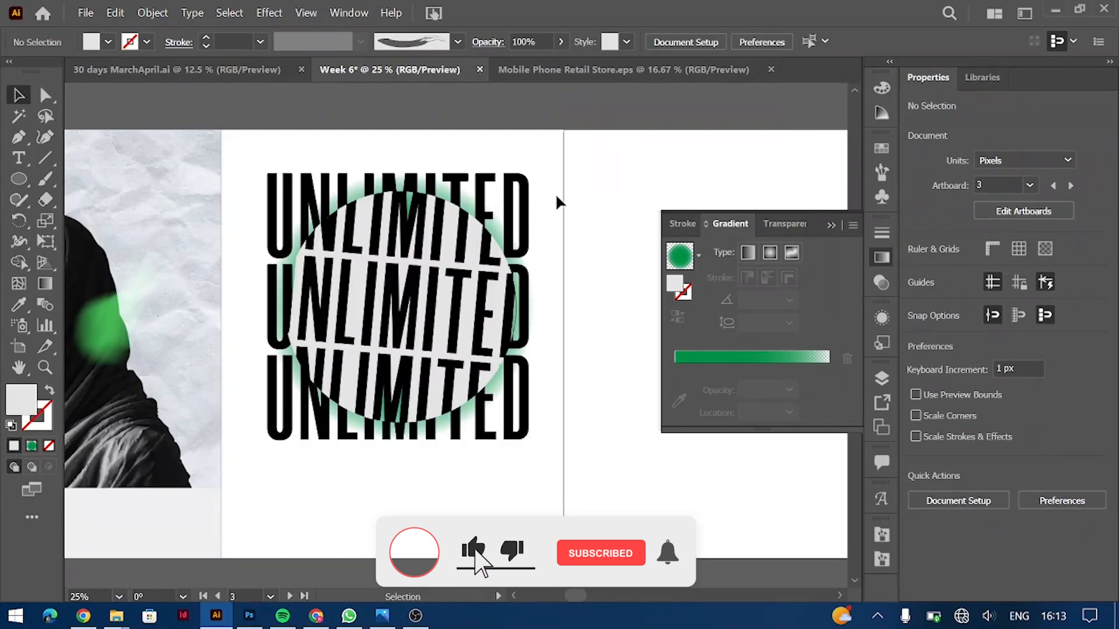
double_click(493, 294)
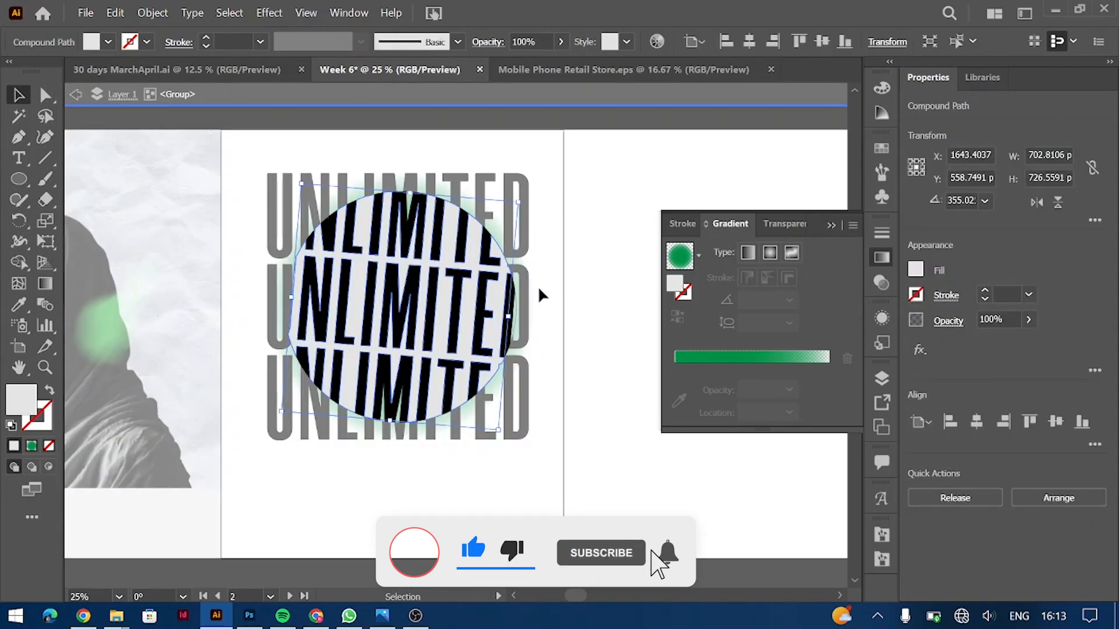
left_click(916, 269)
left_click(743, 331)
double_click(580, 326)
Step: Marquee-select all the UNLIMITED lettering artwork and group it with Ctrl+G
left_click_drag(252, 146, 548, 480)
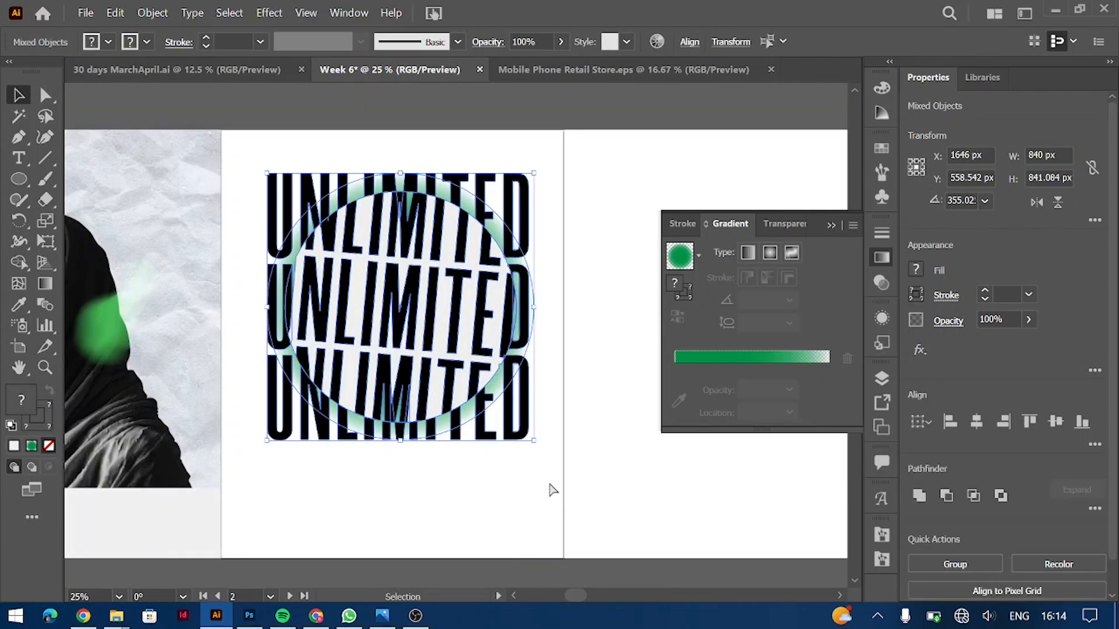
key("ctrl+g")
scroll(548, 480, "left", 5)
right_click(517, 308)
key("Escape")
left_click(464, 479)
scroll(465, 479, "left", 3)
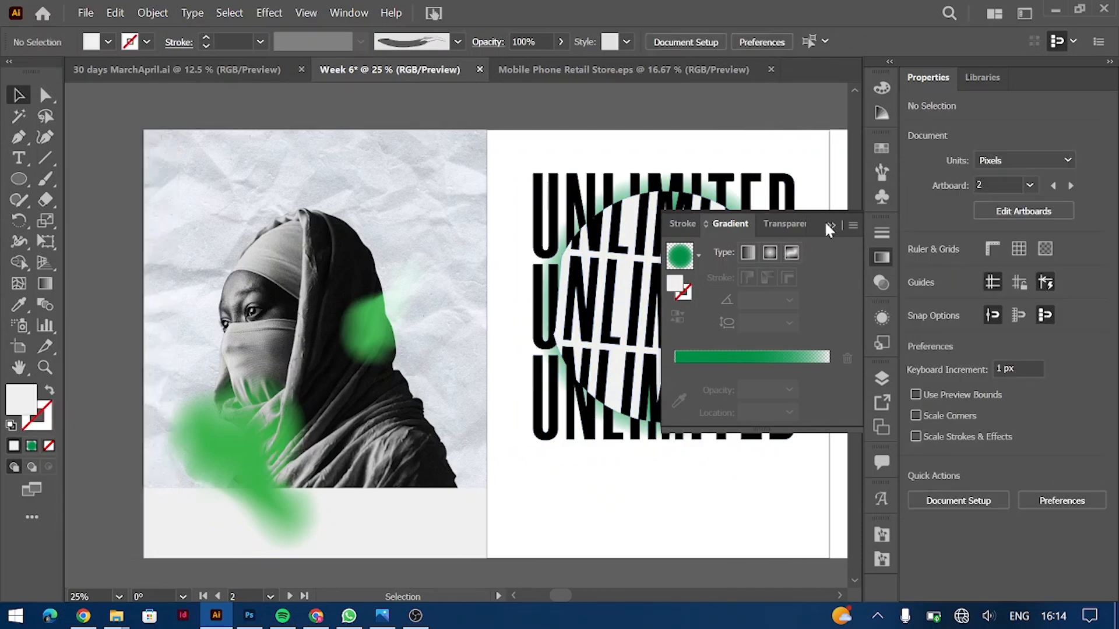
Step: Move the UNLIMITED artwork left onto the portrait photo and isolate the nested circle group
left_click(831, 225)
left_click_drag(676, 285, 331, 285)
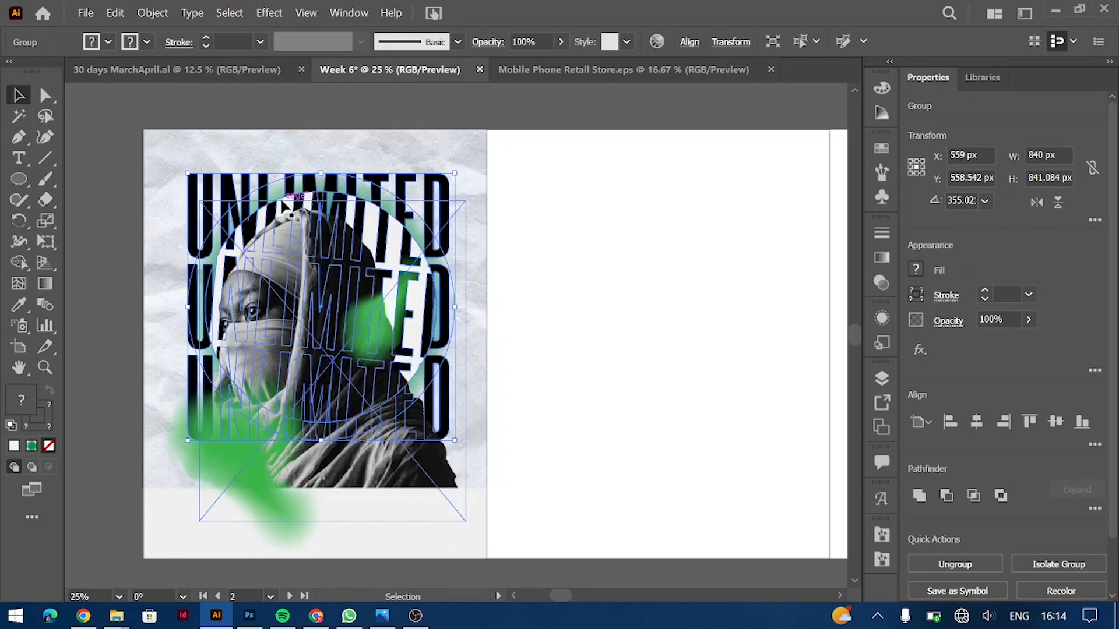
double_click(288, 201)
left_click(295, 209)
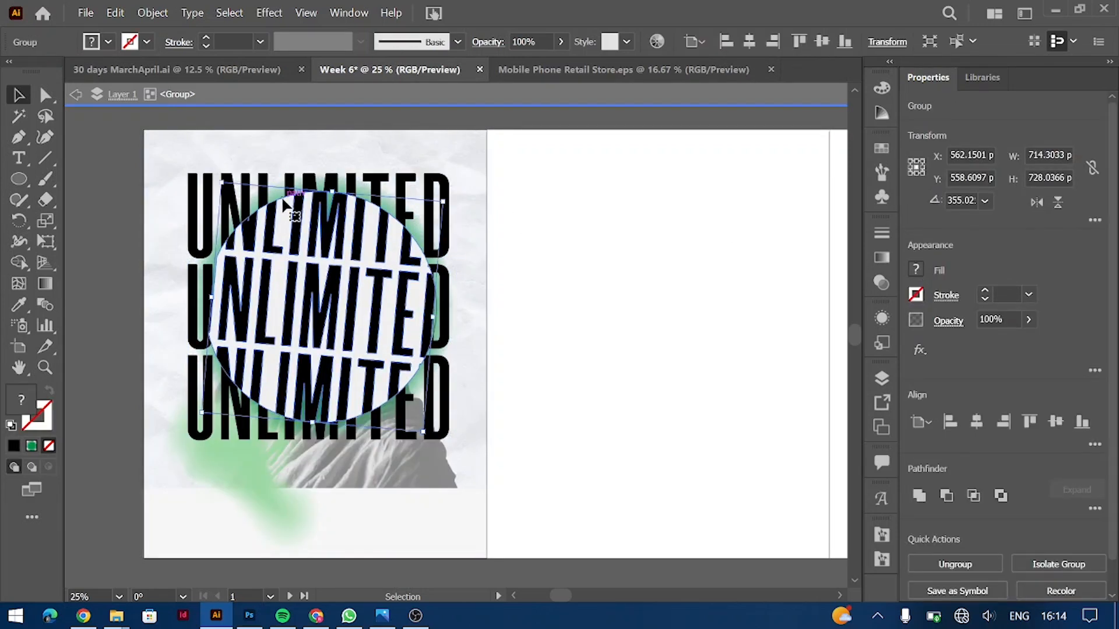
double_click(285, 202)
Step: Set the circular lettering's transparency blend mode to Soft Light
left_click(914, 270)
left_click(949, 321)
left_click(809, 353)
key("Escape")
key("Down")
key("Down")
key("Down")
key("Down")
key("Down")
key("Down")
key("Down")
key("Down")
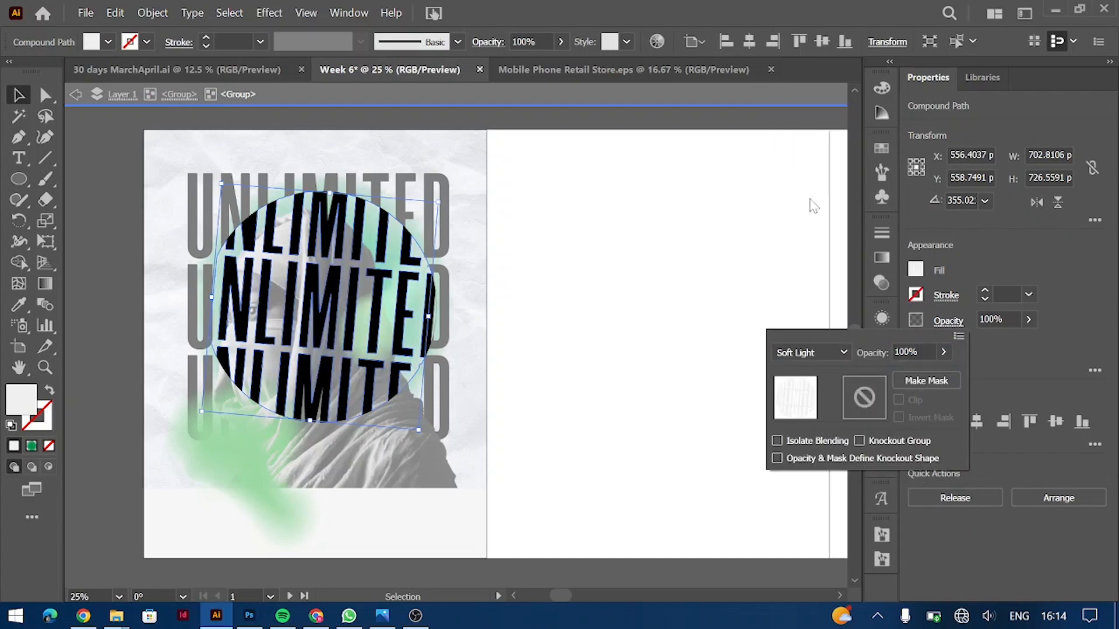
key("Escape")
left_click(732, 230)
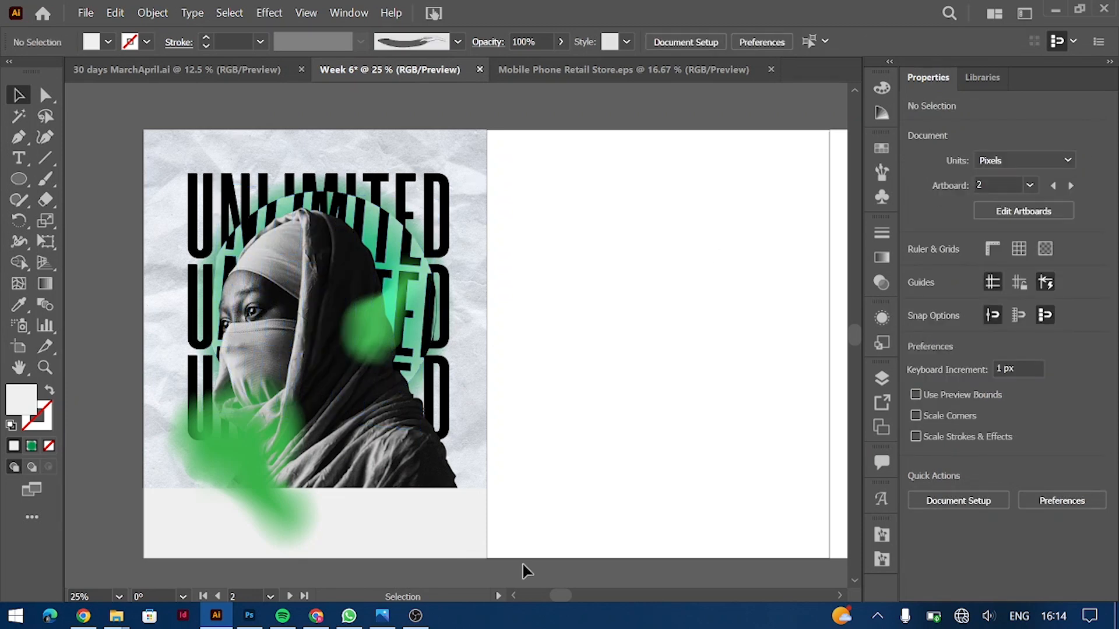
key("ctrl+equal")
Step: Return the circular lettering to Normal blending and scale it down slightly
double_click(363, 206)
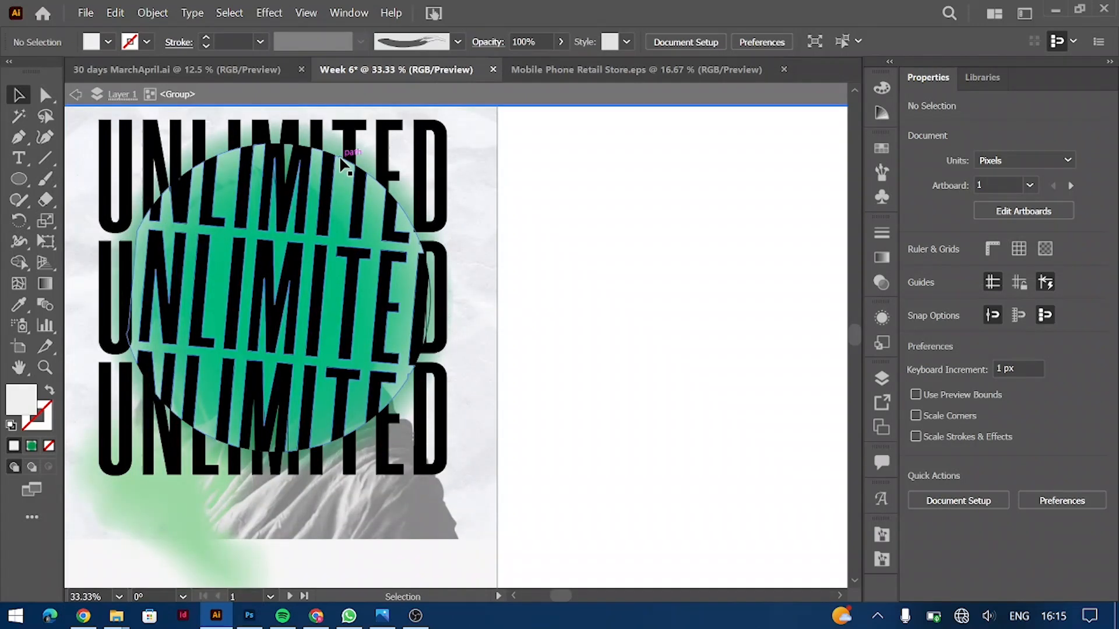
double_click(371, 209)
left_click(340, 155)
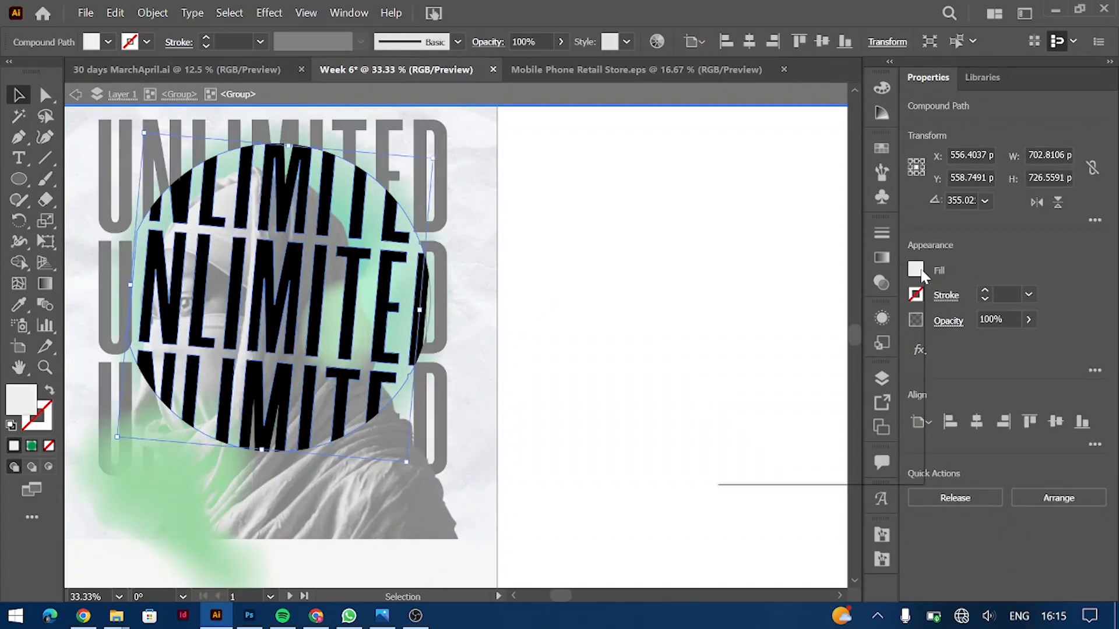
left_click(916, 270)
left_click(948, 321)
left_click(810, 351)
left_click(816, 24)
left_click(373, 224)
mouse_move(425, 165)
left_mouse_down()
mouse_move(437, 156)
mouse_move(421, 166)
left_mouse_up()
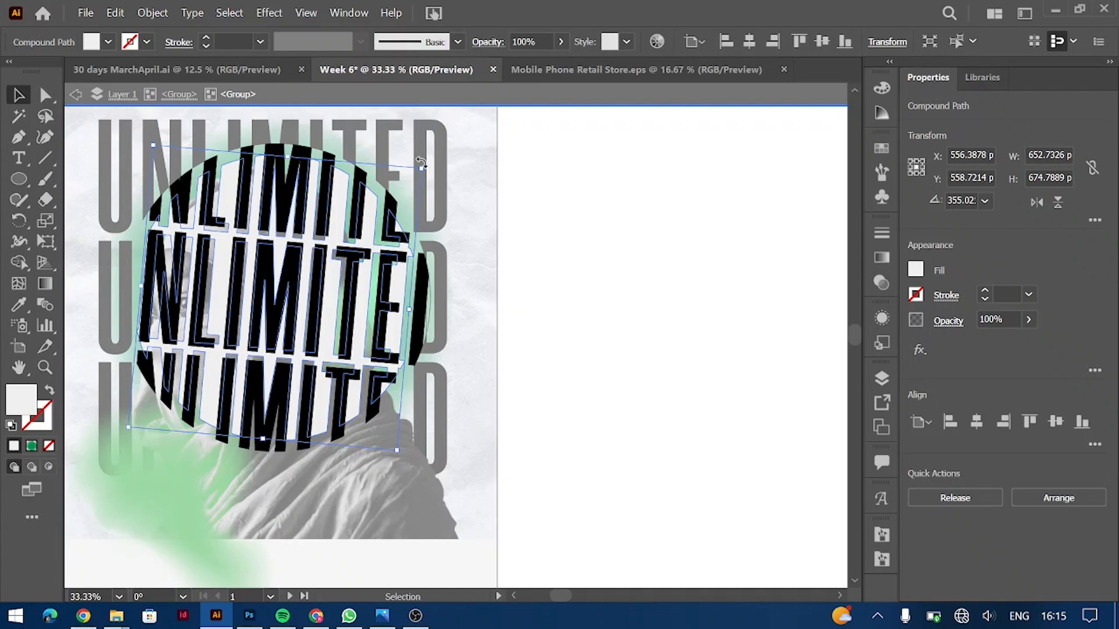
Step: Draw a 676 px light circle over the lettering and nudge it up 3 px
left_click(20, 183)
mouse_move(277, 300)
left_mouse_down()
mouse_move(455, 379)
mouse_move(419, 368)
left_mouse_up()
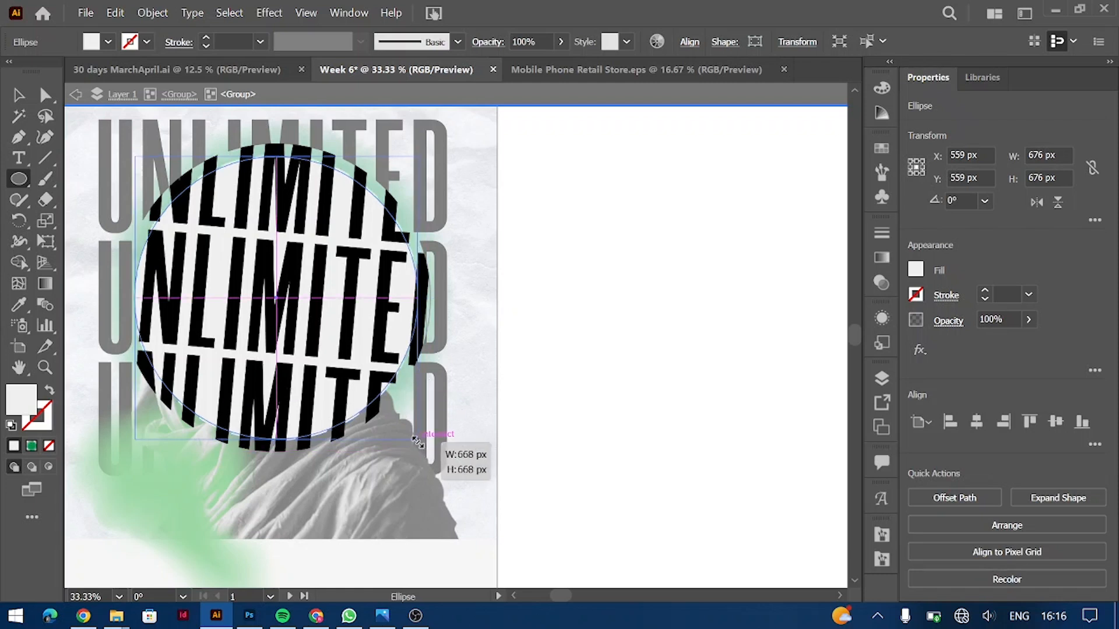
key("Up")
key("Up")
key("Up")
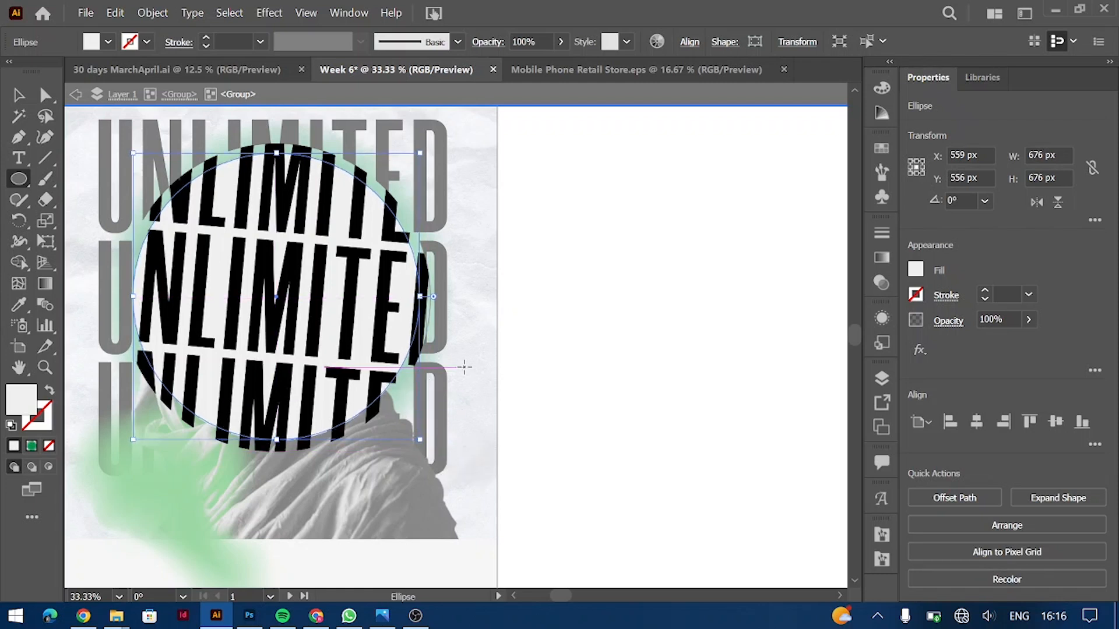
key("v")
double_click(564, 325)
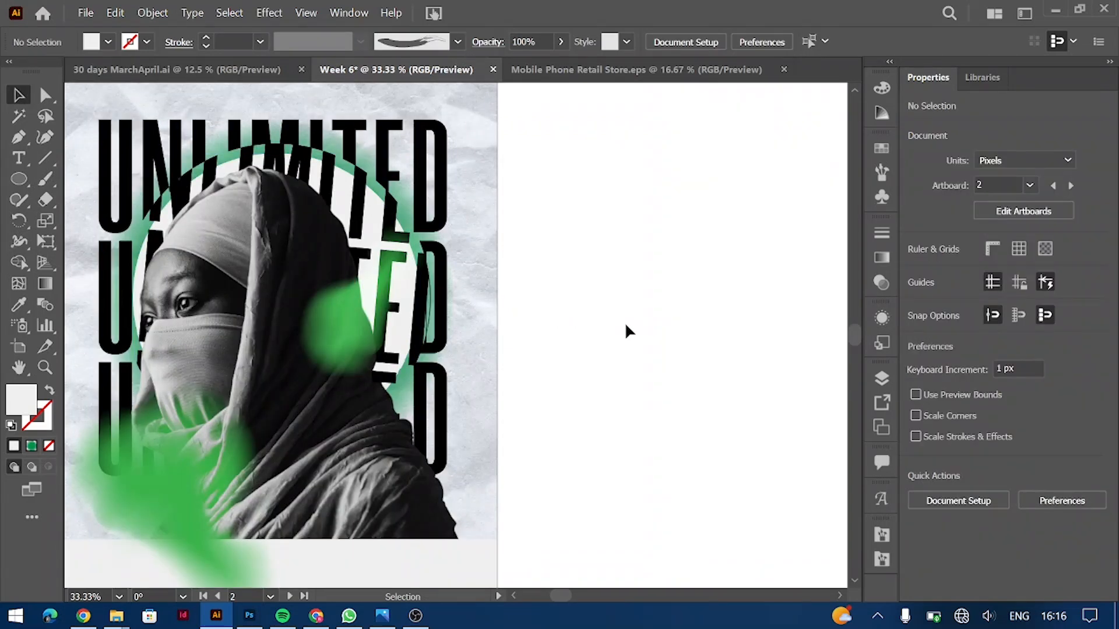
Step: Inspect the light circle's size and fill, leaving both unchanged
double_click(289, 156)
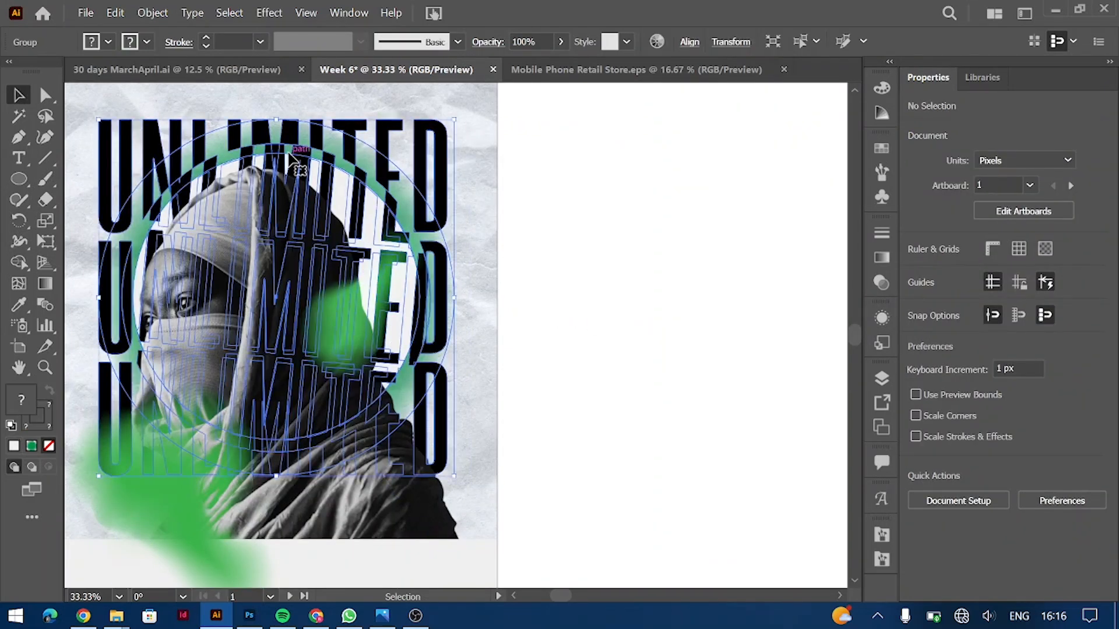
double_click(289, 160)
left_click(283, 162)
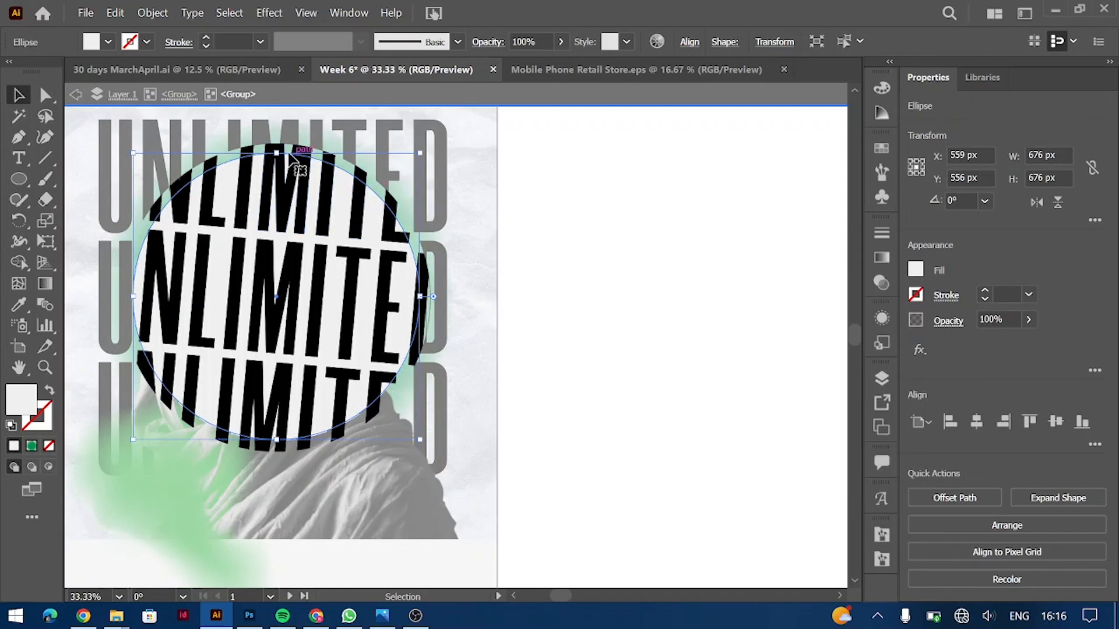
left_click_drag(281, 191, 282, 192)
key("ctrl+z")
left_click(916, 270)
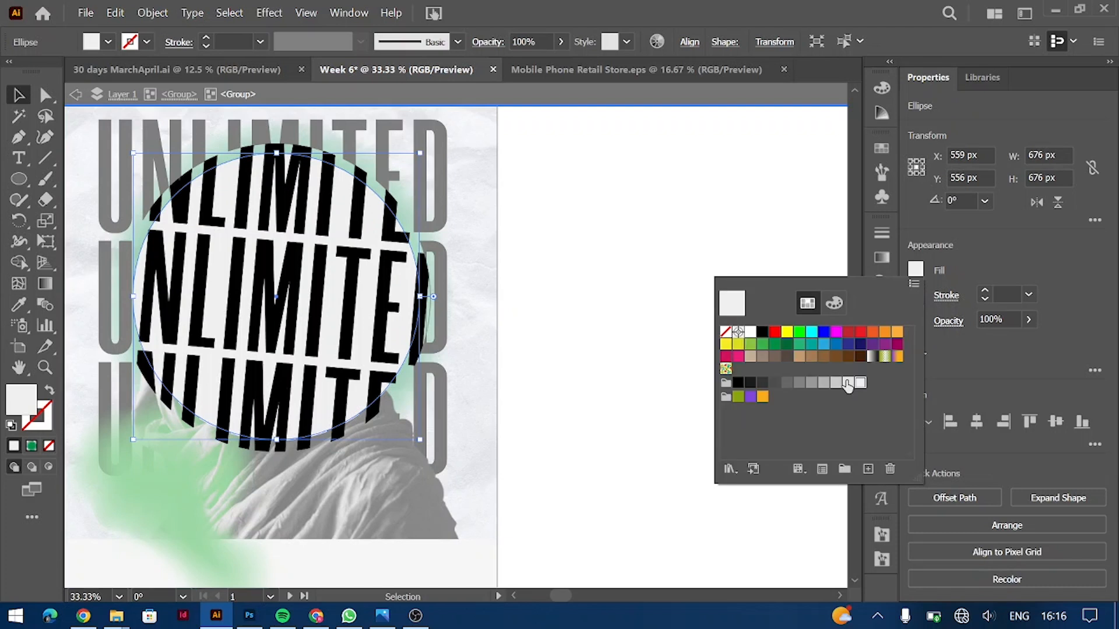
key("Escape")
left_click(669, 220)
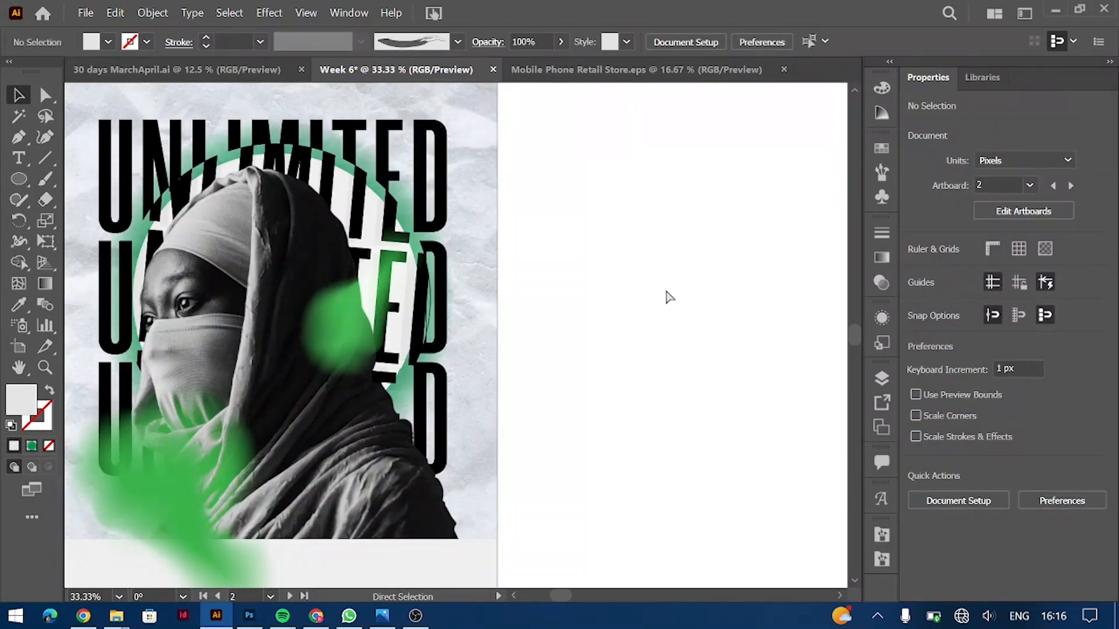
Step: At 25% zoom, check the light circle's fill without changing it
key("ctrl+minus")
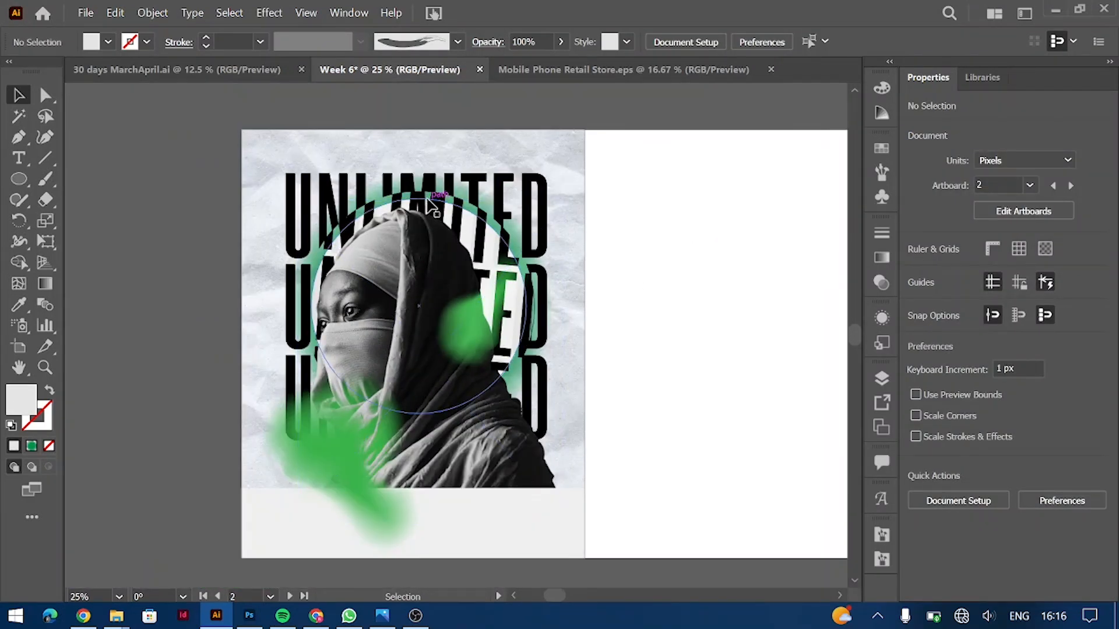
double_click(427, 199)
double_click(428, 199)
left_click(427, 200)
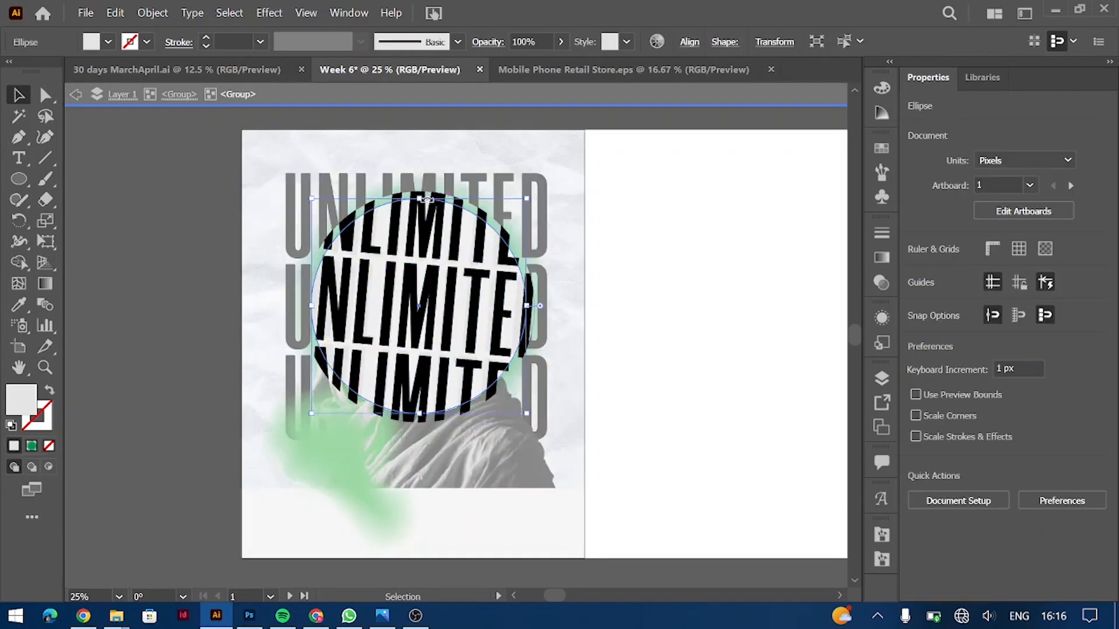
left_click(915, 268)
key("Escape")
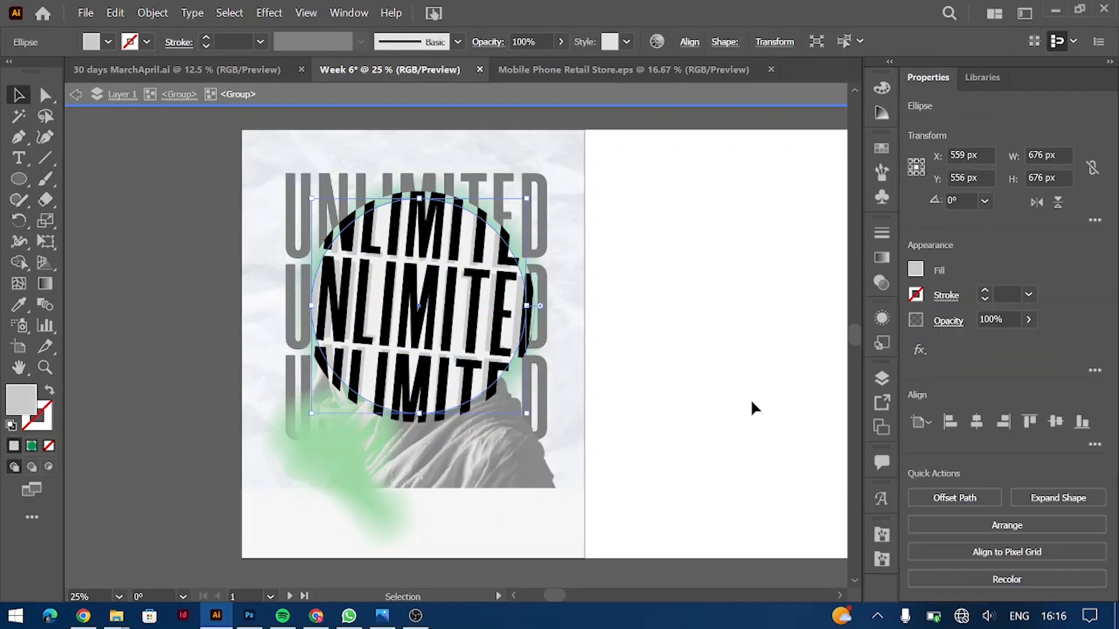
double_click(683, 293)
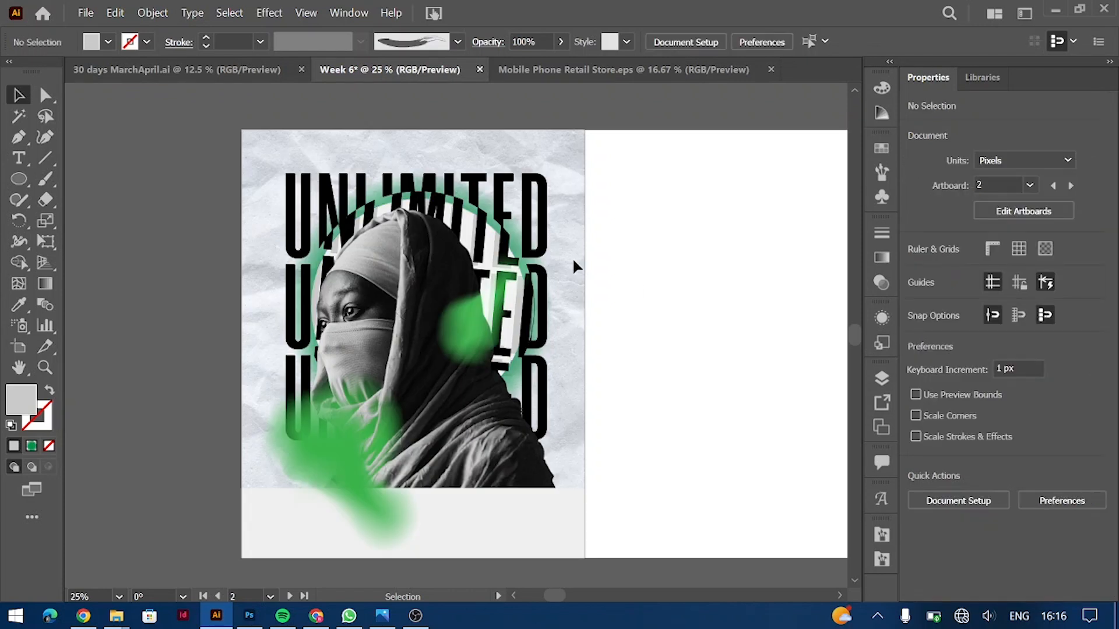
Step: Step into the circular lettering group, then exit and zoom to 33.33%
double_click(410, 204)
double_click(409, 207)
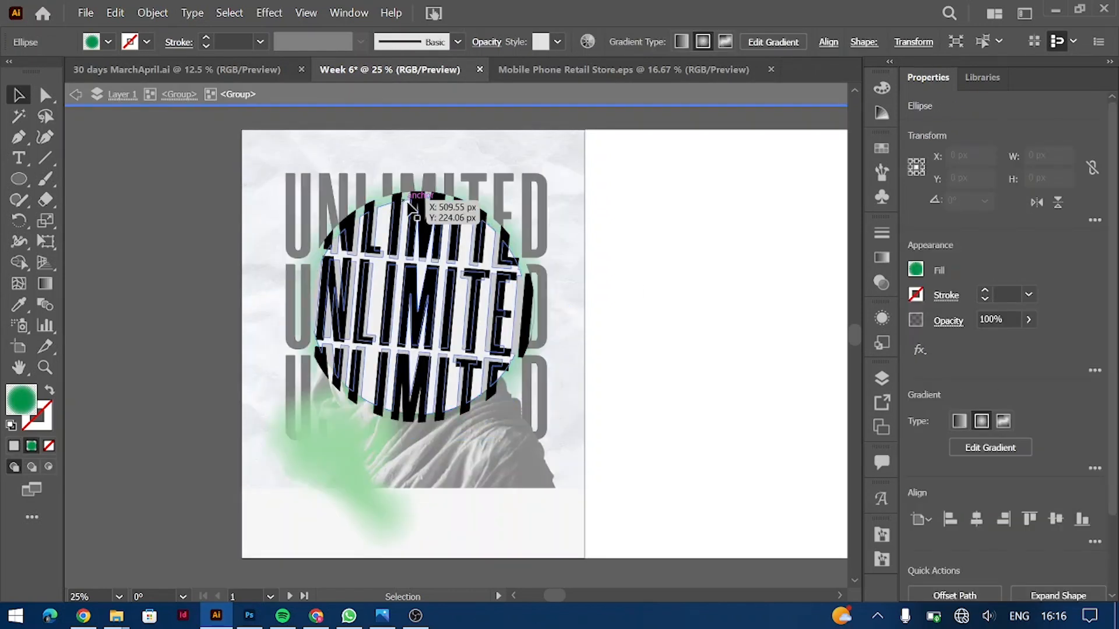
left_click(450, 249)
double_click(714, 233)
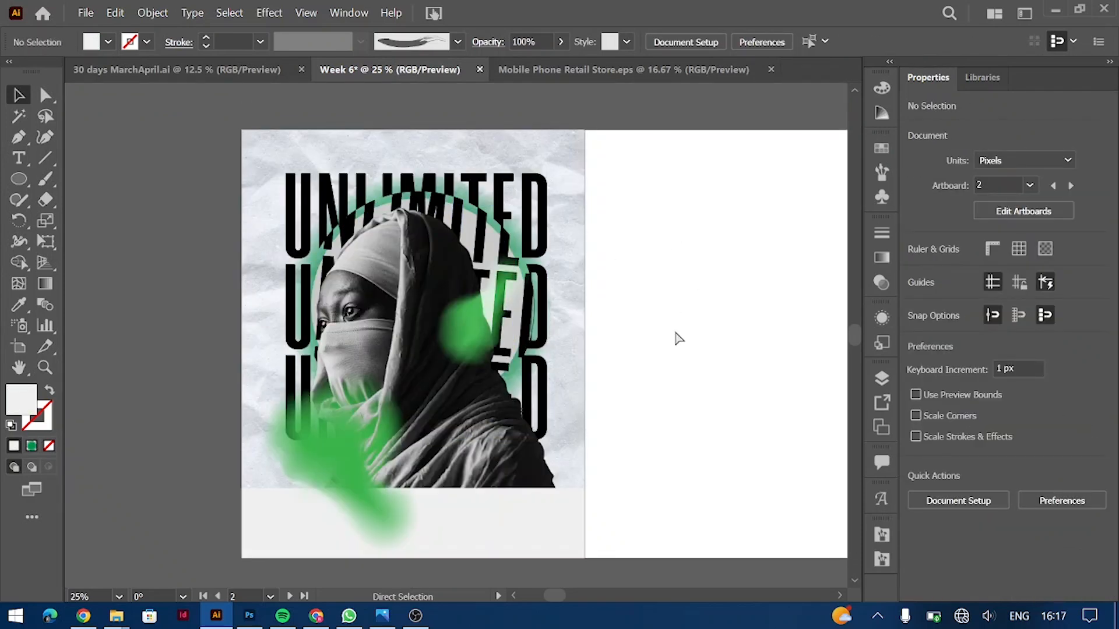
key("ctrl+plus")
scroll(612, 303, "up", 2)
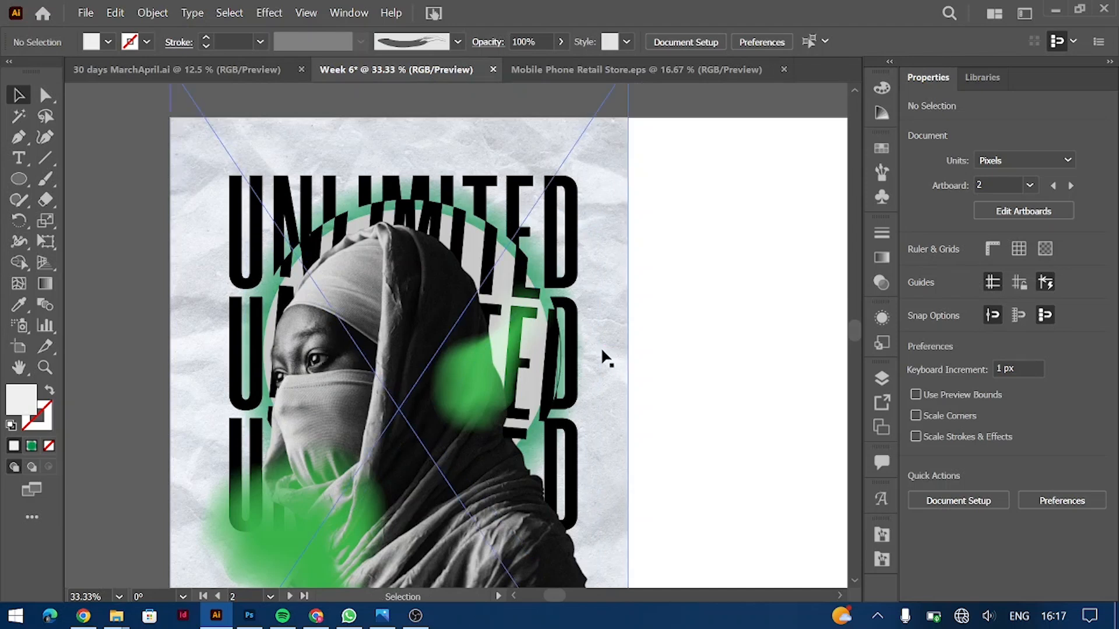
Step: Drag the small path beside the middle D slightly downward within the text-circle group
left_click(560, 362)
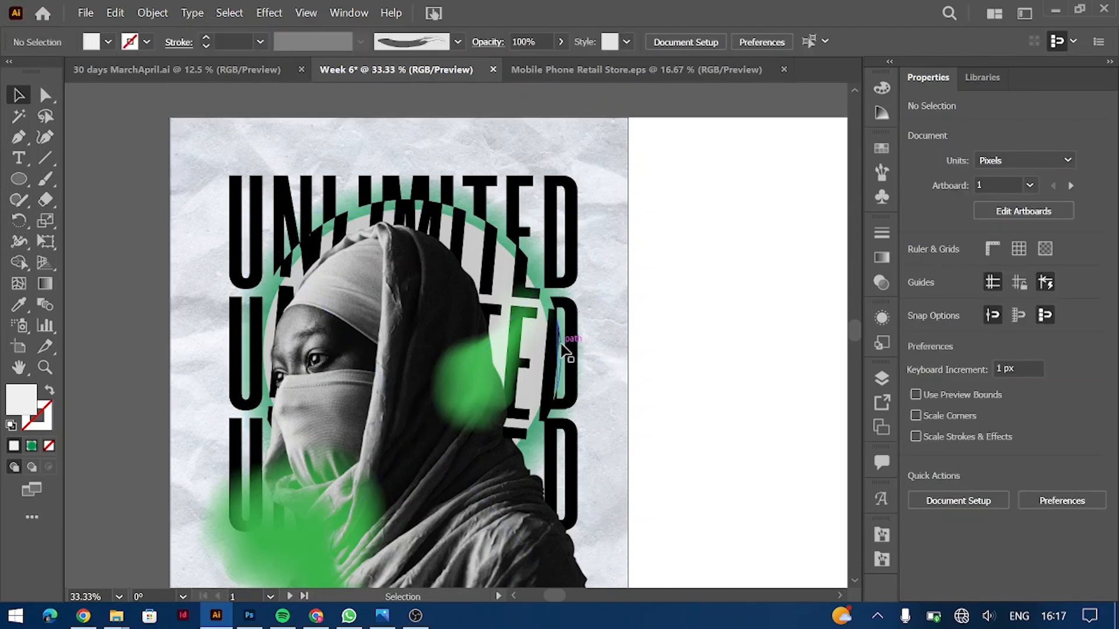
double_click(563, 352)
left_click(562, 345)
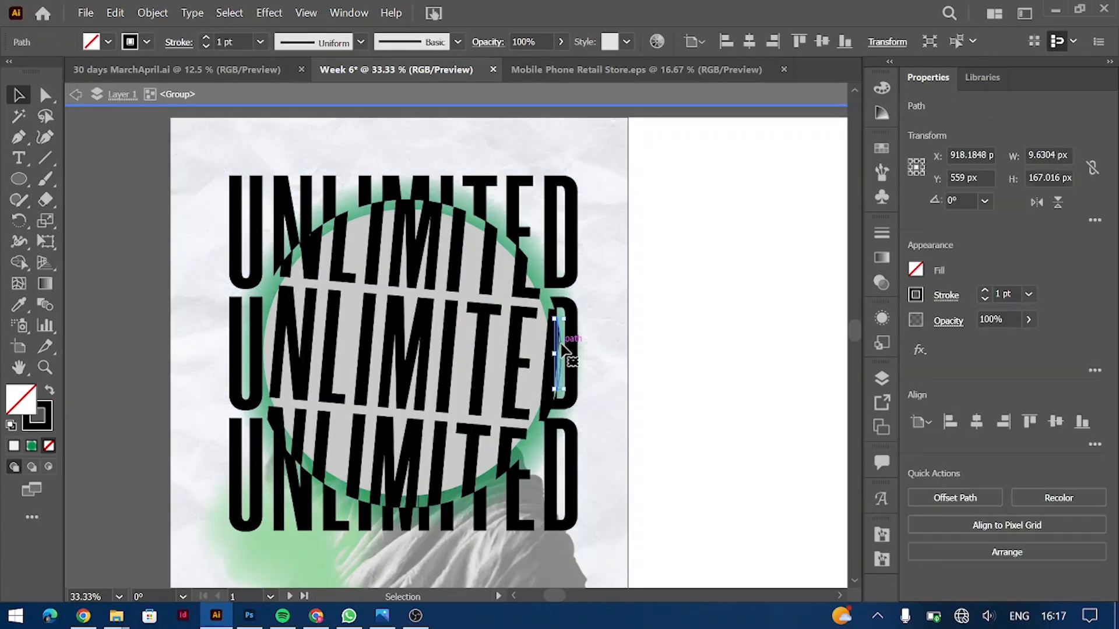
left_click_drag(571, 357, 558, 403)
left_click(422, 512)
left_click(615, 371)
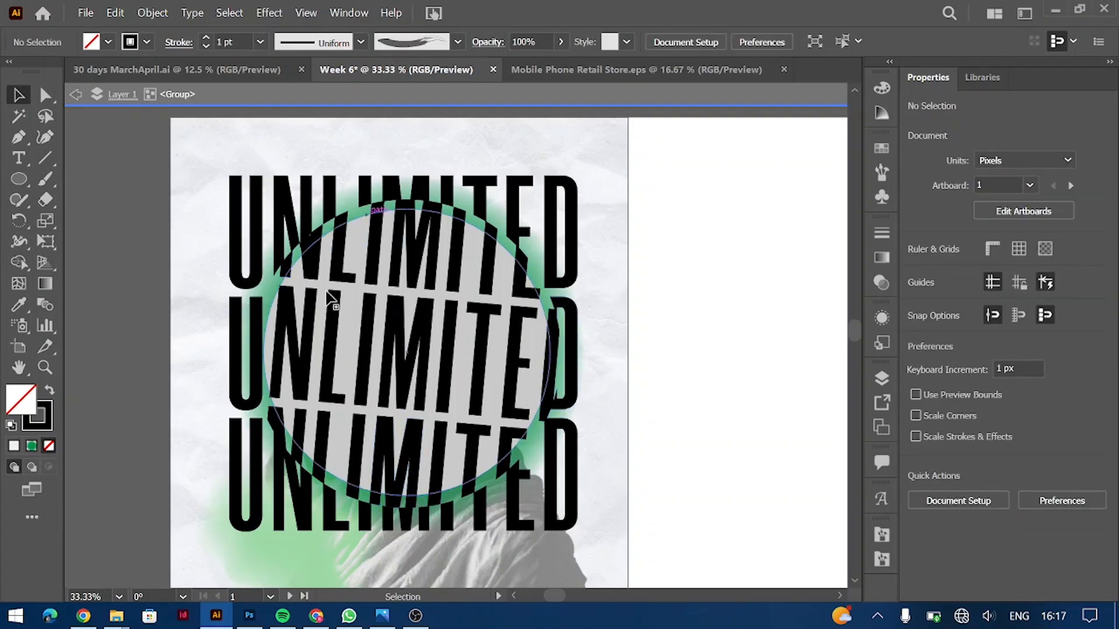
double_click(697, 313)
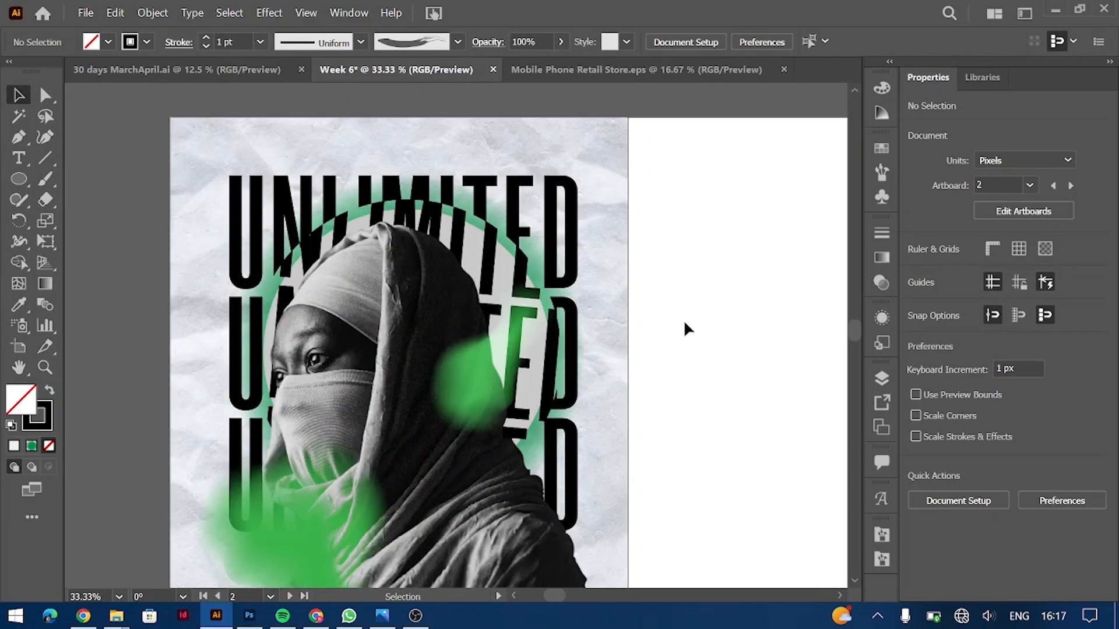
scroll(687, 327, "left", 1)
scroll(569, 349, "down", 1)
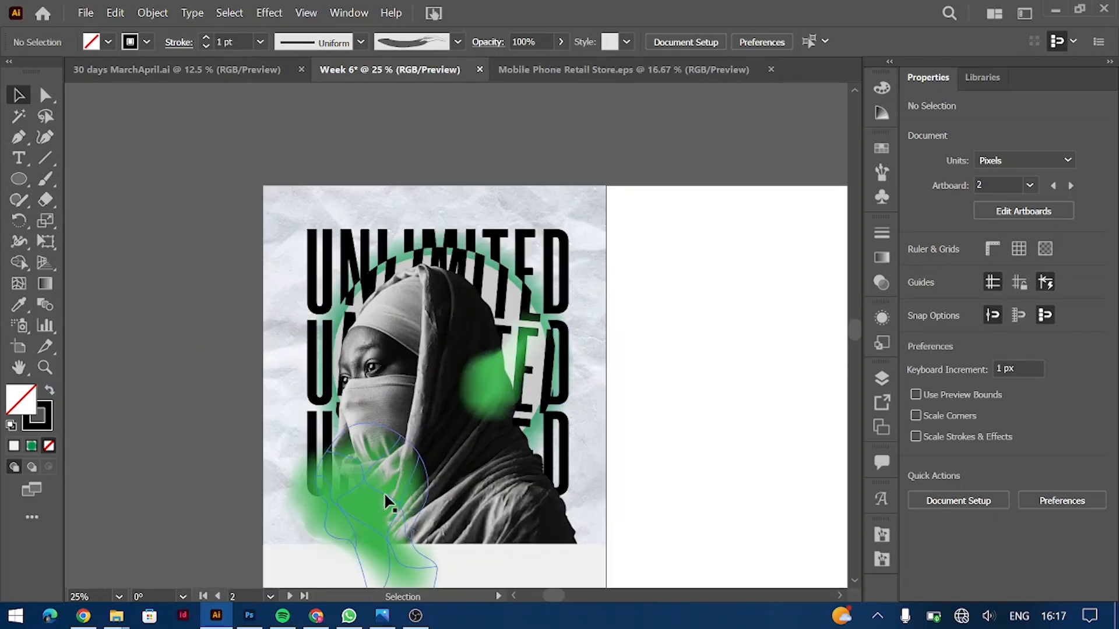
Step: Shrink the lower-left green mesh blob slightly by its corner handle
left_click(366, 484)
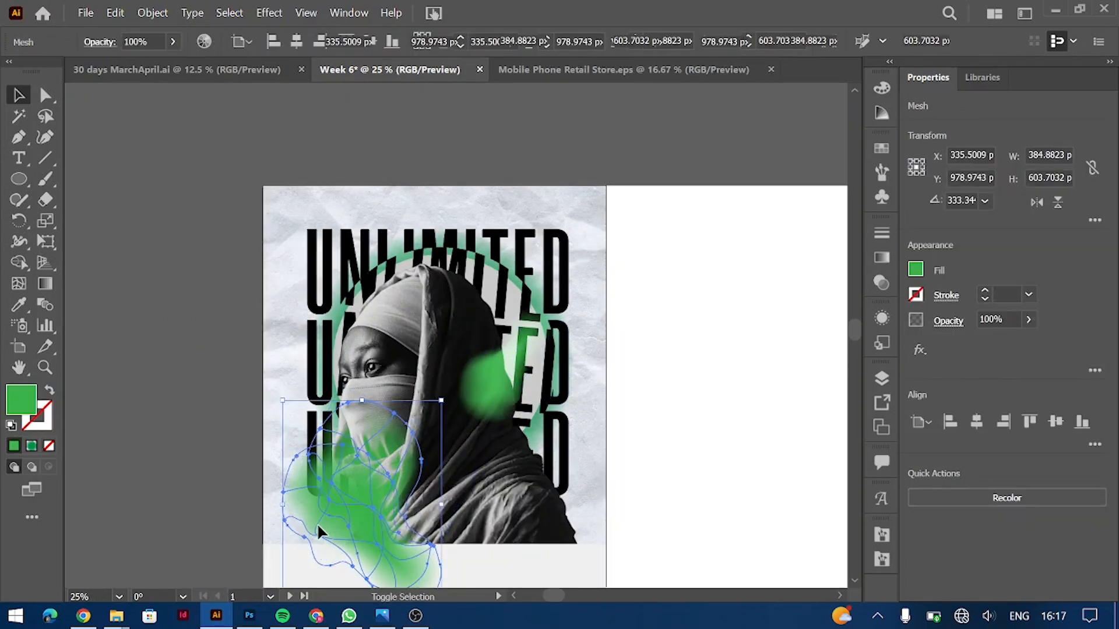
left_click_drag(354, 499, 354, 491)
scroll(355, 492, "down", 3)
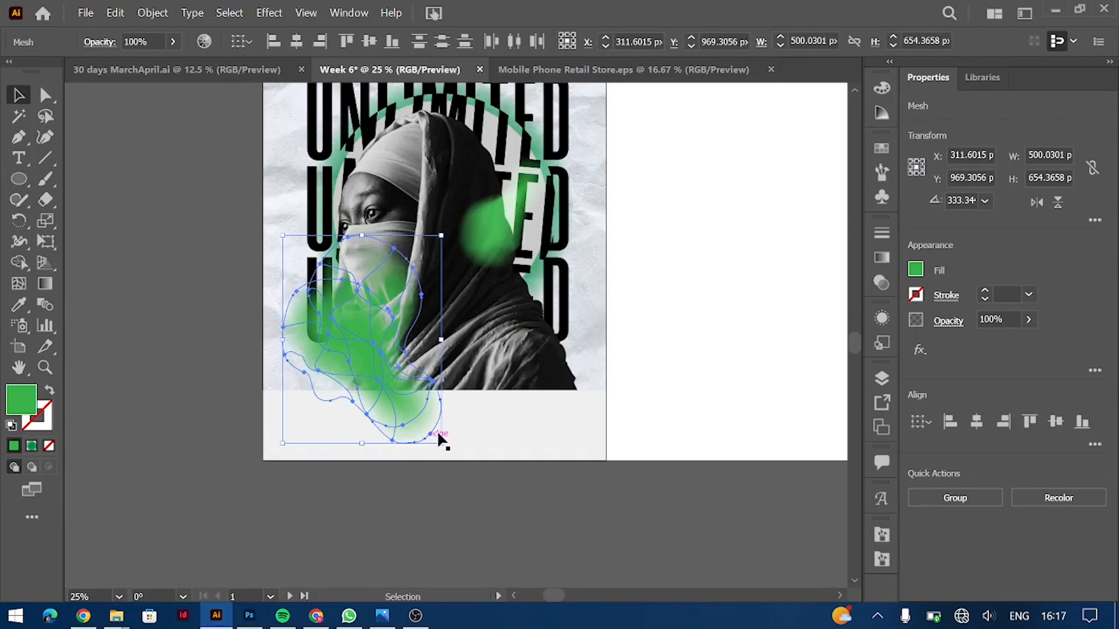
left_click_drag(441, 444, 433, 432)
left_click(673, 308)
Step: Alt-drag a copy of the green blob up to the artboard's top-left edge
scroll(673, 308, "up", 3)
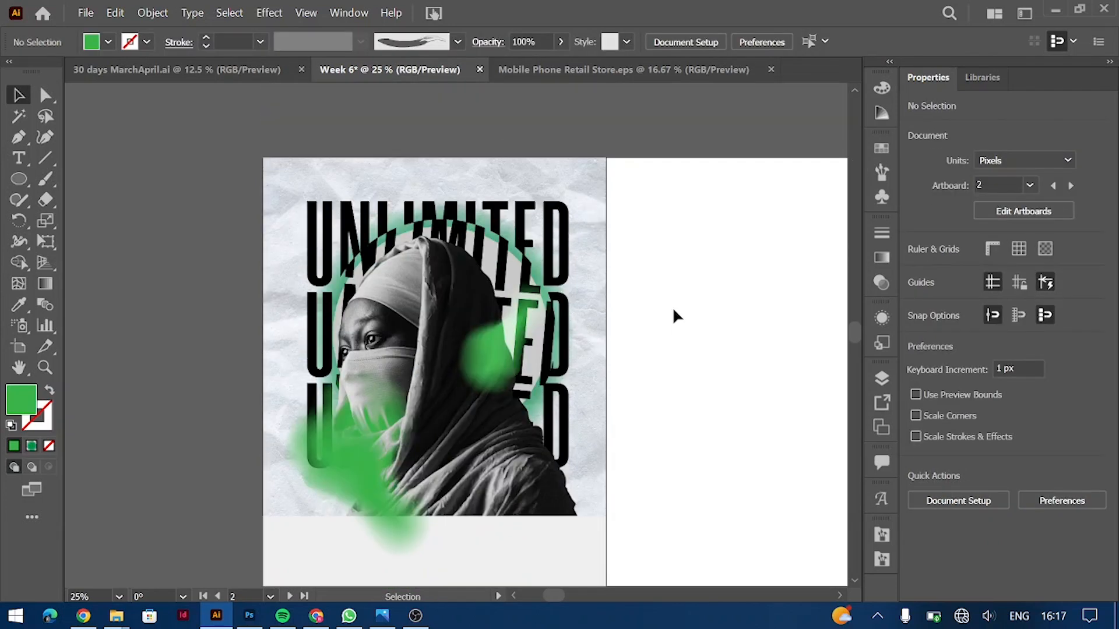
scroll(673, 308, "down", 2)
left_click_drag(494, 293, 344, 89)
left_click(672, 239)
scroll(713, 264, "up", 2)
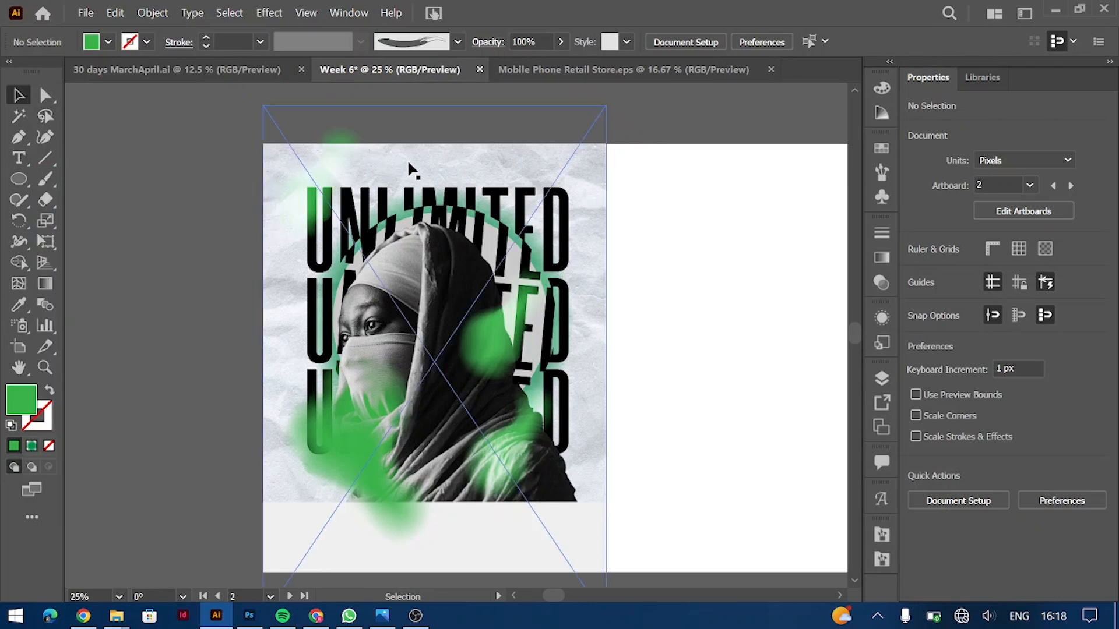
left_click(20, 159)
scroll(408, 291, "down", 1)
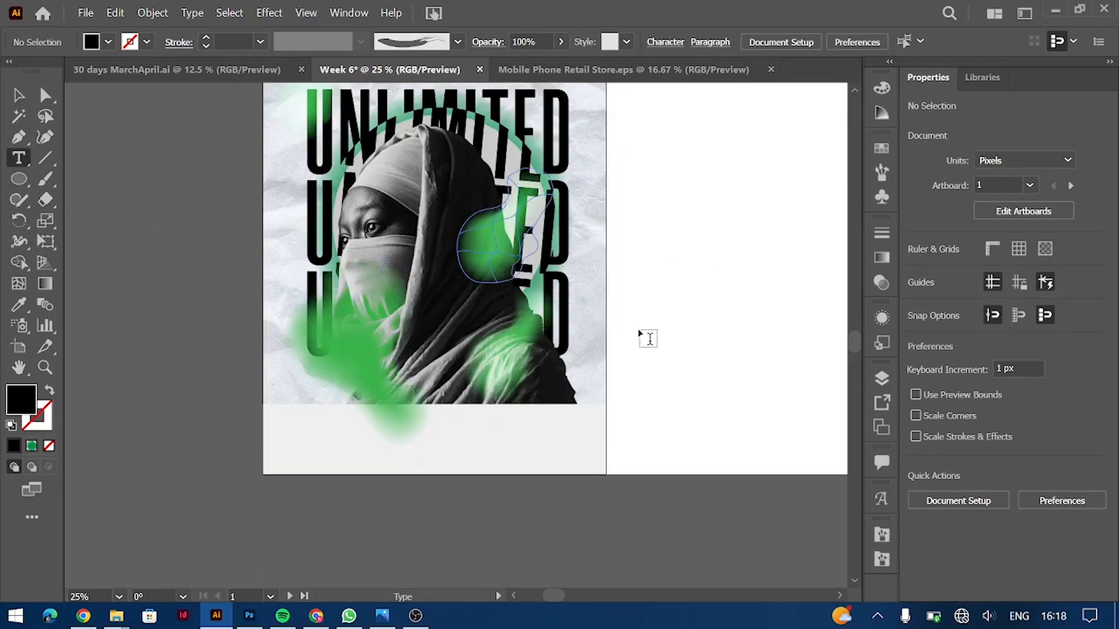
left_click(649, 317)
type("ZUBE")
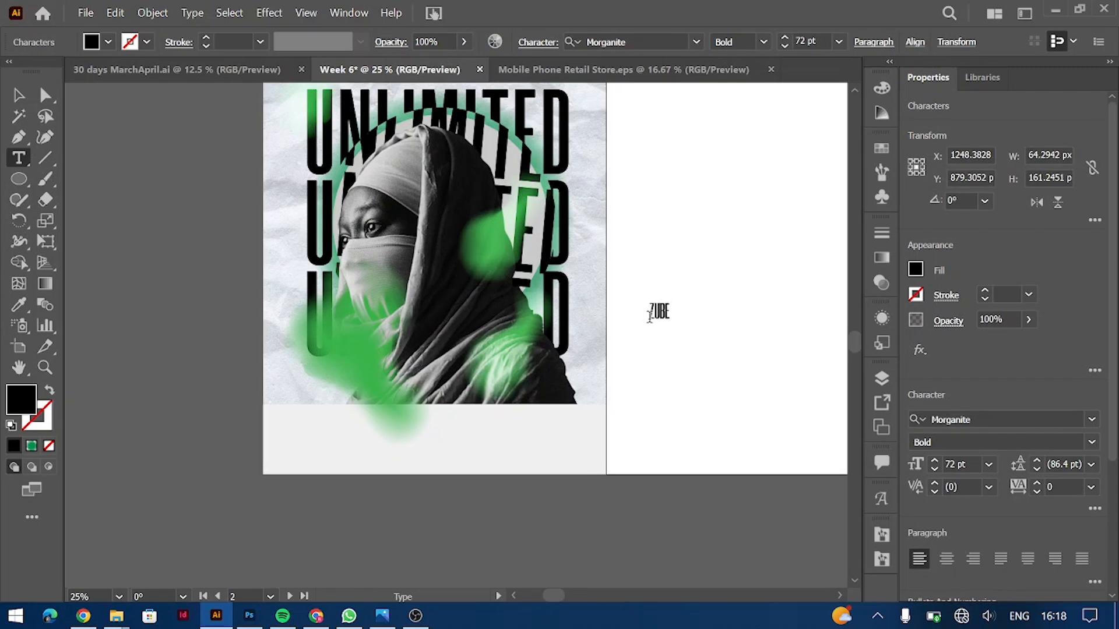
left_click(982, 460)
type("150")
key("Return")
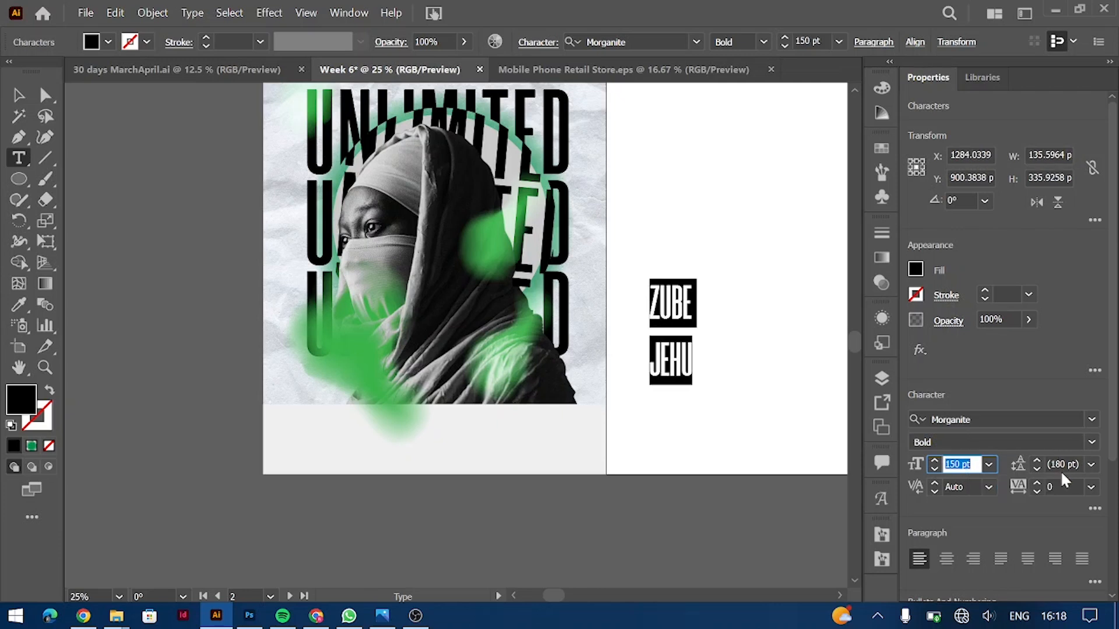
left_click(1065, 464)
scroll(1065, 464, "down", 1)
scroll(1065, 465, "down", 20)
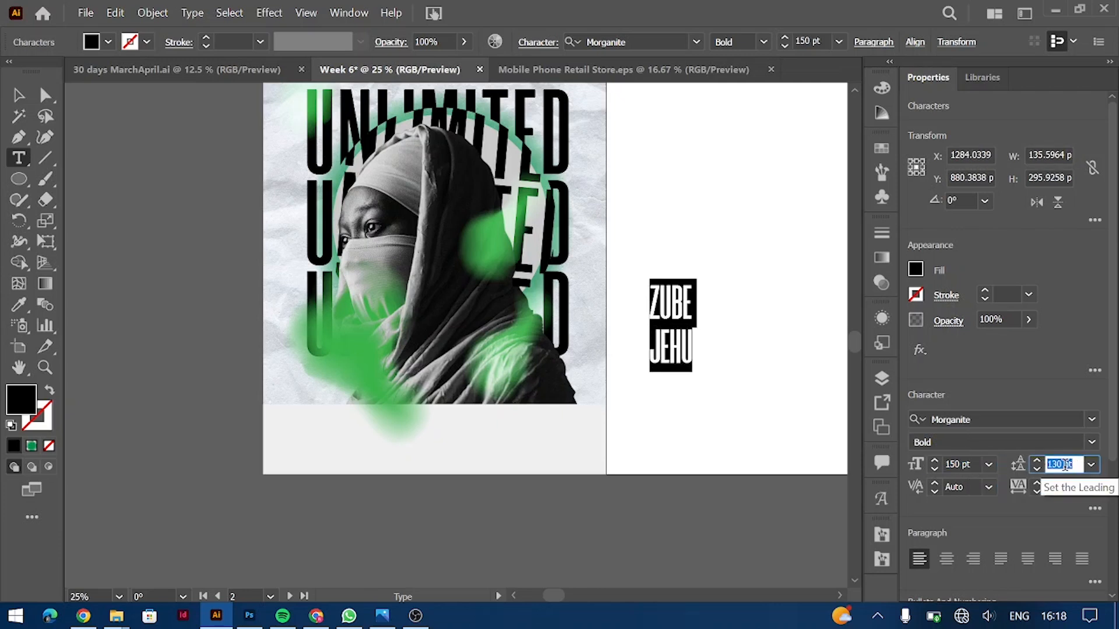
left_click(682, 347)
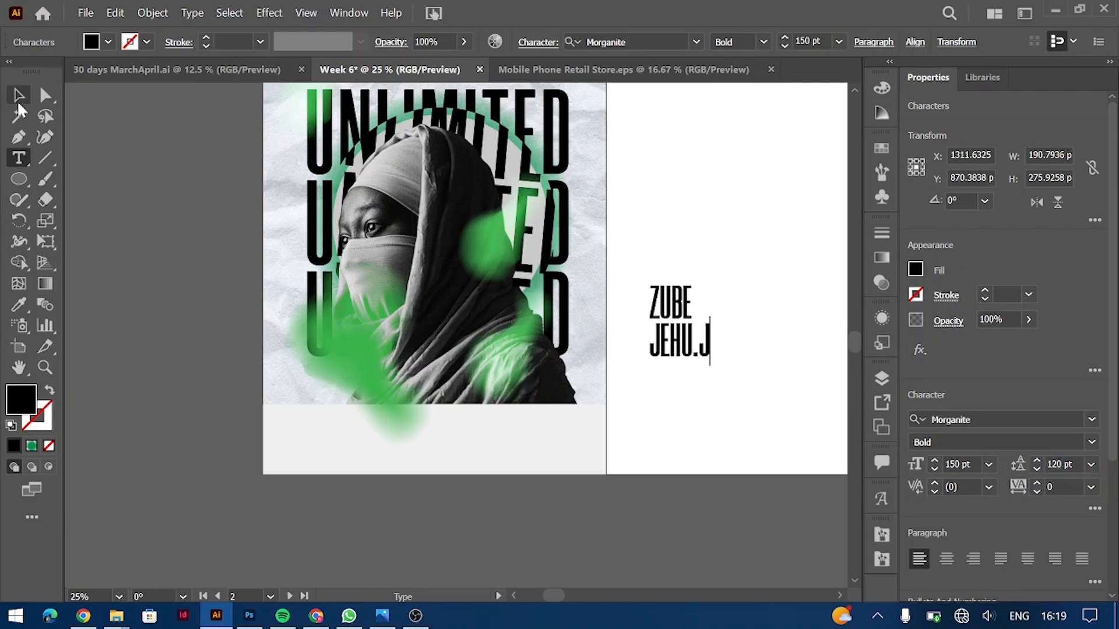
Step: Place the name text over the poster's lower-left green glow
left_click(18, 95)
left_click_drag(663, 309, 341, 288)
left_click_drag(347, 330, 343, 322)
key("ctrl+=")
key("ctrl+=")
key("ctrl+=")
double_click(422, 389)
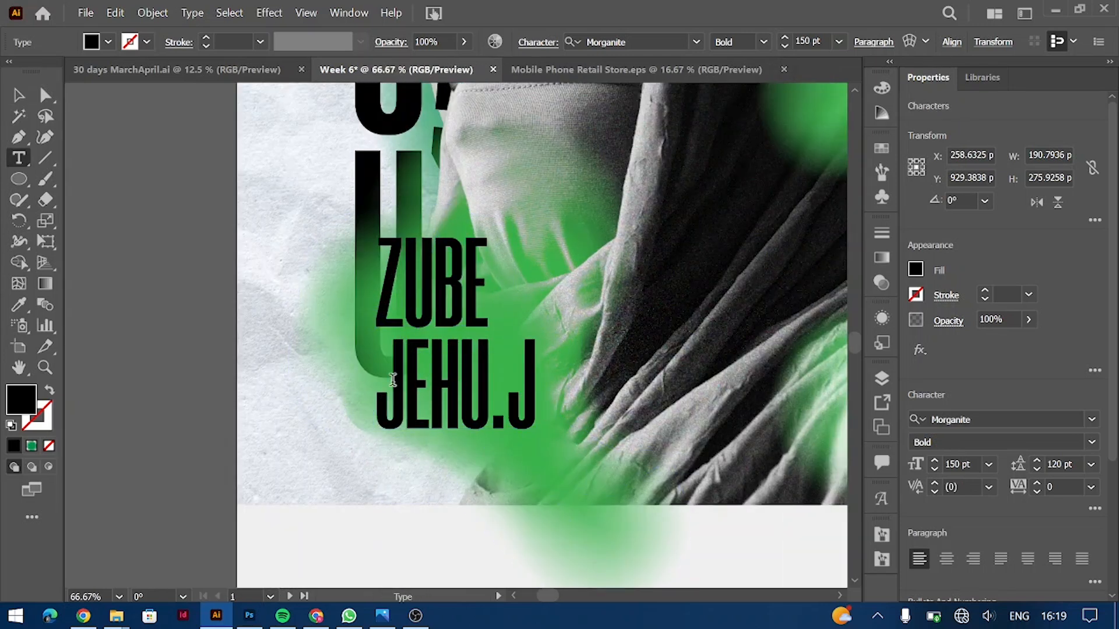
Step: Move the JEHU.J line above ZUBE in the name text
key("shift+End")
key("ctrl+c")
key("BackSpace")
key("BackSpace")
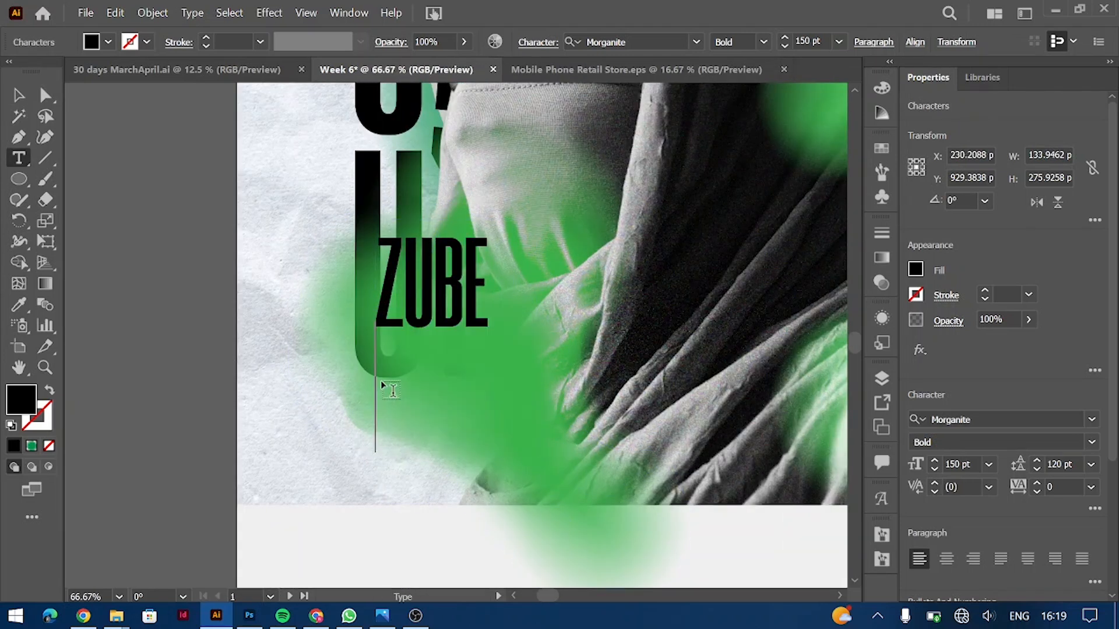
key("ctrl+v")
key("Return")
key("Escape")
Step: Scale the name text down slightly and make it white
left_click_drag(469, 445, 457, 437)
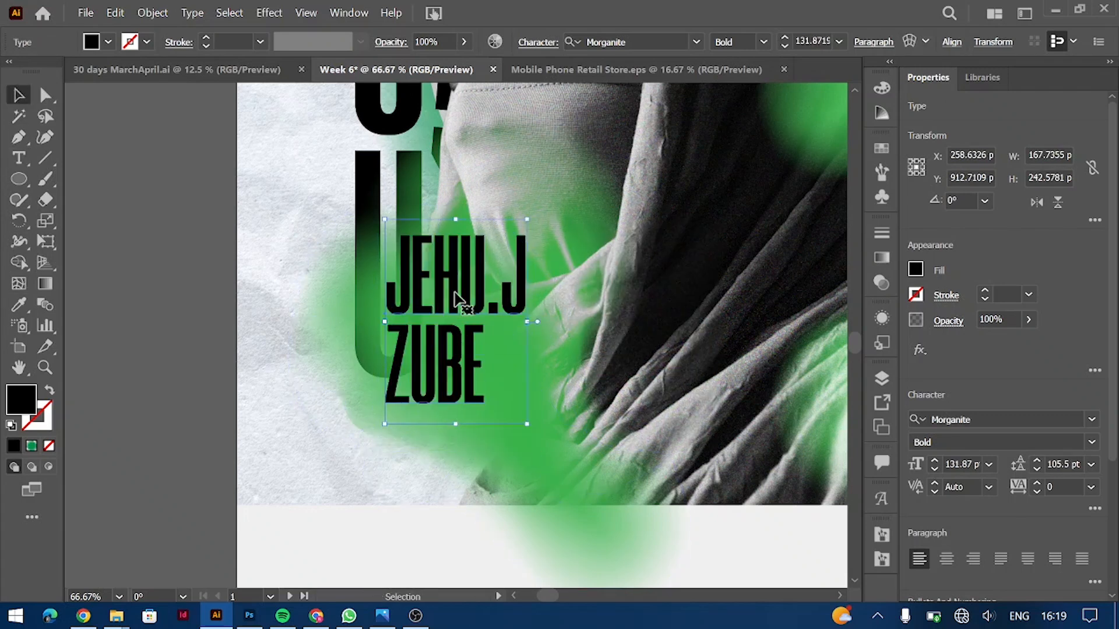
left_click(917, 269)
left_click(742, 338)
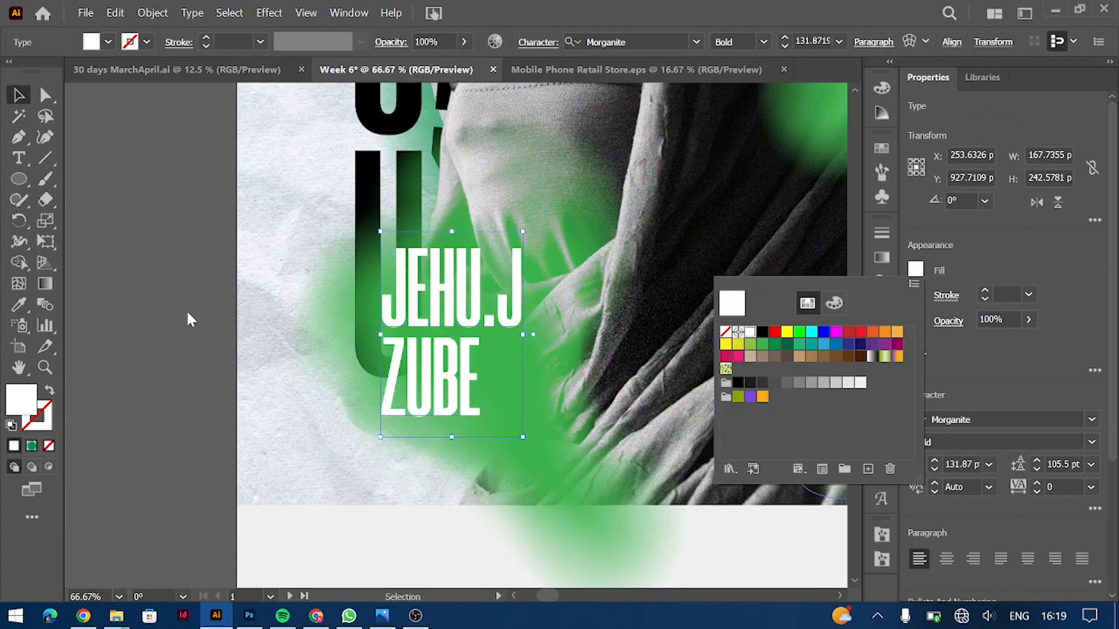
key("Escape")
key("ctrl+minus")
key("ctrl+minus")
key("ctrl+shift+a")
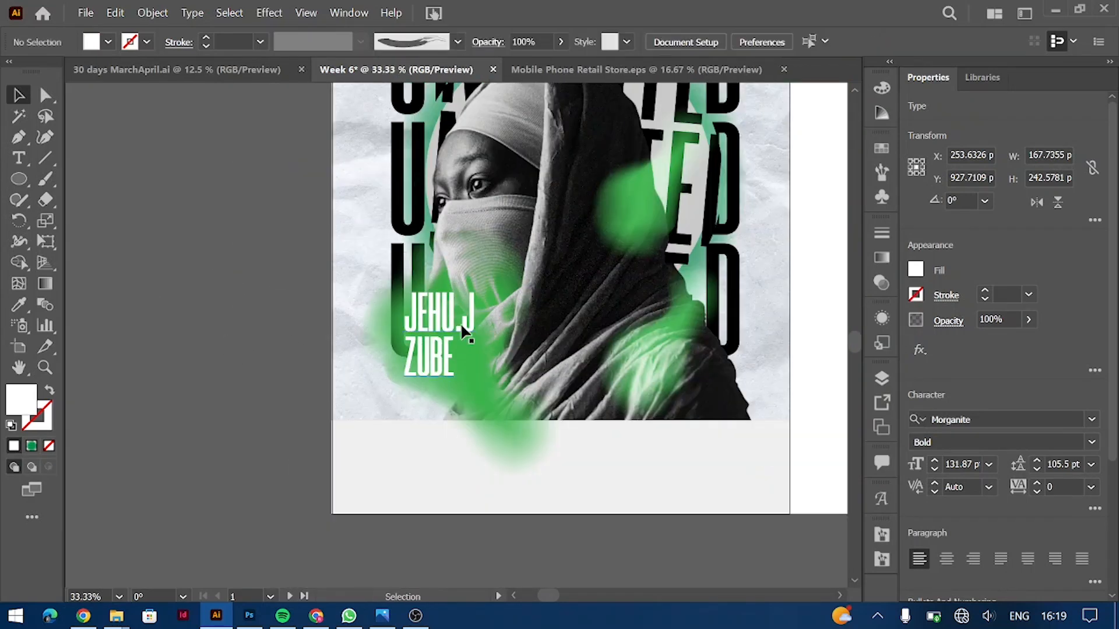
double_click(438, 331)
left_click_drag(475, 314, 481, 378)
key("BackSpace")
key("Escape")
Step: Retype the duplicated name as SPECIAL GUEST and set it to 48 pt
triple_click(481, 377)
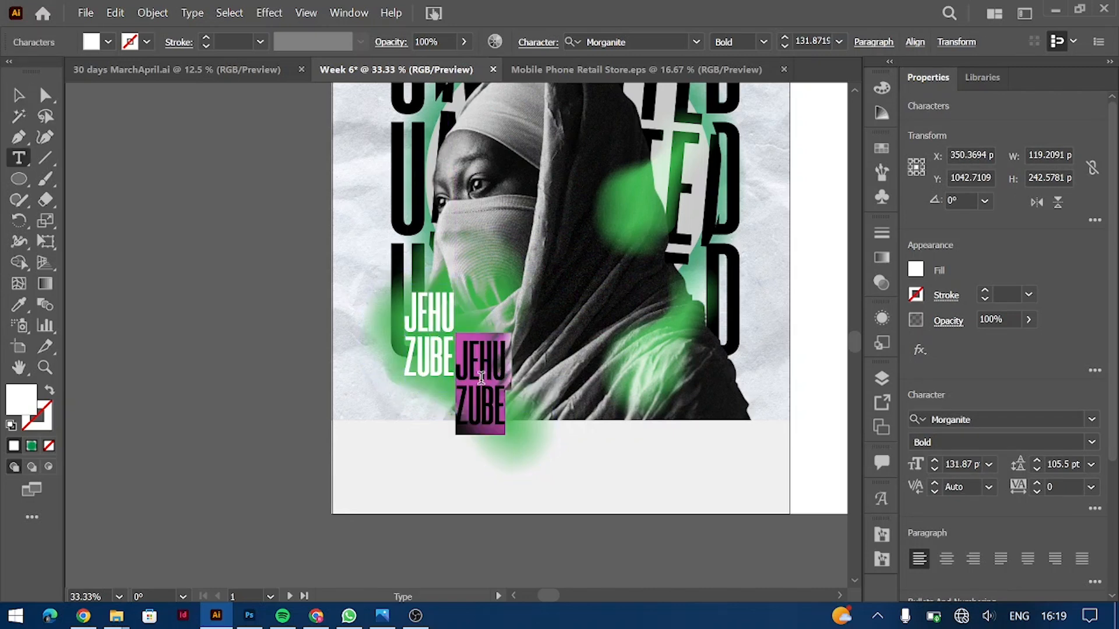
type("SPECIAL GUEST")
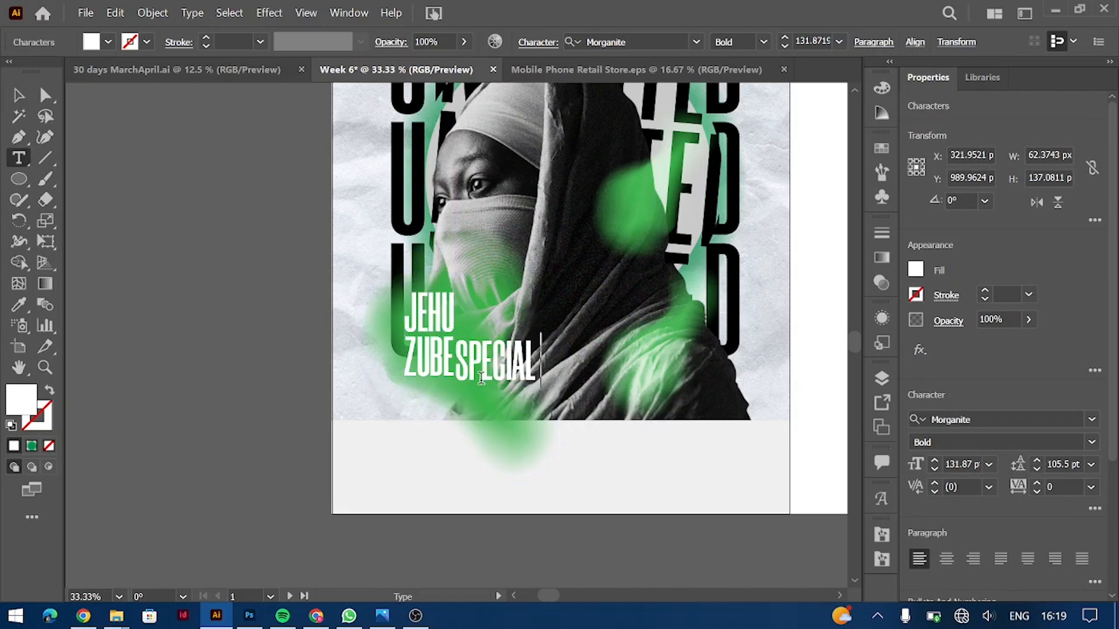
key("ctrl+a")
left_click(990, 464)
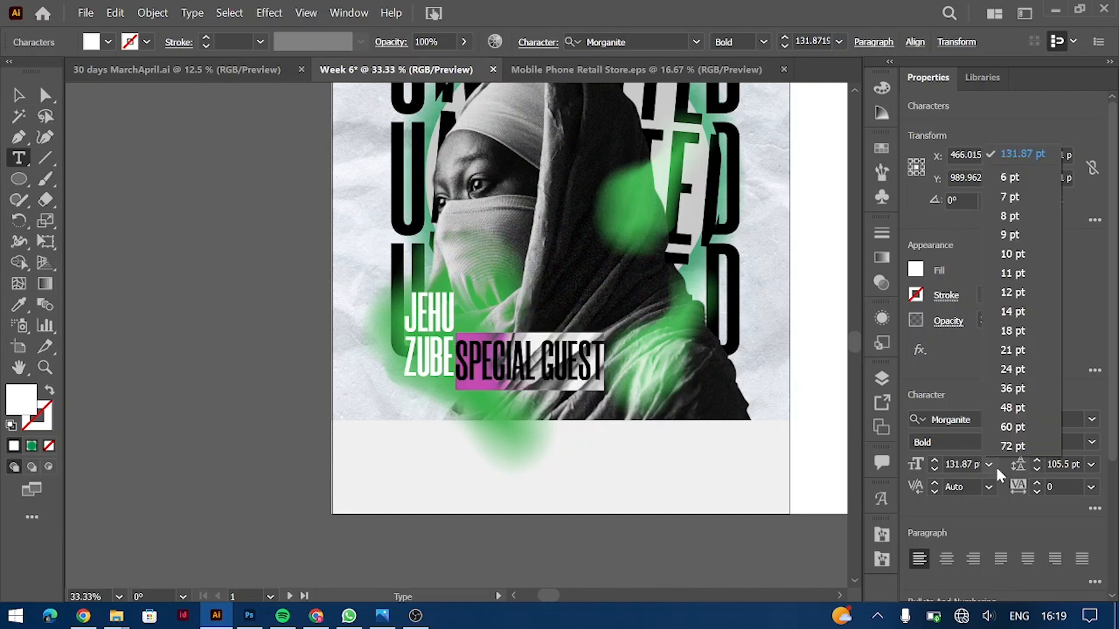
left_click(1003, 396)
Step: Move SPECIAL GUEST beside ZUBE and break it onto two lines
left_click(8, 96)
left_click_drag(479, 376, 475, 341)
key("ctrl+equal")
key("ctrl+equal")
double_click(466, 333)
key("Return")
Step: Tighten the SPECIAL GUEST leading to 40 pt
key("ctrl+a")
key("alt+Up")
key("alt+Up")
key("alt+Up")
key("alt+Up")
key("alt+Up")
key("alt+Up")
key("alt+Up")
key("alt+Up")
key("alt+Up")
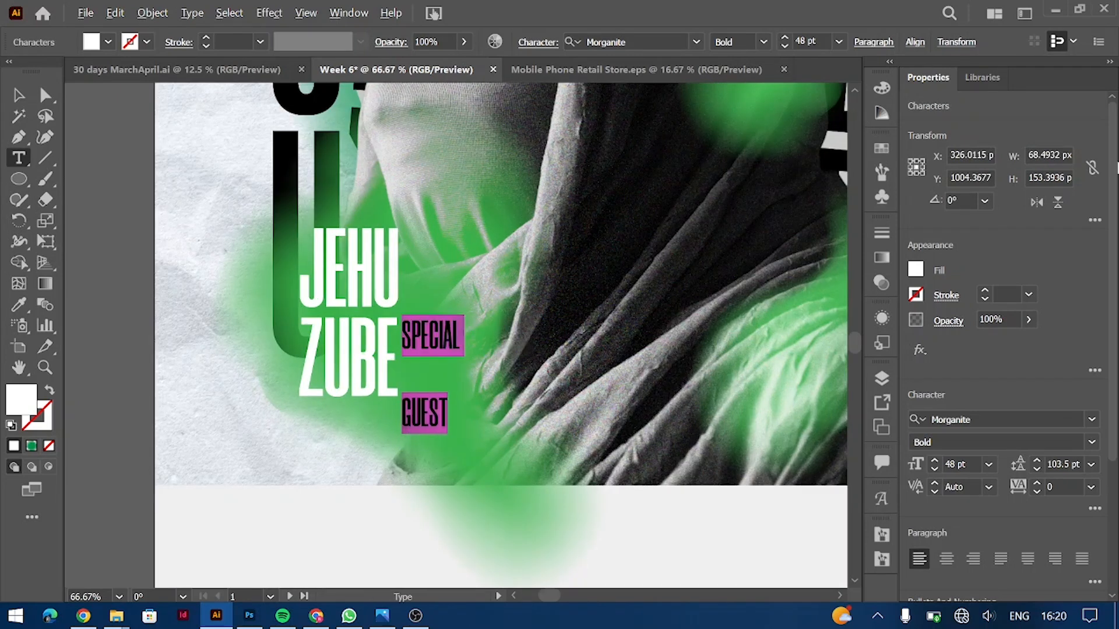
left_click(1059, 464)
type("84")
key("Return")
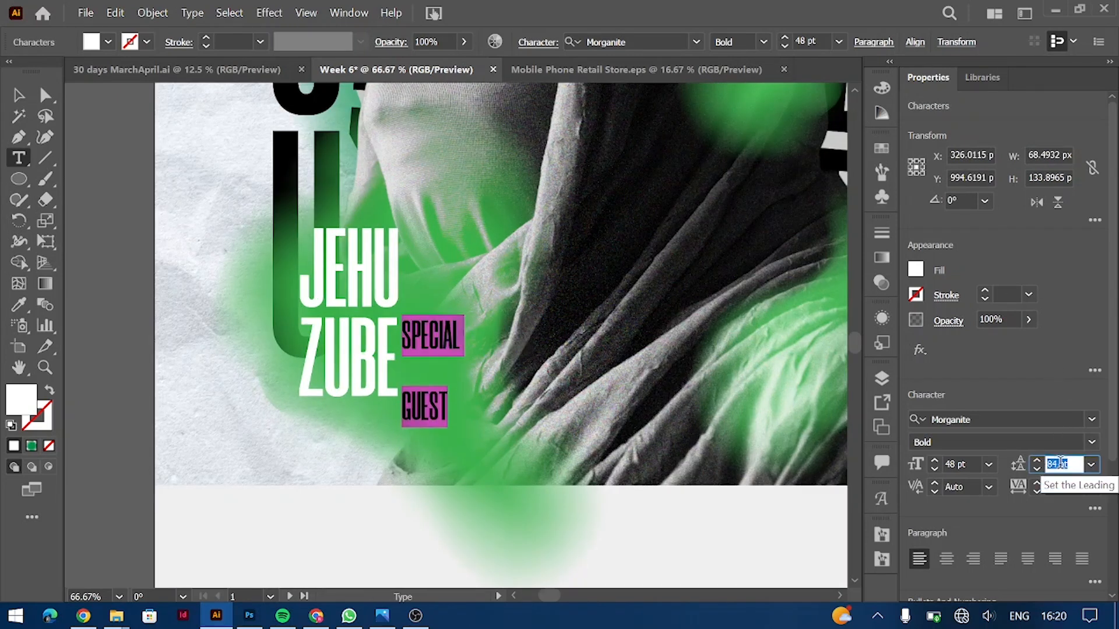
key("Down")
key("Down")
type("40")
key("Return")
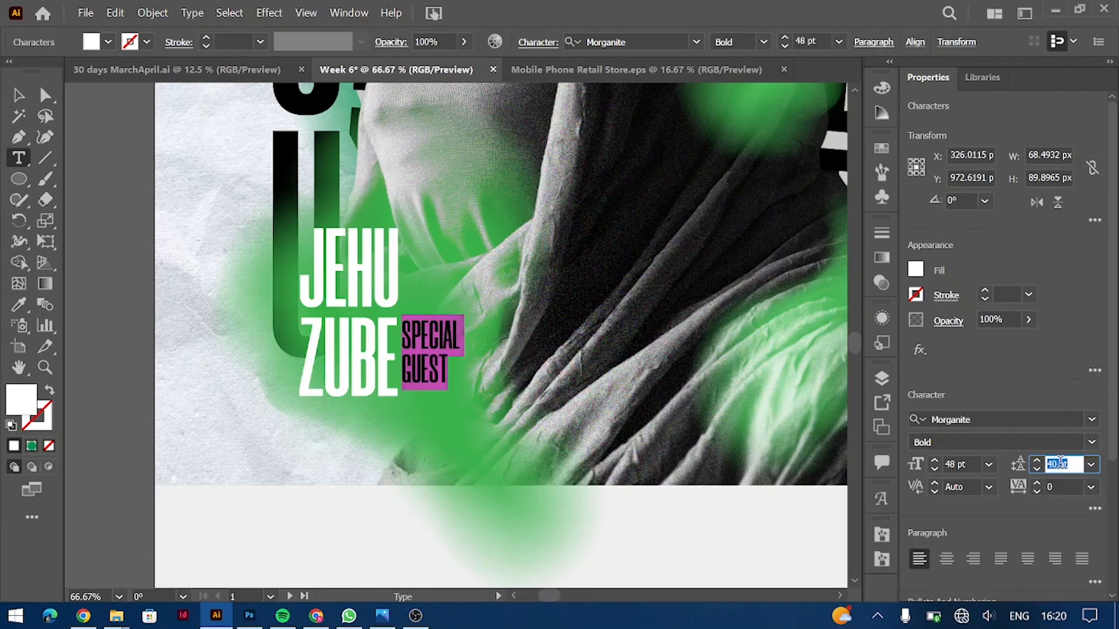
Step: Set the SPECIAL GUEST label to the Book weight and deselect it
left_click(1092, 444)
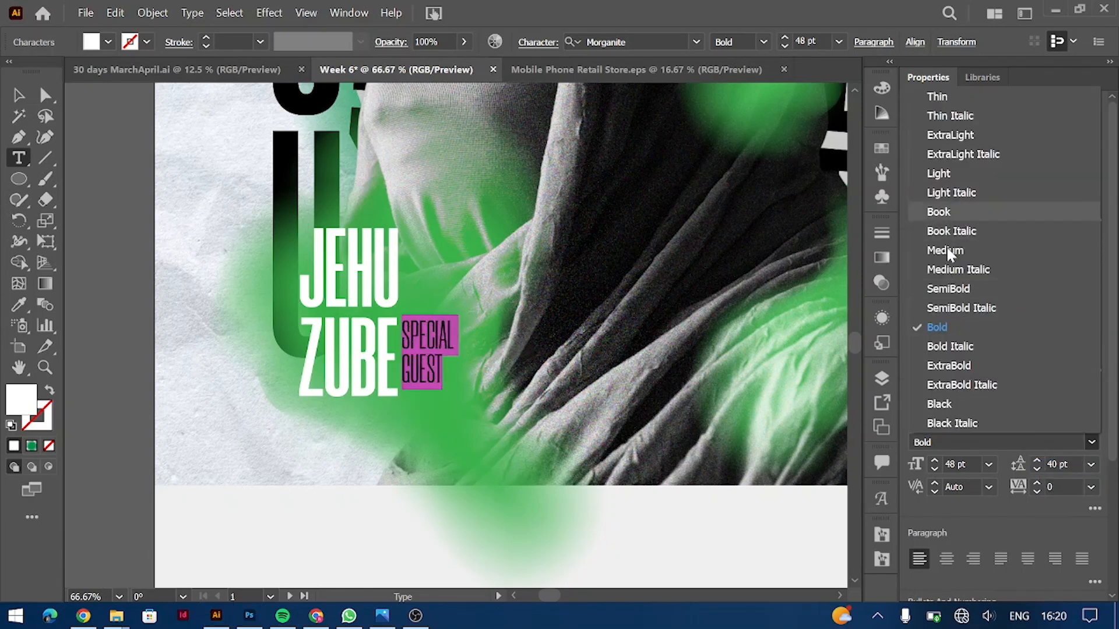
left_click(965, 212)
left_click(19, 95)
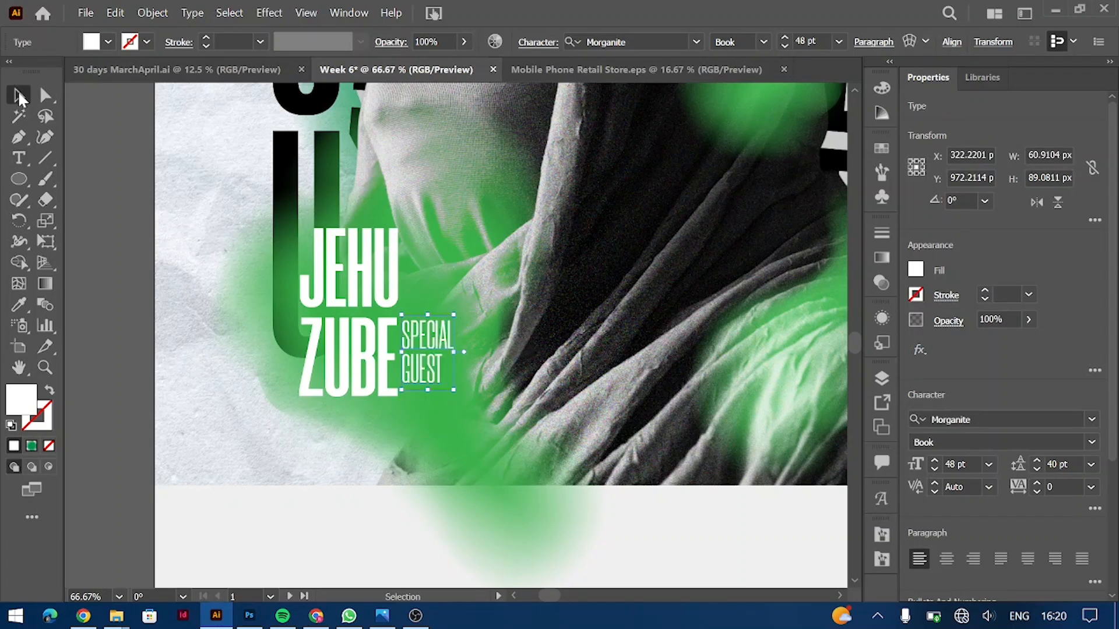
key("ctrl+minus")
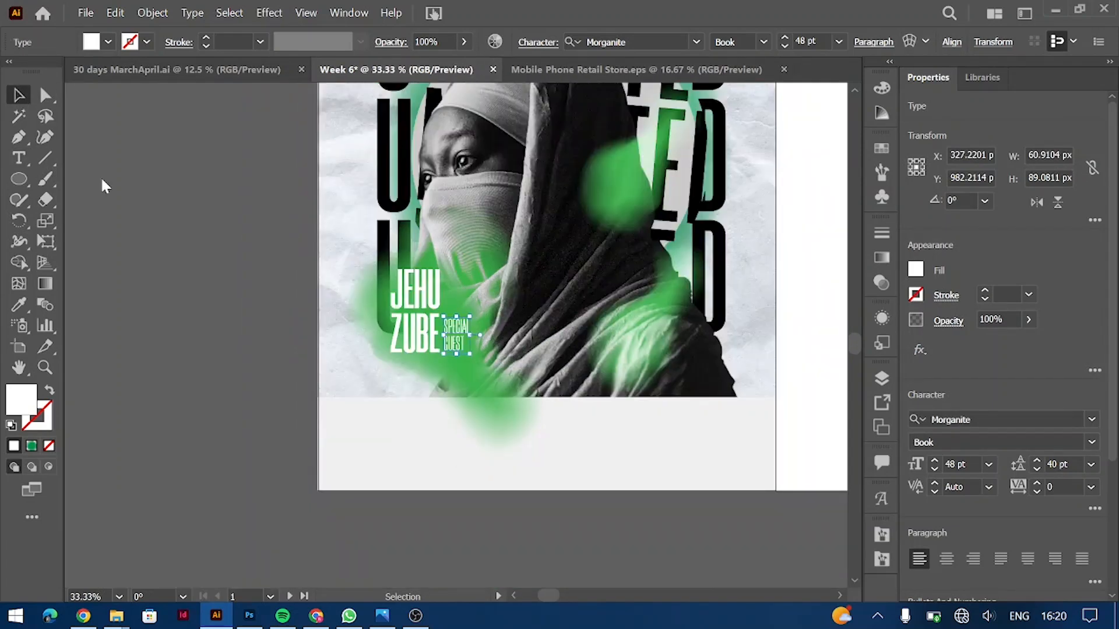
left_click(327, 293)
scroll(326, 293, "down", 1)
Step: Drag a copy of the name down toward the bottom band and make it black
left_click_drag(280, 335, 254, 493)
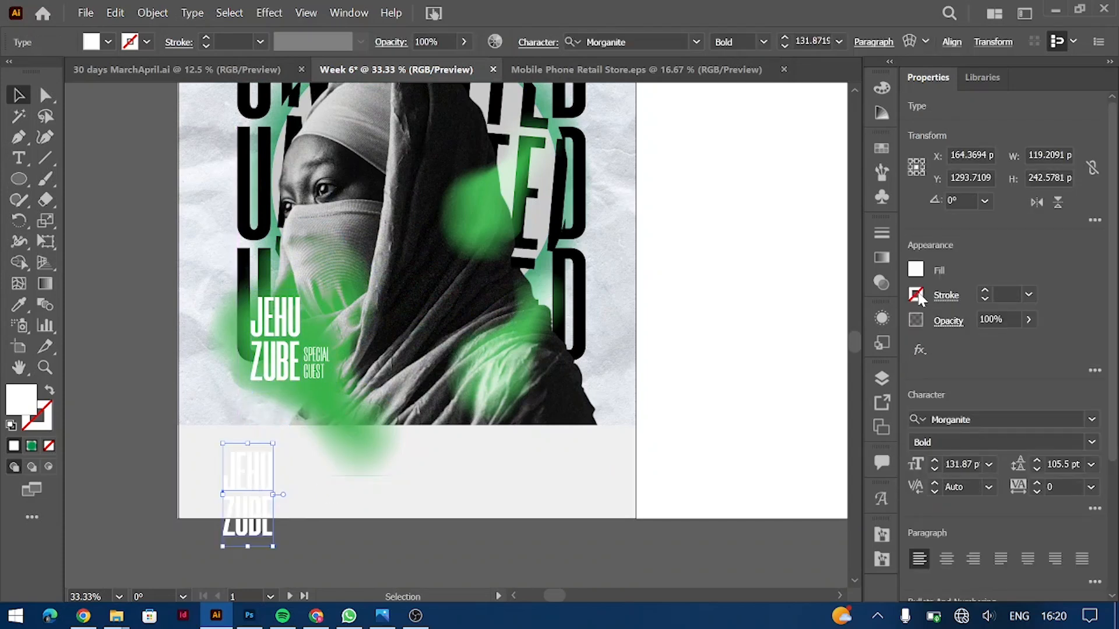
left_click(915, 269)
left_click(762, 332)
Step: Retype the copy as MARCH 28-APRIL 29 at 72 pt and move it into the lower band
double_click(256, 466)
key("ctrl+a")
type("MARCH")
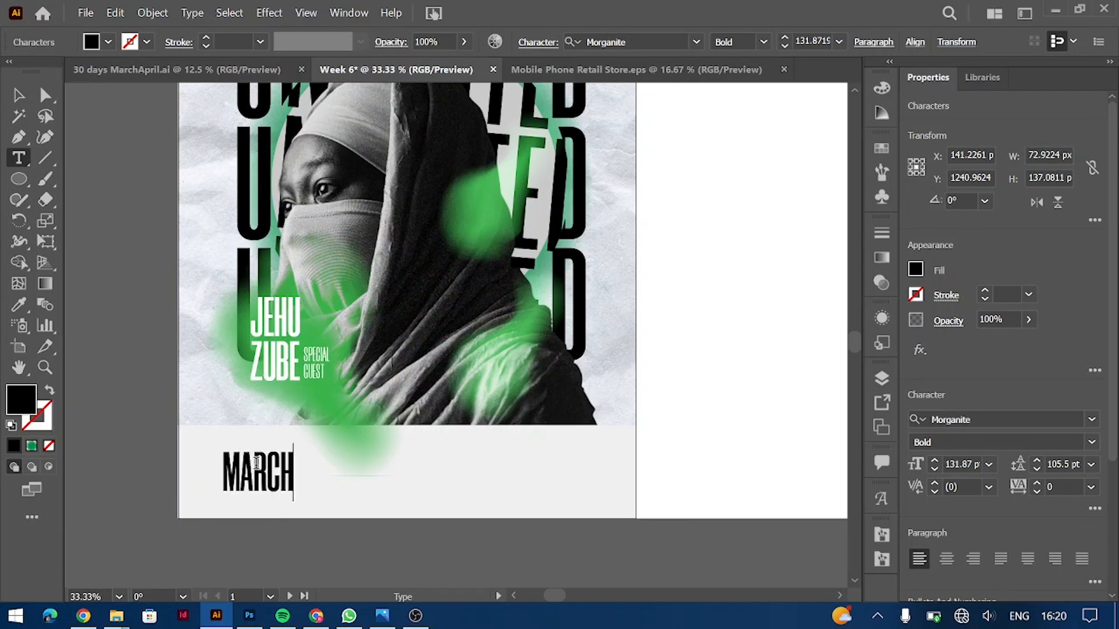
type(" 28-APRIL 29")
key("ctrl+a")
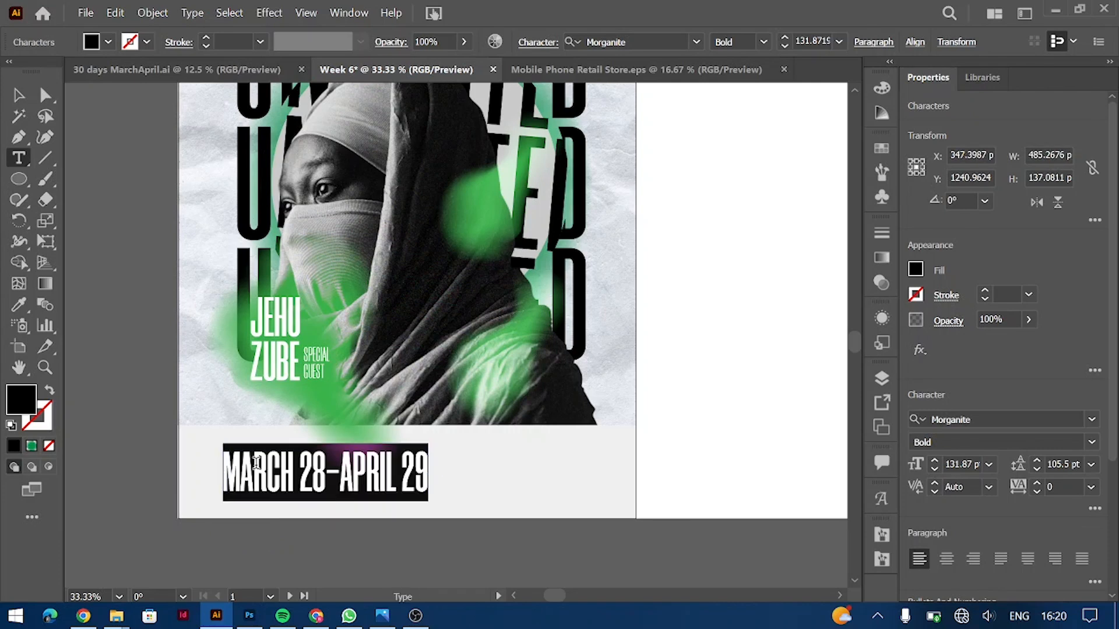
left_click(989, 465)
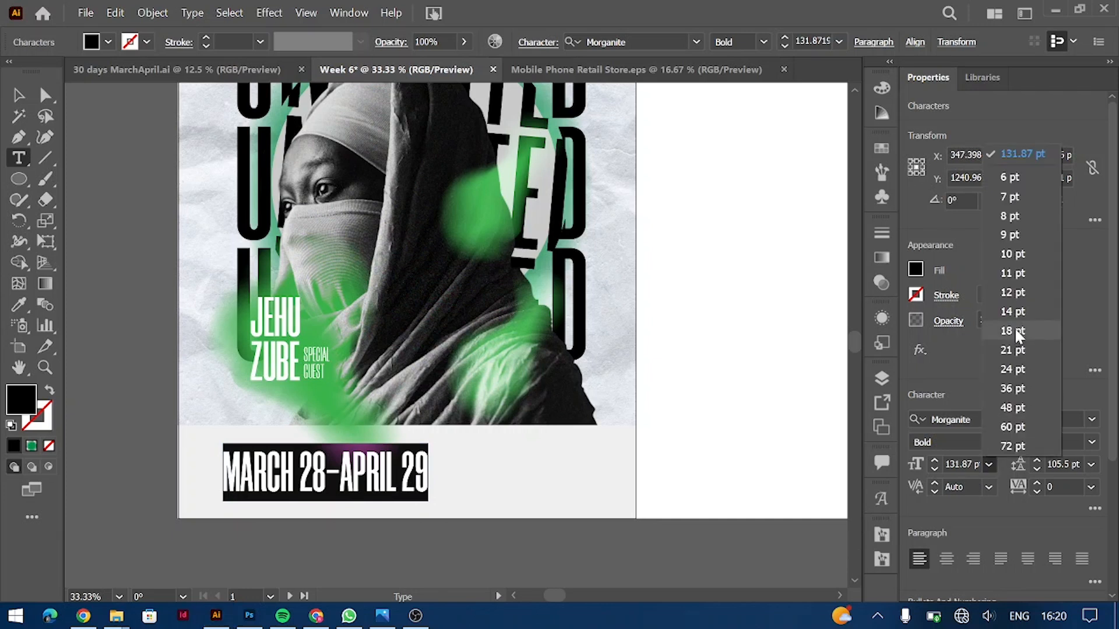
left_click(1012, 445)
key("Escape")
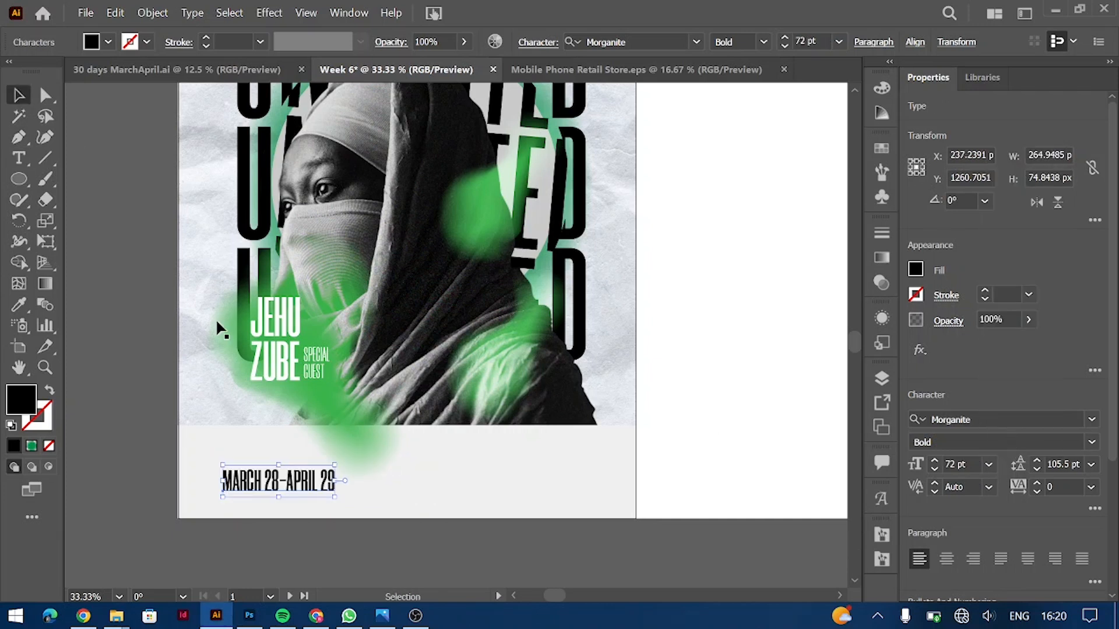
left_click_drag(300, 481, 476, 476)
Step: Retype the copied date as LEARN THE ESSENTIALS OF LIFE AND STYLE
triple_click(472, 470)
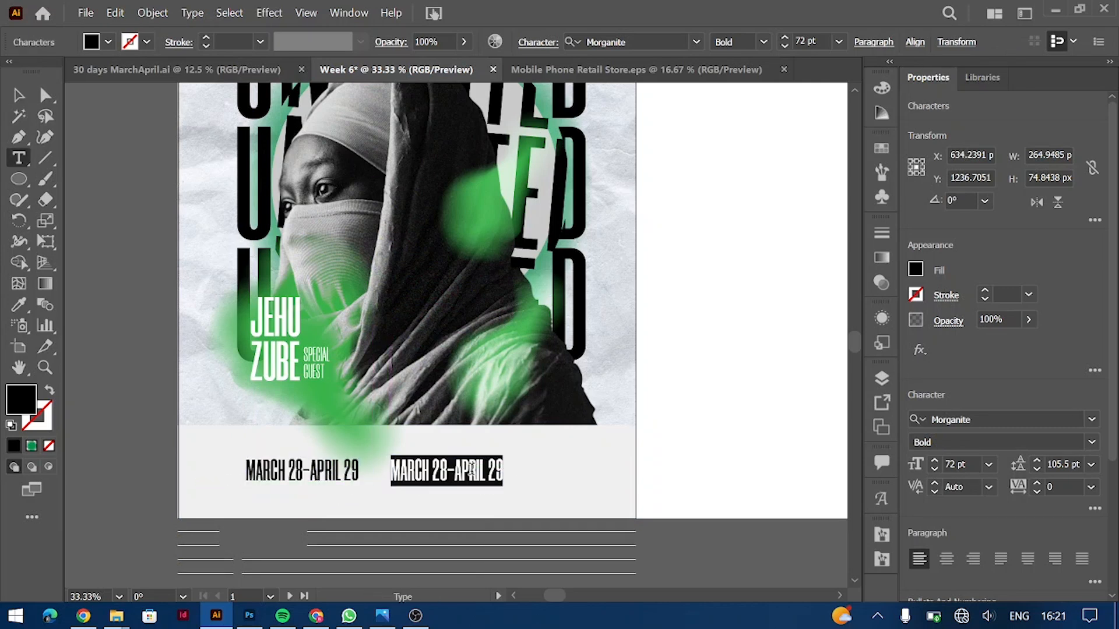
type("LEARN THE ESSENTIALS OF LU")
type("FE")
key("BackSpace")
key("BackSpace")
key("BackSpace")
type("IFE AN")
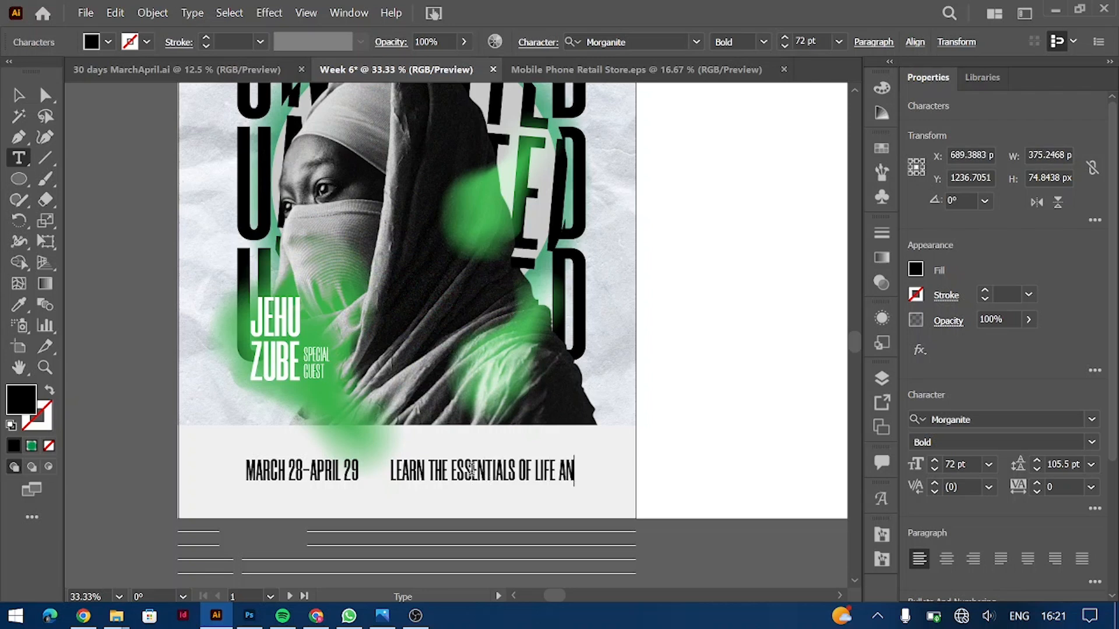
type("D S")
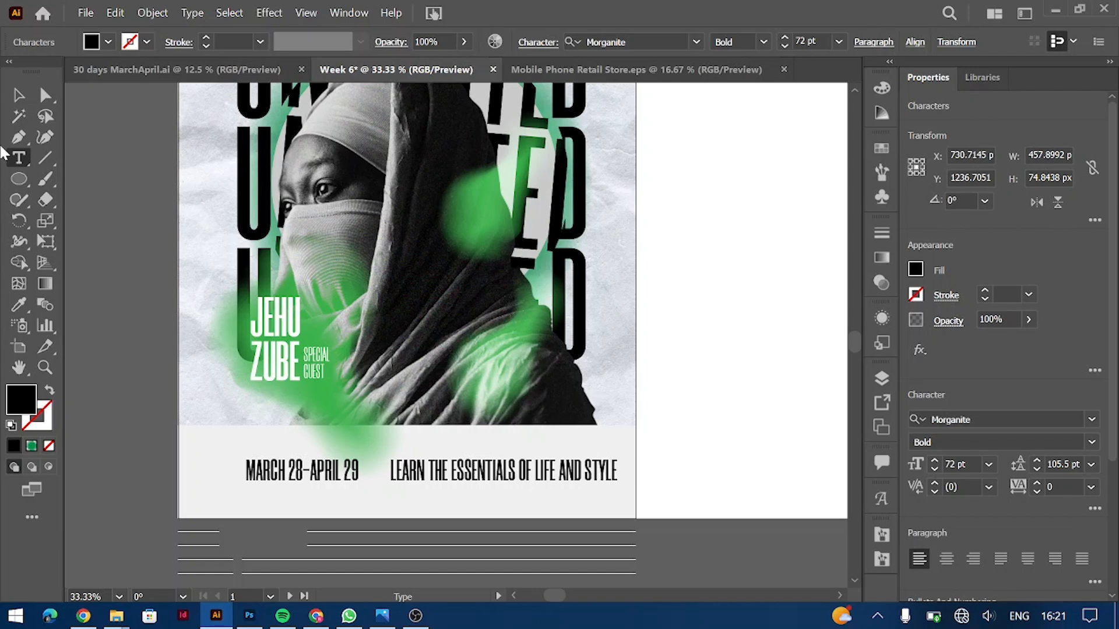
type("TYLE")
key("Escape")
Step: Reposition the date and trim the first line to LEARN THE ESSENTIALS OF
left_click_drag(374, 473, 355, 477)
left_click_drag(449, 480, 437, 480)
double_click(448, 470)
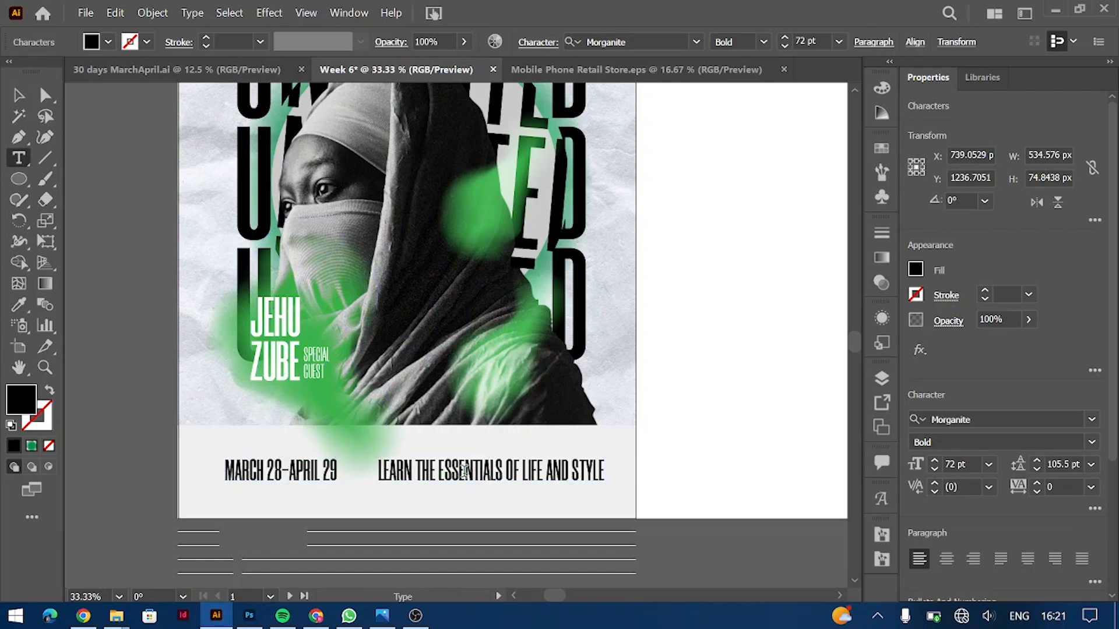
left_click(522, 469)
key("shift+End")
key("BackSpace")
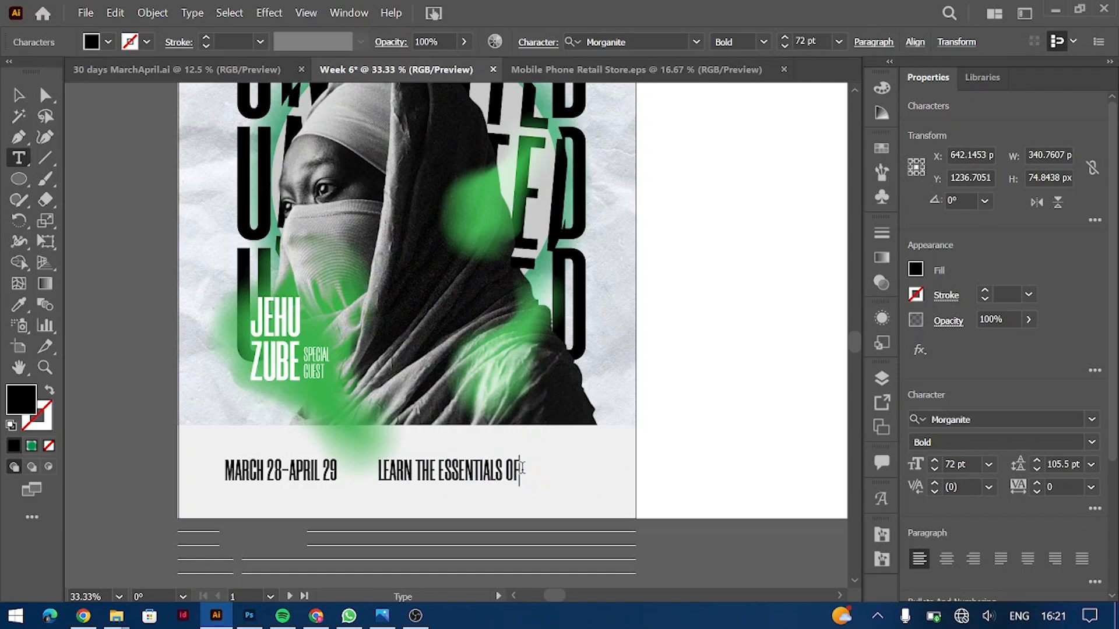
left_click(19, 98)
left_click_drag(492, 475, 534, 455)
Step: Duplicate the LEARN line below it and retype the copy as LIFE AND STYLE
mouse_move(535, 462)
left_mouse_down()
mouse_move(535, 492)
mouse_move(507, 491)
mouse_move(588, 496)
mouse_move(560, 483)
mouse_move(539, 447)
mouse_move(568, 452)
mouse_move(517, 452)
left_mouse_up()
double_click(524, 483)
key("ctrl+a")
type("LIFE AND STYLE")
left_click(19, 95)
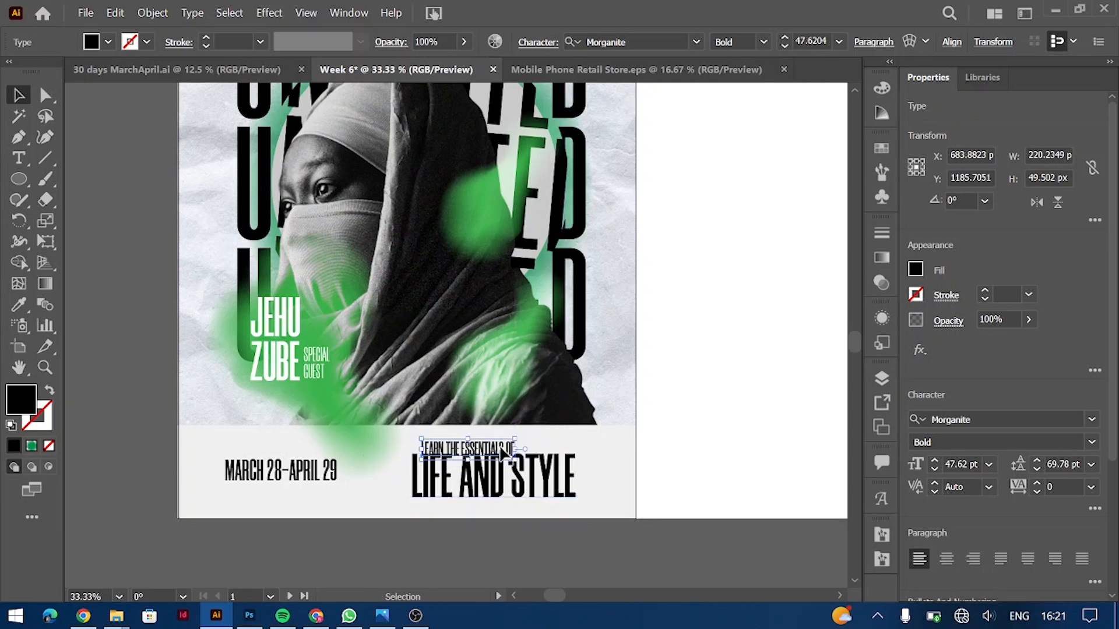
Step: Align LEARN THE ESSENTIALS OF over LIFE AND STYLE in Morganite Light with 180 tracking
left_click(498, 441)
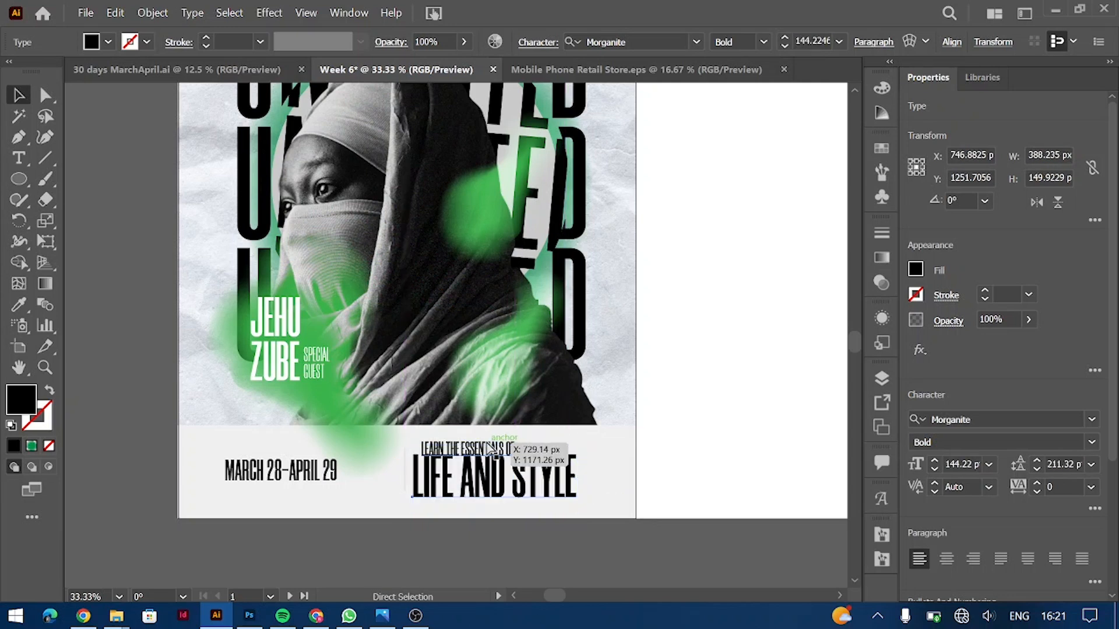
key("ctrl+1")
left_click_drag(418, 236, 395, 221)
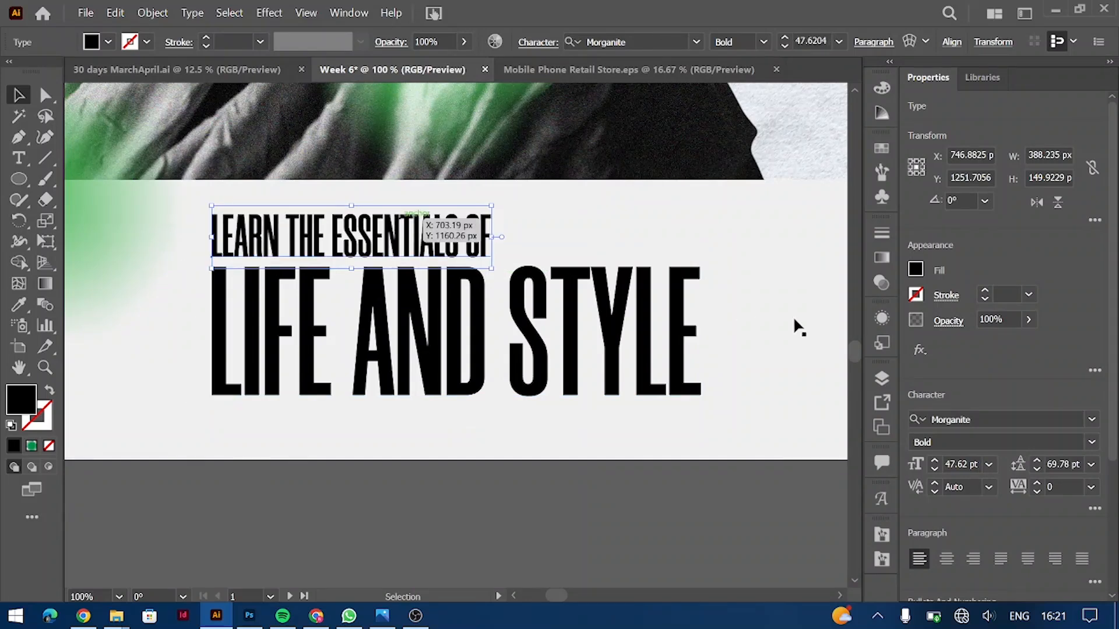
left_click(1091, 442)
left_click(987, 171)
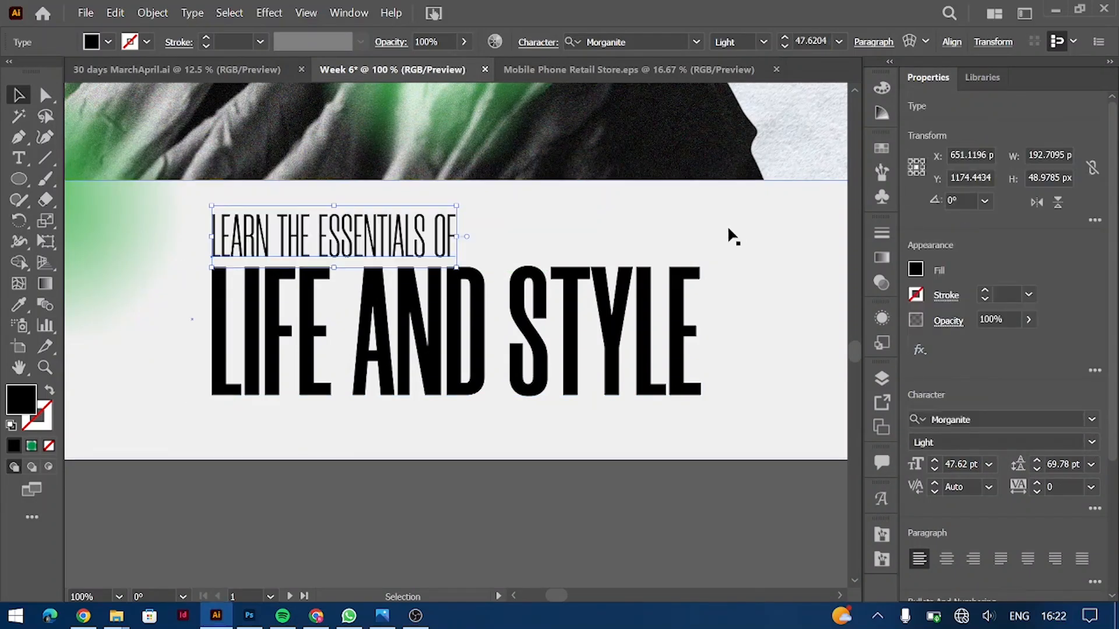
left_click(1059, 485)
scroll(1059, 485, "up", 18)
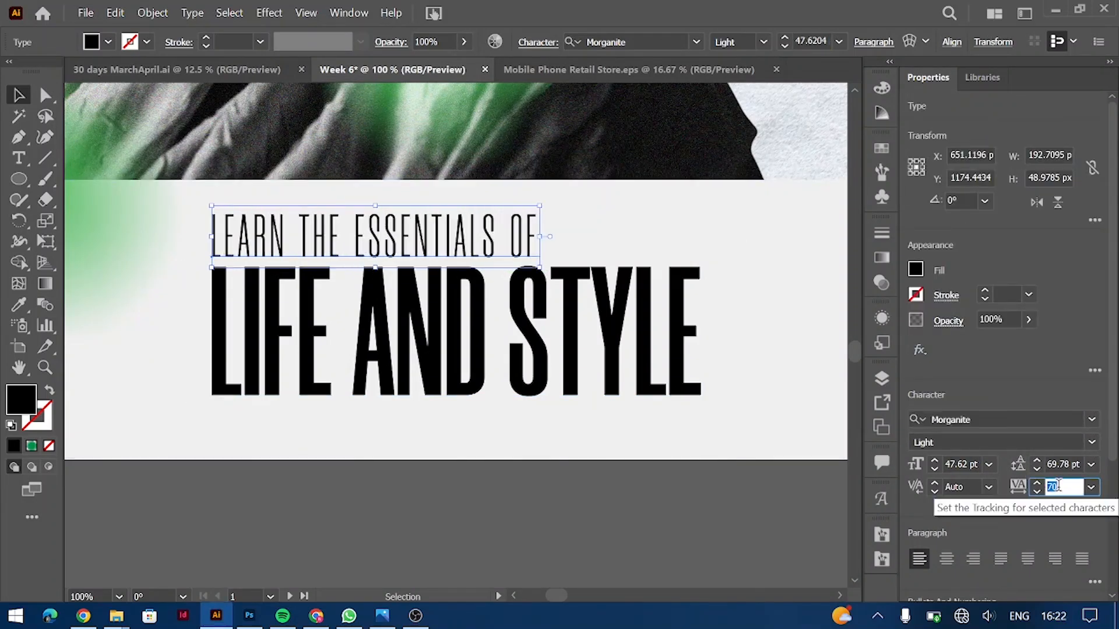
left_click(623, 492)
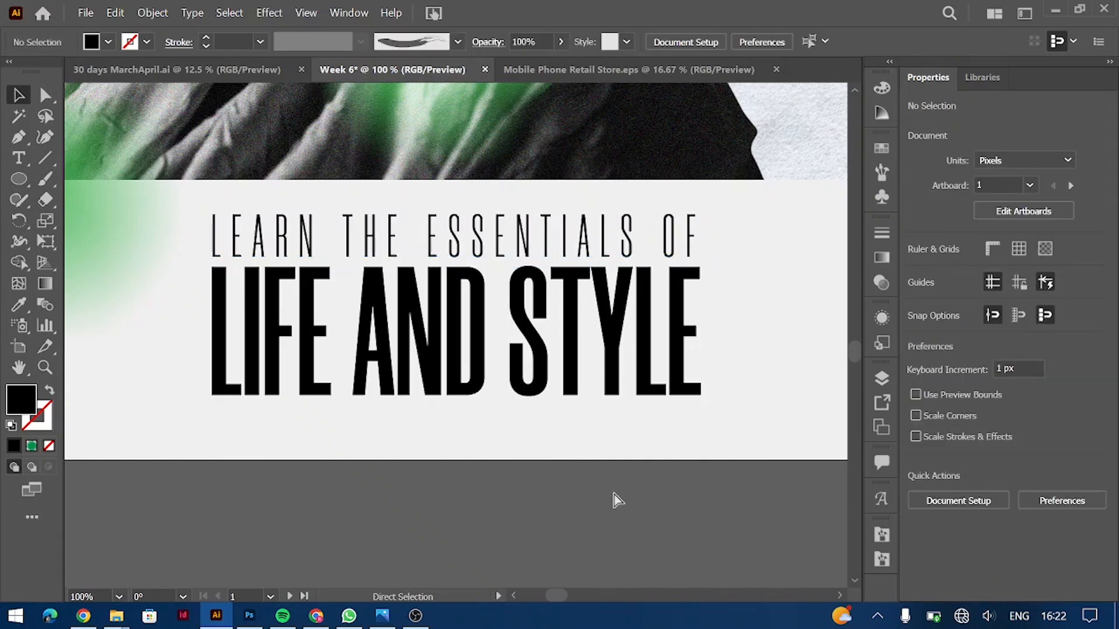
key("ctrl+minus")
key("ctrl+minus")
key("ctrl+minus")
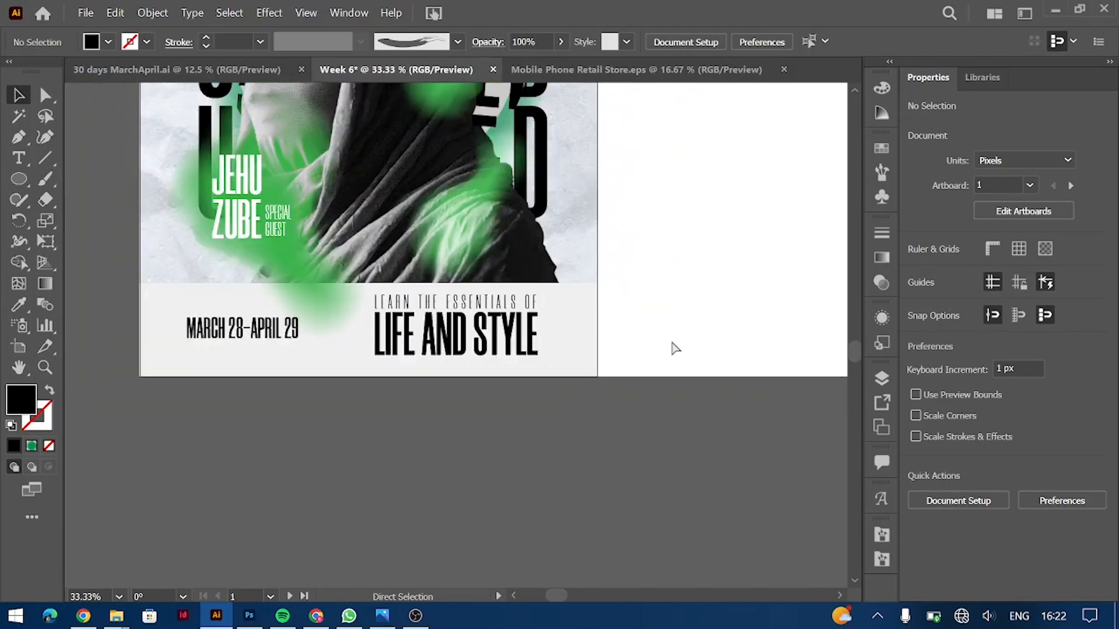
Step: Nudge the UNLIMITED lettering group slightly up
key("ctrl+minus")
left_click(323, 335)
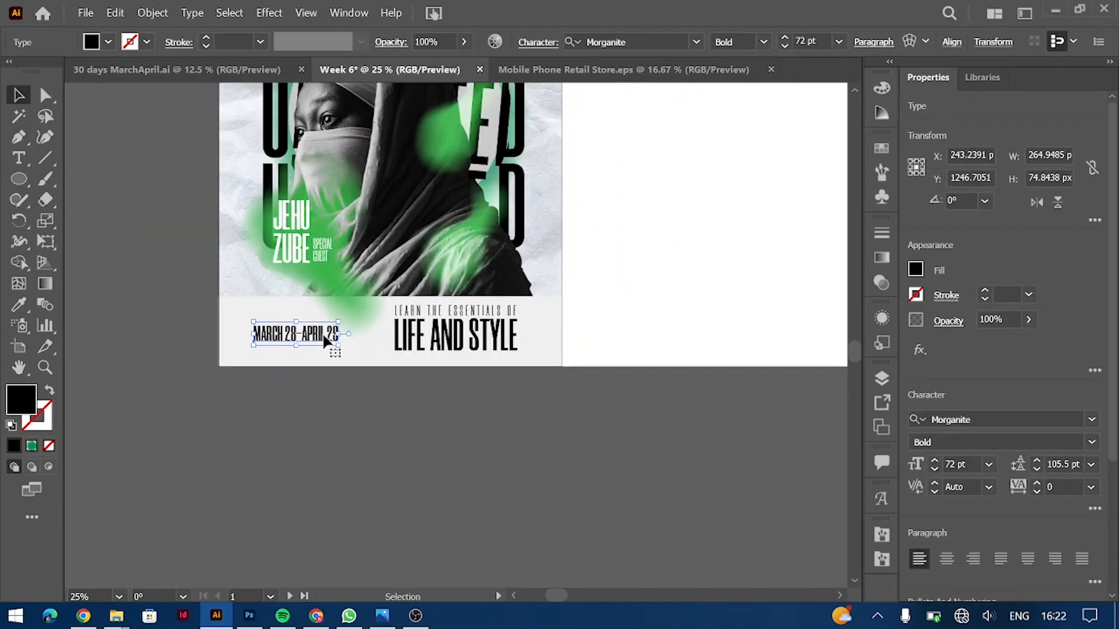
key("ctrl+minus")
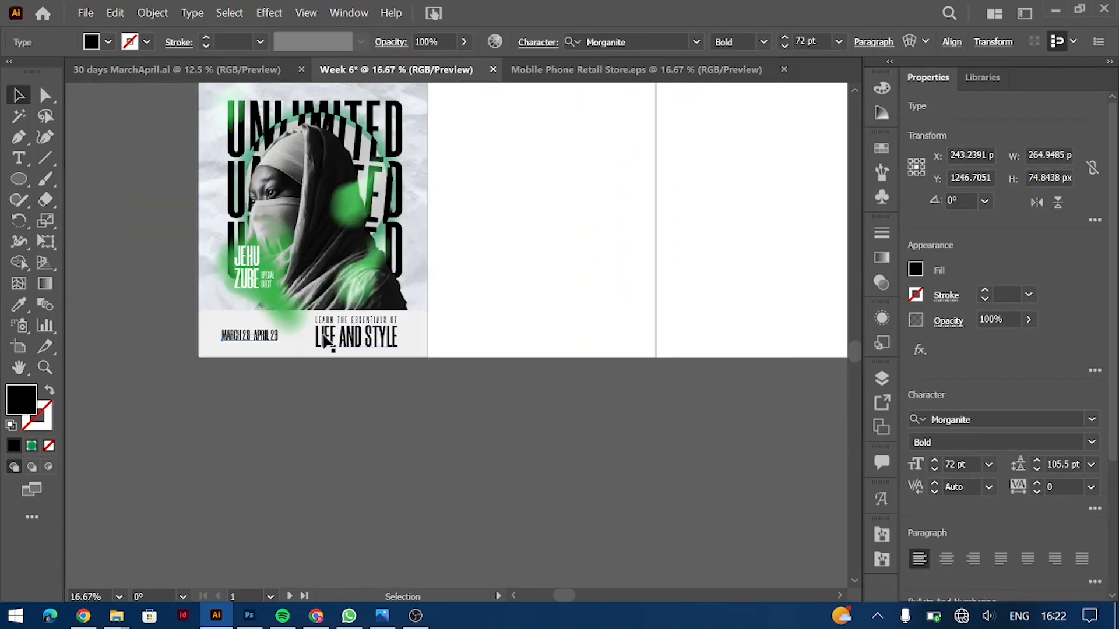
left_click(464, 302)
scroll(462, 297, "up", 2)
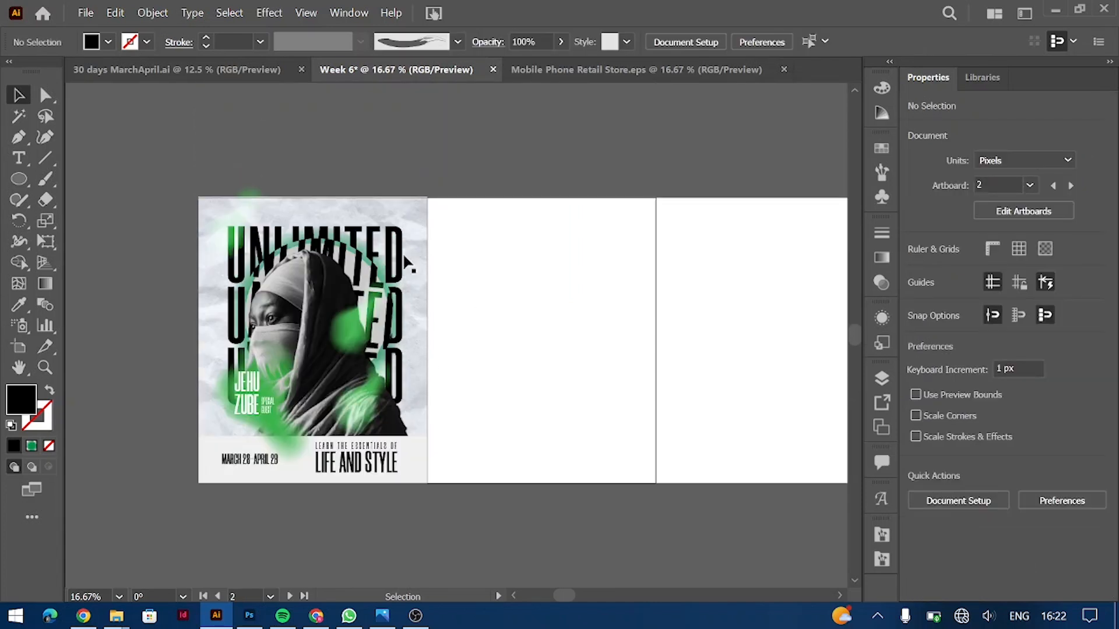
left_click(373, 233)
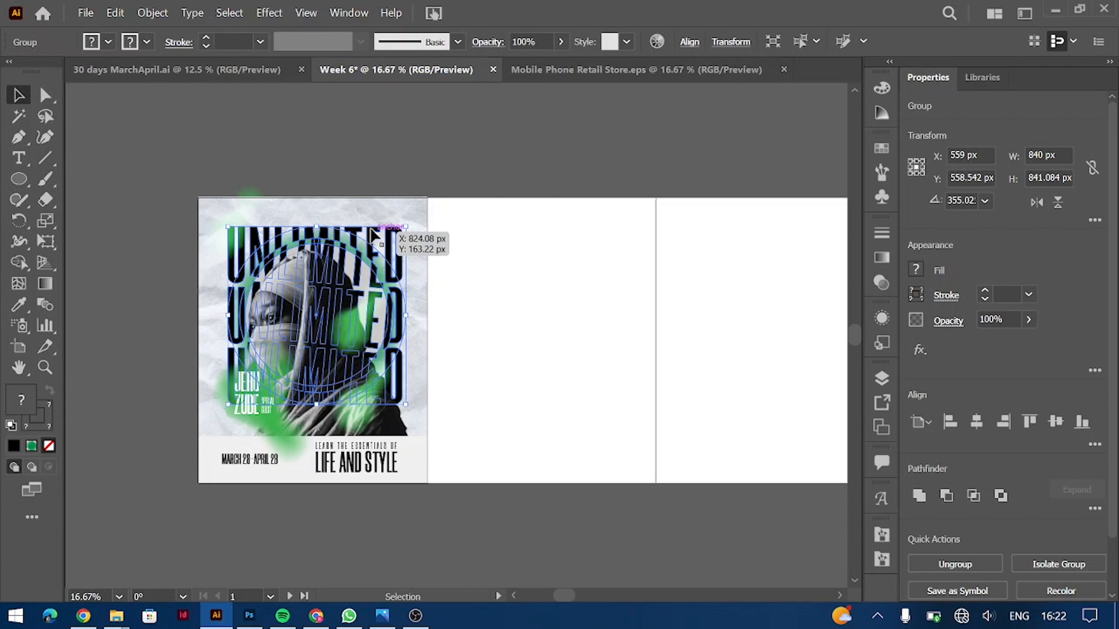
left_click_drag(373, 233, 392, 231)
left_click(523, 233)
left_click(531, 256)
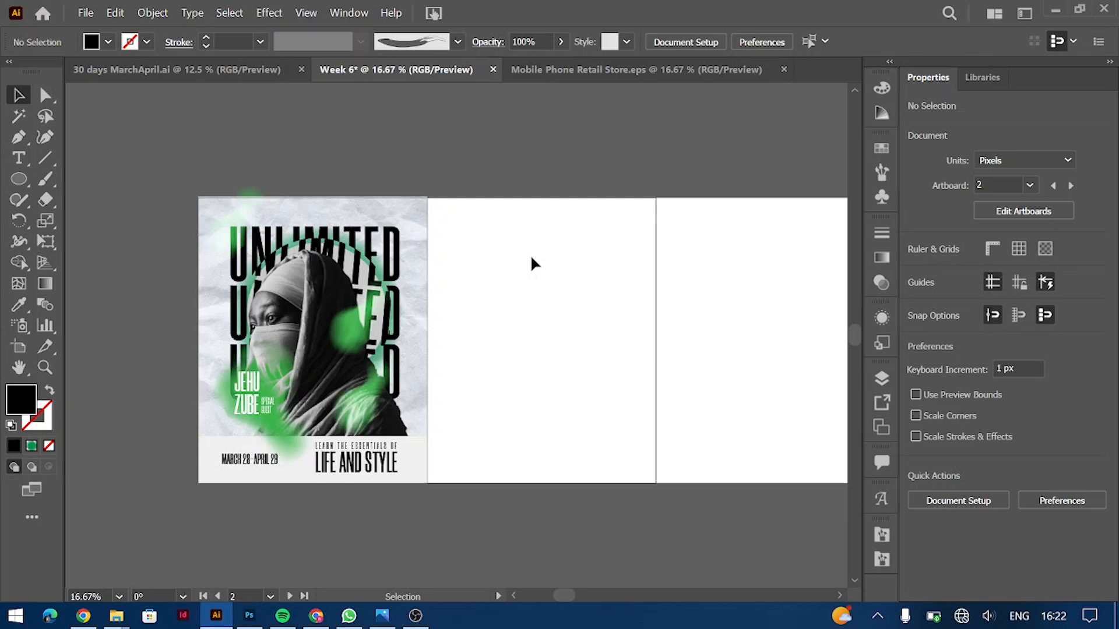
Step: Scale the tagline block down and place a copy of the date below the poster
left_click(415, 616)
left_click(1014, 10)
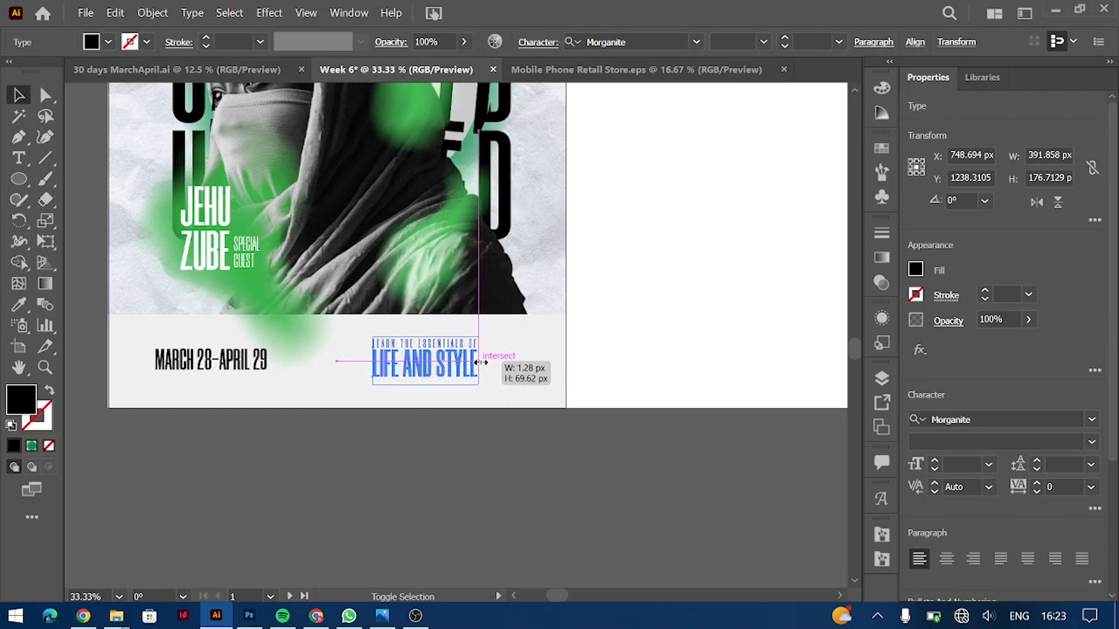
left_click_drag(497, 367, 466, 365)
left_click(638, 317)
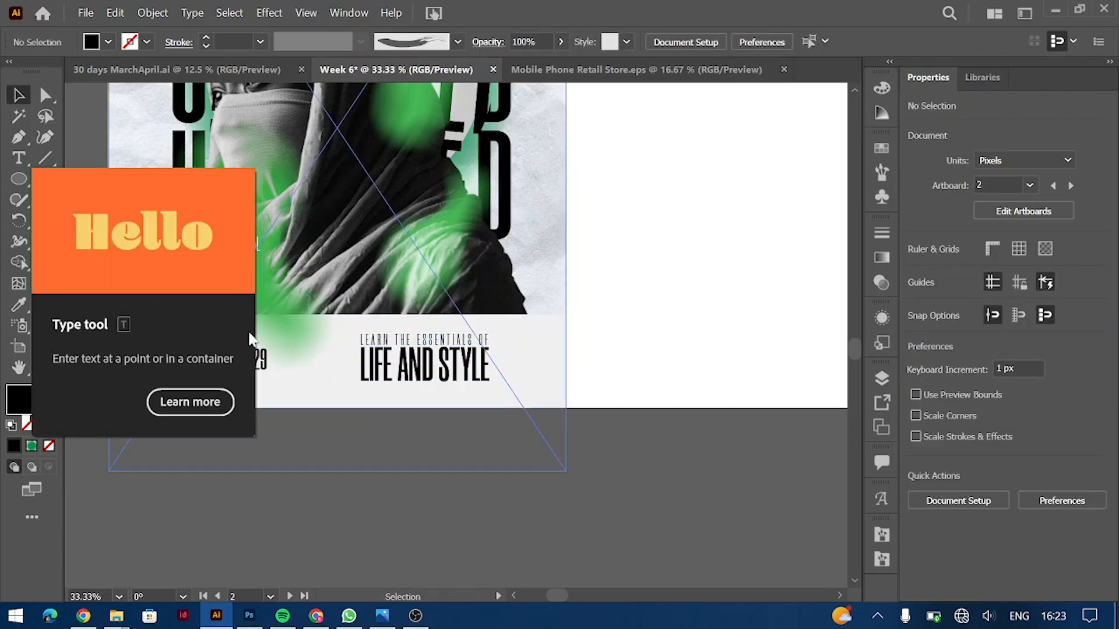
left_click_drag(255, 364, 504, 480)
triple_click(496, 481)
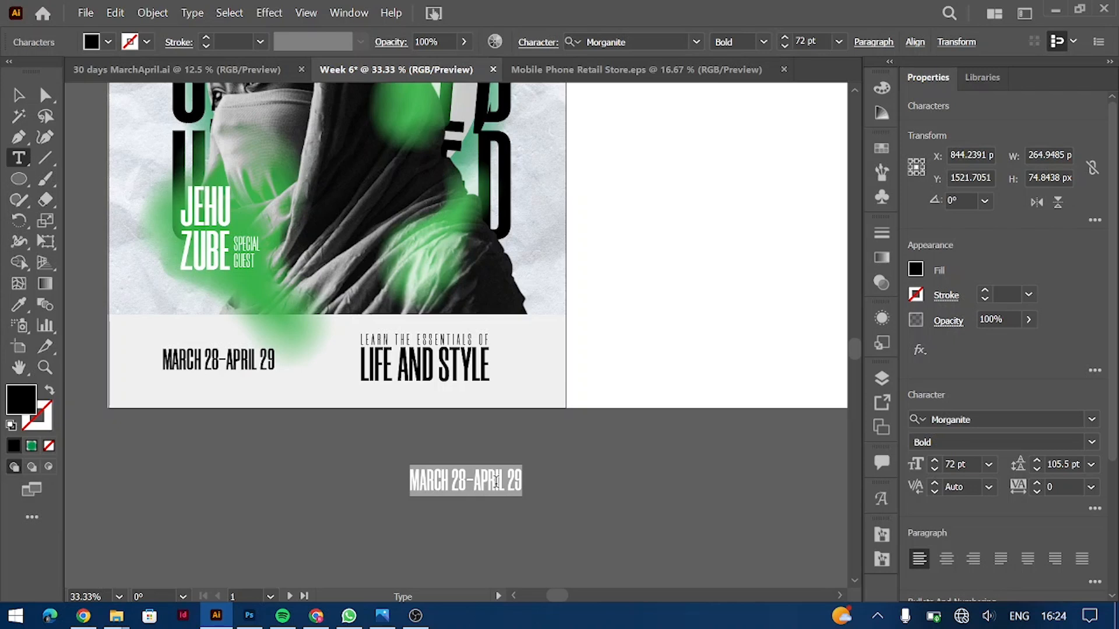
Step: Type 'Art and Science' over the date copy
key("alt+Tab")
key("alt+Tab")
key("Tab")
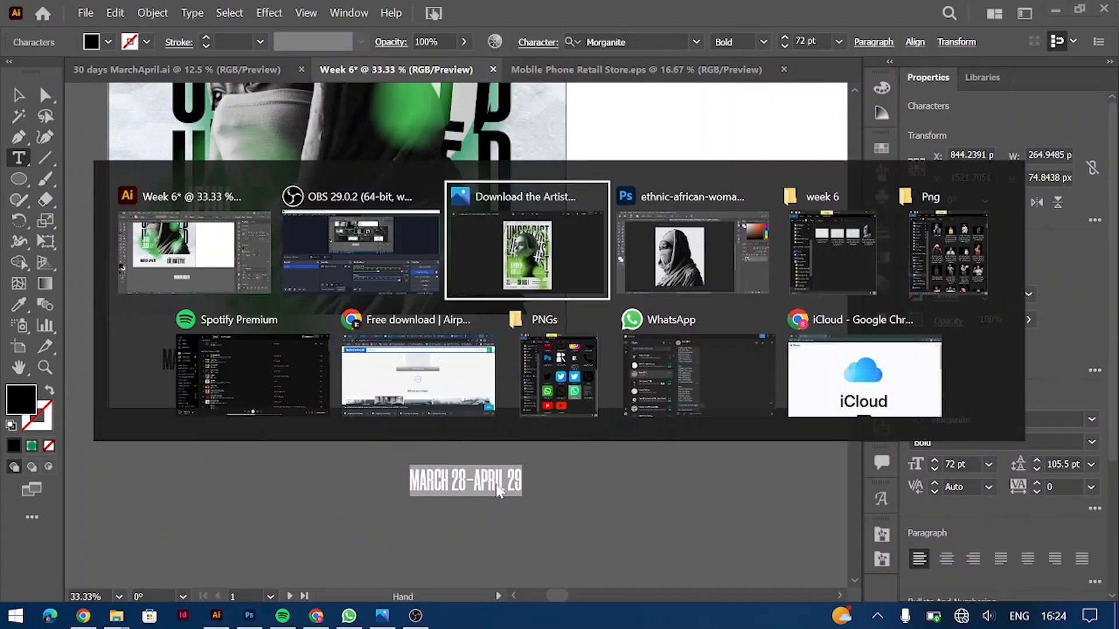
key("alt+Tab")
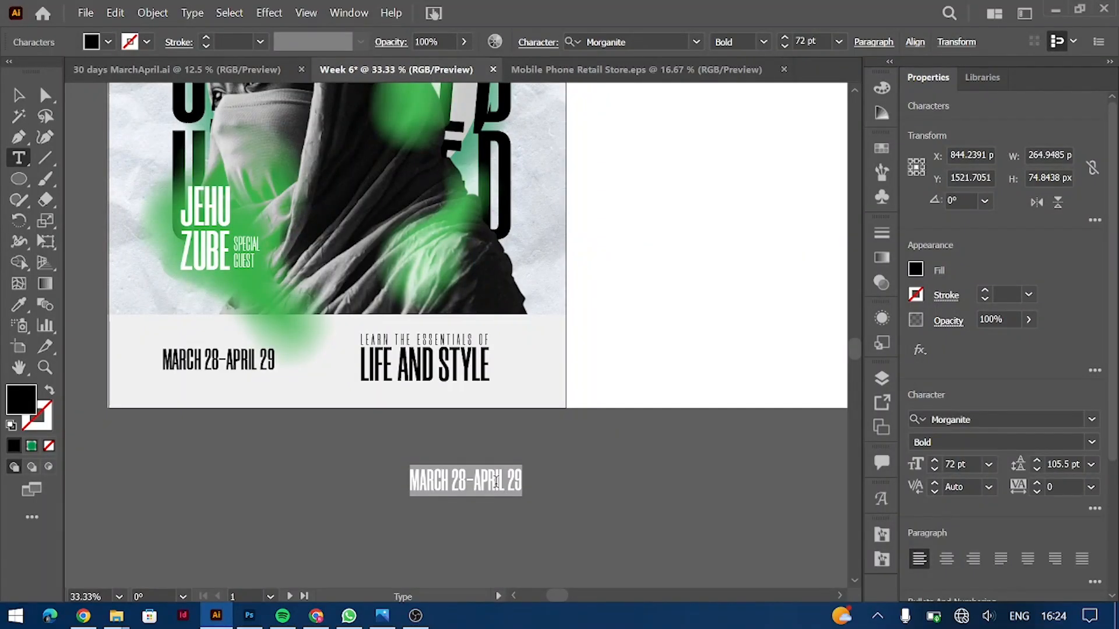
type("Art")
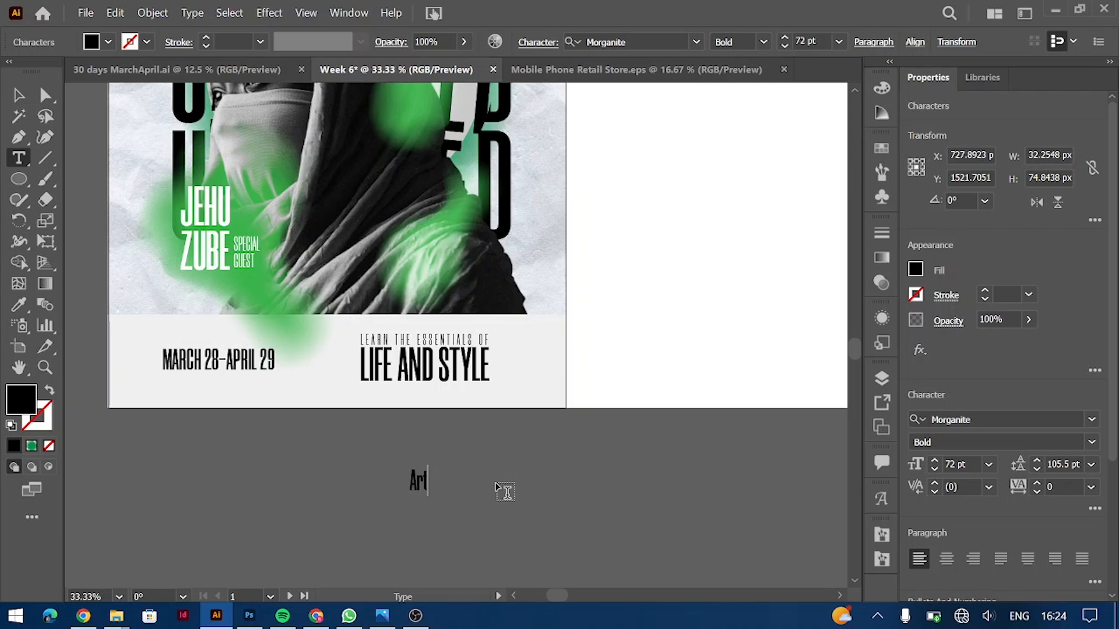
type("and Science")
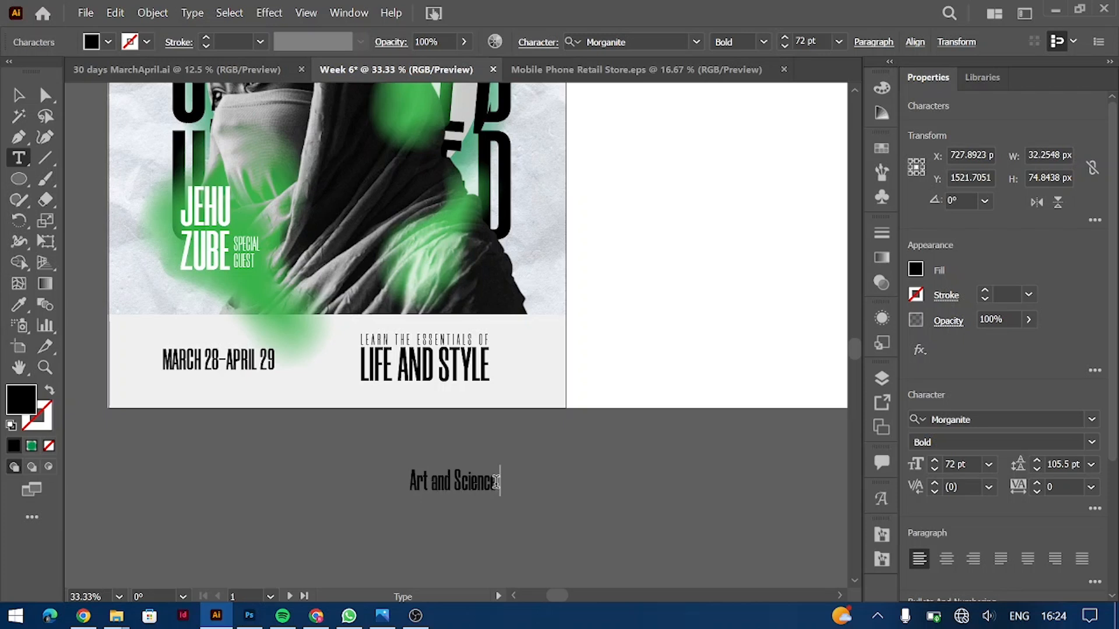
Step: Set Art and Science in Montserrat Bold Italic
key("ctrl+a")
left_click(1023, 414)
type("mont")
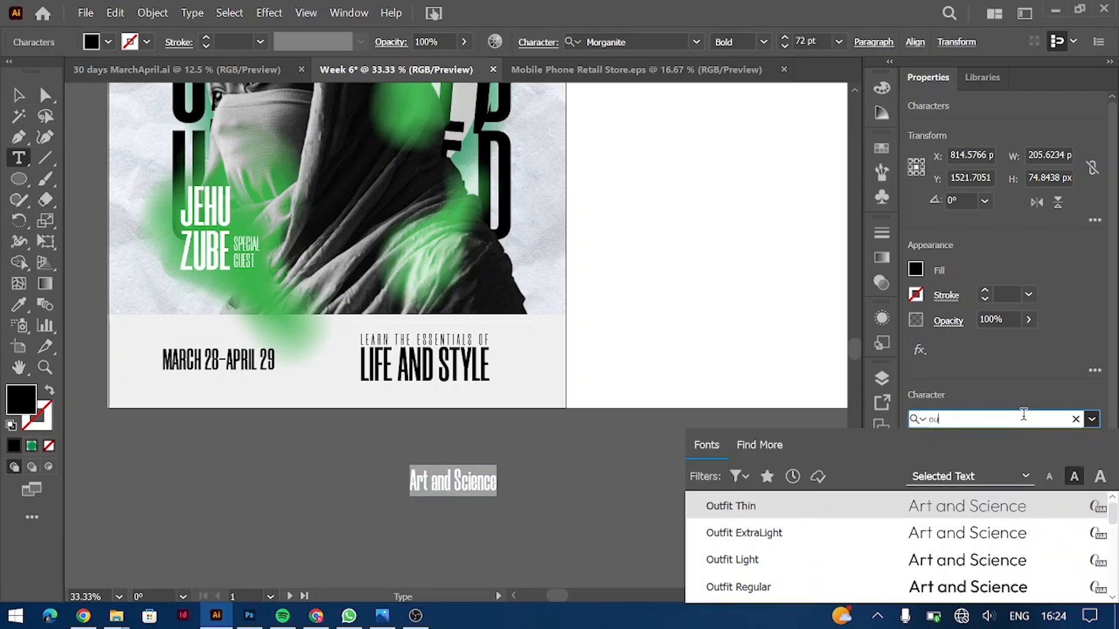
left_click(983, 560)
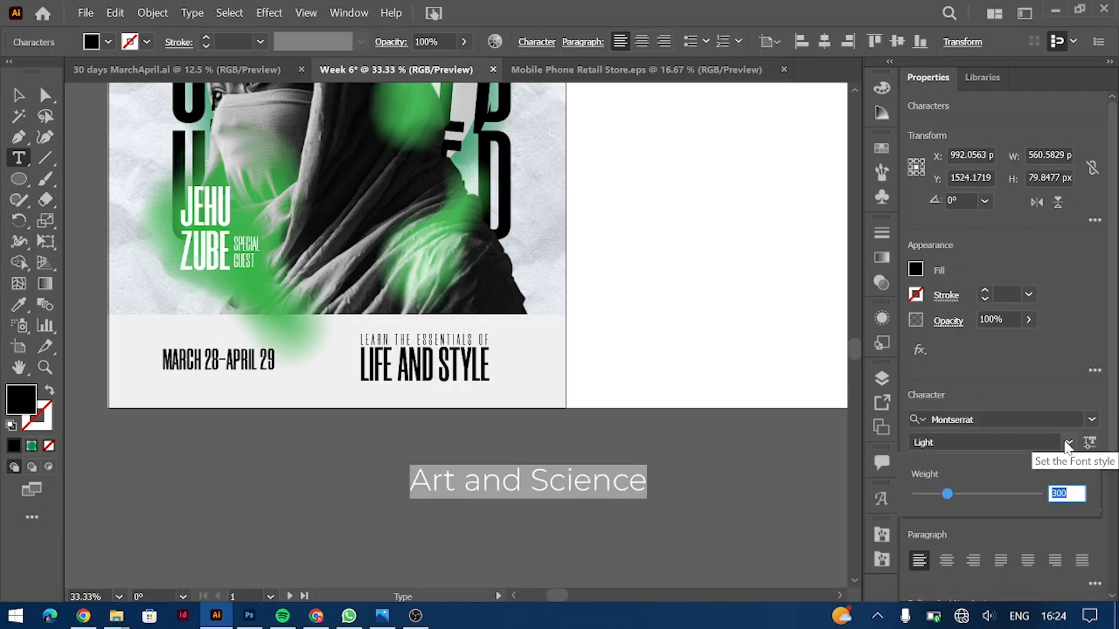
left_click(1067, 442)
left_click(1067, 443)
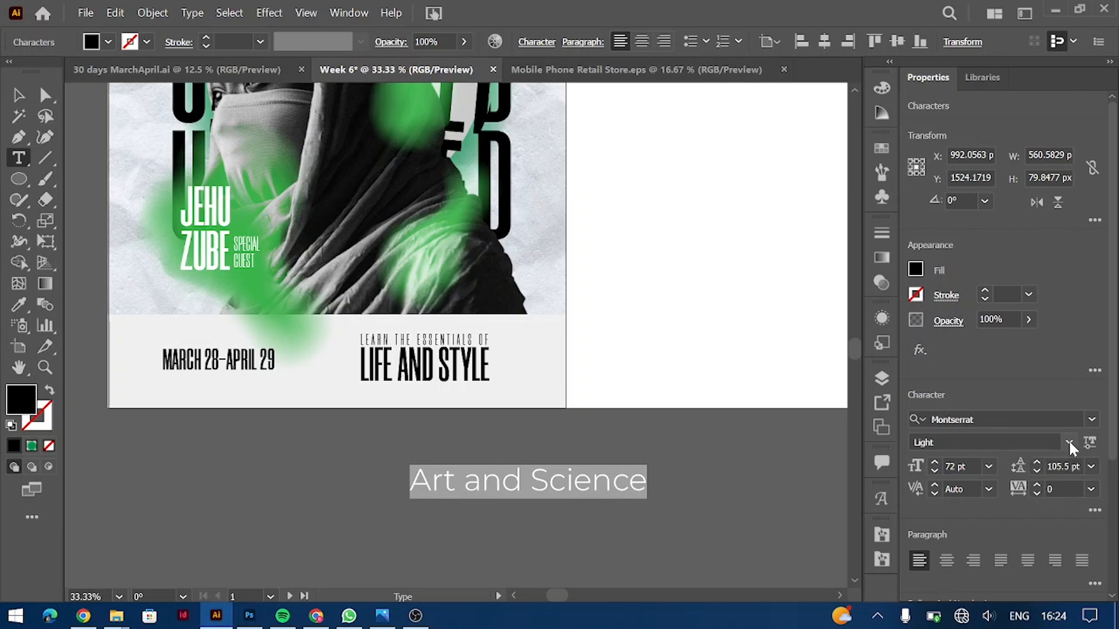
left_click(1068, 443)
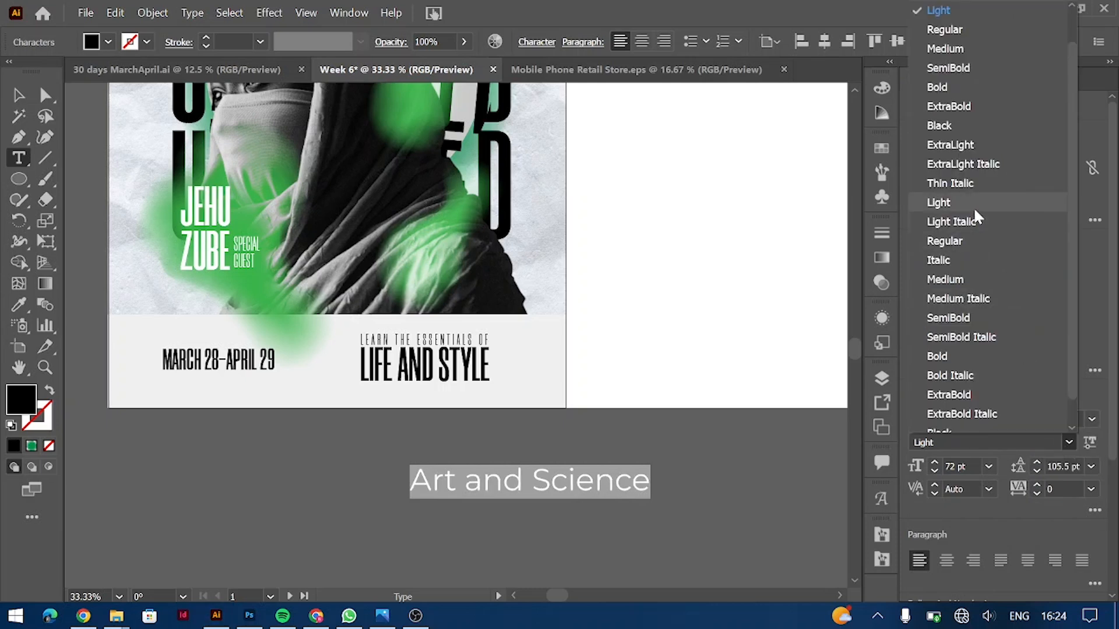
left_click(953, 376)
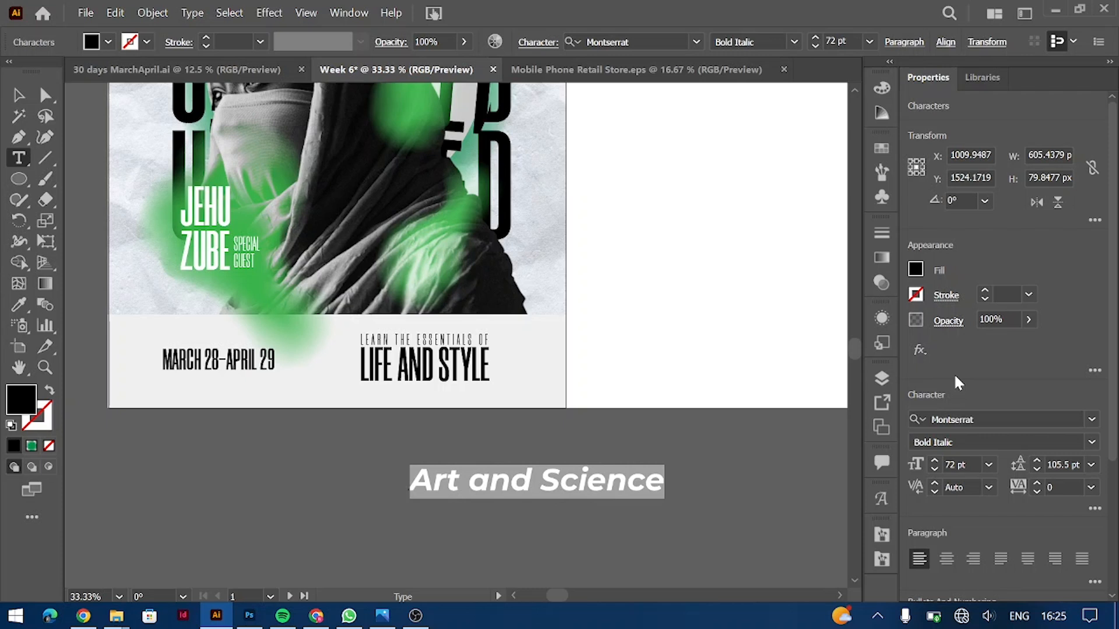
Step: Append 'Exhibition' so the line reads Art and Science Exhibition, and select it all
key("Right")
type("Exhibition")
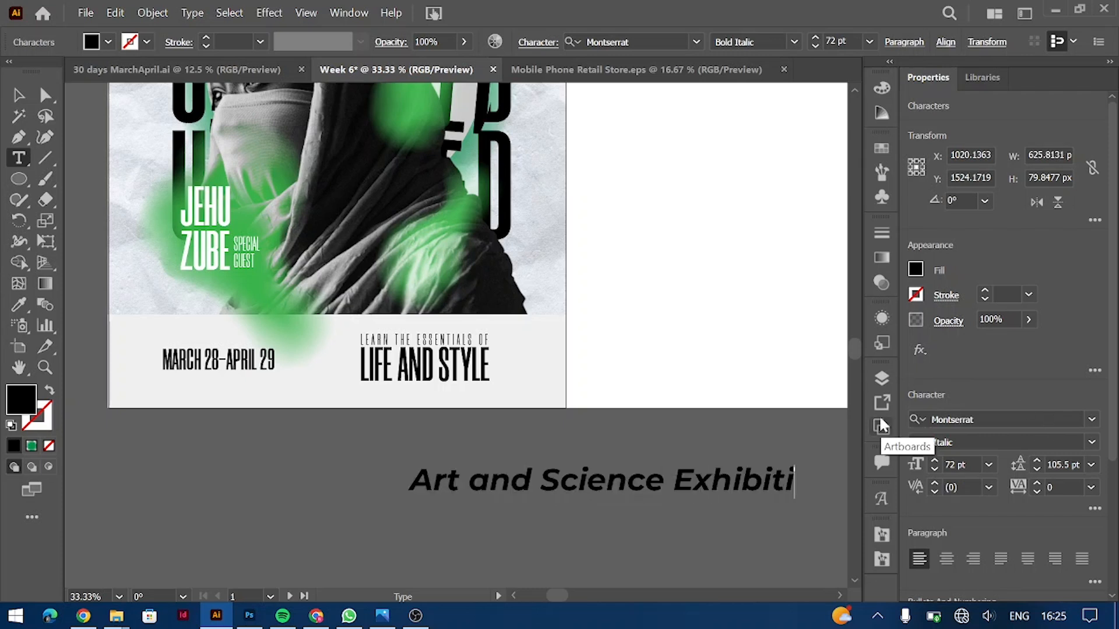
key("ctrl+a")
left_click(988, 464)
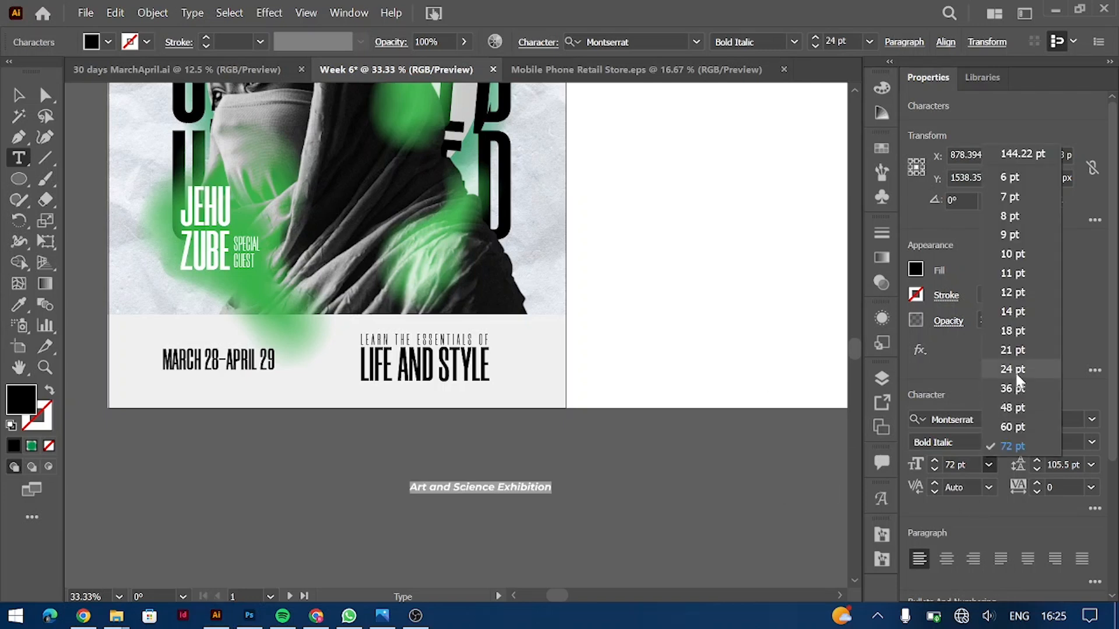
Step: Set Art and Science Exhibition to 24 pt and fit it under MARCH 28-APRIL 29
left_click(1014, 369)
key("Escape")
left_click_drag(515, 493, 269, 385)
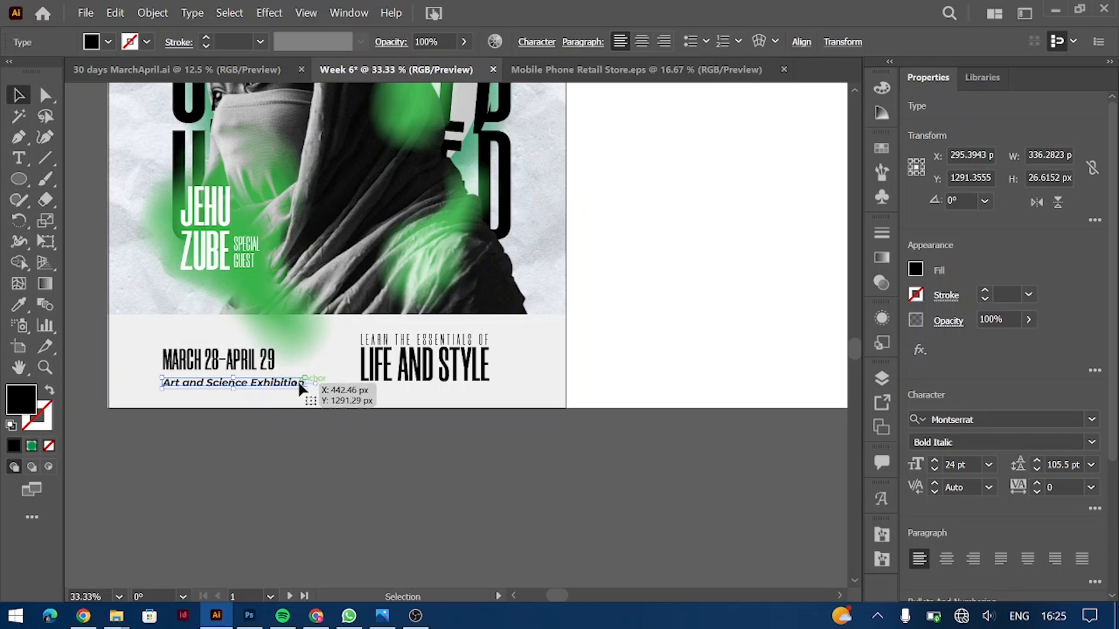
left_click_drag(304, 384, 290, 383)
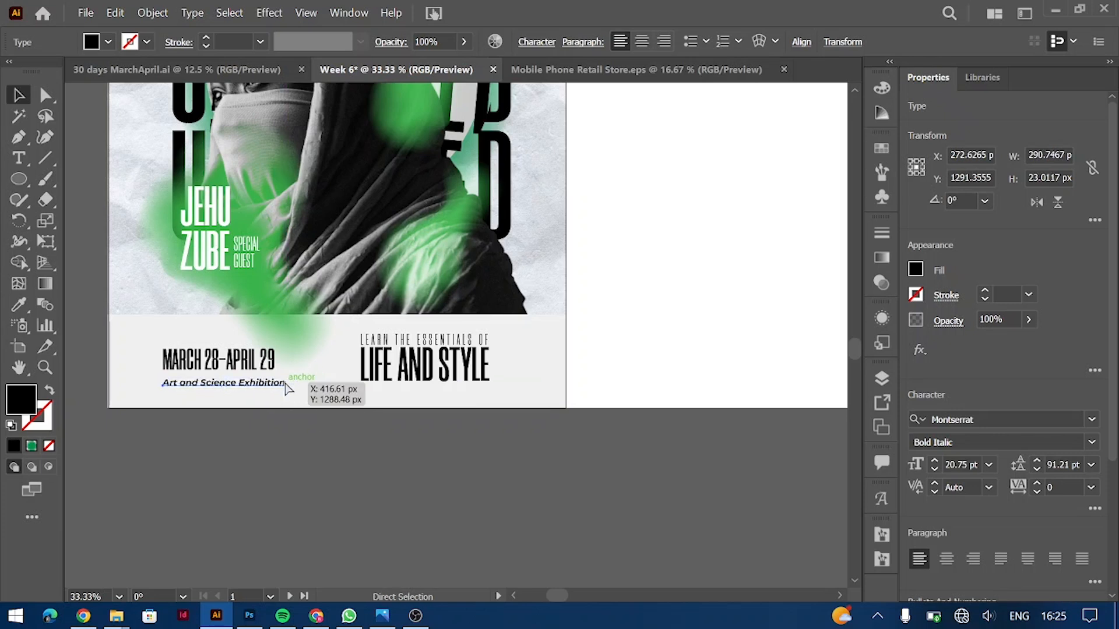
key("ctrl+plus")
left_click_drag(525, 337, 571, 345)
Step: Place a copy of the exhibition line under LIFE AND STYLE
key("ctrl+minus")
key("ctrl+minus")
left_click_drag(449, 346, 476, 341)
left_click_drag(616, 346, 647, 345)
Step: Retype the copy under LIFE AND STYLE as 'Book the session online'
triple_click(643, 339)
scroll(644, 339, "up", 4)
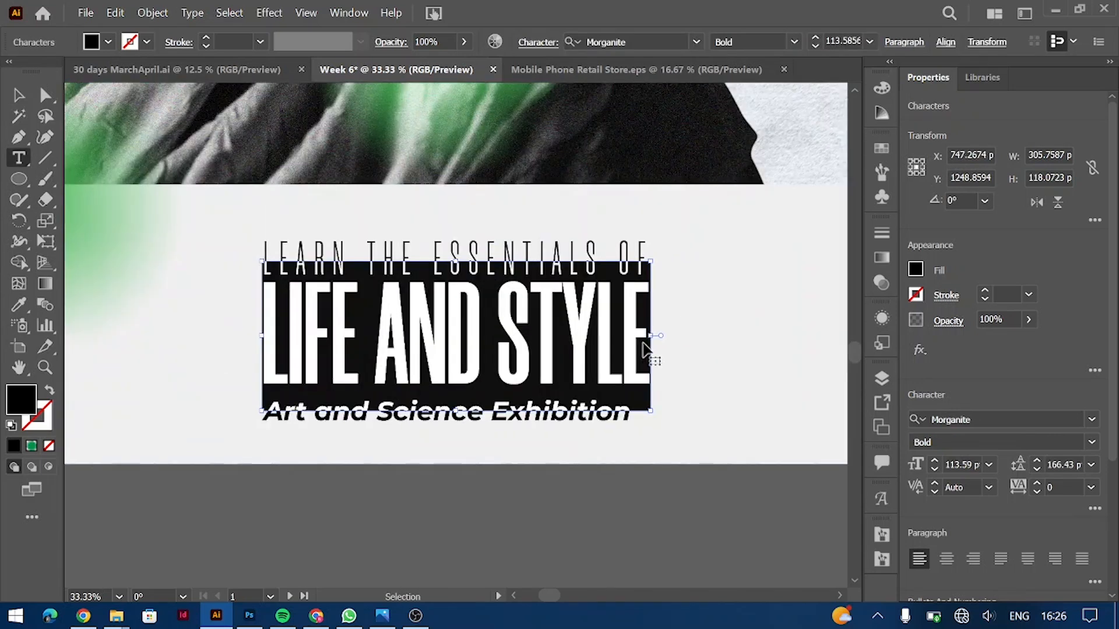
left_click(548, 460, "ctrl")
type("B")
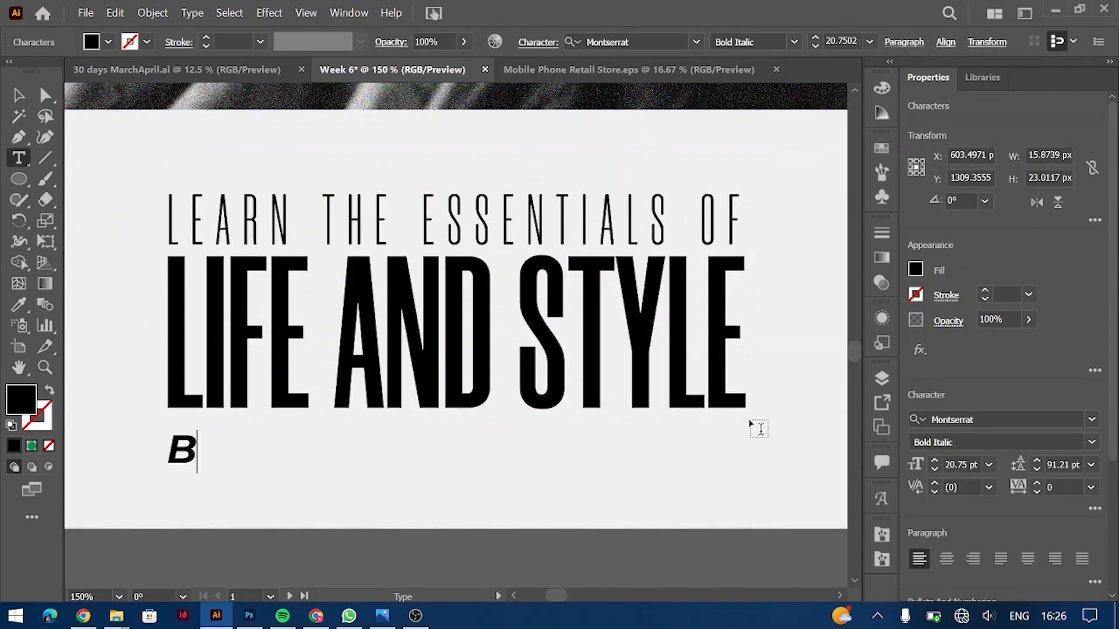
type("ook a sessio")
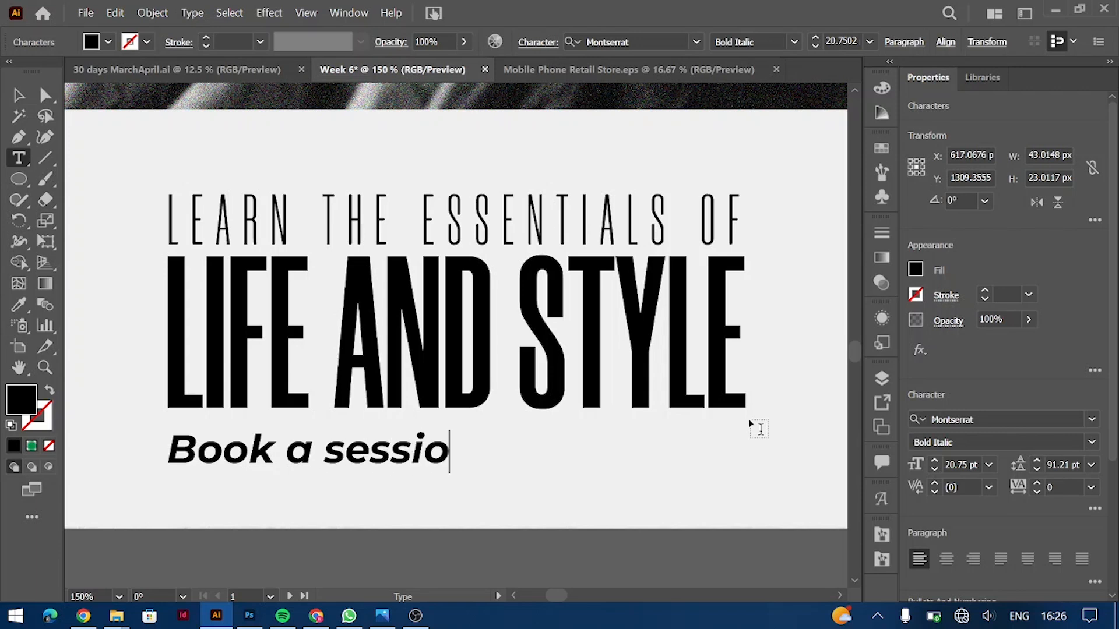
type("n")
key("BackSpace")
key("BackSpace")
key("BackSpace")
key("BackSpace")
key("BackSpace")
key("BackSpace")
key("BackSpace")
key("BackSpace")
key("BackSpace")
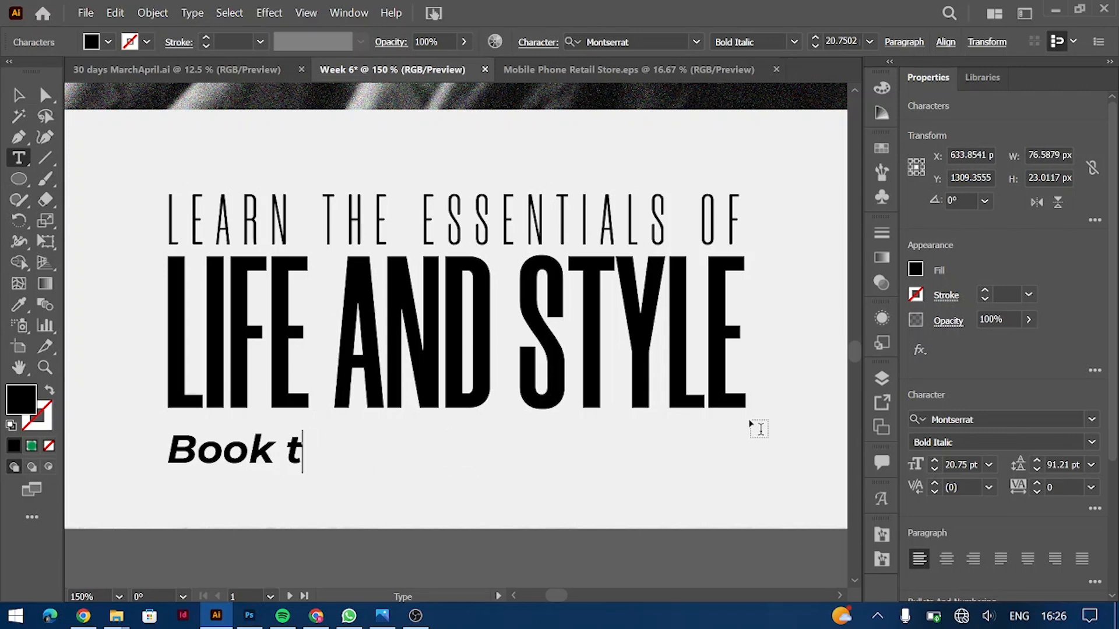
type("the session online")
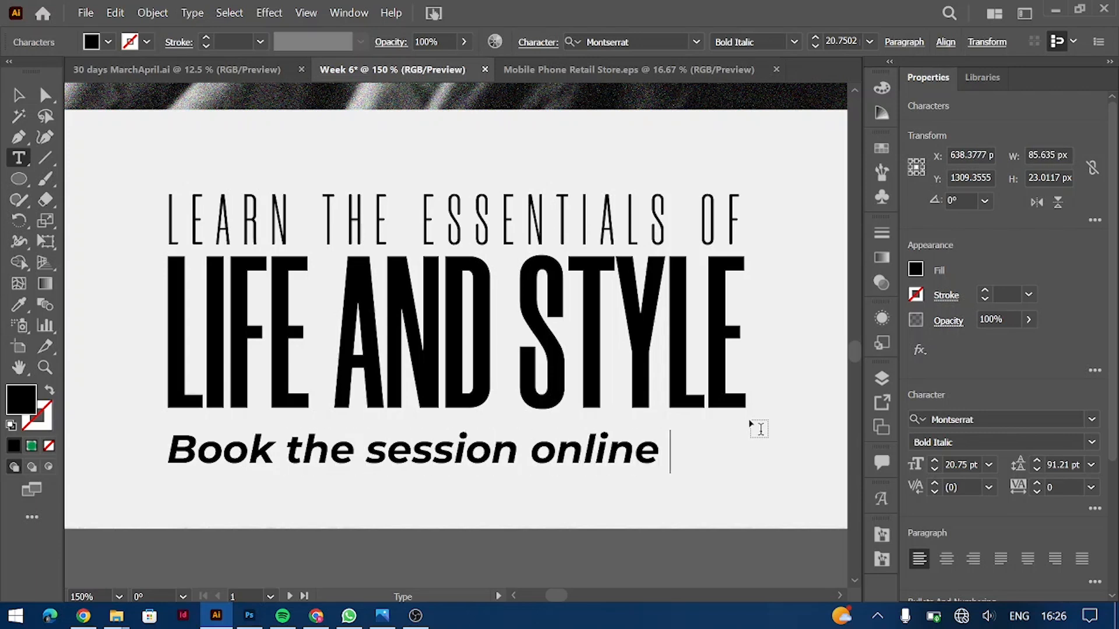
Step: Set the line in Montserrat Italic and scale it to match LIFE AND STYLE, about 25.82 pt
key("ctrl+a")
left_click(1091, 441)
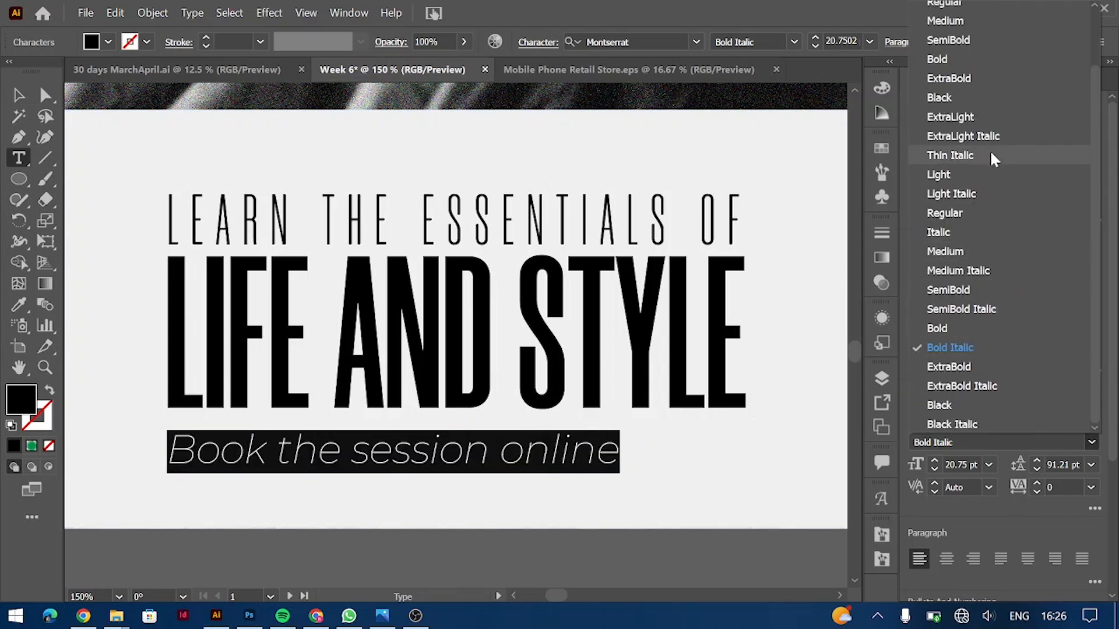
left_click(991, 150)
left_click(20, 96)
left_click_drag(619, 451, 759, 452)
left_click(1091, 441)
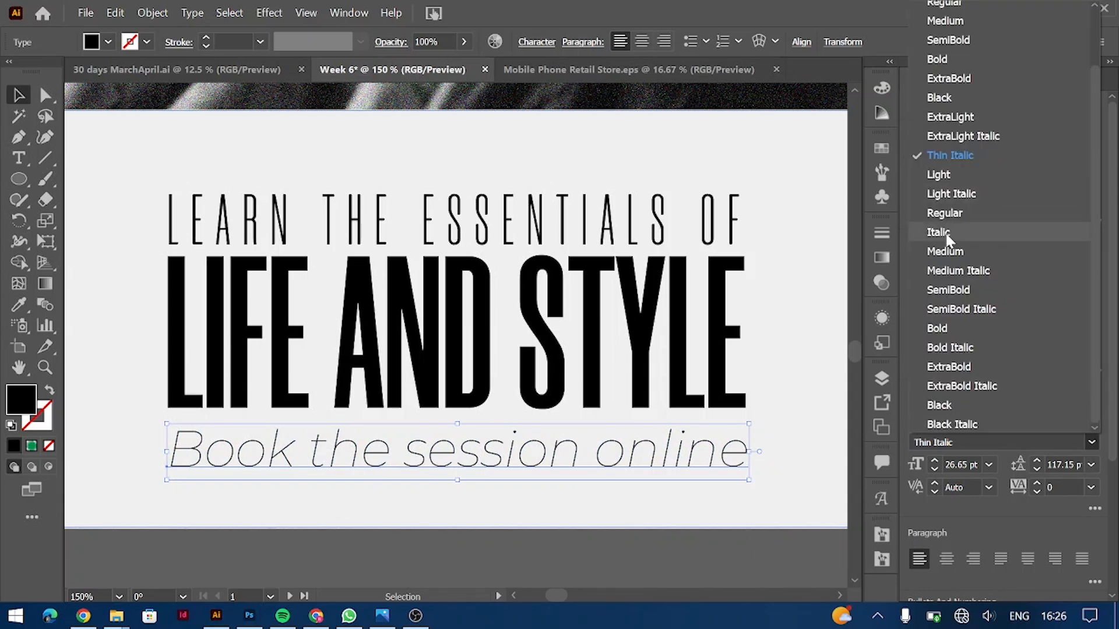
left_click(950, 233)
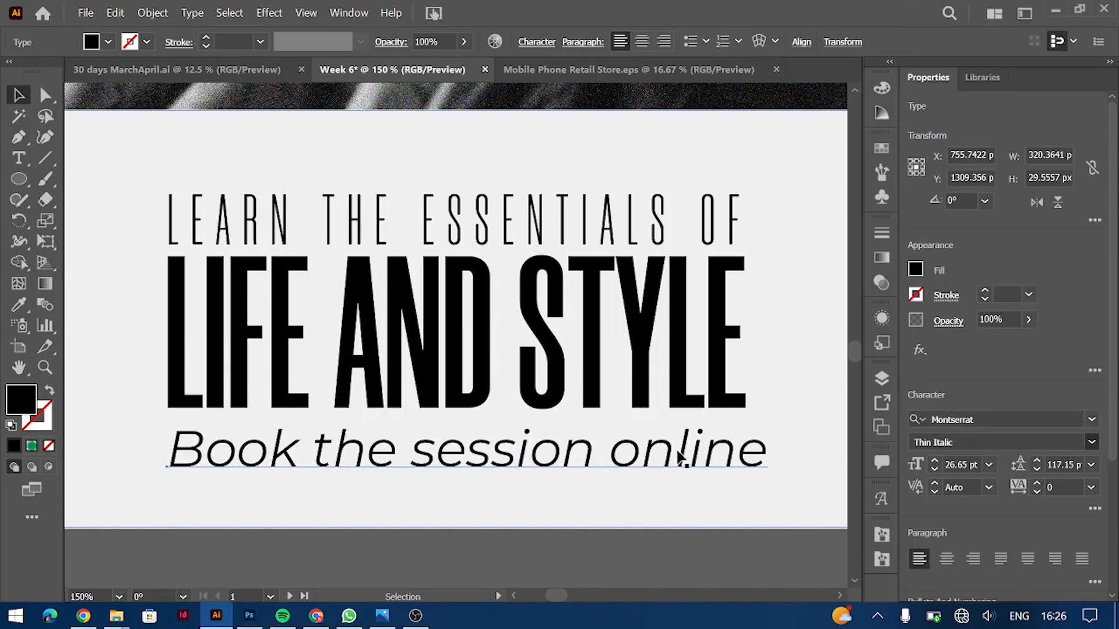
left_click_drag(753, 454, 752, 453)
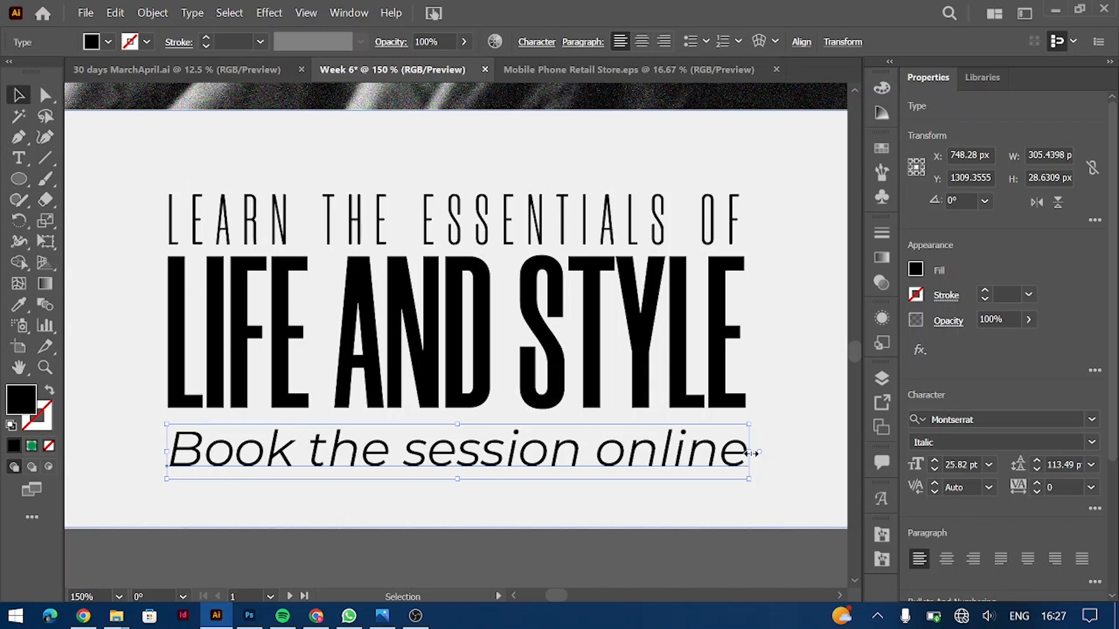
Step: With nothing selected, switch to the Paintbrush and bring up the Brush Libraries choices
scroll(749, 453, "down", 5)
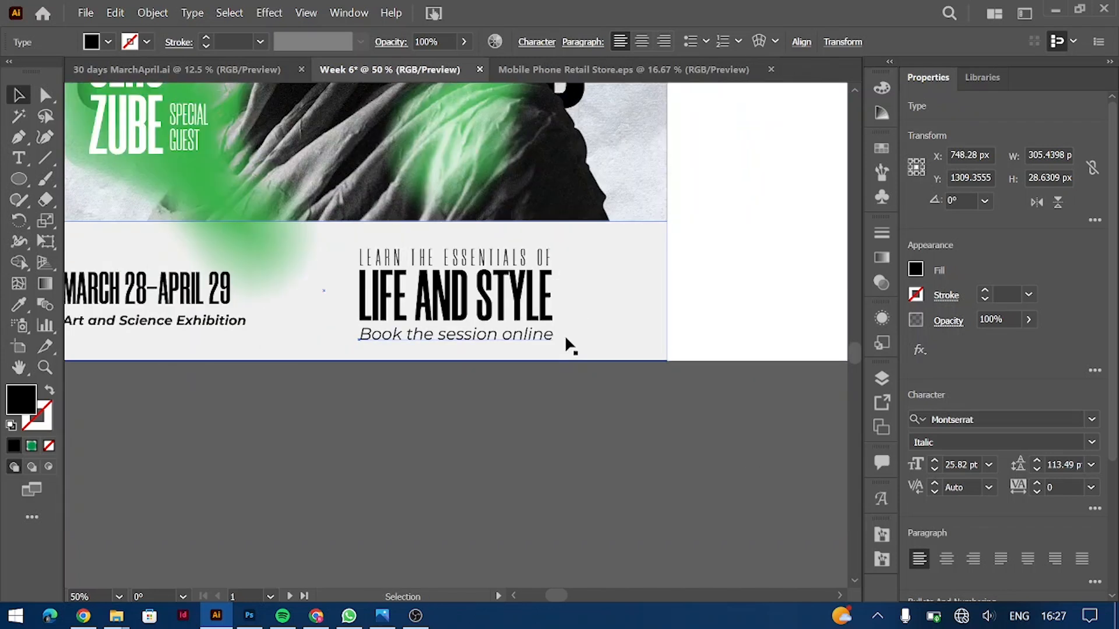
scroll(565, 334, "up", 3)
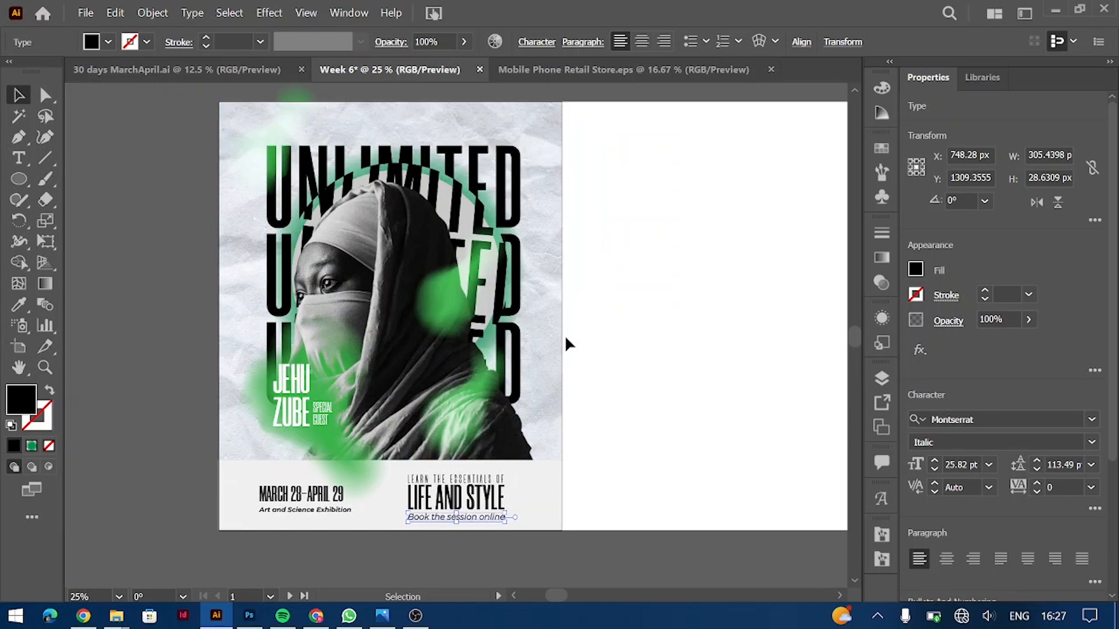
left_click(565, 335)
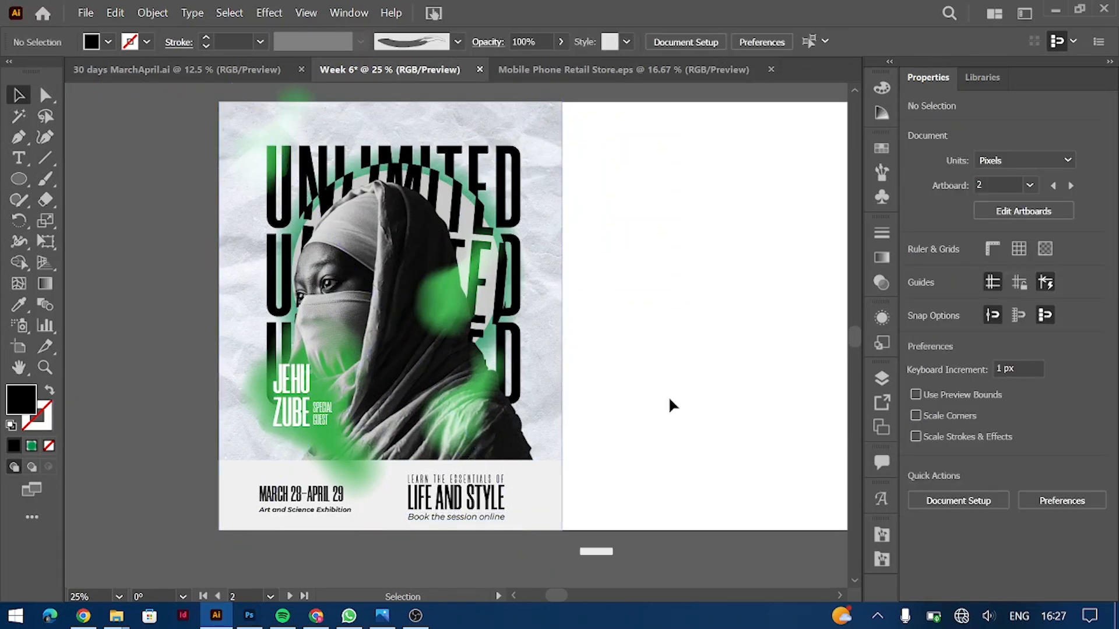
key("ctrl+plus")
scroll(596, 288, "up", 2)
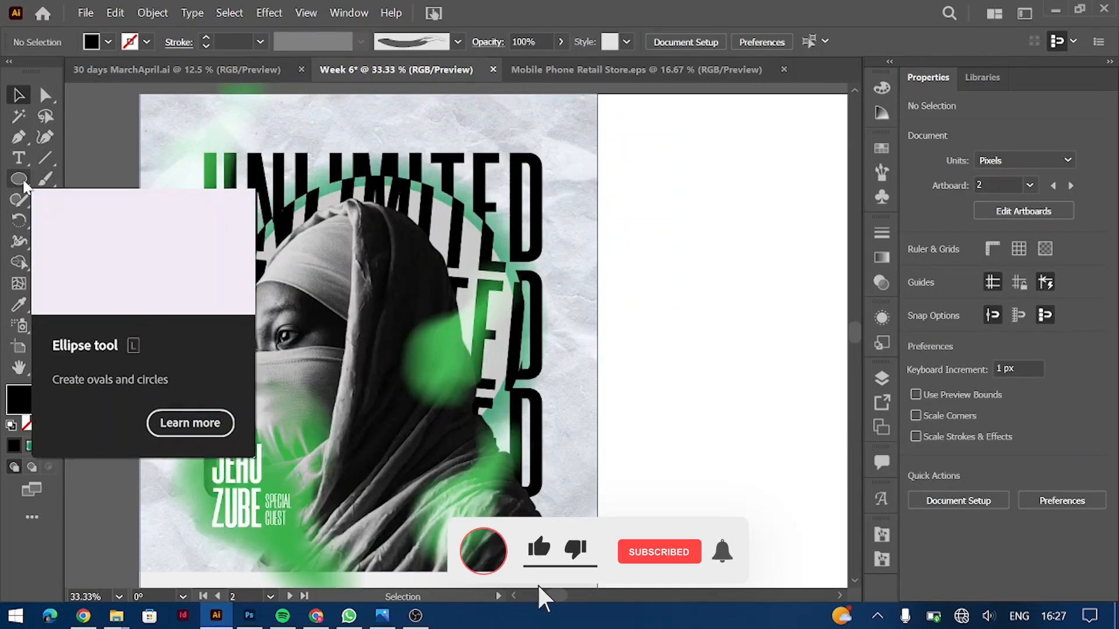
left_click(45, 179)
left_click(458, 41)
left_click(296, 301)
Step: Load the Artistic_Ink library and paint a white scribbled ink stroke beside UNLIMITED at top right
mouse_move(349, 364)
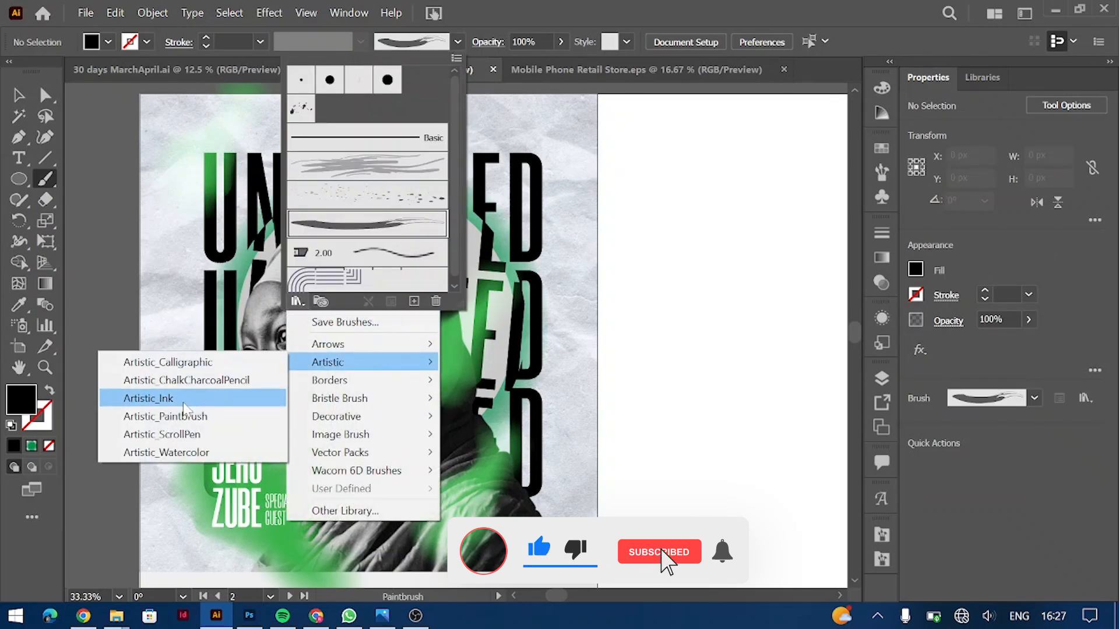
left_click(163, 394)
left_click(720, 355)
left_click_drag(545, 205, 480, 270)
left_click(147, 42)
left_click(36, 71)
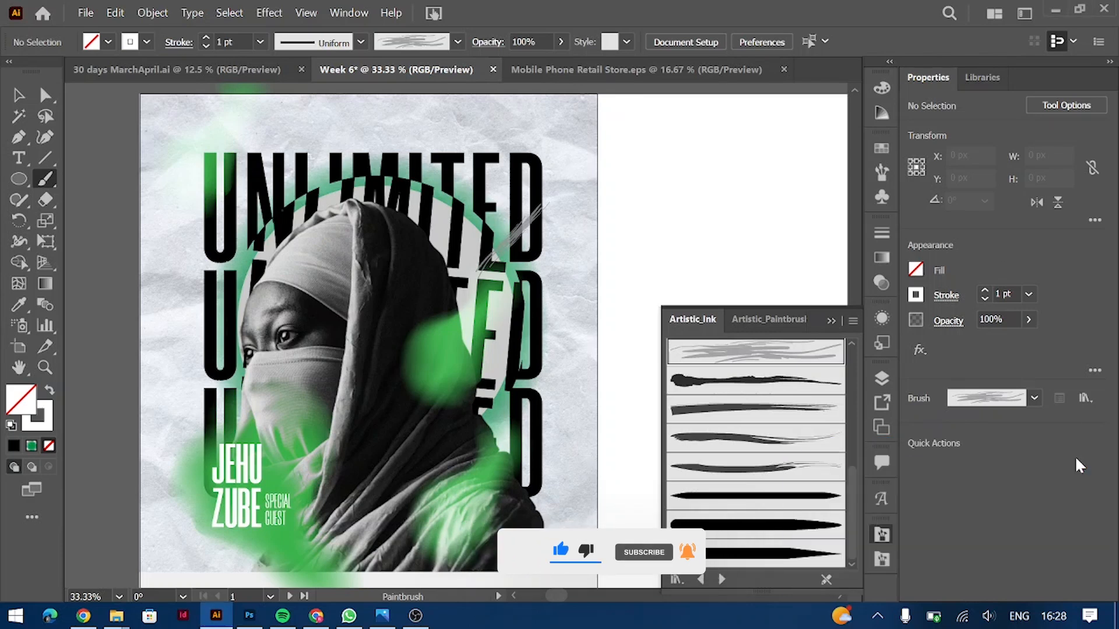
Step: Nudge the LEARN THE ESSENTIALS OF, LIFE AND STYLE and Book the session online text block up and right
key("ctrl+minus")
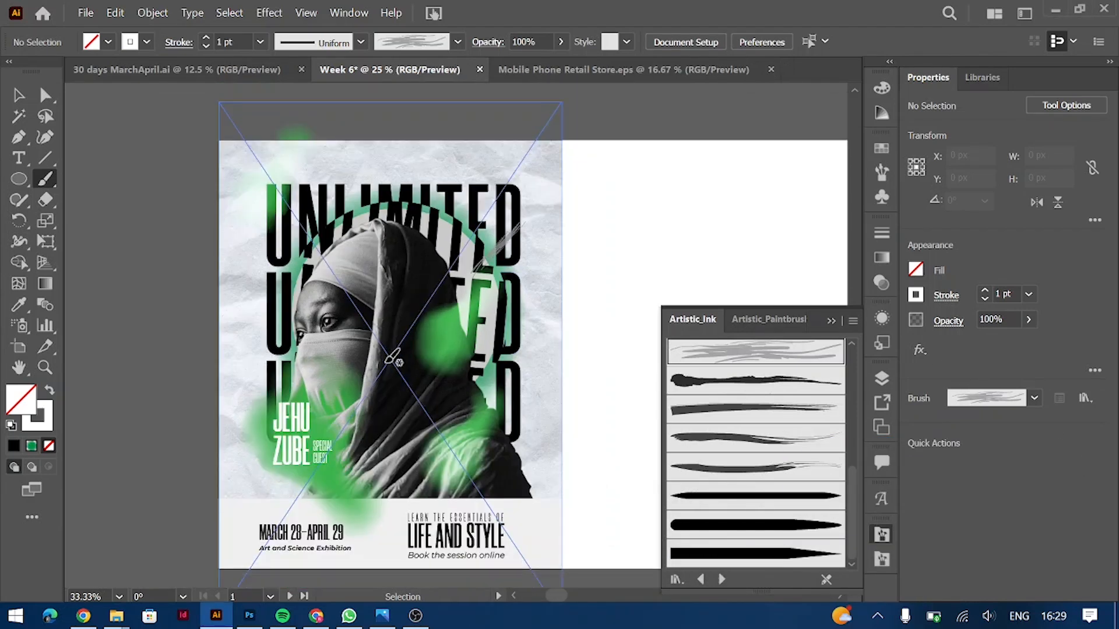
left_click(19, 95)
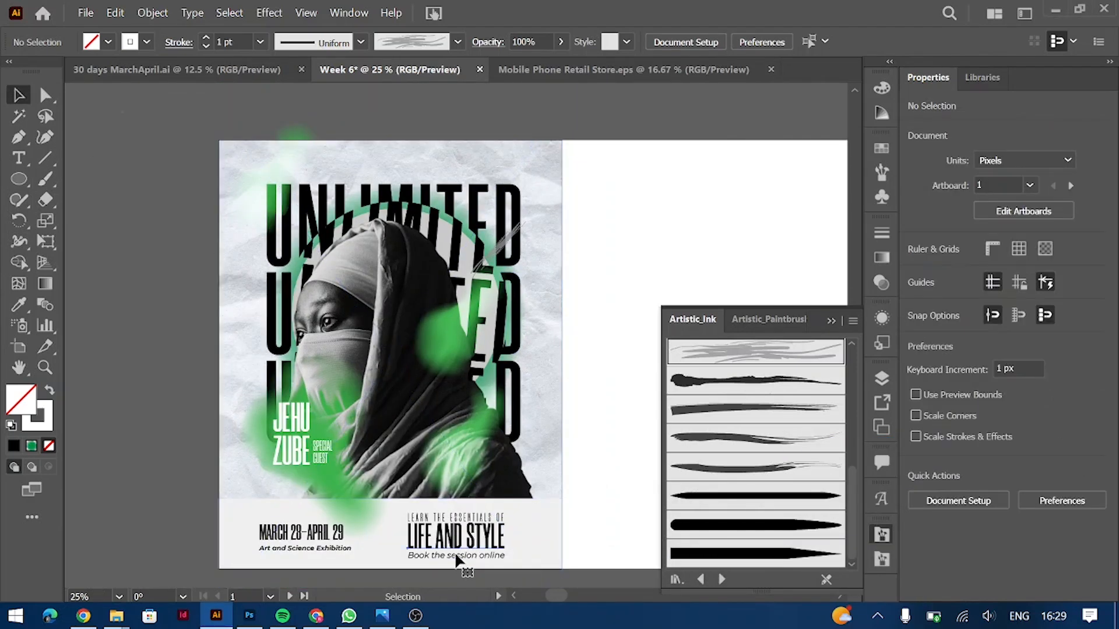
left_click(460, 518)
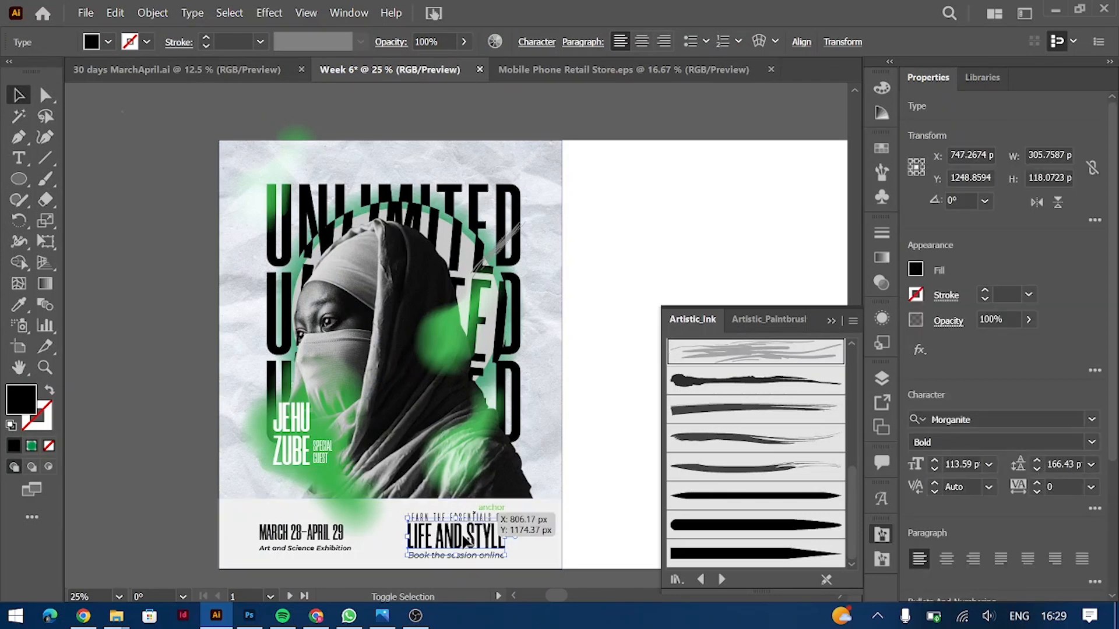
left_click(463, 535, "shift")
key("shift+Up")
key("ctrl+plus")
key("ctrl+plus")
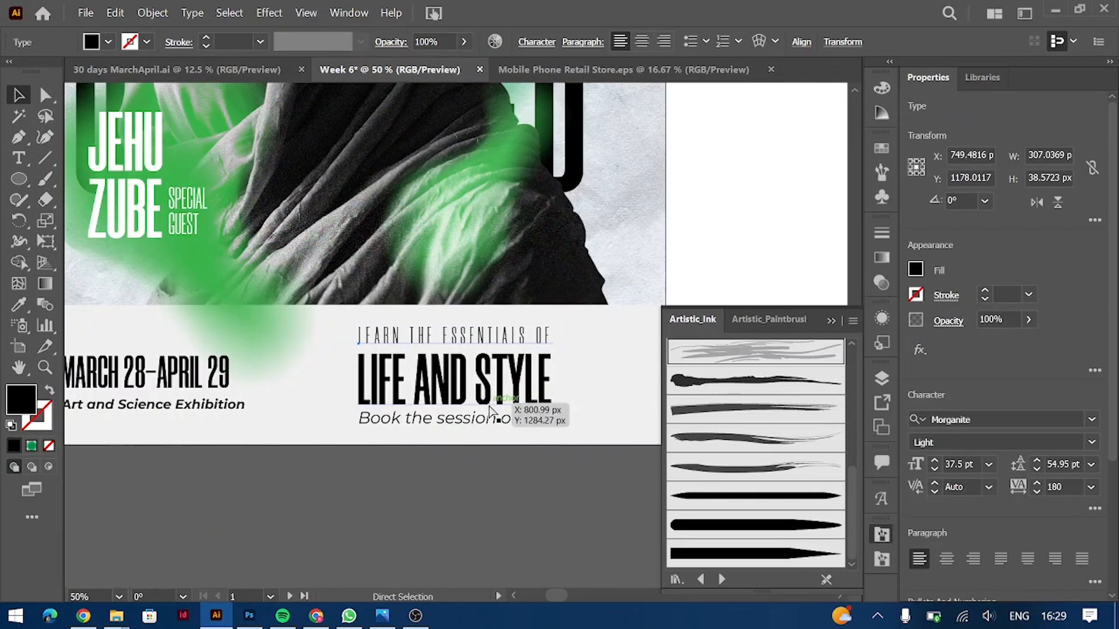
key("shift+Down")
left_click(451, 384, "shift")
left_click(488, 417, "shift")
key("shift+Up")
key("shift+Right")
key("shift+Right")
key("shift+Right")
key("ctrl+minus")
key("ctrl+minus")
scroll(299, 387, "up", 3)
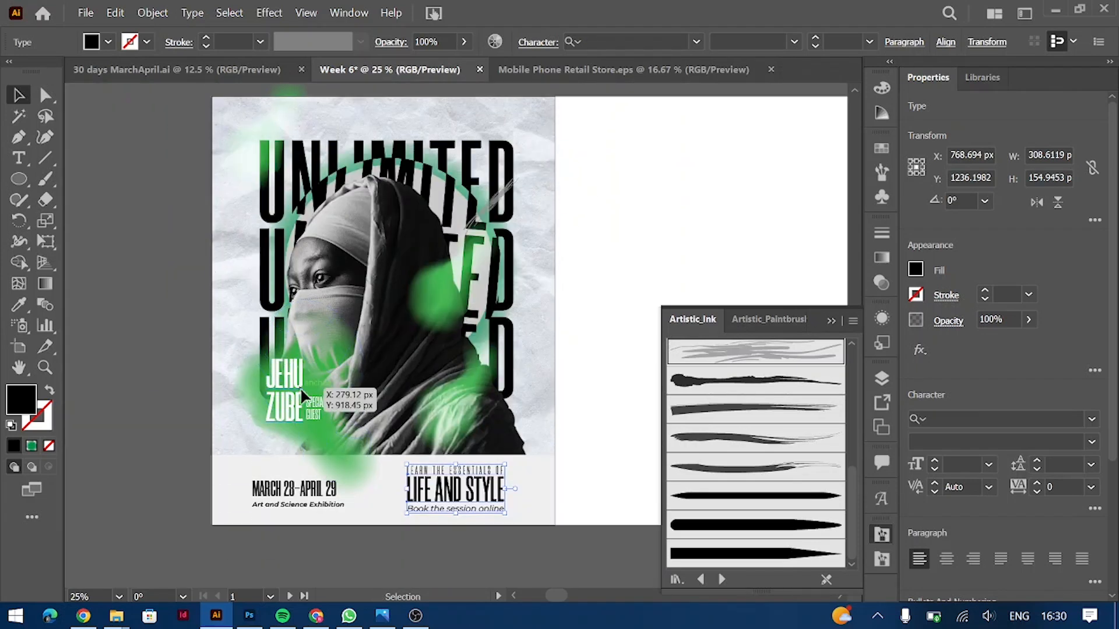
Step: Recolour the painted brush stroke white and return to the Paintbrush
left_click(654, 217)
left_click(495, 208)
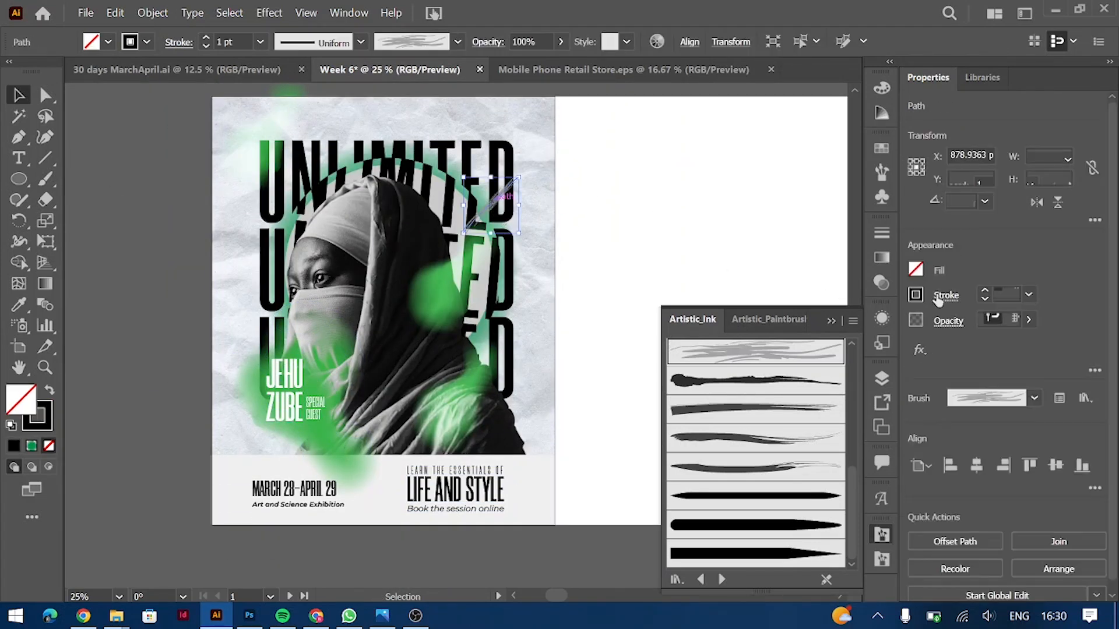
left_click(915, 294)
left_click(750, 357)
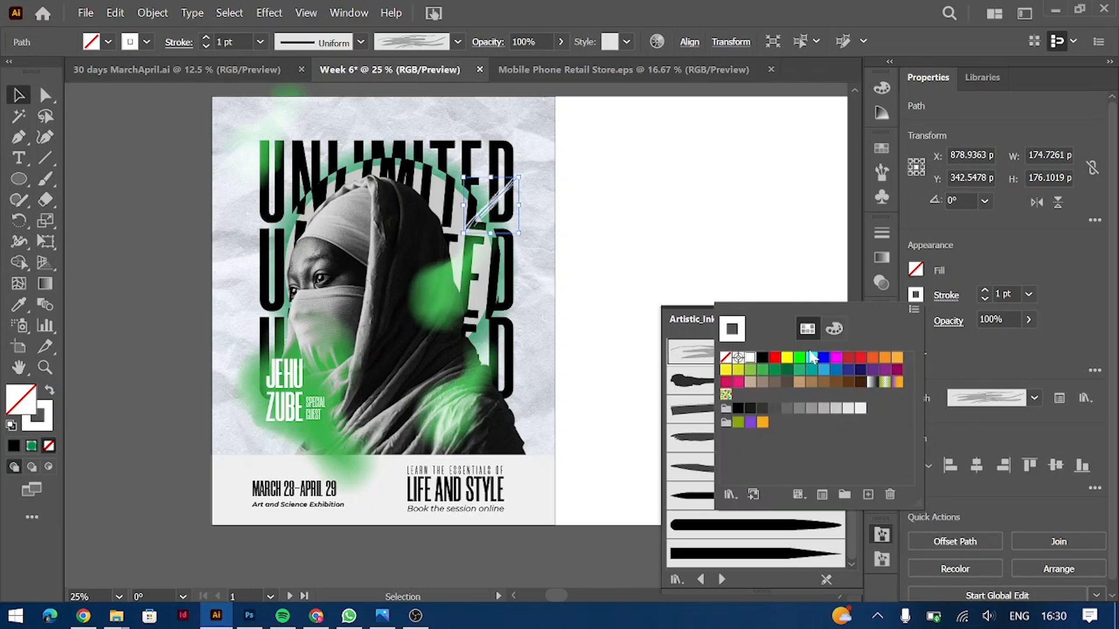
left_click(679, 174)
left_click(47, 181)
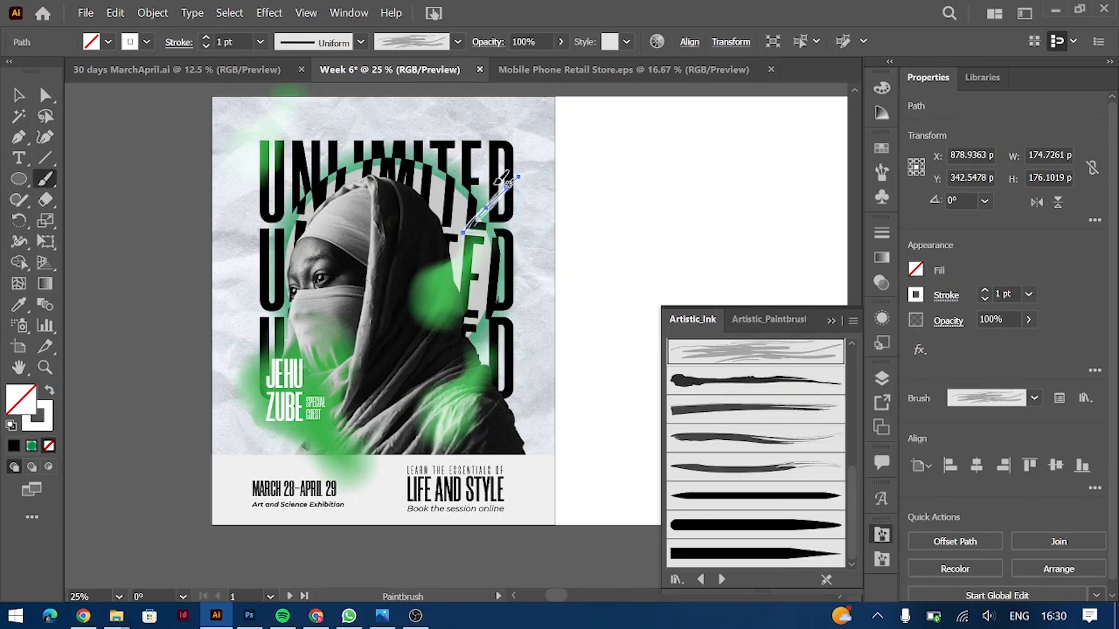
key("ctrl+shift+a")
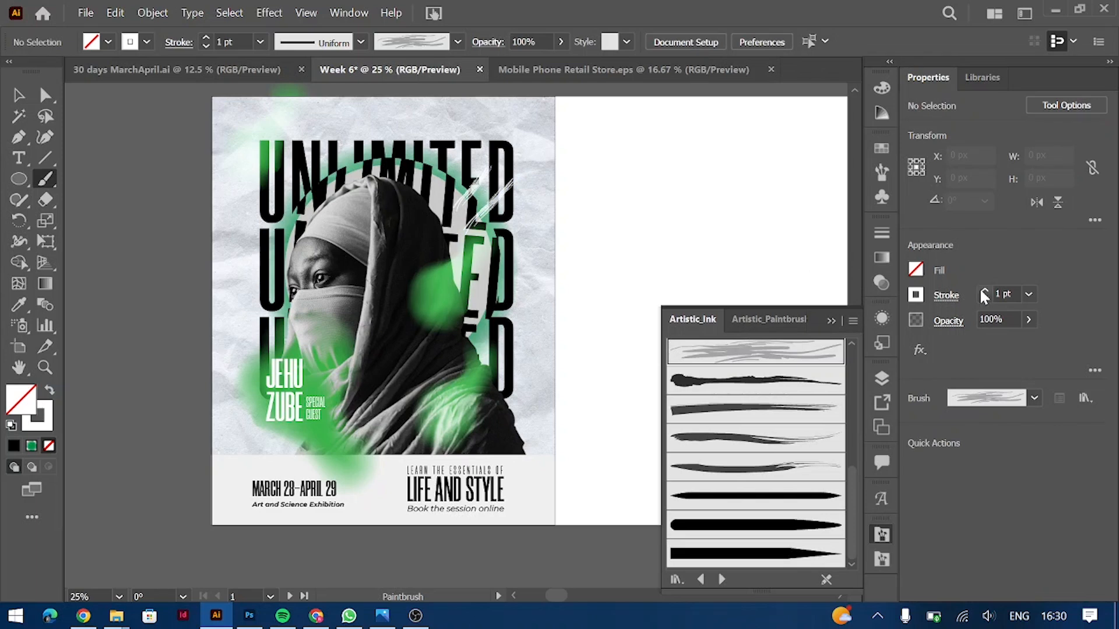
key("ctrl+z")
key("ctrl+shift+a")
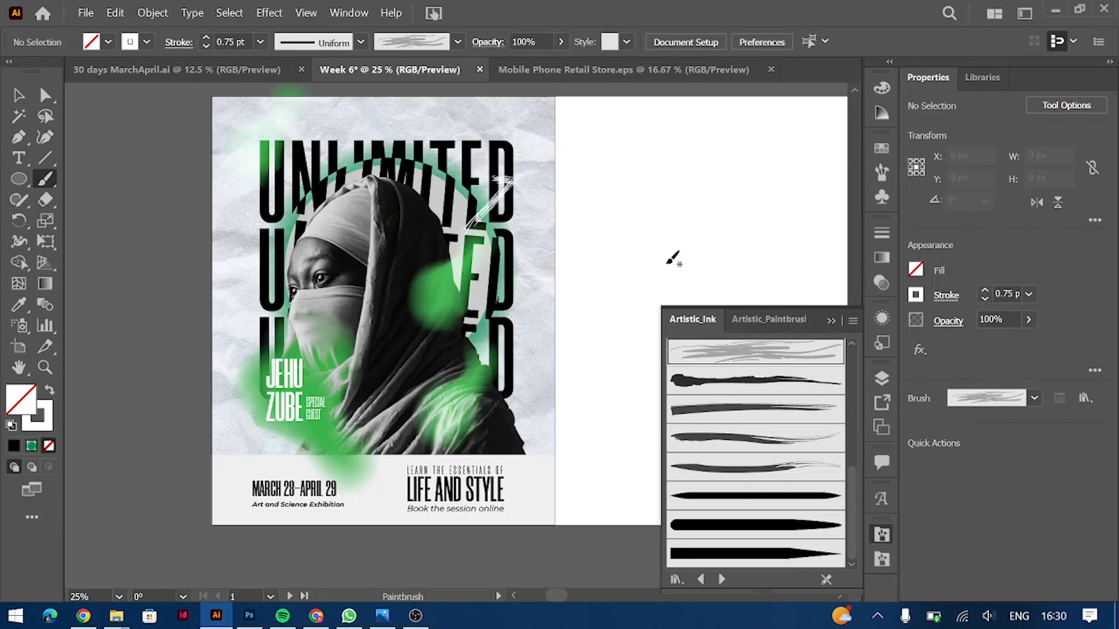
key("ctrl+plus")
key("ctrl+plus")
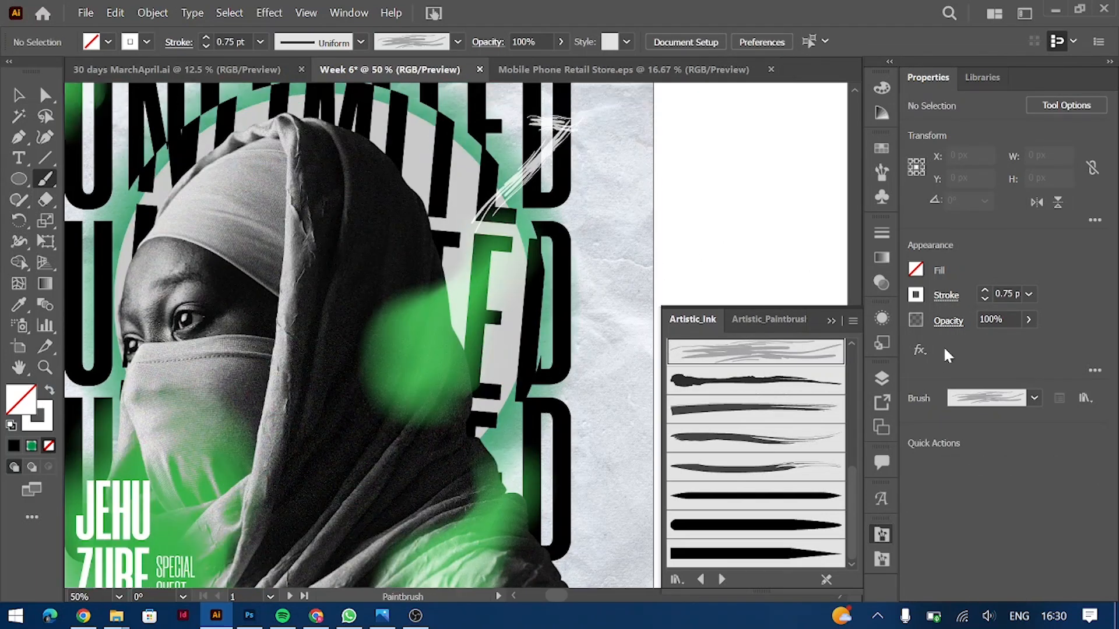
Step: Thin one brush stroke to 0.5 pt and paint another white ink stroke over the U letters
key("v")
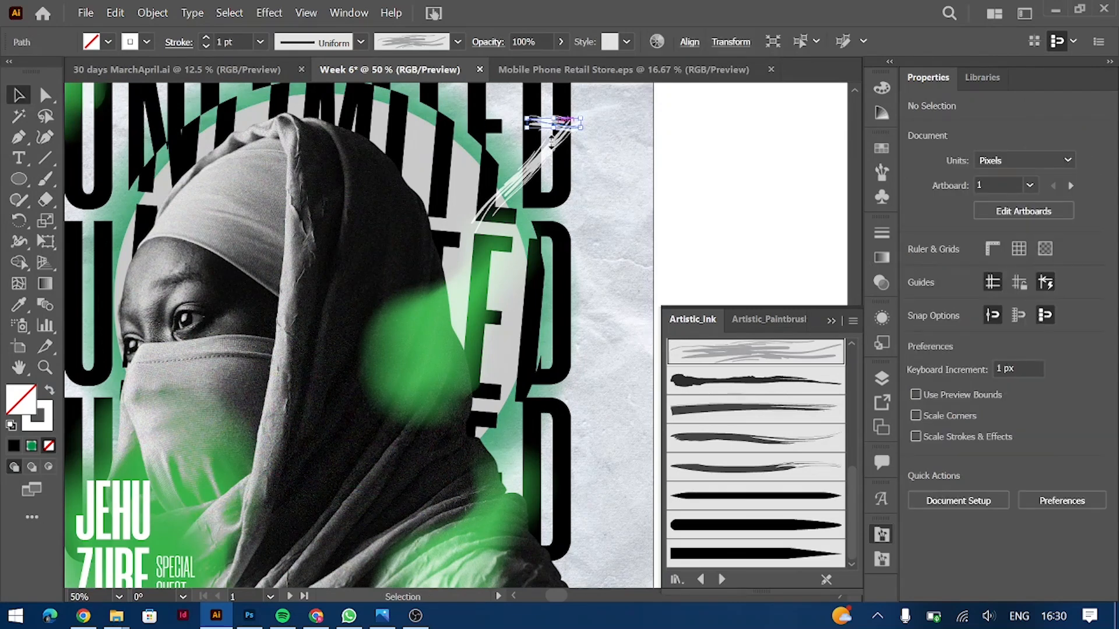
left_click(546, 166)
left_click(984, 298)
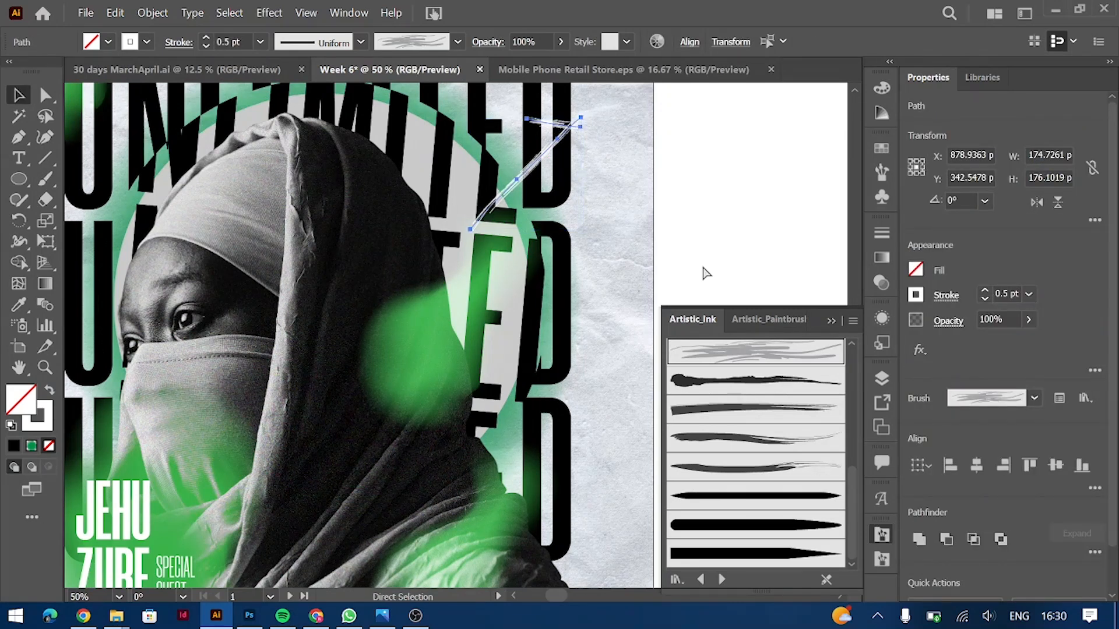
key("ctrl+minus")
key("b")
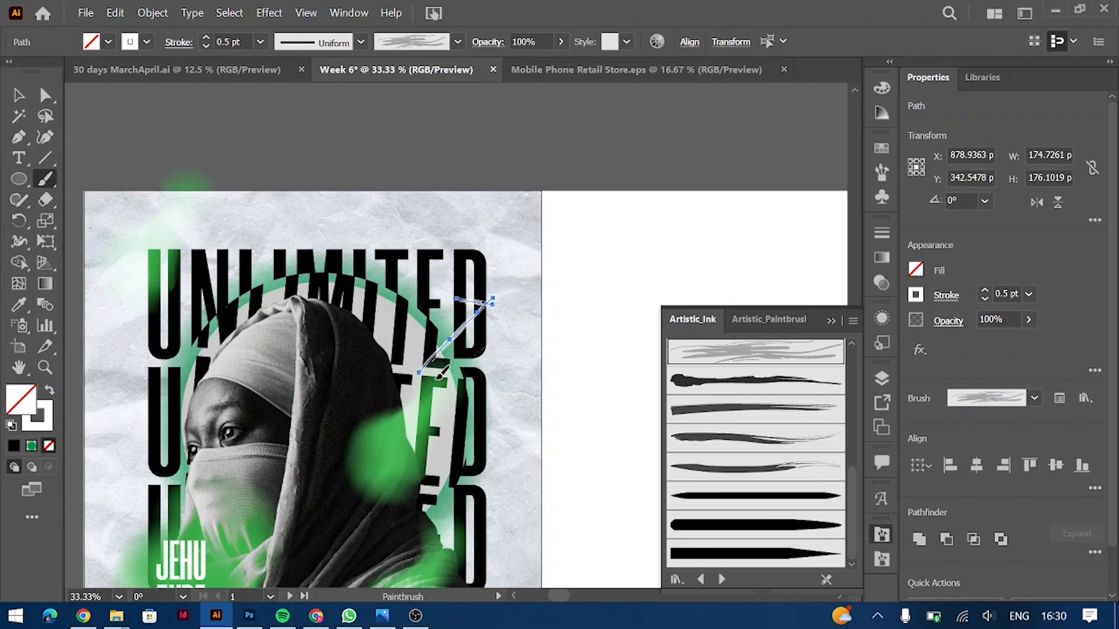
key("ctrl+shift+a")
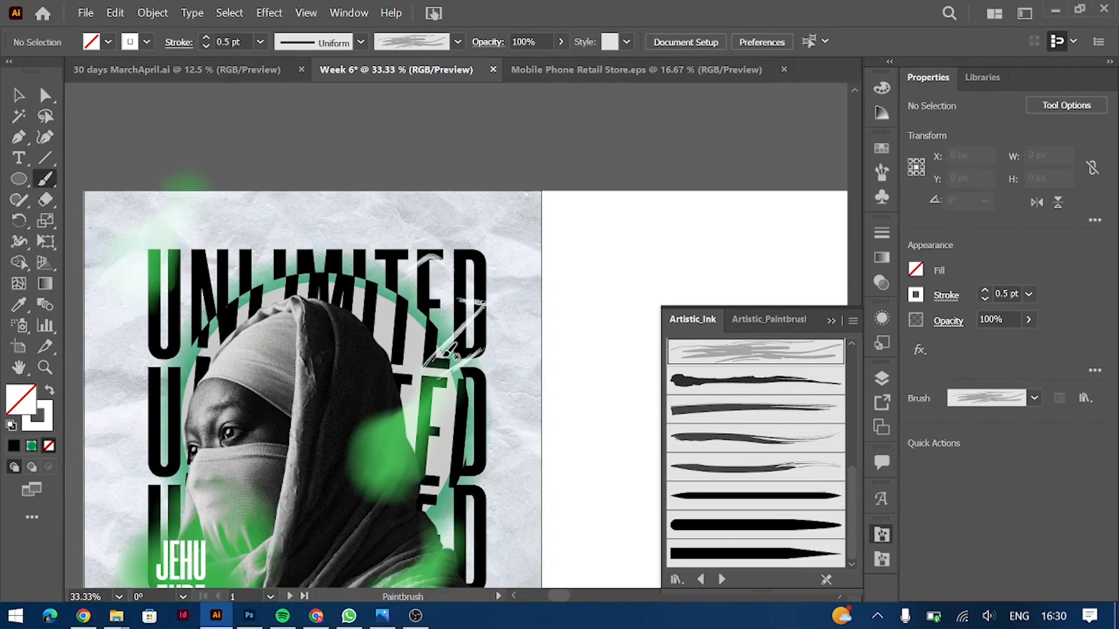
left_click_drag(201, 337, 177, 436)
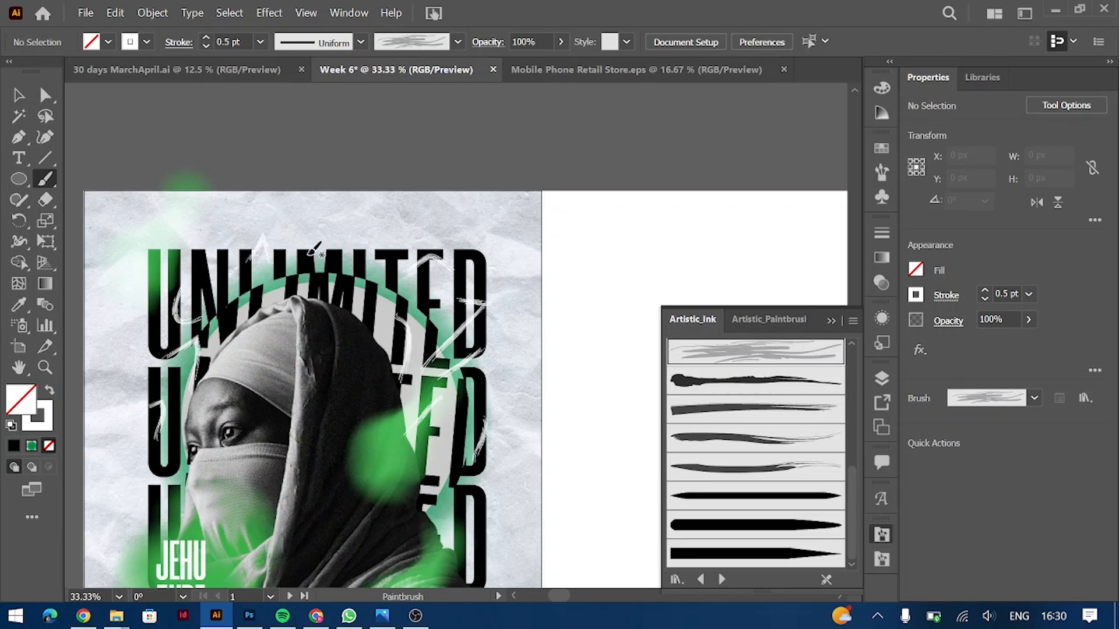
Step: Duplicate the 'Art and Science Exhibition' line onto the blank artboard beside the poster
scroll(380, 389, "down", 3)
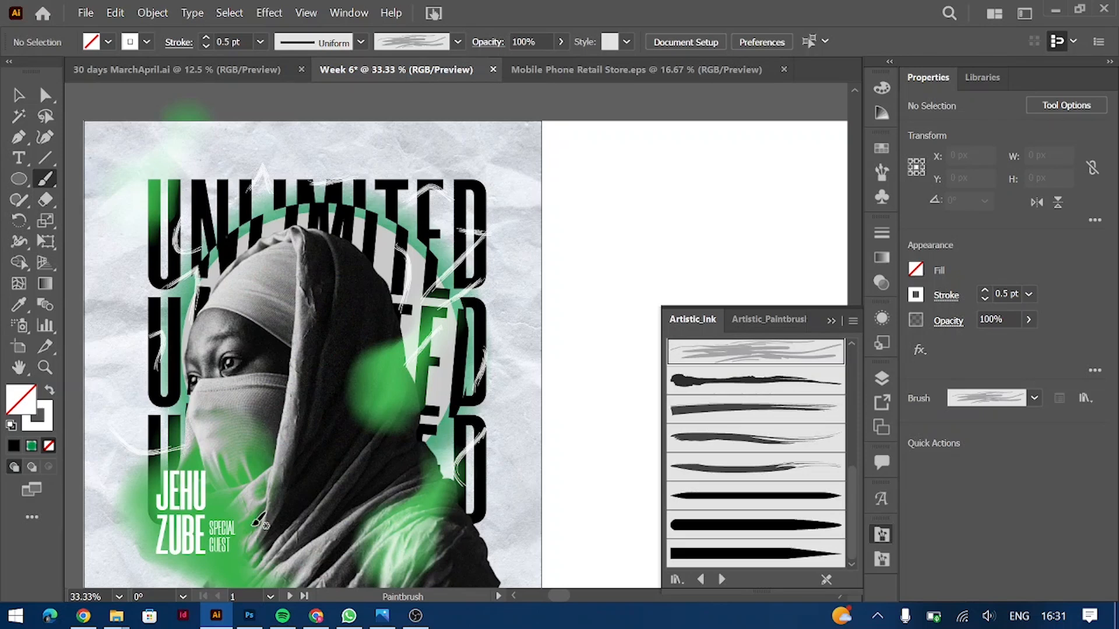
scroll(256, 521, "down", 6)
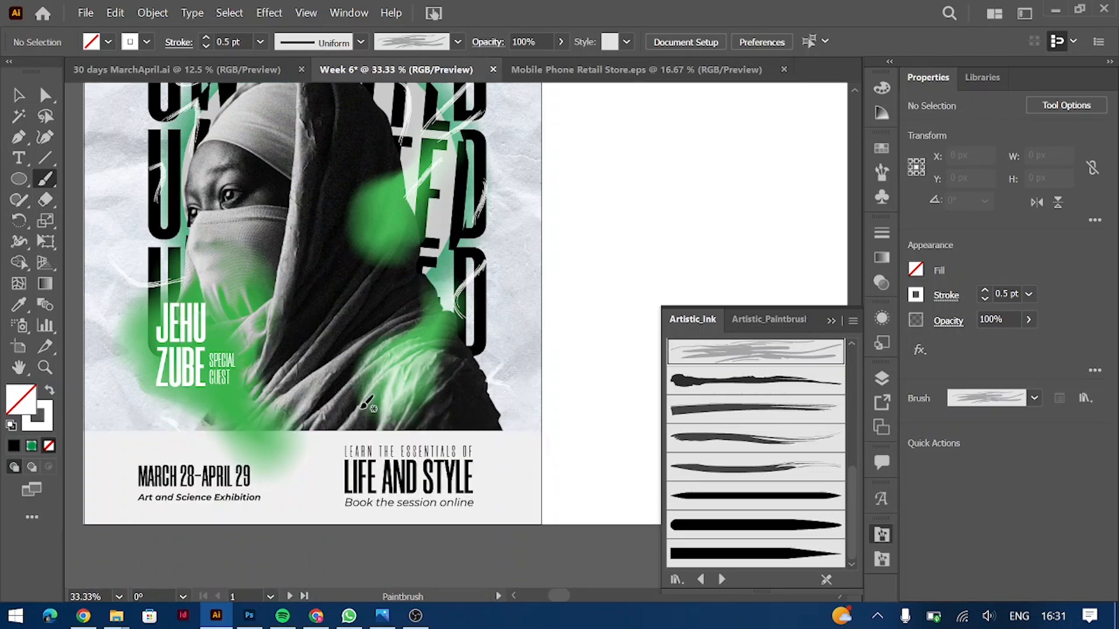
scroll(335, 149, "up", 7)
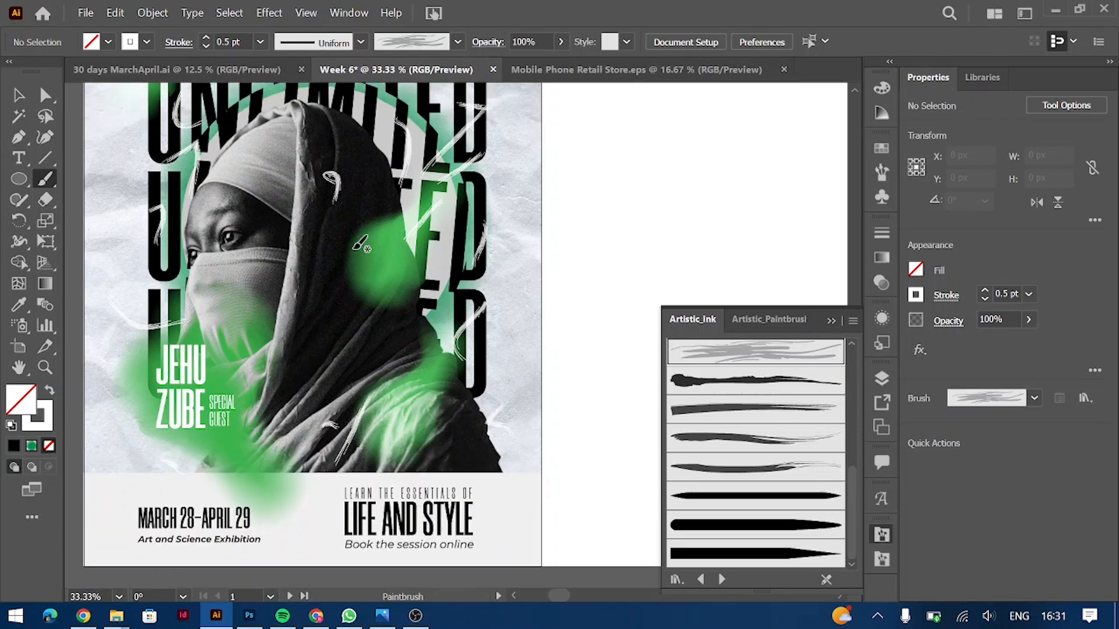
left_click(18, 94)
scroll(314, 349, "down", 5)
mouse_move(259, 553)
left_mouse_down()
mouse_move(641, 297)
mouse_move(712, 218)
left_mouse_up()
scroll(711, 218, "up", 2)
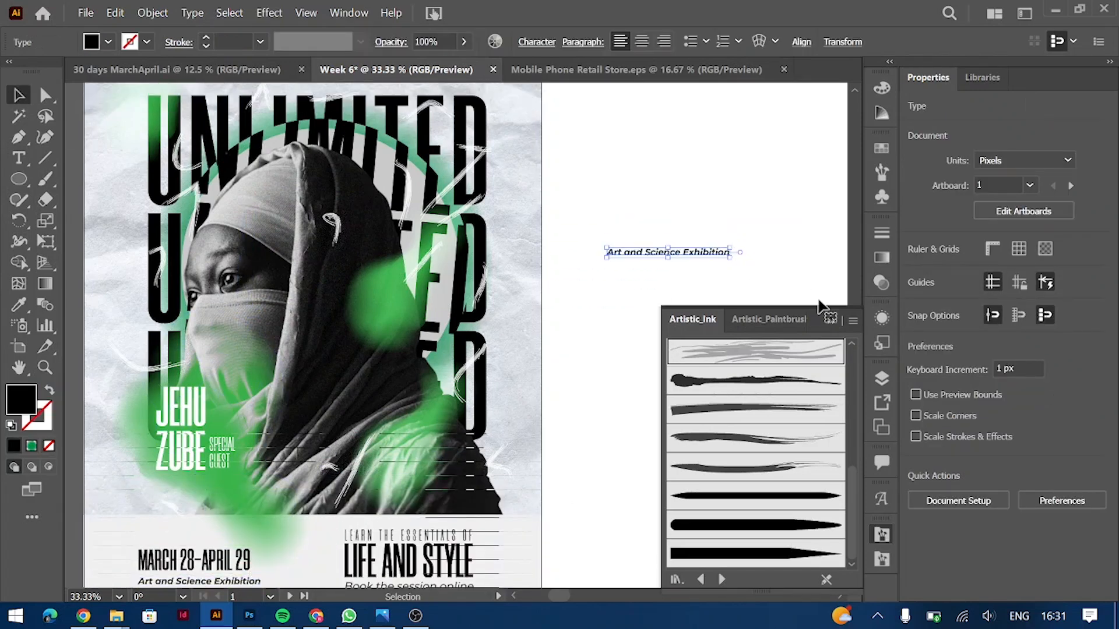
Step: Move the copied line to the poster's top, retype it as Redexigns, right-aligned near the right edge
left_click(827, 309)
scroll(704, 325, "up", 2)
left_click_drag(706, 337, 460, 171)
double_click(457, 160)
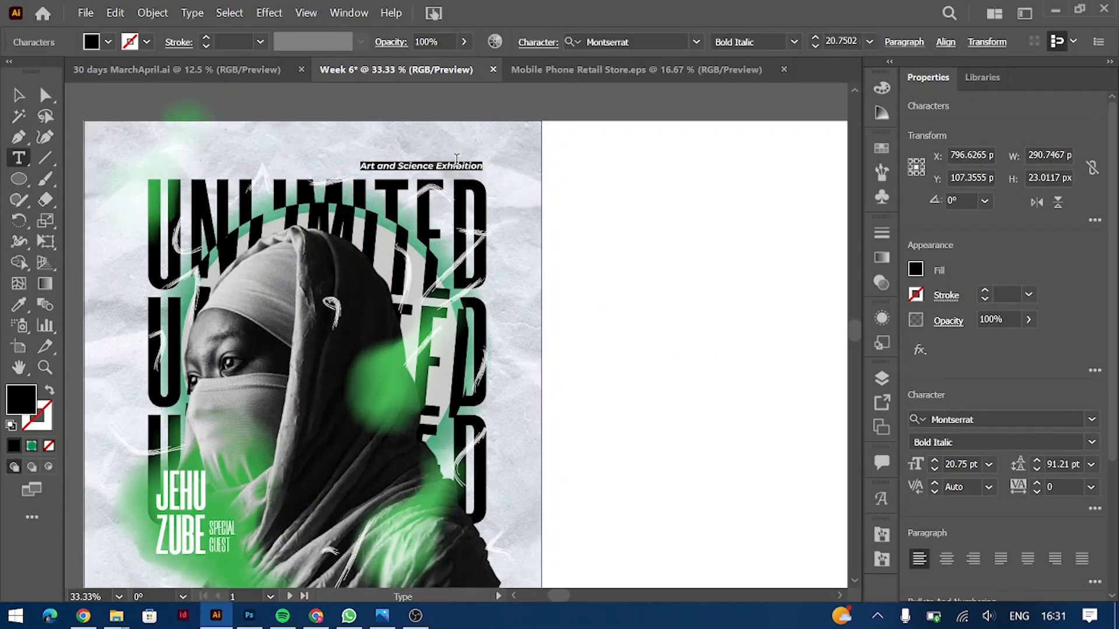
type("Redexigns")
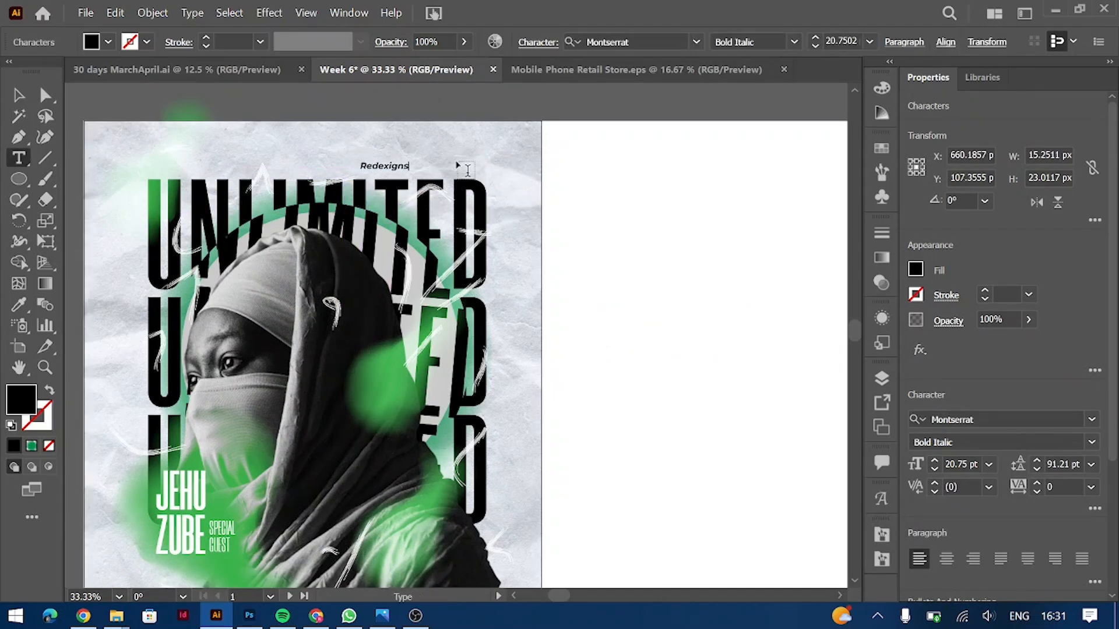
key("ctrl+shift+r")
left_click(18, 95)
left_click_drag(354, 169, 479, 169)
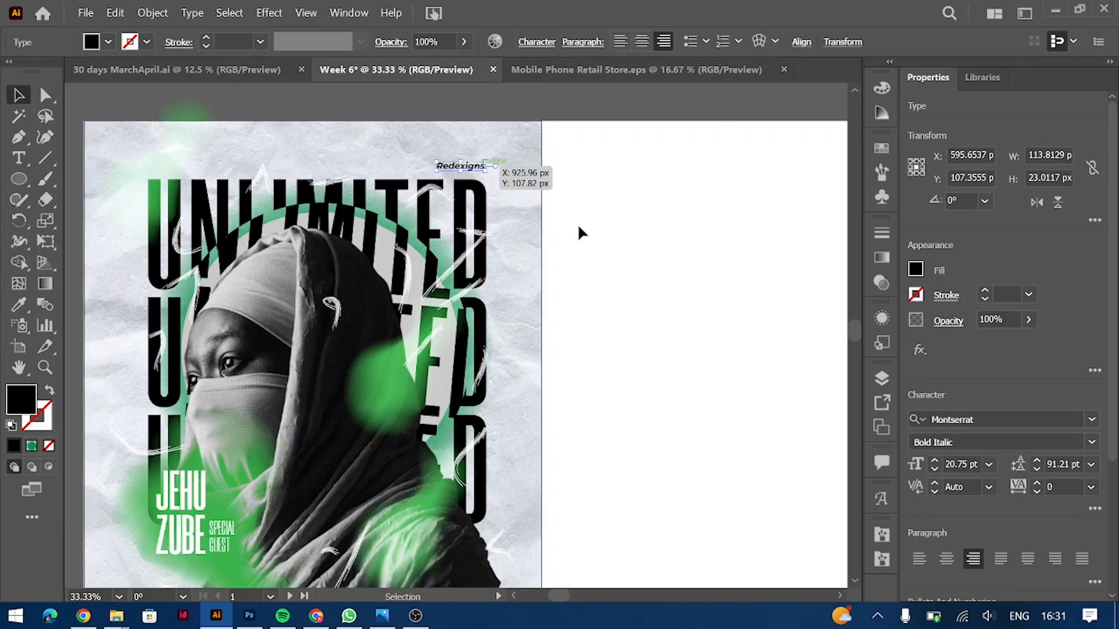
Step: Place the logo image and scale it down beside the Redexigns text
left_click(716, 483)
left_click_drag(762, 317, 418, 172)
key("ctrl+=")
key("ctrl+=")
key("ctrl+=")
key("ctrl+=")
left_click_drag(427, 374, 497, 341)
key("ctrl+-")
key("ctrl+-")
key("ctrl+=")
key("ctrl+=")
key("ctrl+=")
key("ctrl+=")
key("ctrl+=")
left_click_drag(409, 335, 467, 341)
Step: Give the Redexigns text the logo's dark grey colour using the Eyedropper
left_click(585, 320)
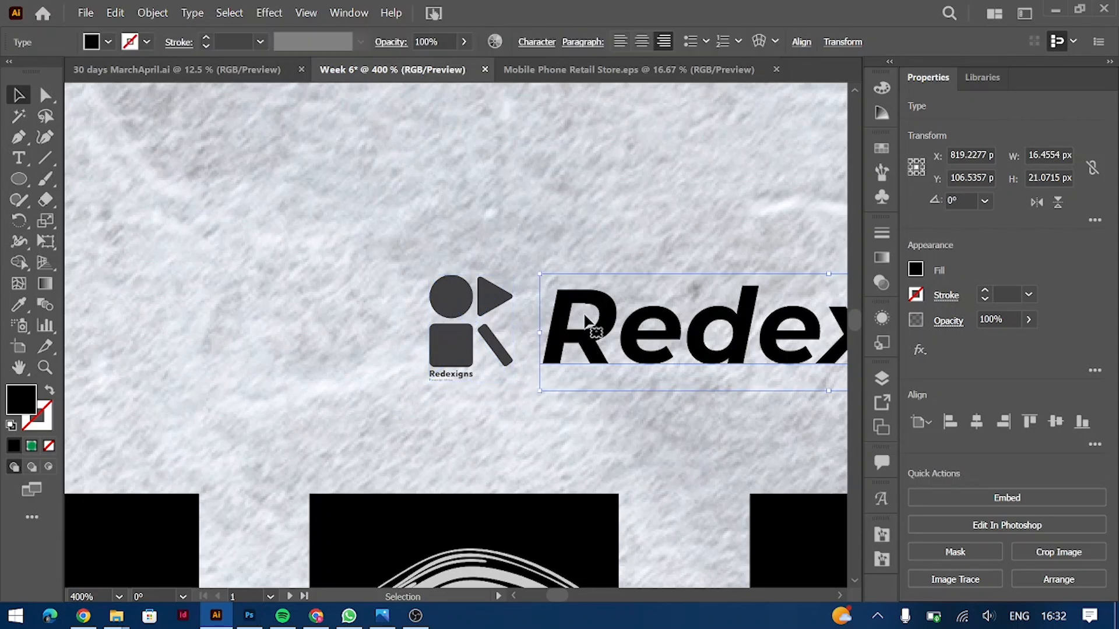
key("i")
left_click(493, 297)
key("ctrl+-")
key("ctrl+-")
key("ctrl+-")
key("ctrl+-")
key("ctrl+-")
key("ctrl+-")
key("ctrl+-")
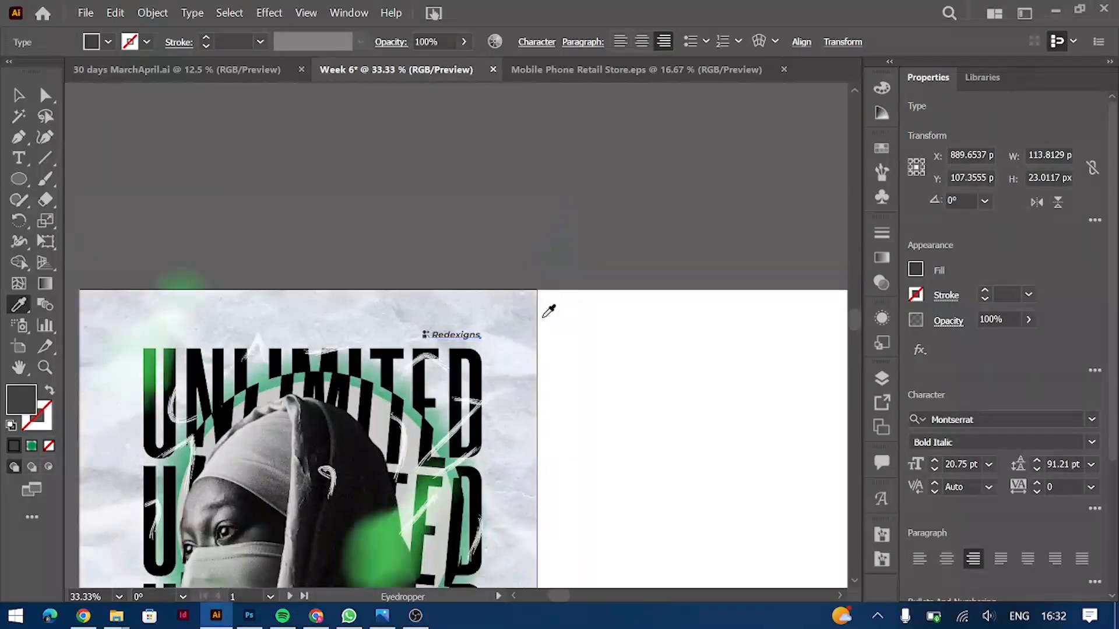
key("v")
Step: Scale the logo and Redexigns wordmark down together to their final small size
scroll(617, 403, "down", 4)
left_click(617, 403)
scroll(617, 403, "left", 2)
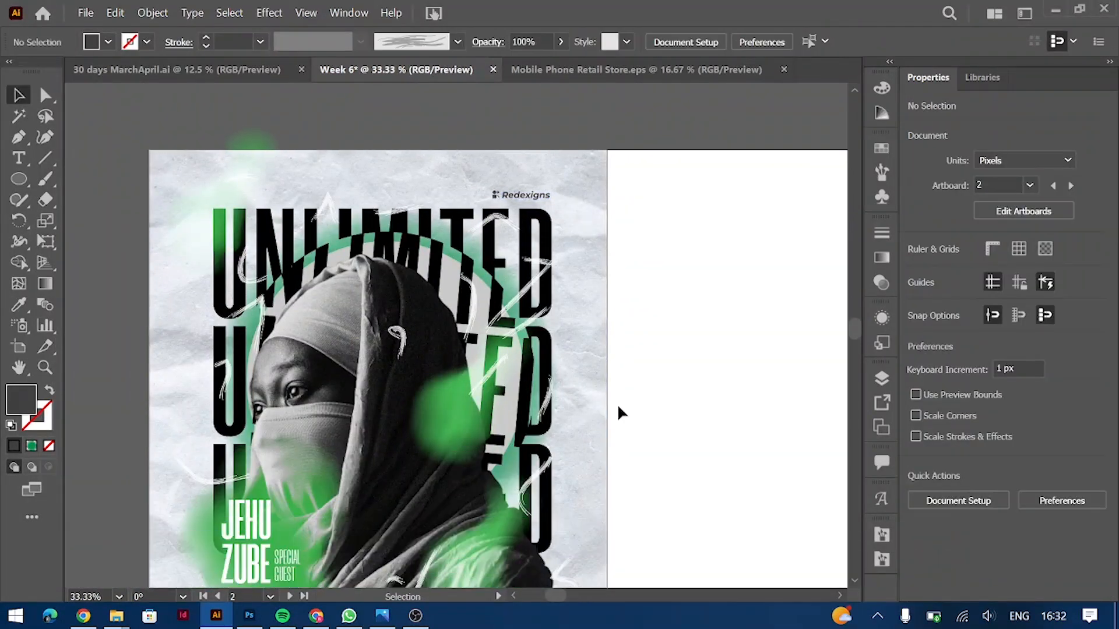
left_click(495, 194)
left_click(525, 194, "shift")
left_click_drag(493, 192, 520, 195)
key("ctrl+=")
key("ctrl+=")
key("ctrl+=")
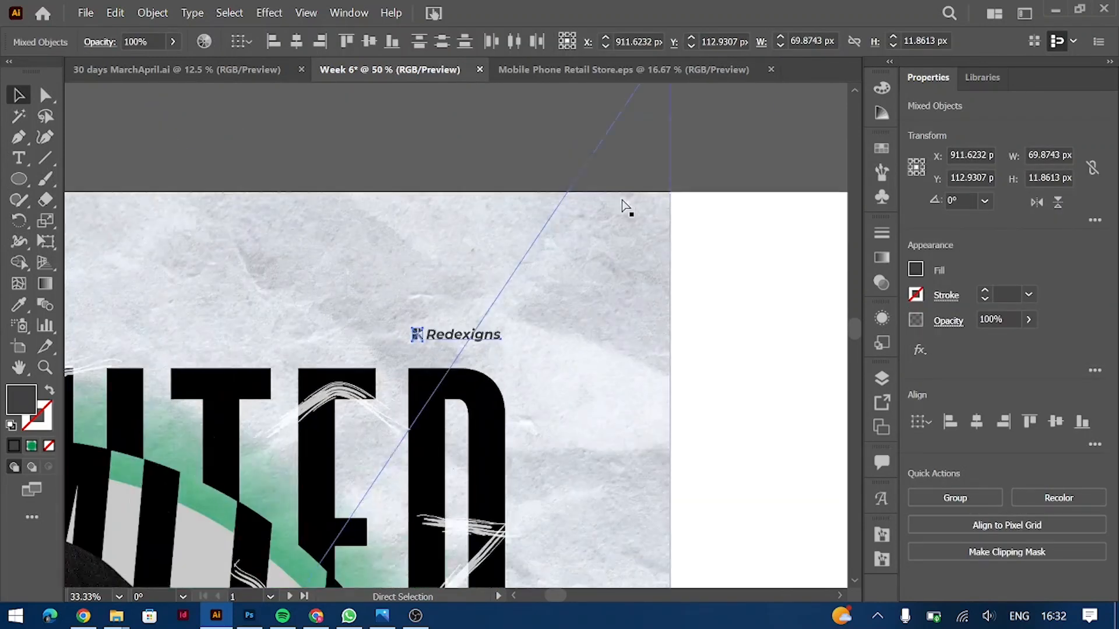
key("ctrl+=")
key("ctrl+=")
key("ctrl+=")
key("ctrl+=")
left_click_drag(365, 342, 291, 342)
key("ctrl+minus")
key("ctrl+minus")
key("ctrl+minus")
key("ctrl+minus")
key("ctrl+minus")
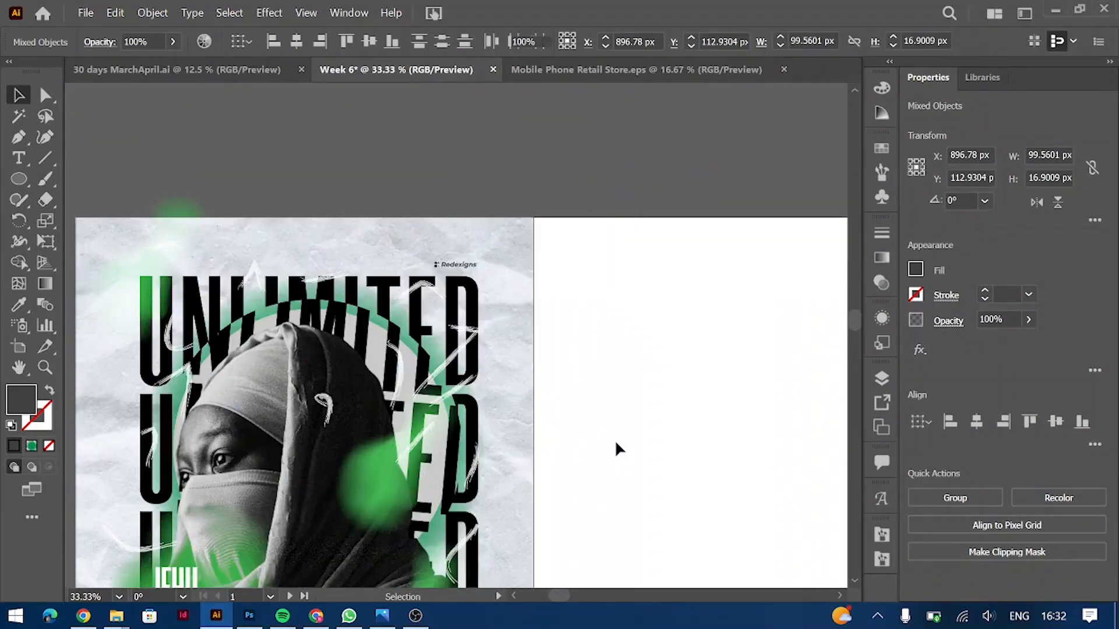
left_click(616, 444)
Step: Draw a rectangle covering the whole poster artboard
scroll(616, 443, "down", 6)
scroll(615, 444, "left", 6)
scroll(615, 444, "down", 1)
scroll(616, 443, "up", 1)
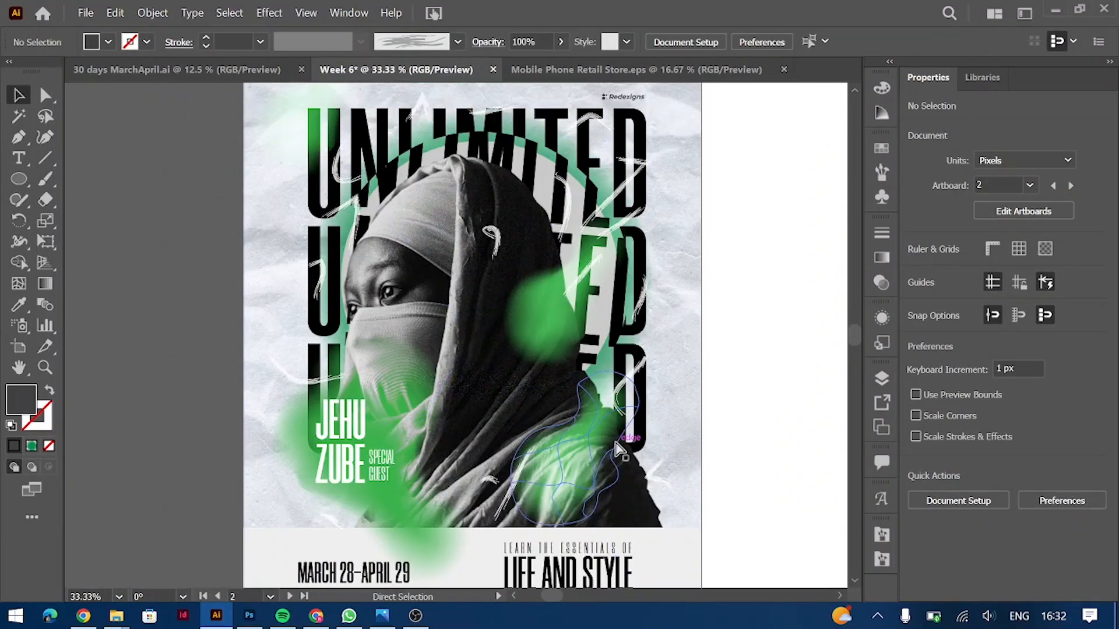
key("ctrl+minus")
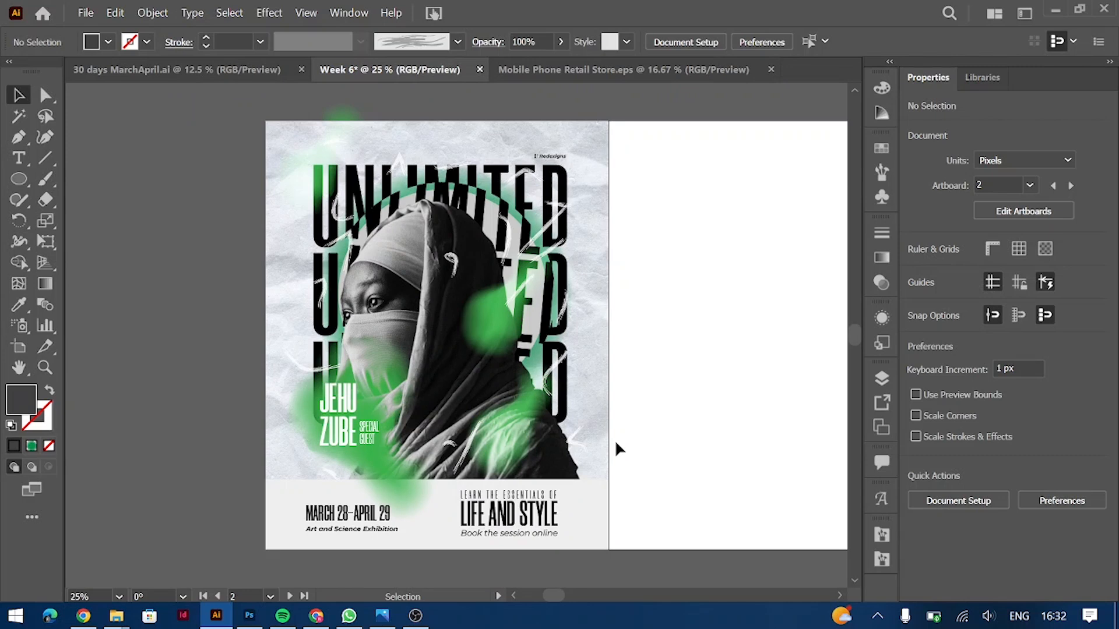
key("m")
left_click_drag(265, 121, 609, 547)
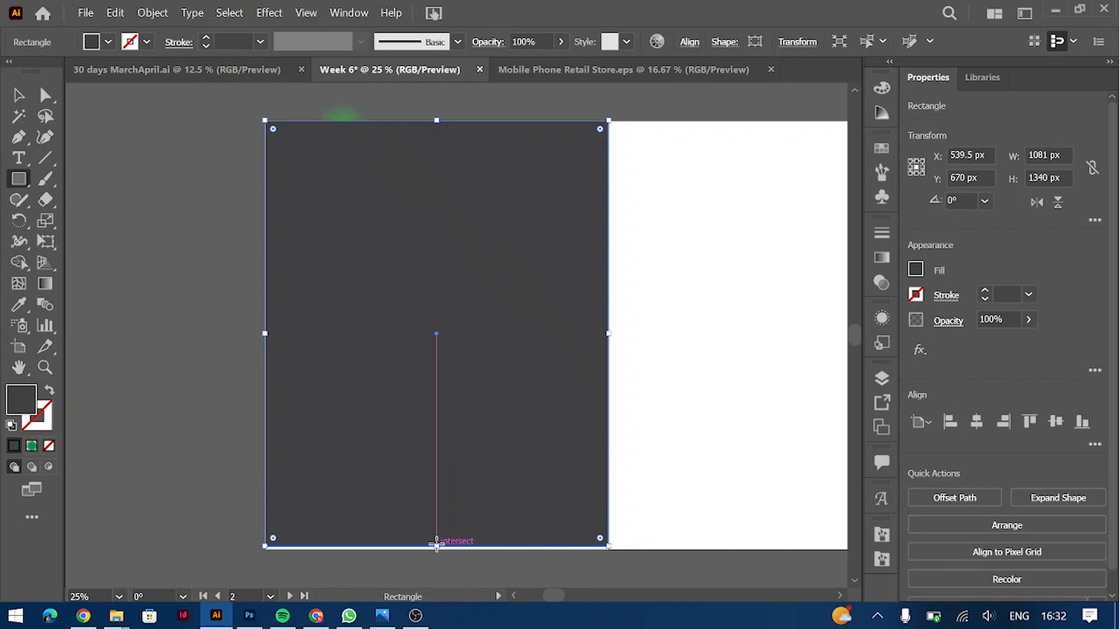
Step: Extend the rectangle to the poster's bottom edge and fill it with light grey
left_click_drag(438, 548, 437, 549)
left_click(916, 268)
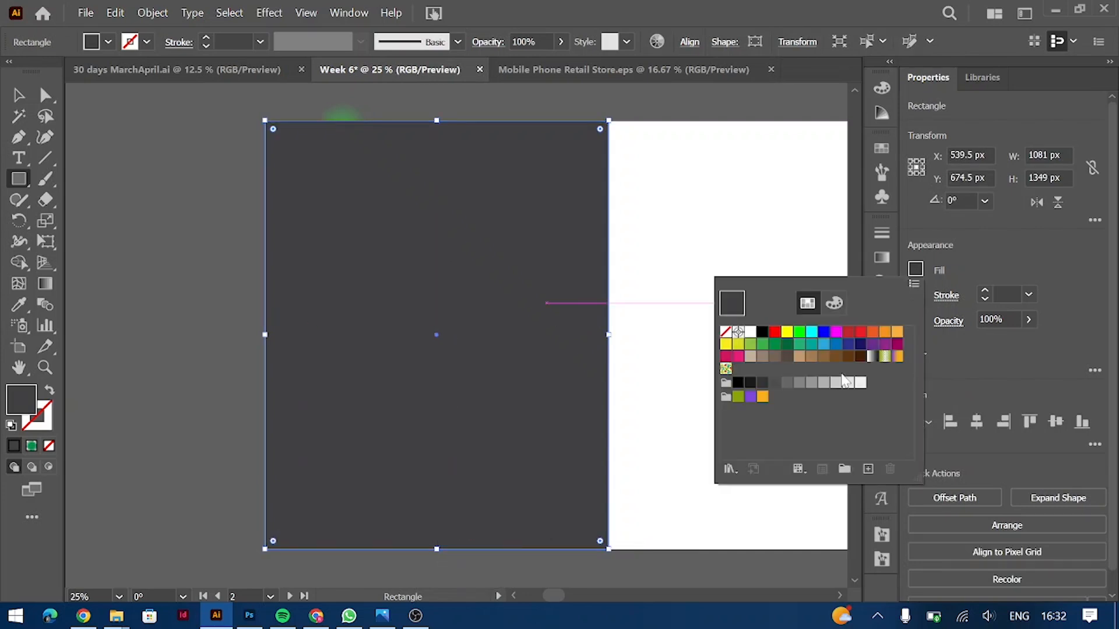
left_click(848, 382)
left_click(835, 382)
key("Escape")
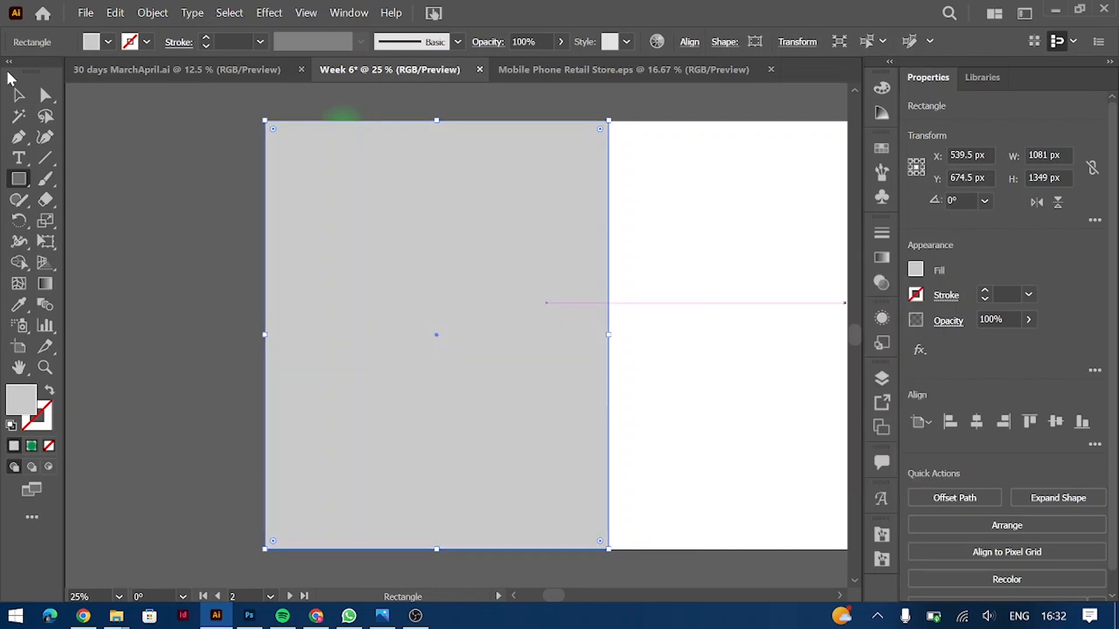
key("v")
Step: Apply the Texture > Grain effect to the grey rectangle
left_click(268, 12)
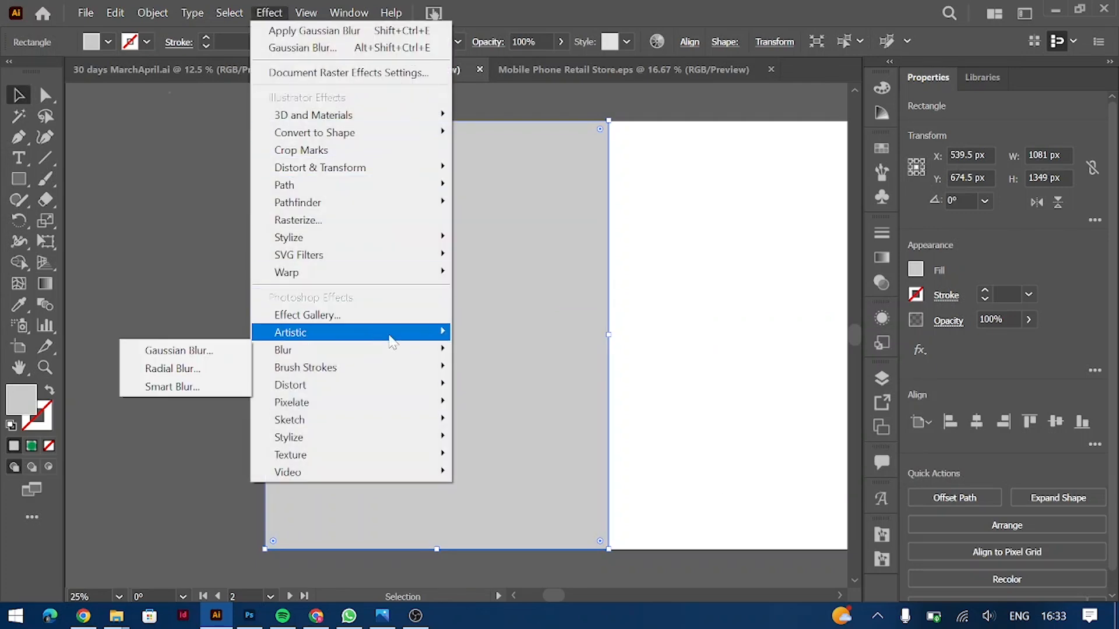
mouse_move(382, 455)
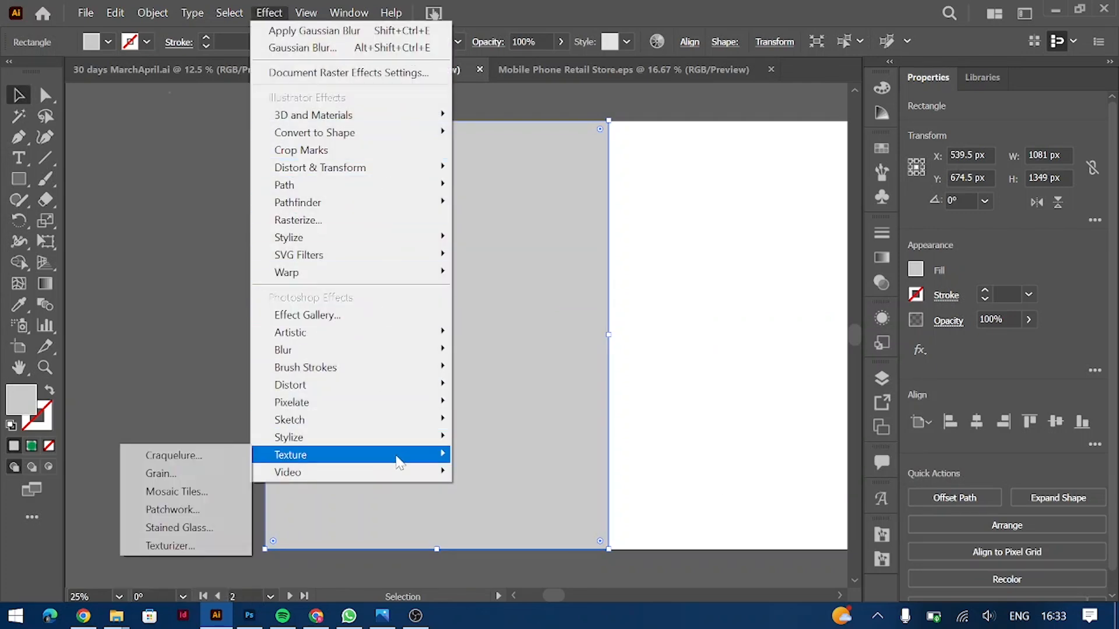
left_click(173, 478)
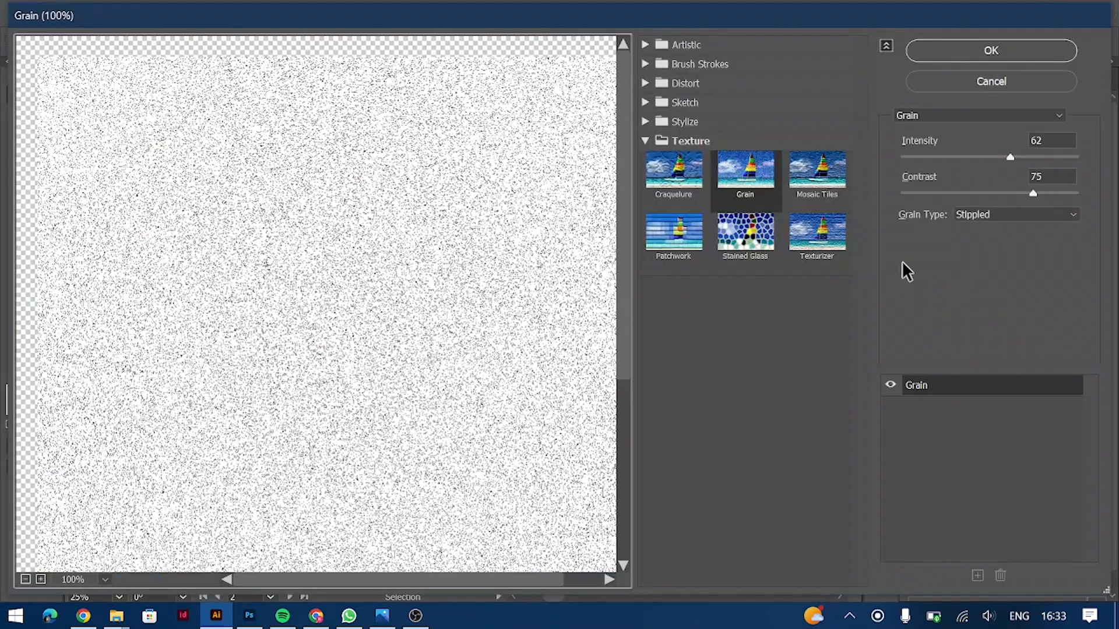
left_click(1022, 50)
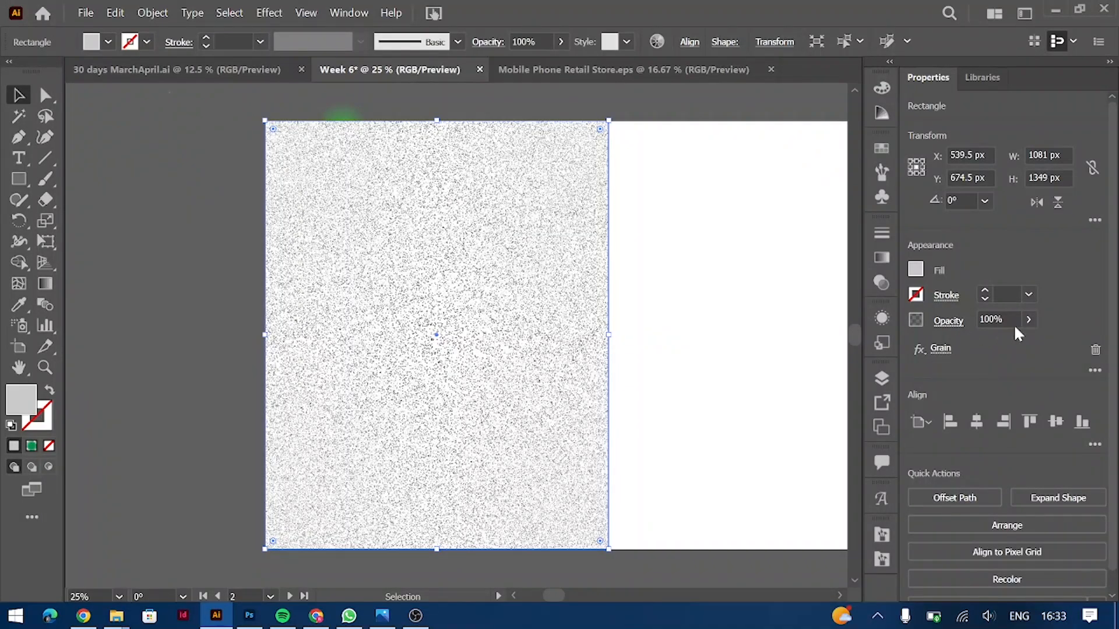
Step: Set the grain rectangle's blend mode to Soft Light
left_click(948, 321)
left_click(821, 350)
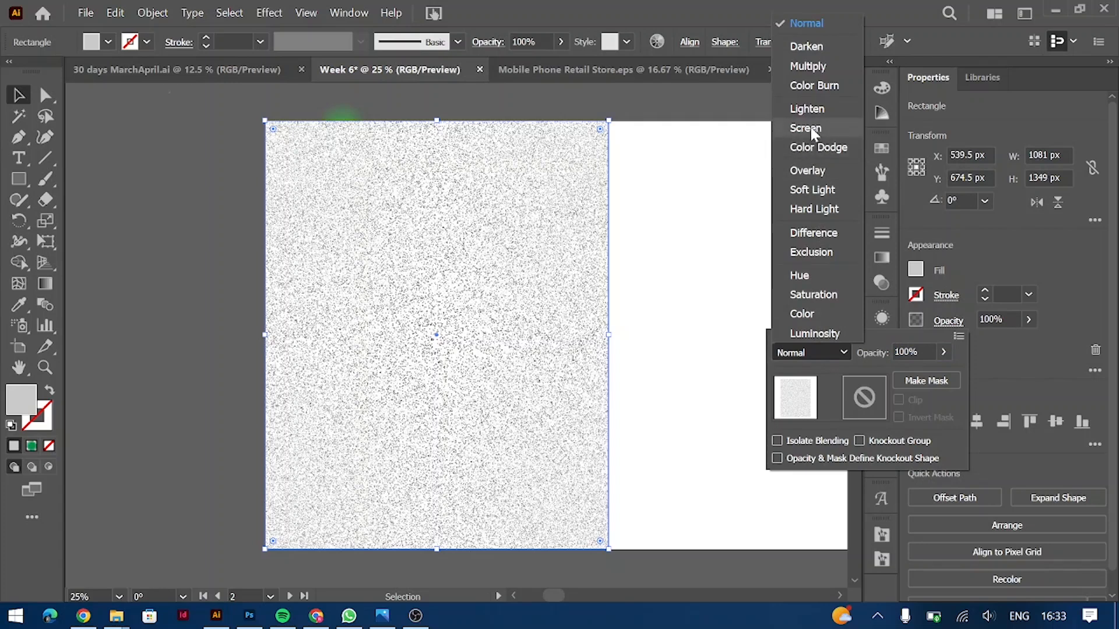
left_click(807, 187)
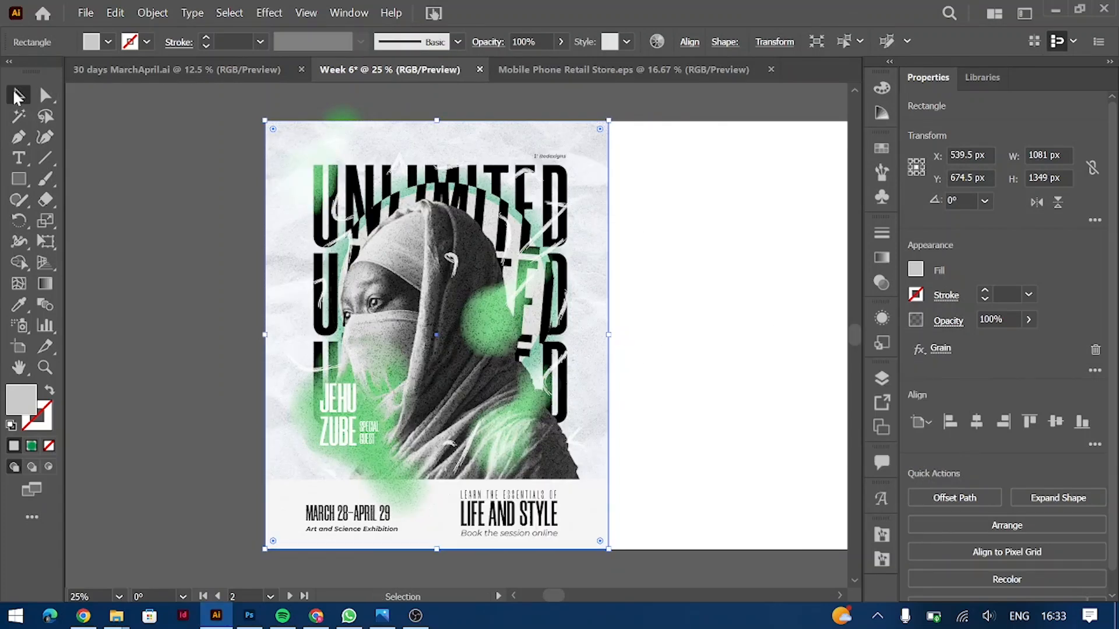
key("ctrl+plus")
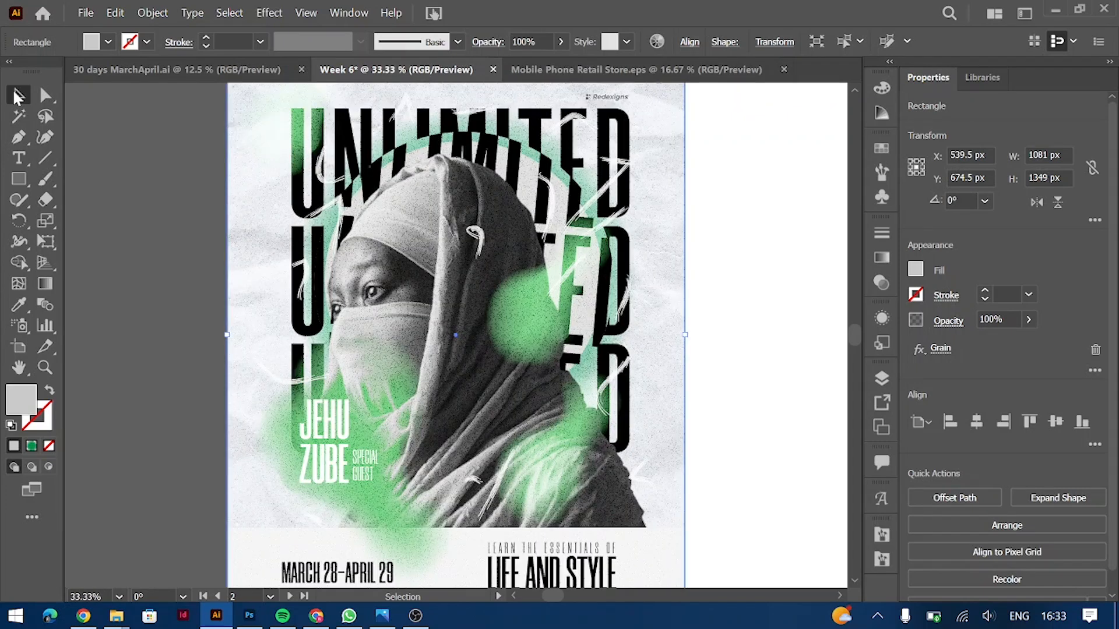
left_click(130, 148)
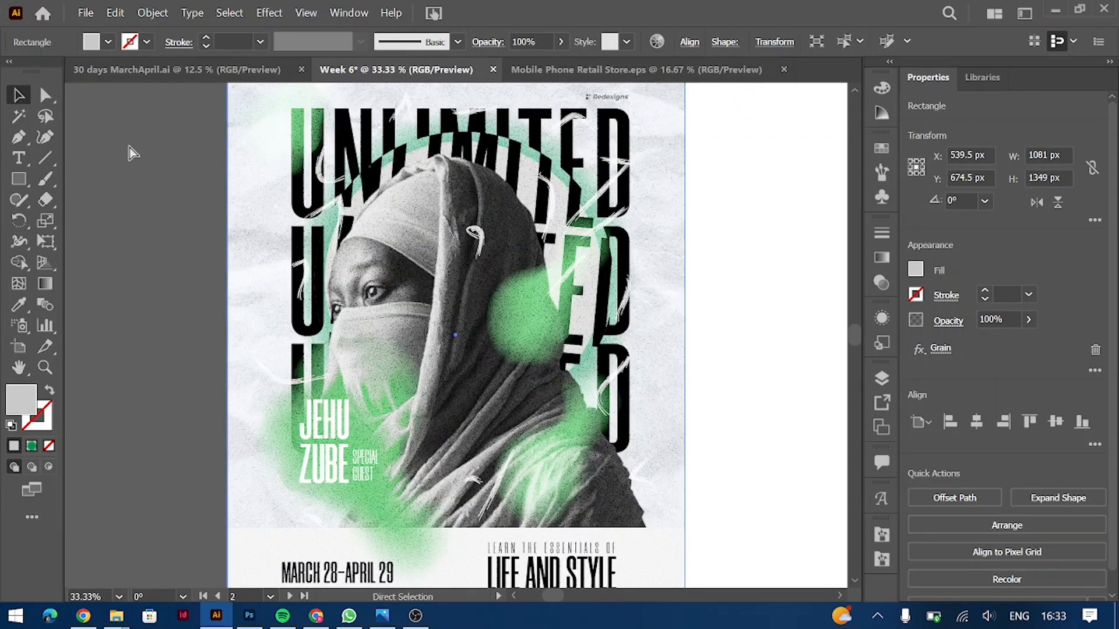